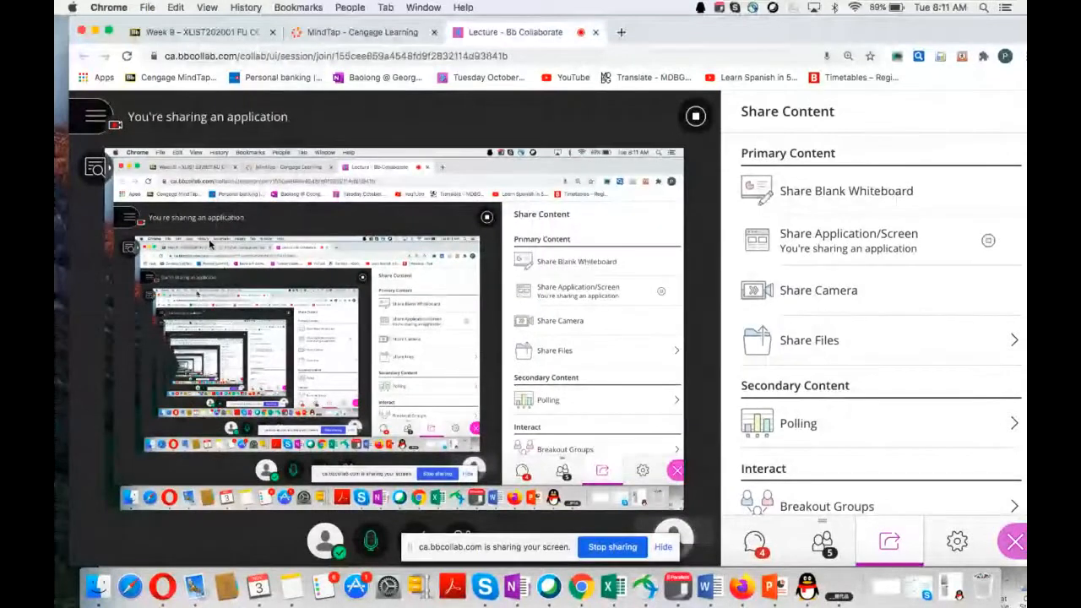
Step: Review the Excel Module 3 training, exam and project items on the Week 9 Blackboard course page
{"action": "left_click", "coordinate": [180, 34]}
{"action": "left_click", "coordinate": [524, 358]}
{"action": "scroll", "coordinate": [507, 376], "scroll_direction": "down", "scroll_amount": 5}
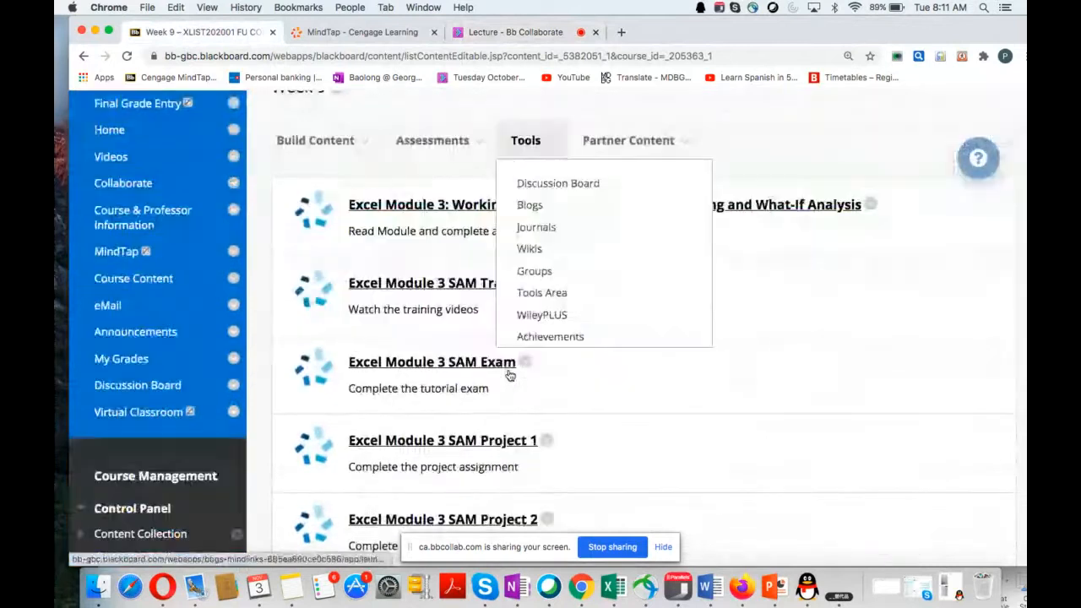
{"action": "scroll", "coordinate": [509, 375], "scroll_direction": "down", "scroll_amount": 1}
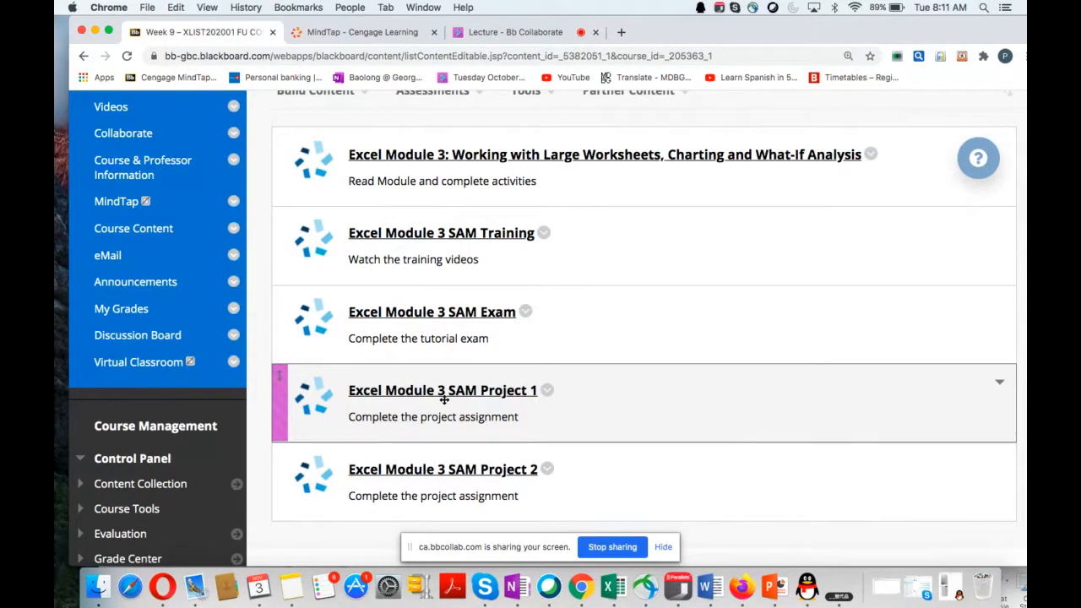
{"action": "left_click_drag", "start_coordinate": [444, 399], "coordinate": [502, 414]}
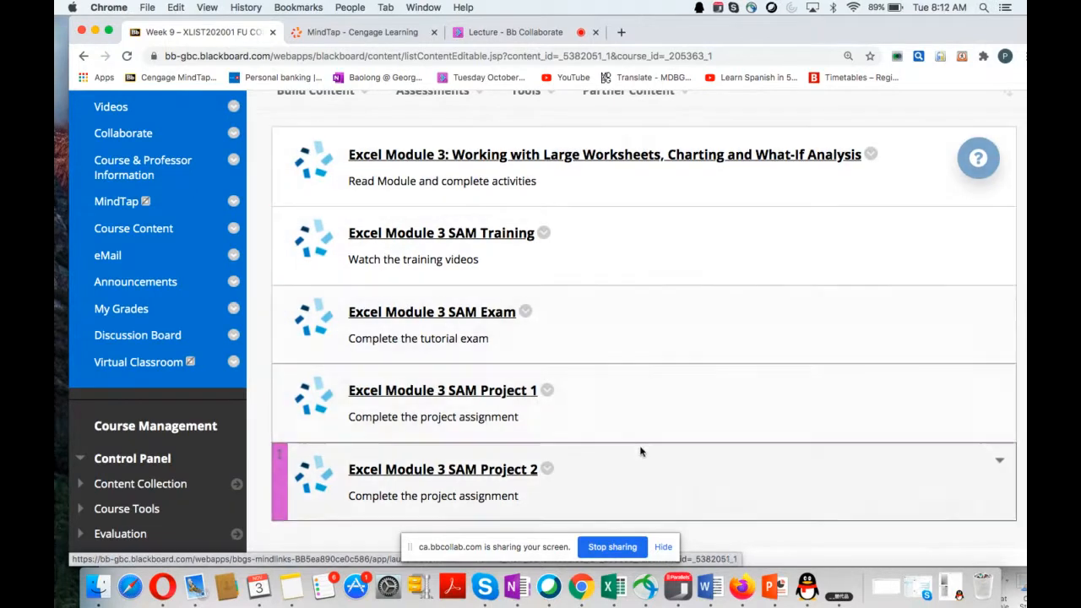
Step: Switch to the Word instructions Instructions_SC_EX16_3a and review which file to open and the name to save it under
{"action": "left_click", "coordinate": [706, 591]}
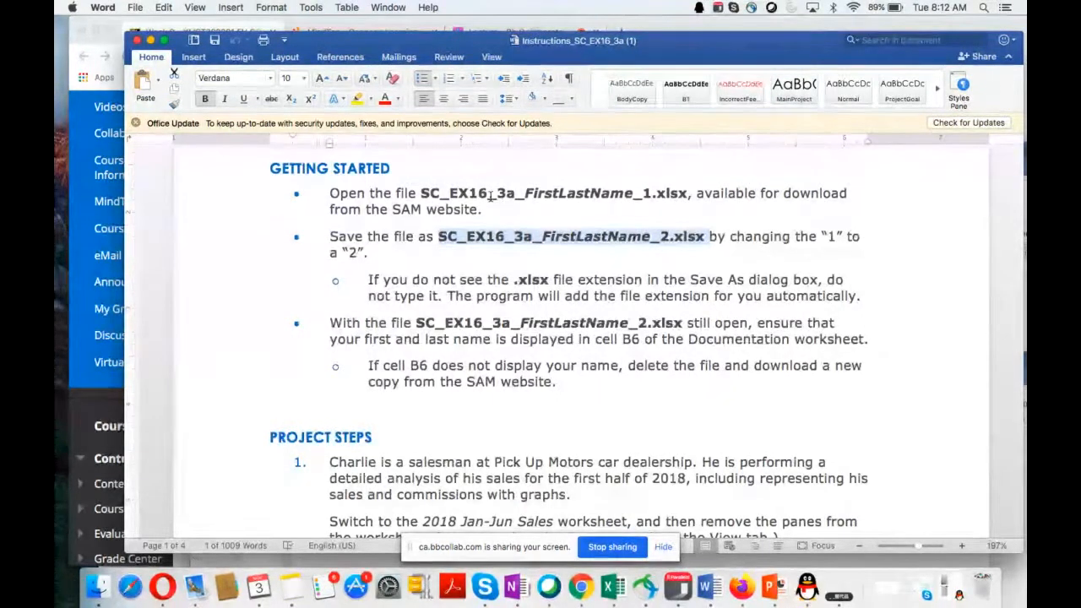
{"action": "left_click_drag", "start_coordinate": [421, 193], "coordinate": [674, 194]}
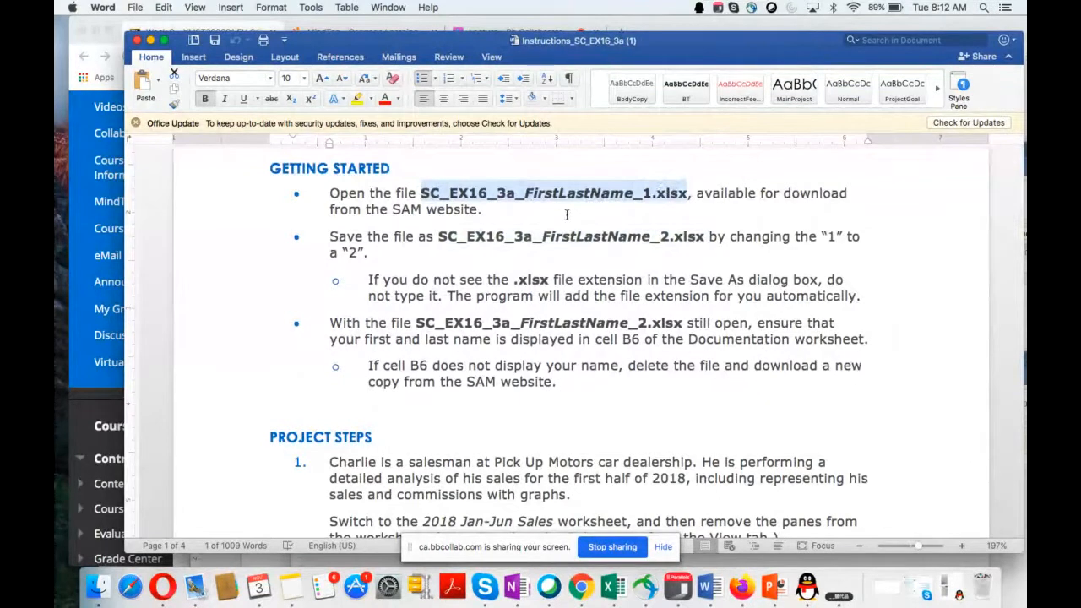
{"action": "left_click", "coordinate": [438, 237]}
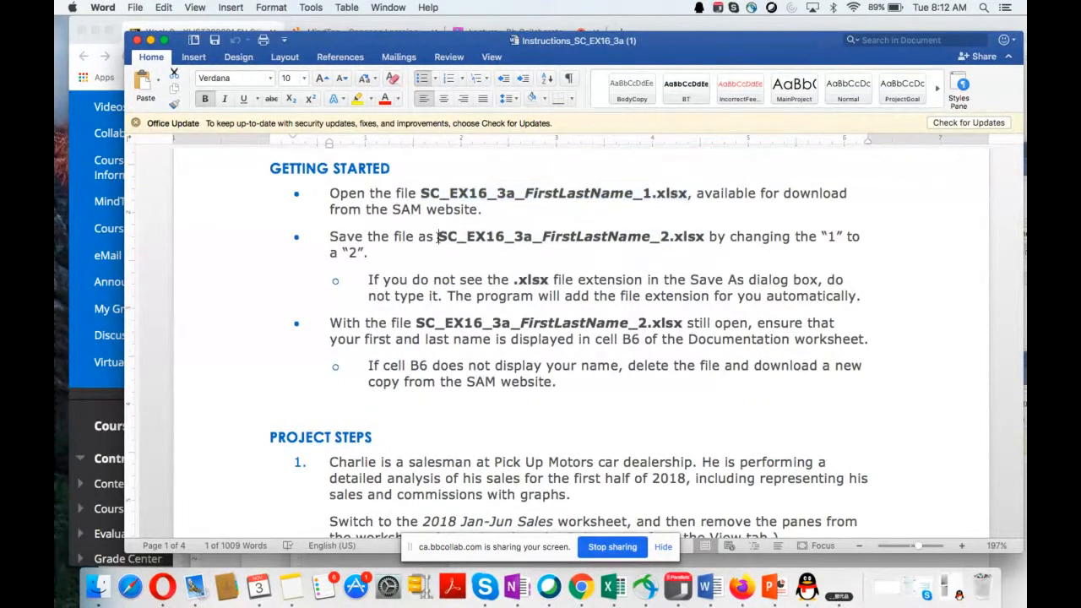
{"action": "left_click_drag", "start_coordinate": [437, 238], "coordinate": [697, 246]}
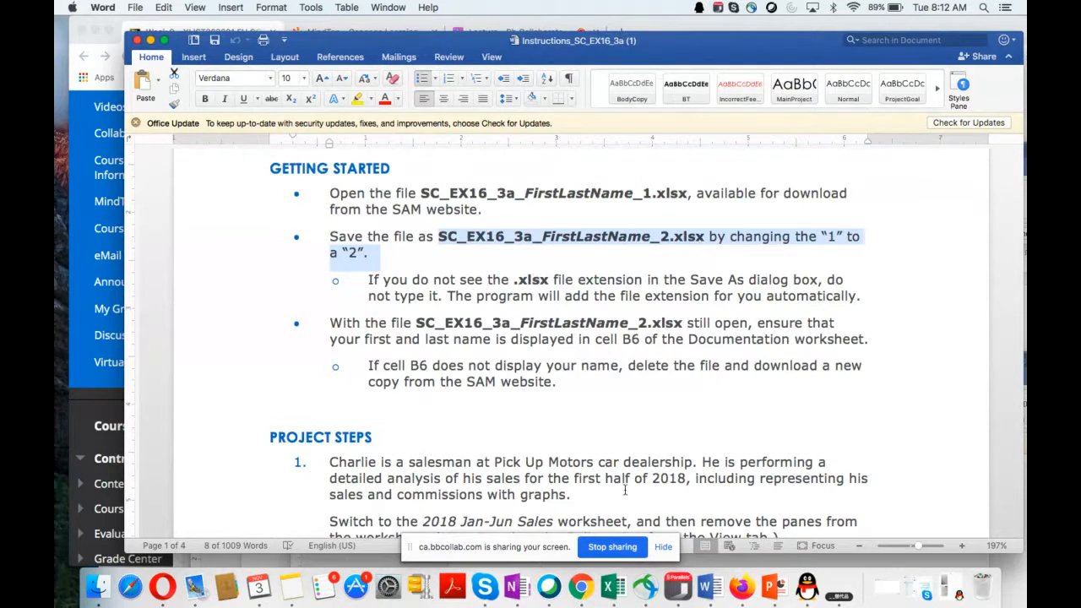
Step: Switch to the SC_EX16_3a workbook in Excel and arrange its window beside the Word instructions so both are readable
{"action": "left_click", "coordinate": [613, 585]}
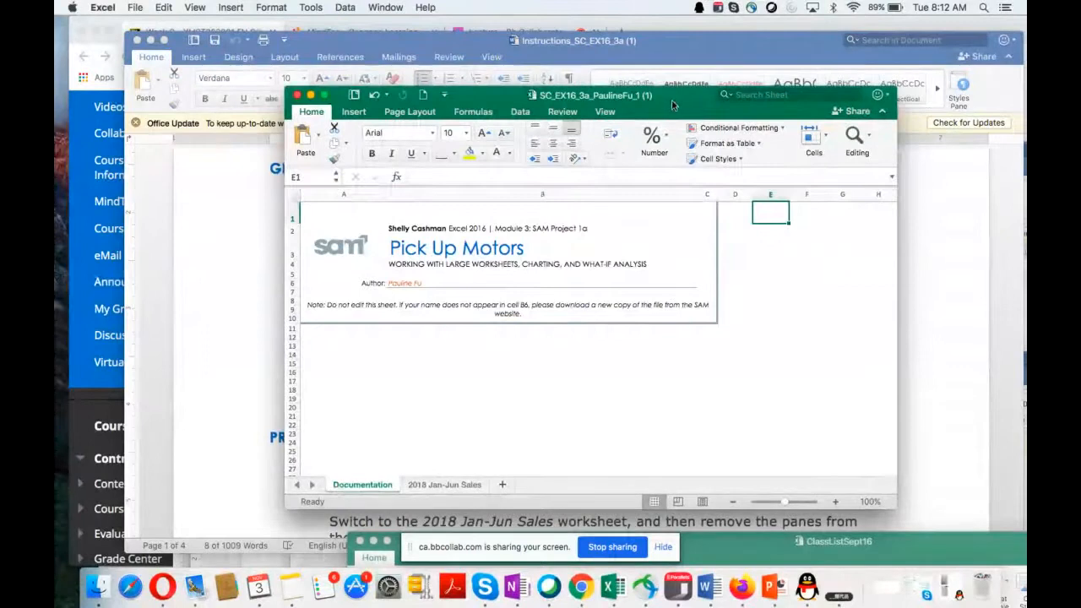
{"action": "left_click_drag", "start_coordinate": [672, 106], "coordinate": [811, 144]}
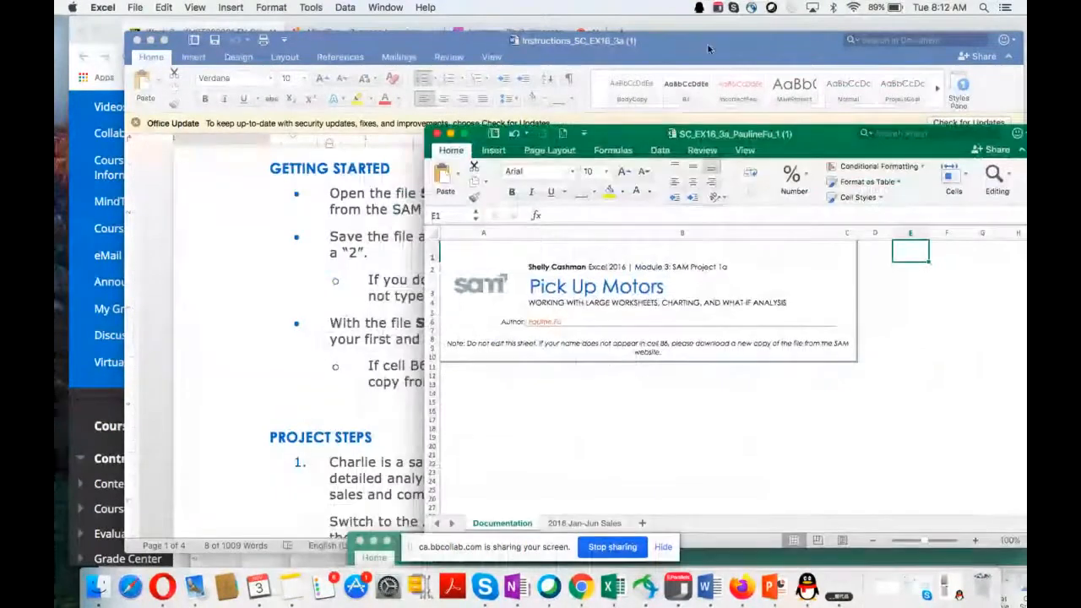
{"action": "left_click_drag", "start_coordinate": [708, 44], "coordinate": [502, 51]}
{"action": "left_click_drag", "start_coordinate": [835, 155], "coordinate": [872, 258]}
{"action": "left_click_drag", "start_coordinate": [546, 60], "coordinate": [547, 27]}
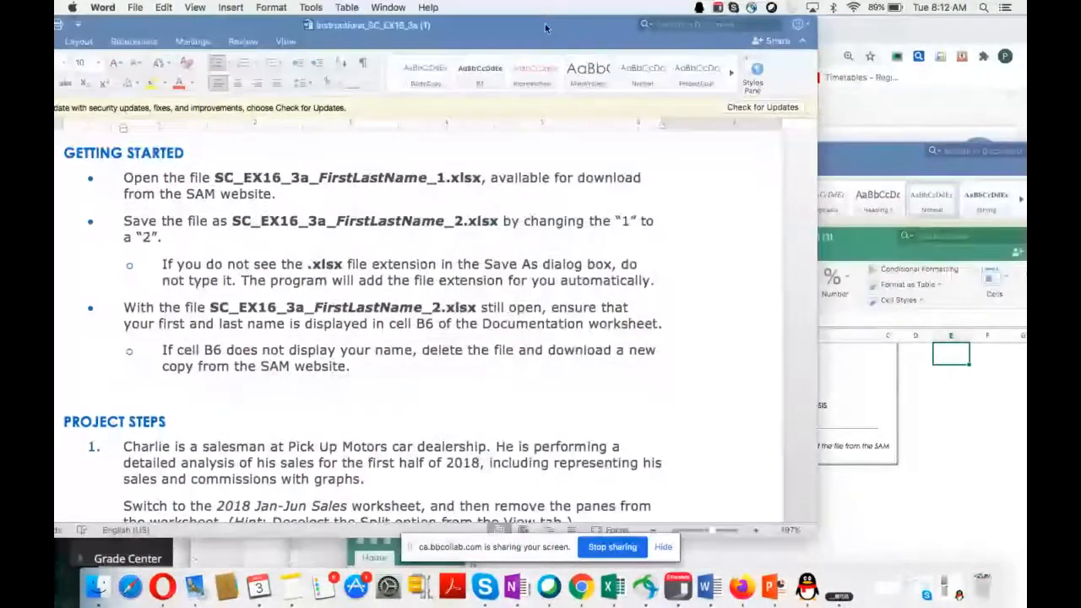
{"action": "left_click_drag", "start_coordinate": [852, 237], "coordinate": [832, 238]}
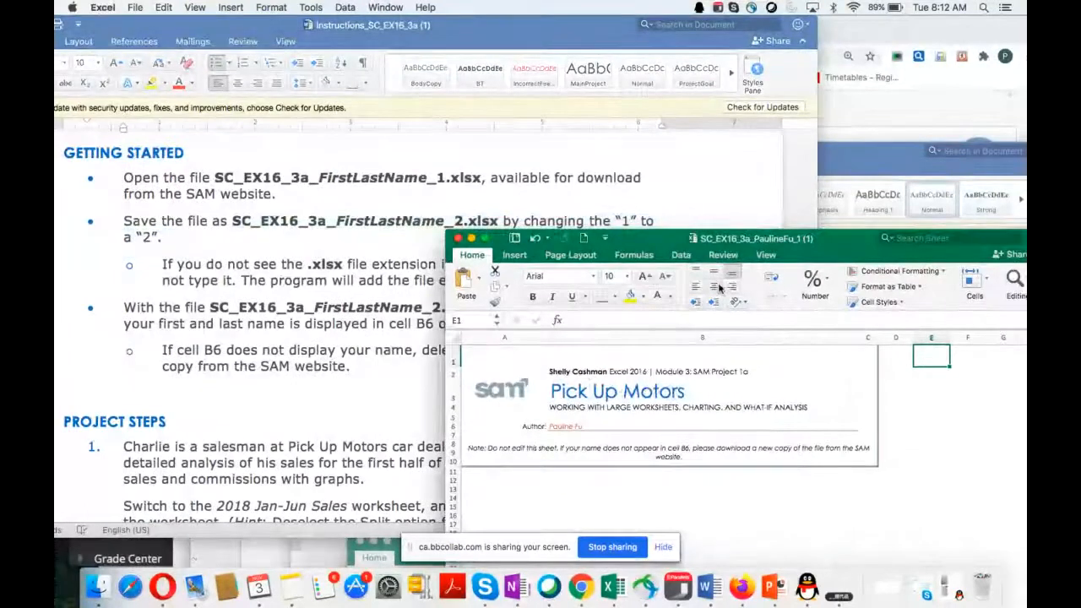
Step: Save the workbook in Documents > MyFirst > GBC > F20 > comp1010 > MindTap as SC_EX16_3a_ plus the student's full name and _2
{"action": "left_click", "coordinate": [137, 9]}
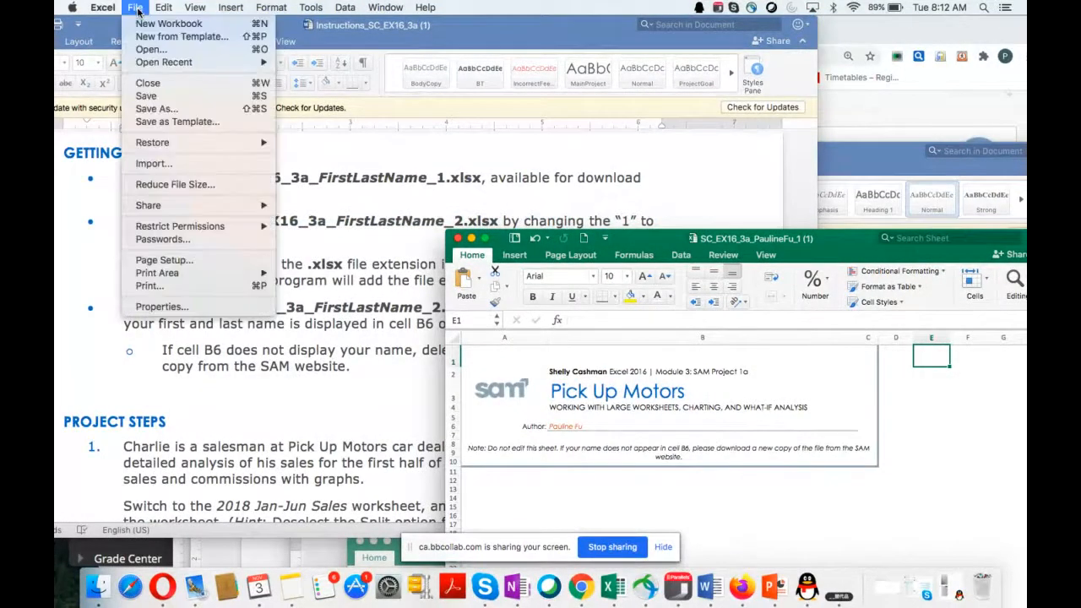
{"action": "left_click", "coordinate": [164, 110]}
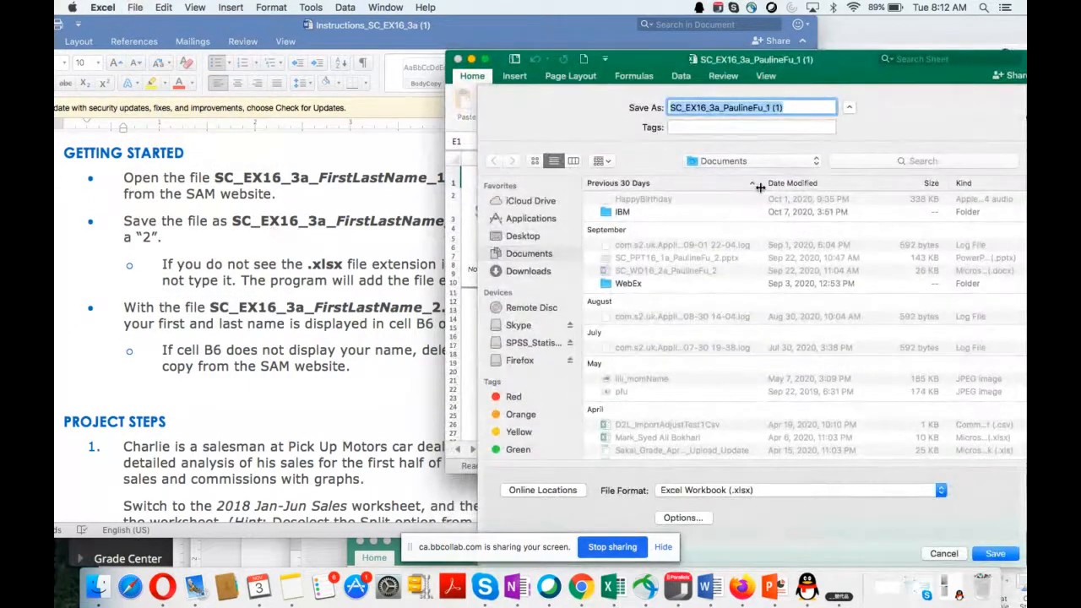
{"action": "left_click", "coordinate": [815, 165]}
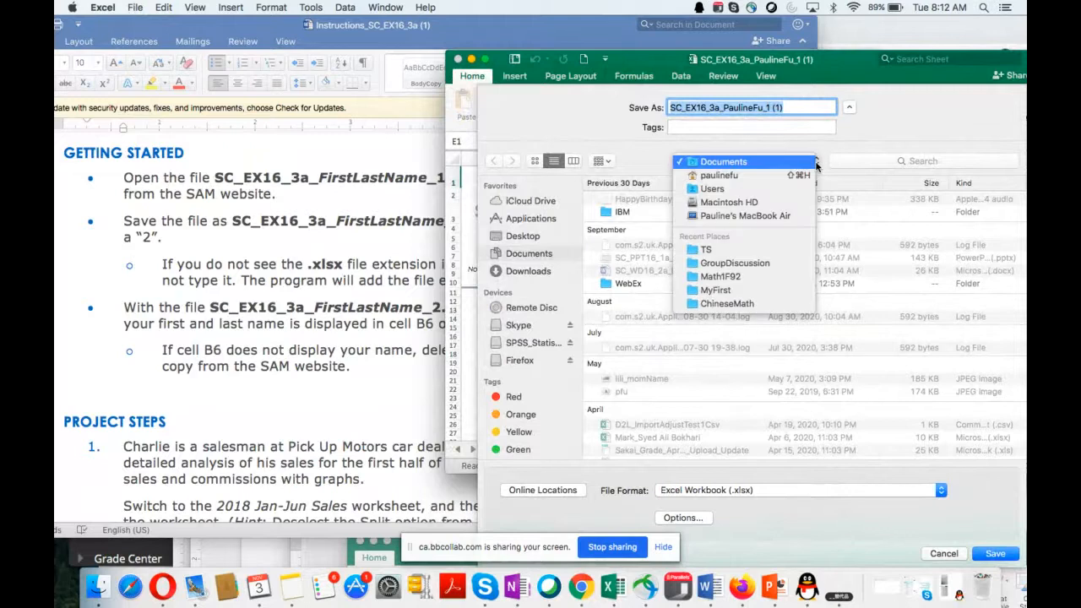
{"action": "left_click", "coordinate": [718, 162]}
{"action": "scroll", "coordinate": [718, 338], "scroll_direction": "down", "scroll_amount": 15}
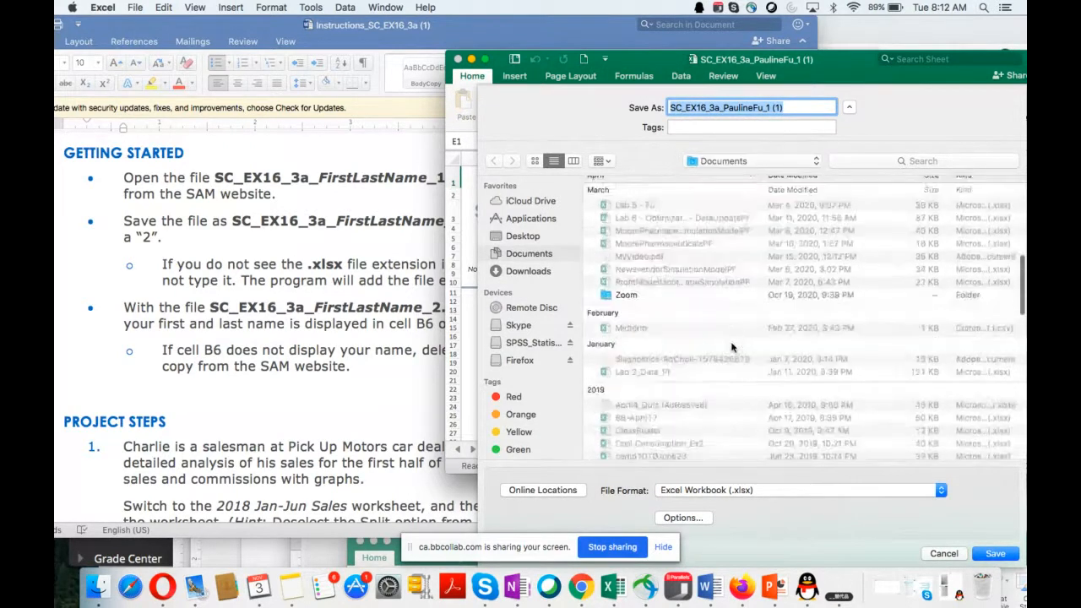
{"action": "scroll", "coordinate": [731, 347], "scroll_direction": "down", "scroll_amount": 10}
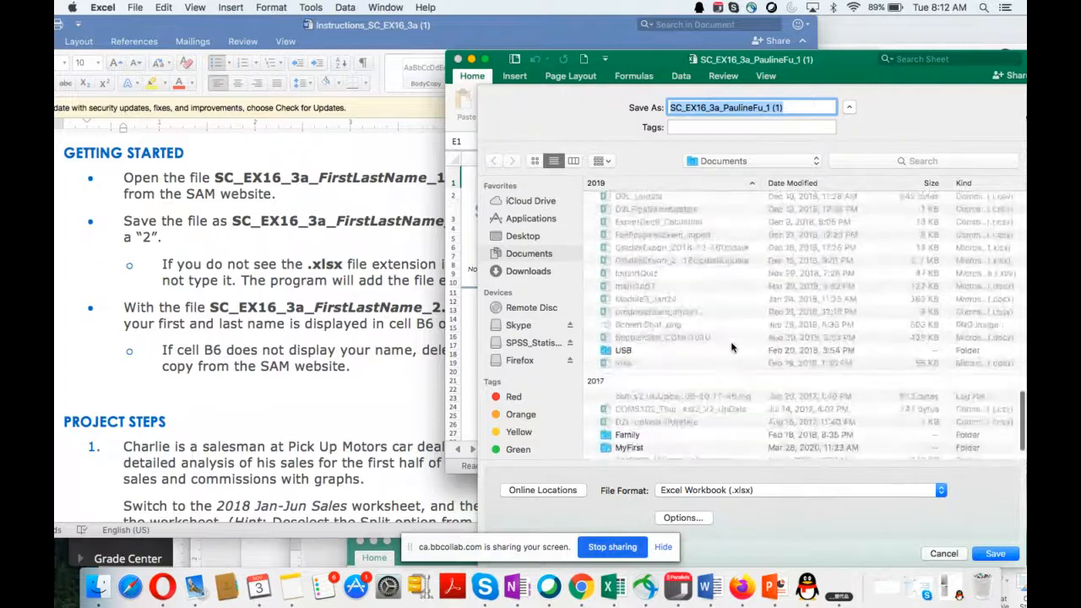
{"action": "double_click", "coordinate": [610, 442]}
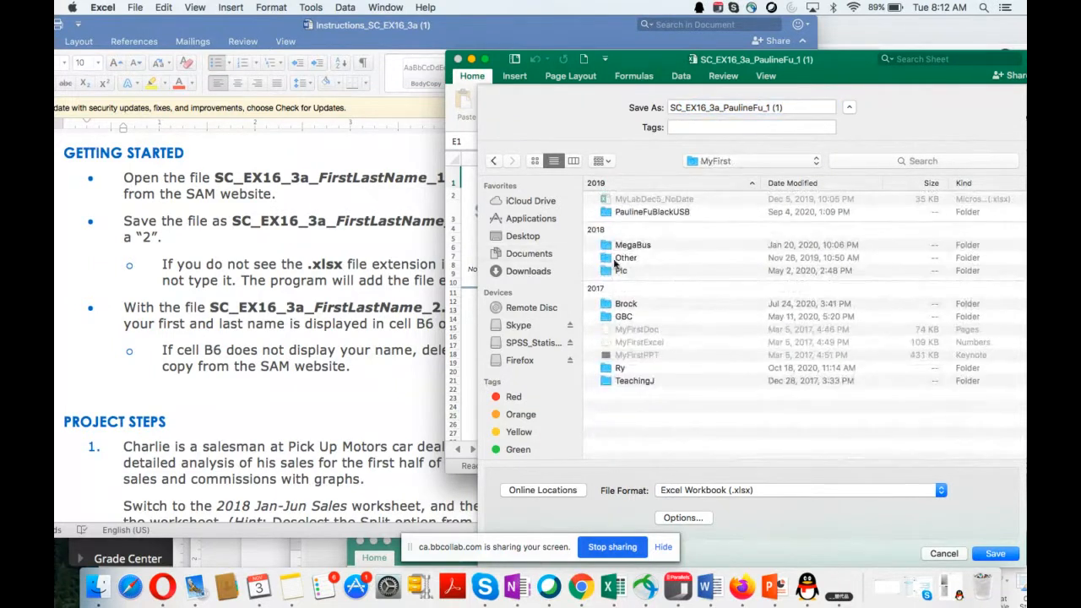
{"action": "double_click", "coordinate": [614, 316]}
{"action": "double_click", "coordinate": [606, 231]}
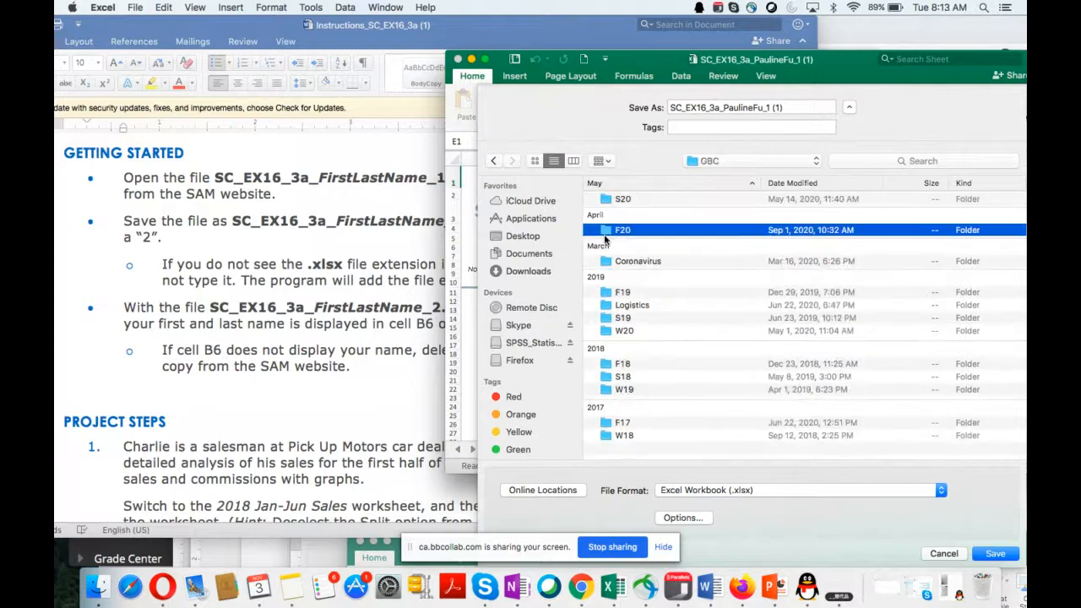
{"action": "double_click", "coordinate": [605, 203]}
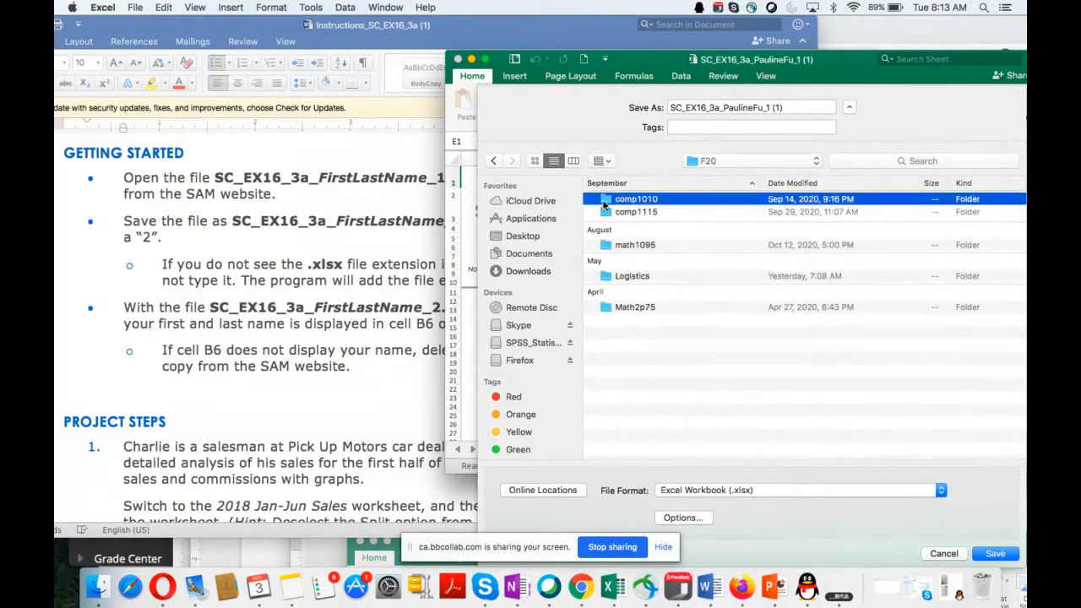
{"action": "double_click", "coordinate": [604, 201]}
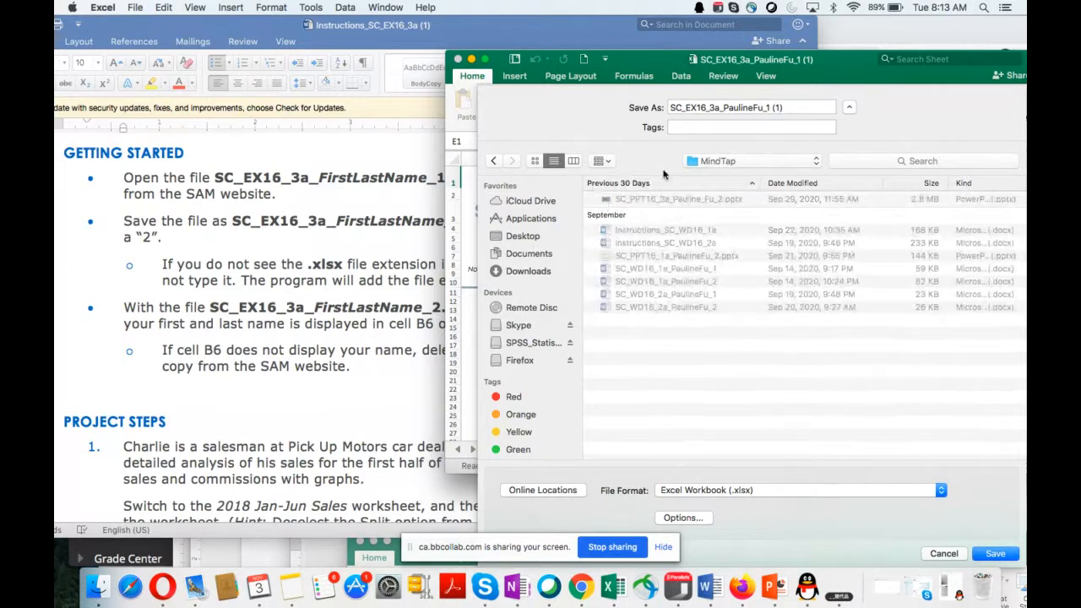
{"action": "left_click", "coordinate": [785, 107]}
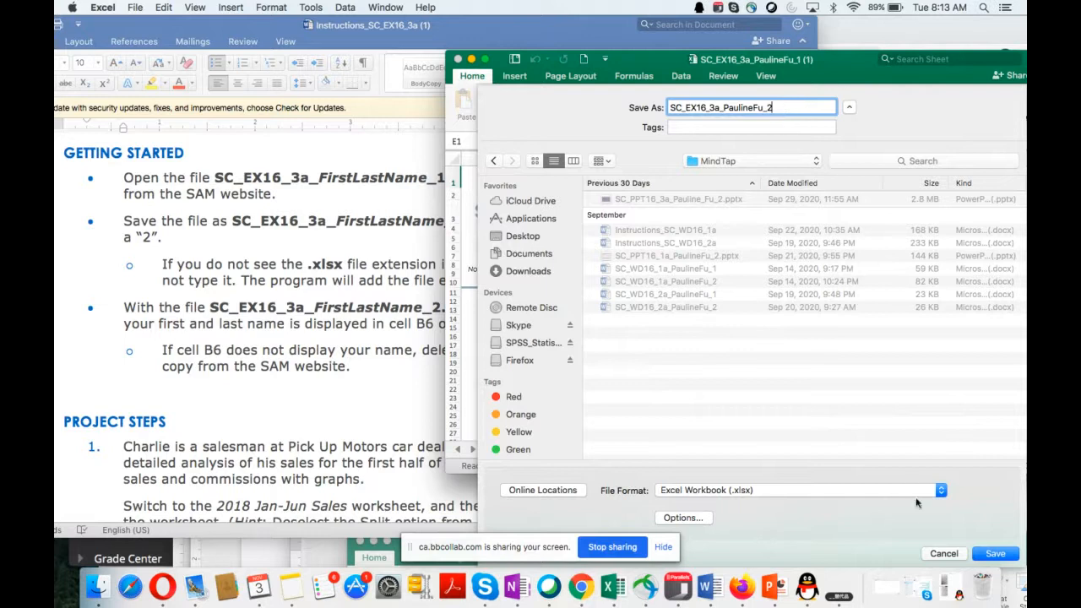
{"action": "left_click", "coordinate": [994, 554]}
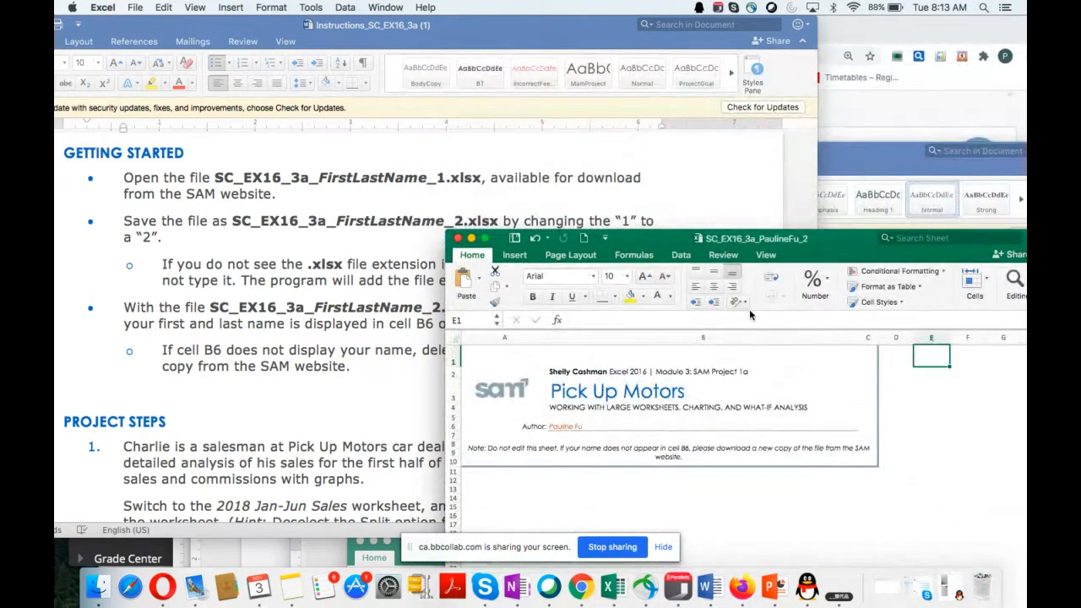
Step: Read the instruction about showing the first and last name in cell B6 of the Documentation worksheet
{"action": "scroll", "coordinate": [291, 288], "scroll_direction": "down", "scroll_amount": 5}
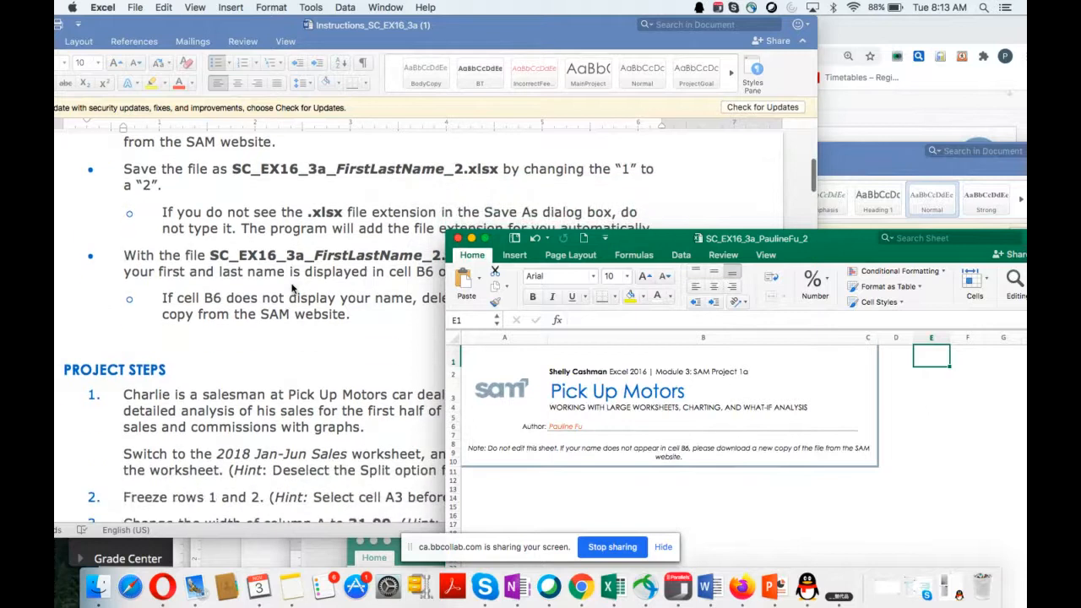
{"action": "scroll", "coordinate": [291, 289], "scroll_direction": "down", "scroll_amount": 2}
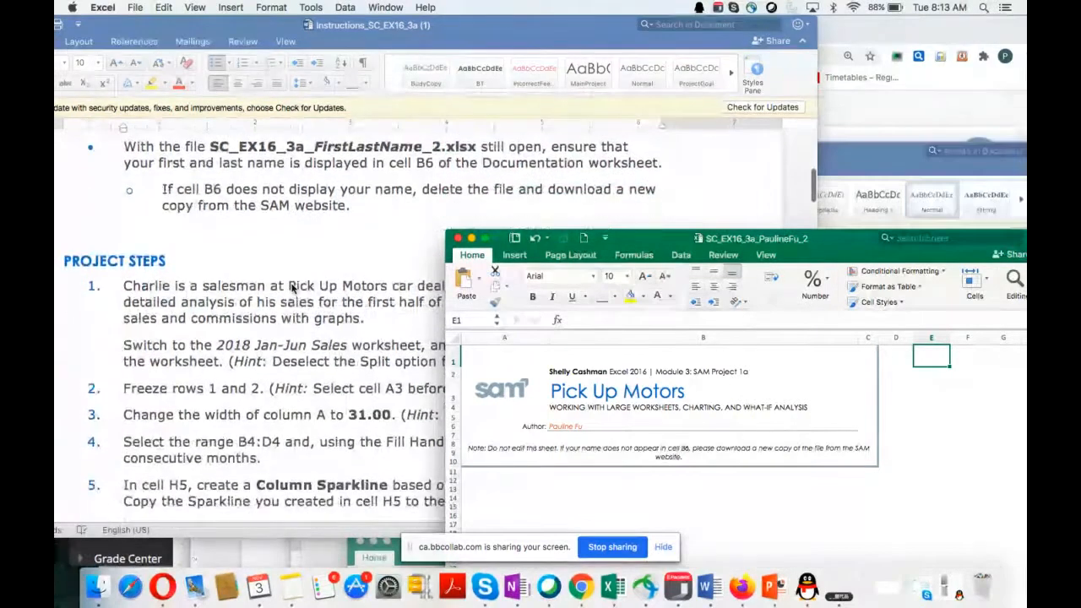
{"action": "left_click", "coordinate": [181, 169]}
{"action": "left_click_drag", "start_coordinate": [158, 165], "coordinate": [443, 175]}
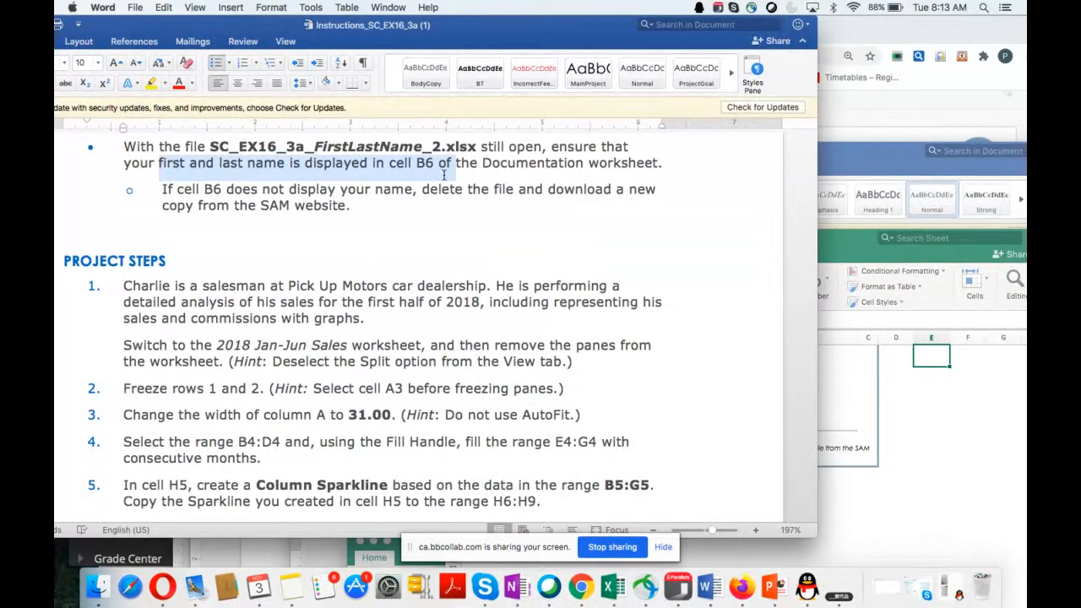
{"action": "left_click_drag", "start_coordinate": [443, 175], "coordinate": [434, 167]}
Step: Return to the Excel workbook and check the author name in cell B6 of the Documentation sheet
{"action": "left_click", "coordinate": [843, 257]}
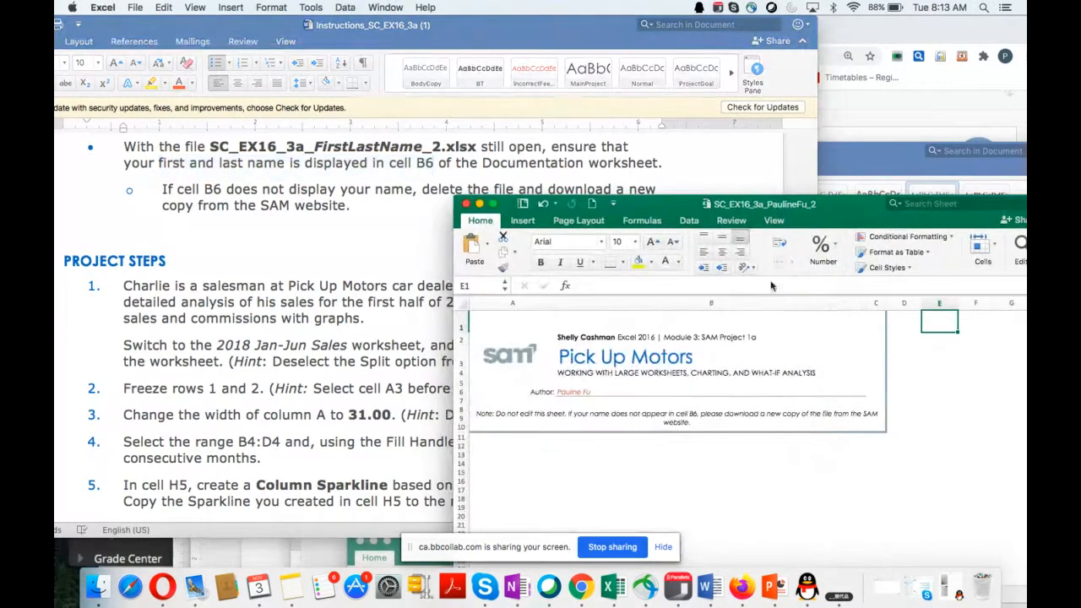
{"action": "left_click", "coordinate": [609, 387]}
{"action": "left_click", "coordinate": [574, 398]}
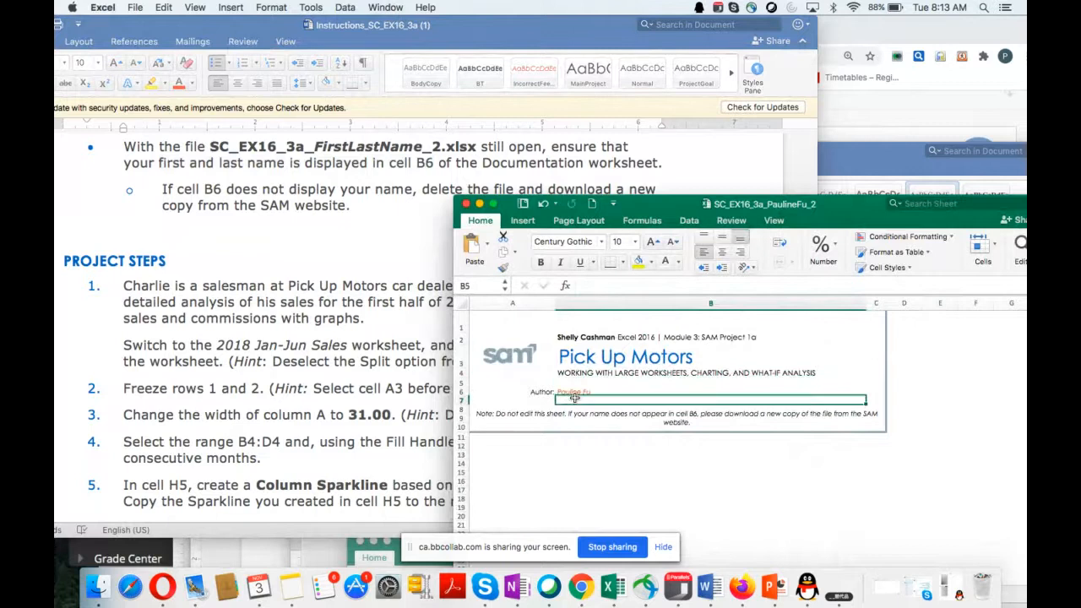
{"action": "left_click", "coordinate": [574, 392]}
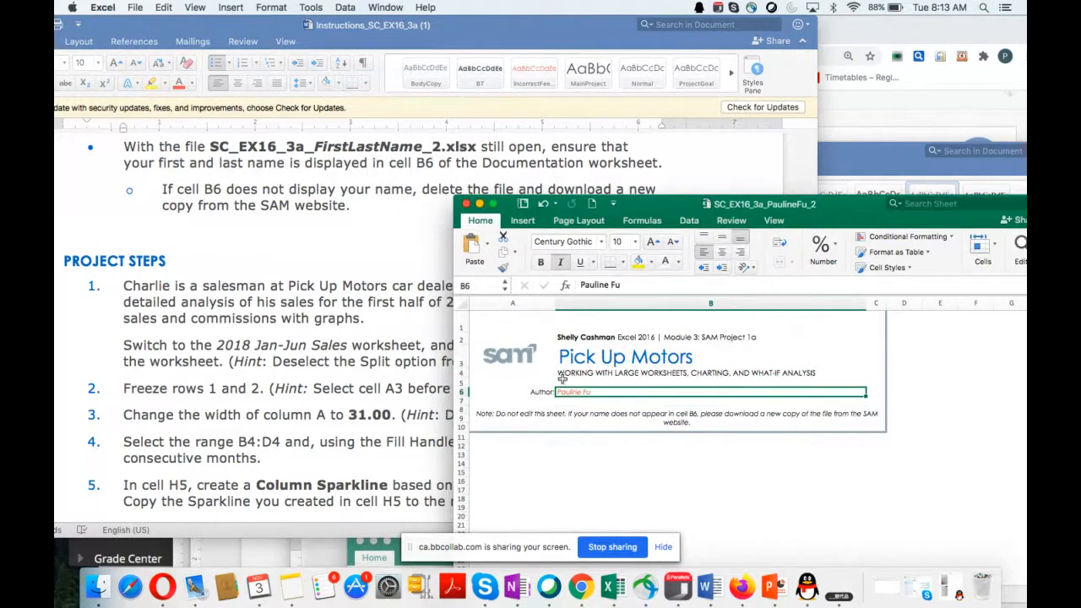
Step: Set the font size of the entire Documentation sheet to 14, and reselect cell B6
{"action": "left_click", "coordinate": [463, 302]}
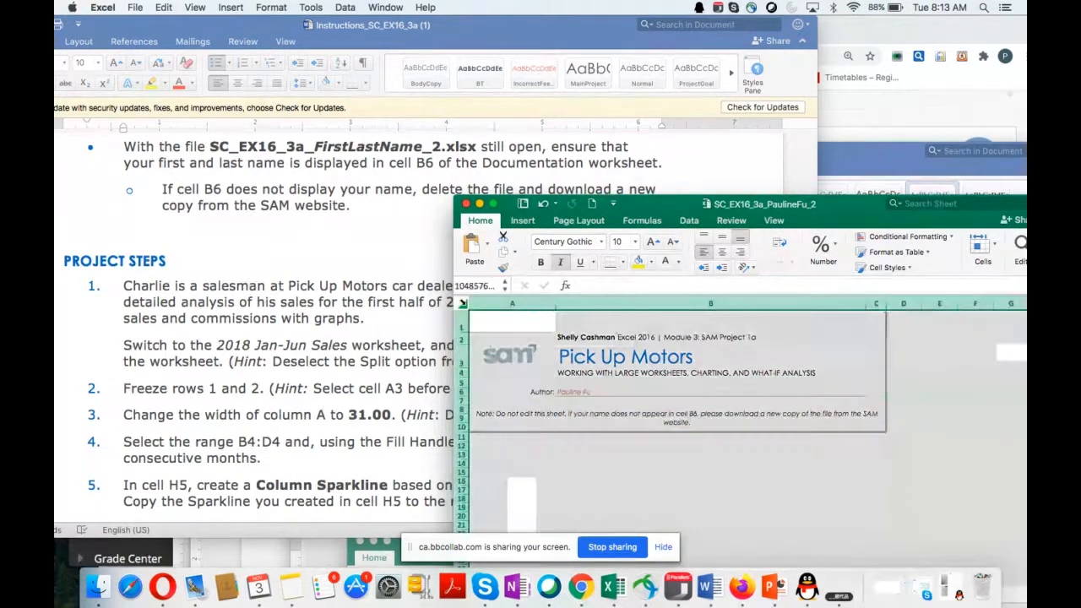
{"action": "left_click", "coordinate": [635, 241]}
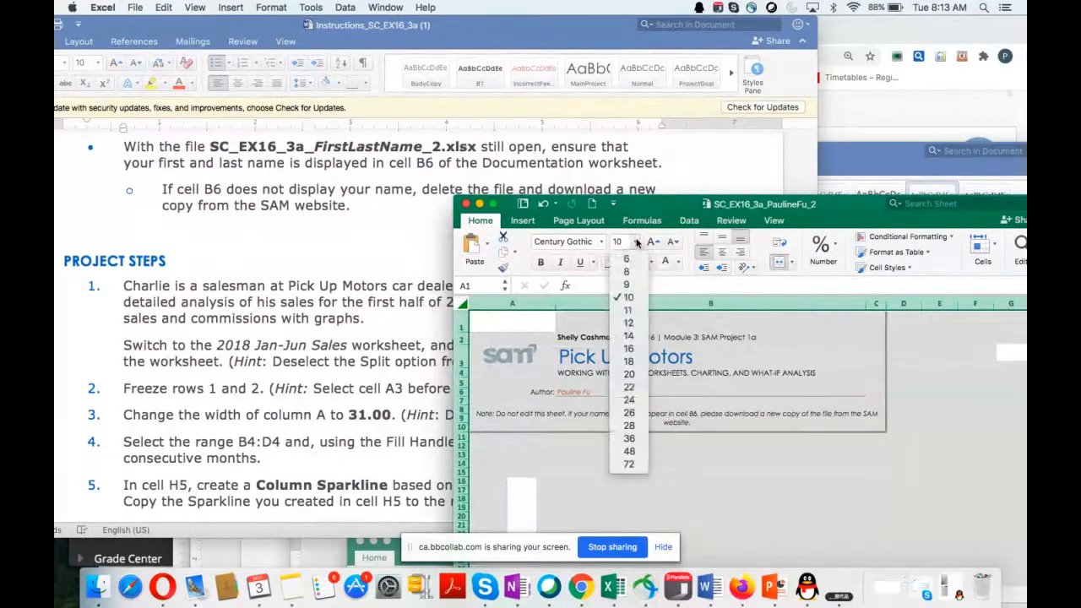
{"action": "left_click", "coordinate": [628, 336]}
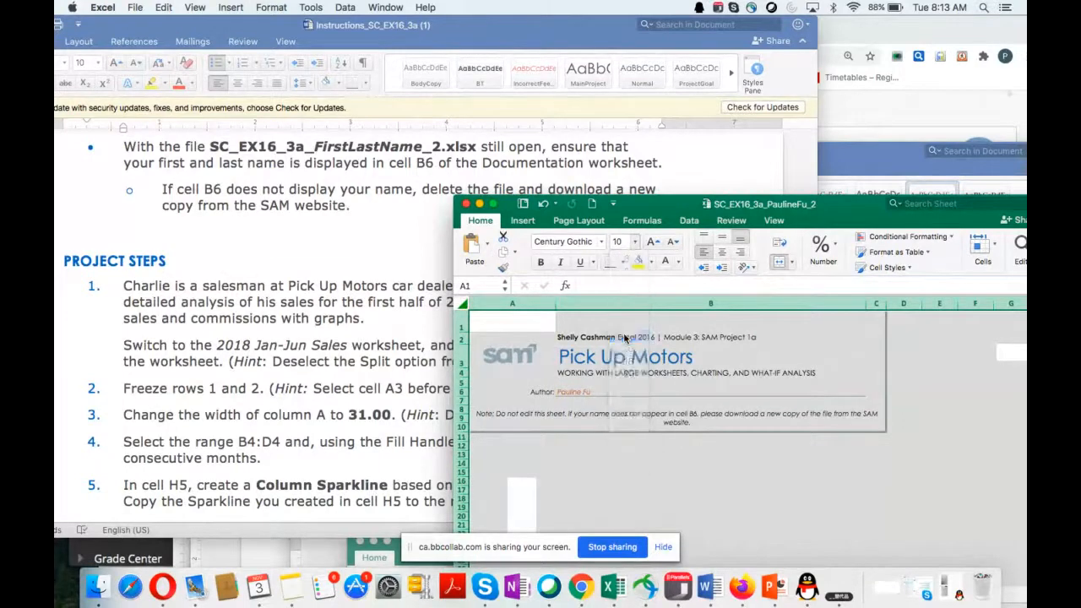
{"action": "left_click", "coordinate": [592, 385]}
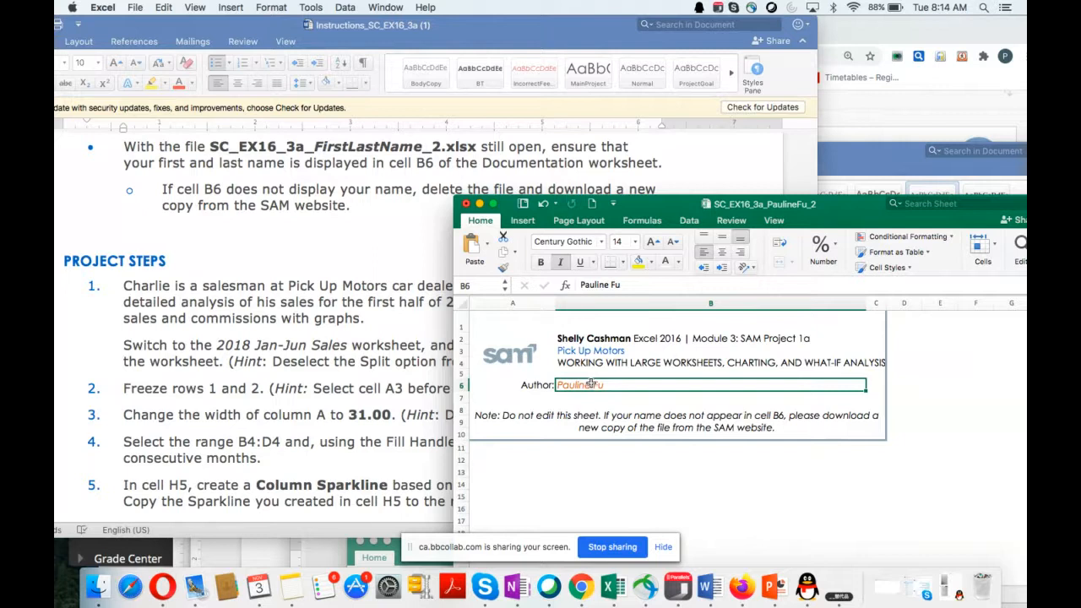
Step: Read project step 1 in the Word instructions and highlight the reference to the 2018 Jan-Jun Sales worksheet
{"action": "scroll", "coordinate": [334, 329], "scroll_direction": "down", "scroll_amount": 5}
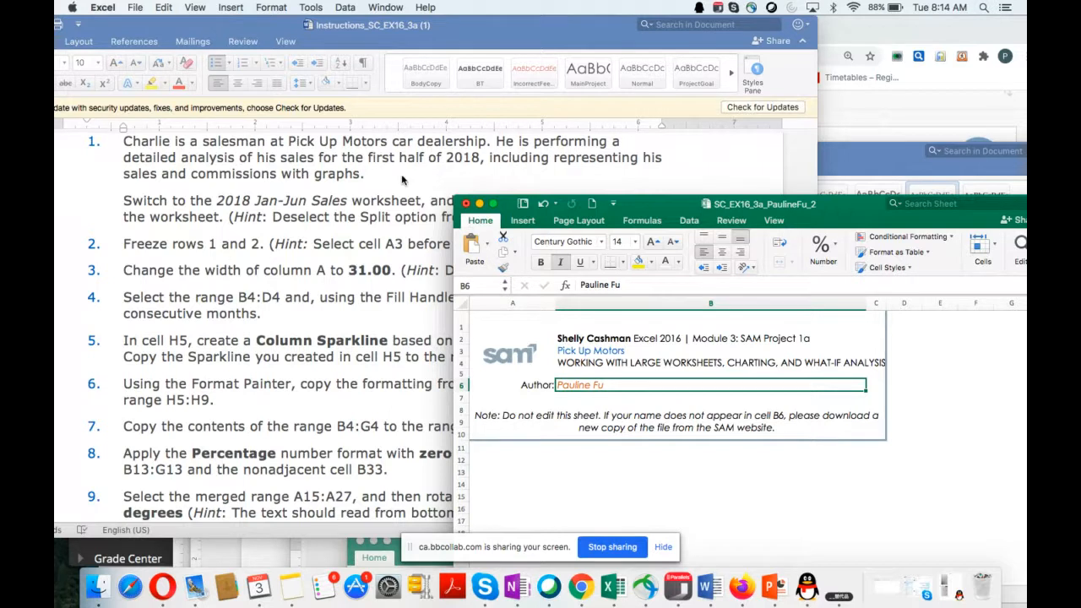
{"action": "scroll", "coordinate": [372, 271], "scroll_direction": "down", "scroll_amount": 3}
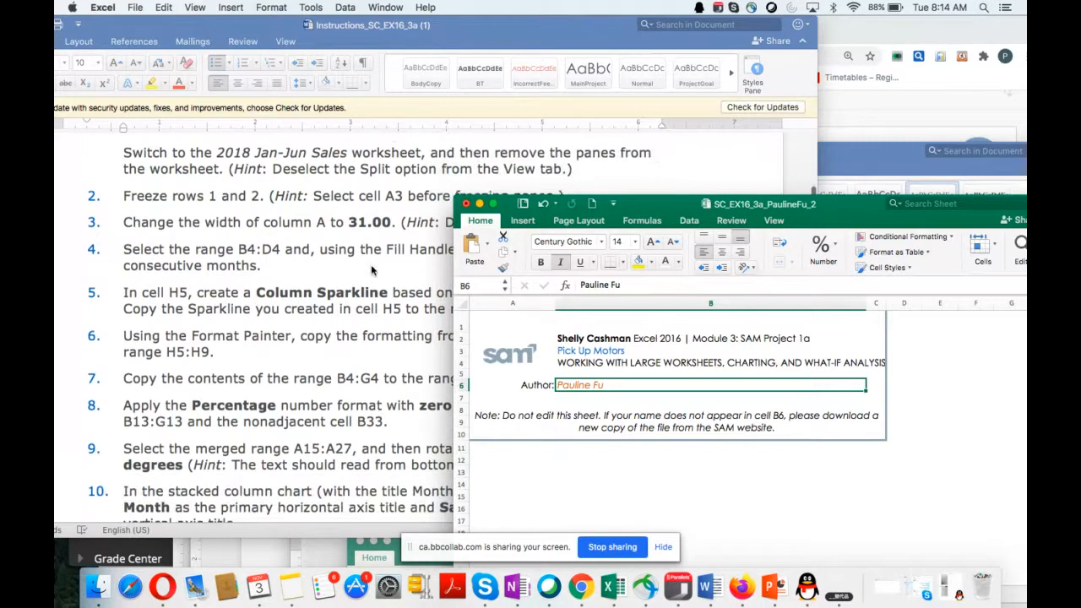
{"action": "left_click", "coordinate": [218, 149]}
{"action": "left_click_drag", "start_coordinate": [218, 149], "coordinate": [324, 147]}
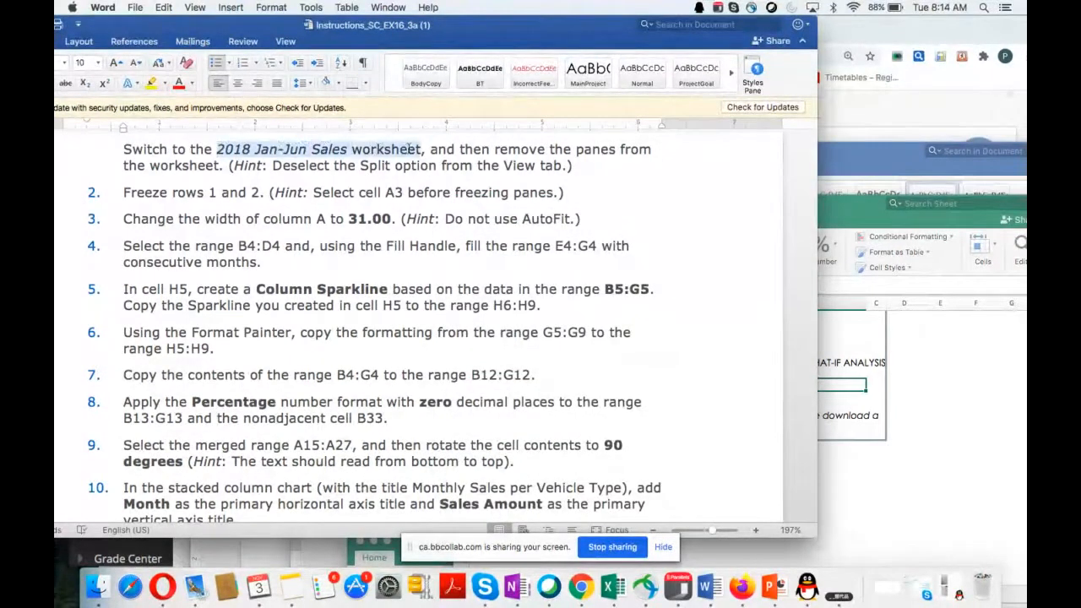
Step: Switch to the Excel workbook, open the 2018 Jan-Jun Sales worksheet, and place its window beside the Word instructions
{"action": "left_click_drag", "start_coordinate": [411, 149], "coordinate": [421, 150]}
{"action": "left_click_drag", "start_coordinate": [841, 211], "coordinate": [894, 41]}
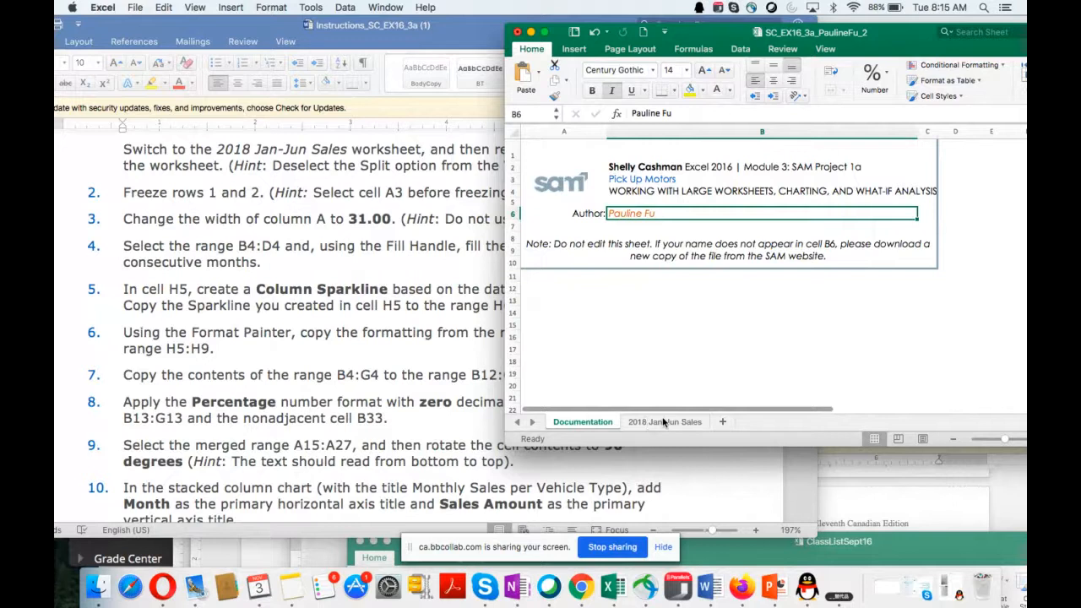
{"action": "left_click", "coordinate": [663, 421]}
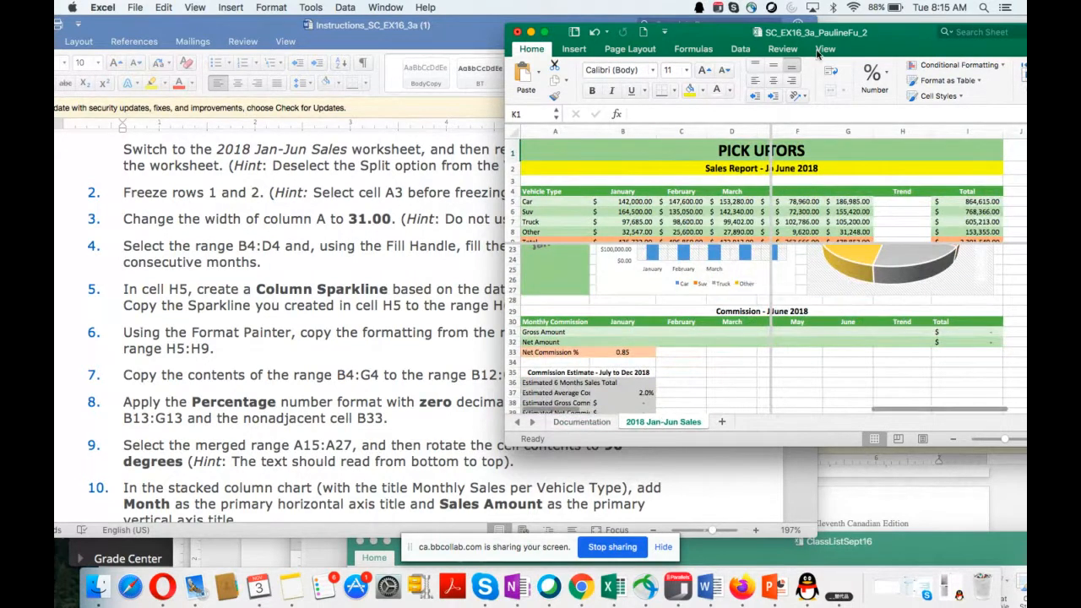
{"action": "left_click_drag", "start_coordinate": [877, 43], "coordinate": [746, 211]}
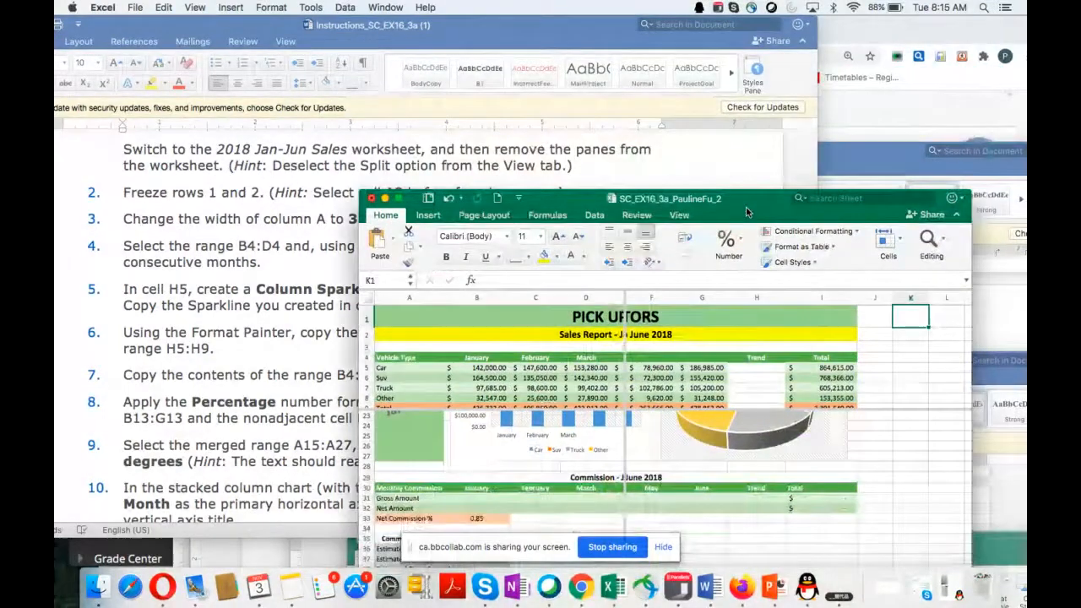
Step: Remove the split panes from the 2018 Jan-Jun Sales worksheet
{"action": "left_click", "coordinate": [681, 215]}
{"action": "left_click", "coordinate": [680, 215]}
{"action": "left_click", "coordinate": [681, 215]}
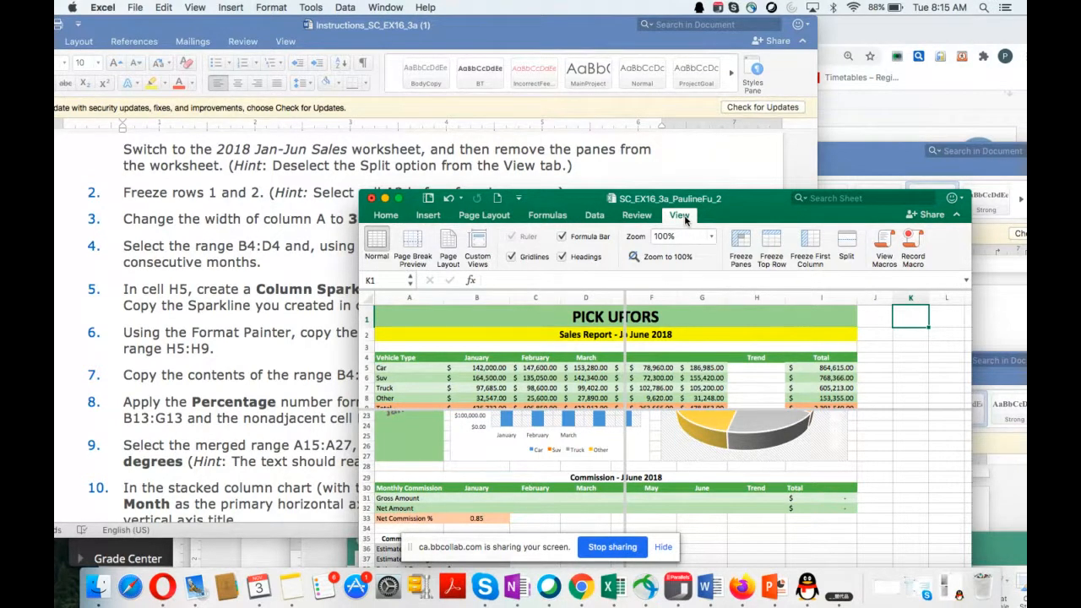
{"action": "left_click", "coordinate": [848, 247]}
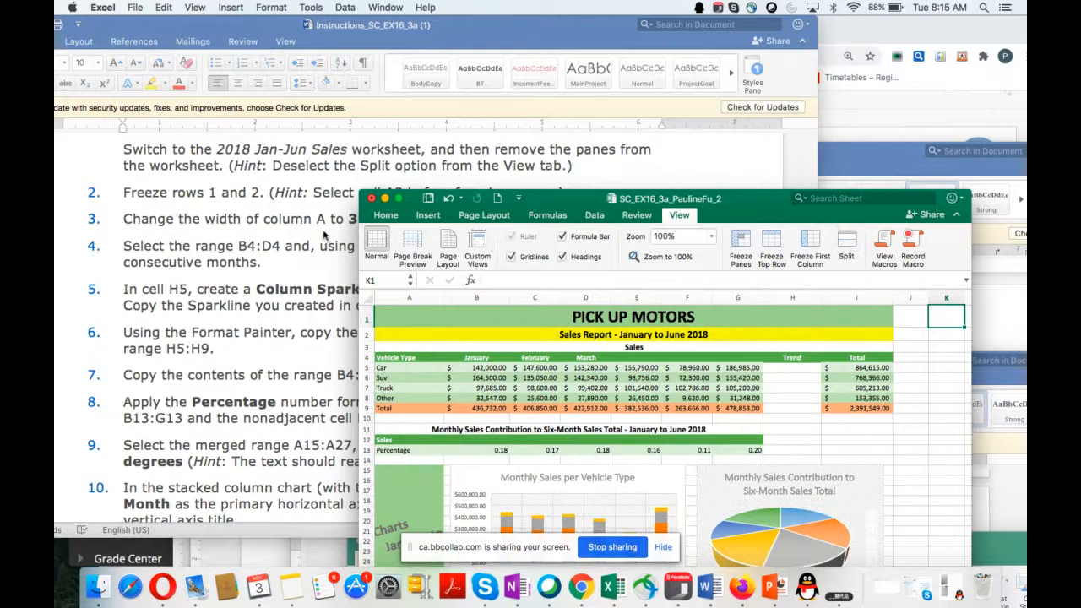
Step: Select cell A3, freeze the top row of the worksheet, and check how the frozen area scrolls
{"action": "scroll", "coordinate": [198, 295], "scroll_direction": "down", "scroll_amount": 1}
{"action": "scroll", "coordinate": [198, 296], "scroll_direction": "down", "scroll_amount": 2}
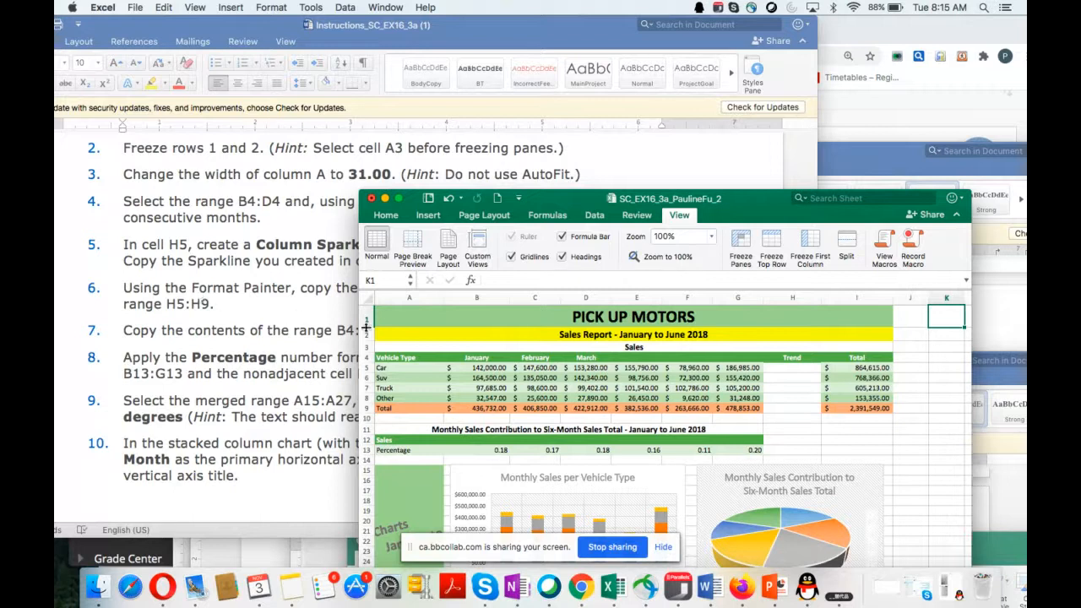
{"action": "left_click", "coordinate": [413, 348]}
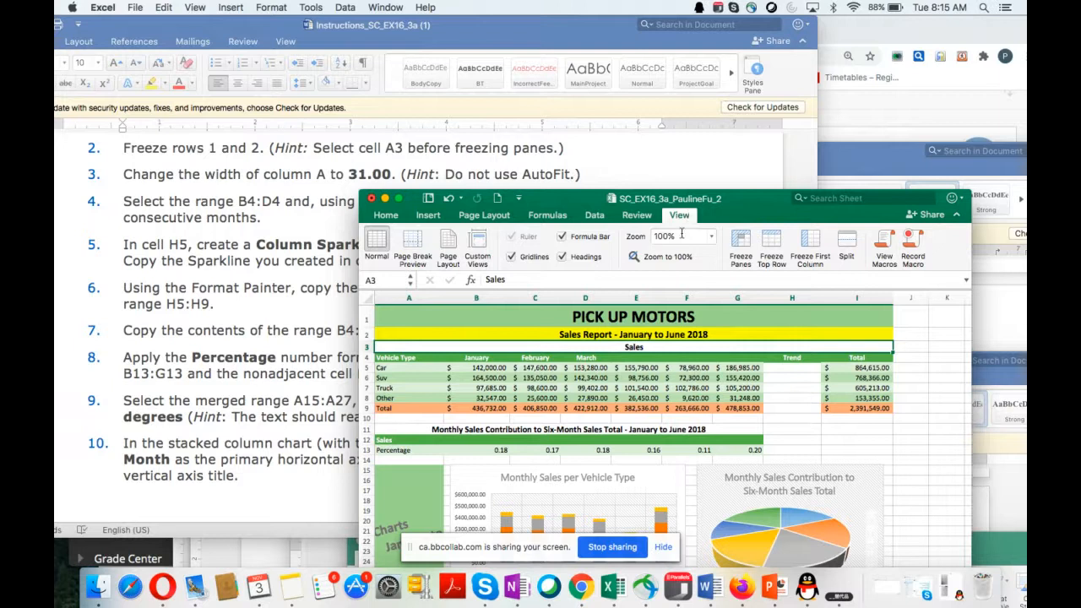
{"action": "left_click", "coordinate": [776, 247]}
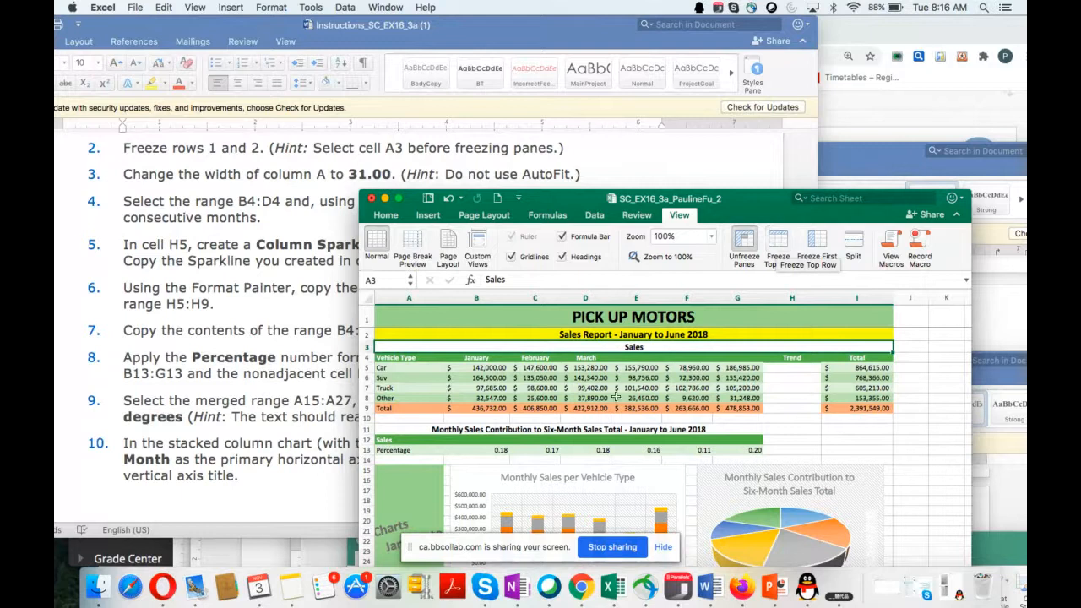
{"action": "scroll", "coordinate": [614, 397], "scroll_direction": "down", "scroll_amount": 2}
{"action": "scroll", "coordinate": [614, 397], "scroll_direction": "up", "scroll_amount": 1}
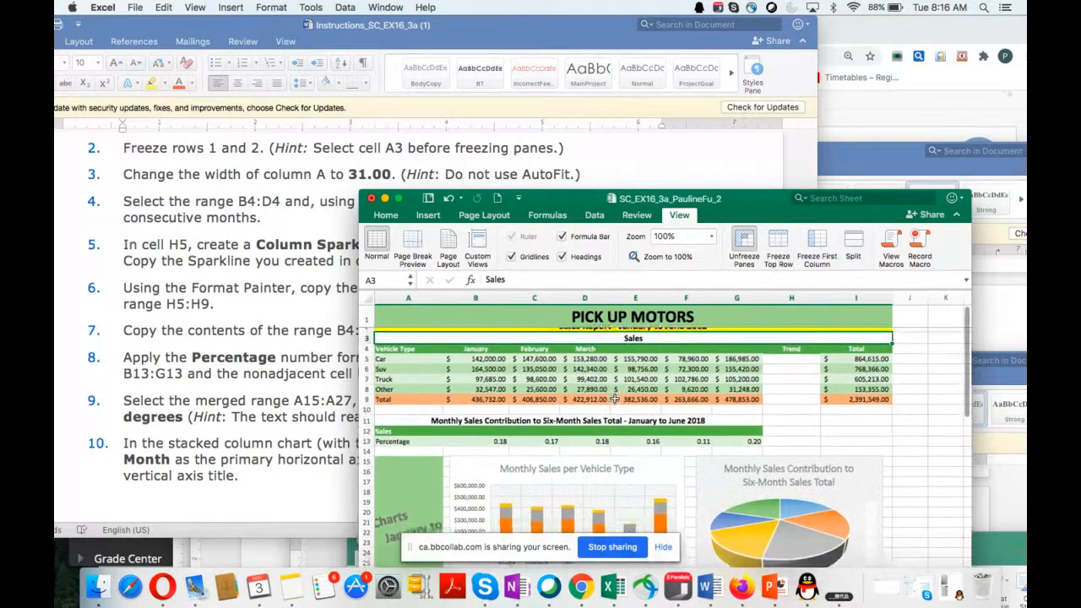
{"action": "scroll", "coordinate": [614, 397], "scroll_direction": "left", "scroll_amount": 1}
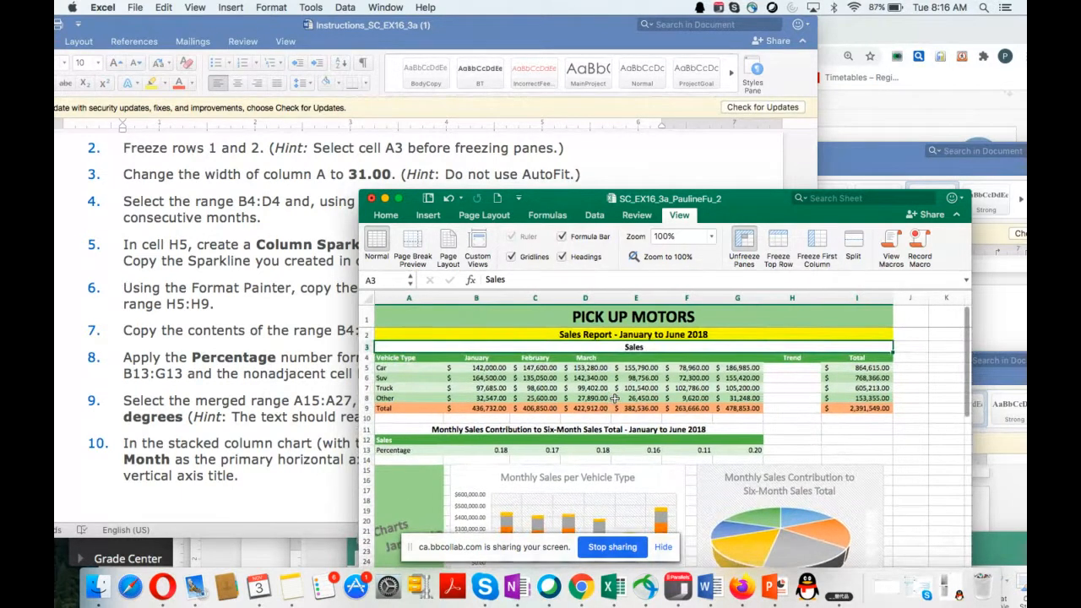
Step: Reselect cell A3, unfreeze the worksheet's panes, and check the scrolling again
{"action": "left_click", "coordinate": [414, 336]}
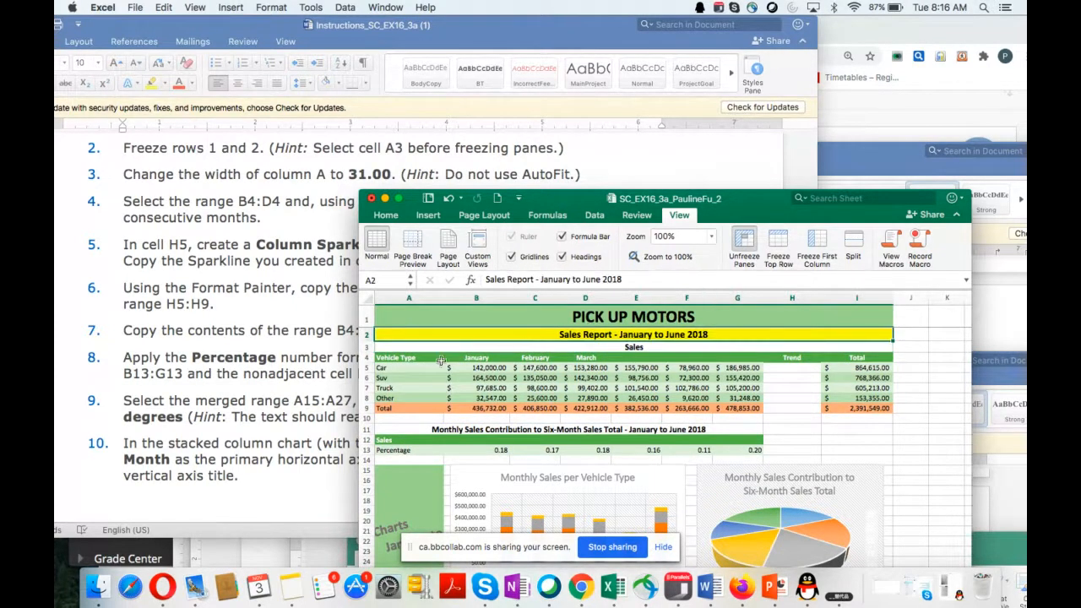
{"action": "left_click", "coordinate": [418, 347]}
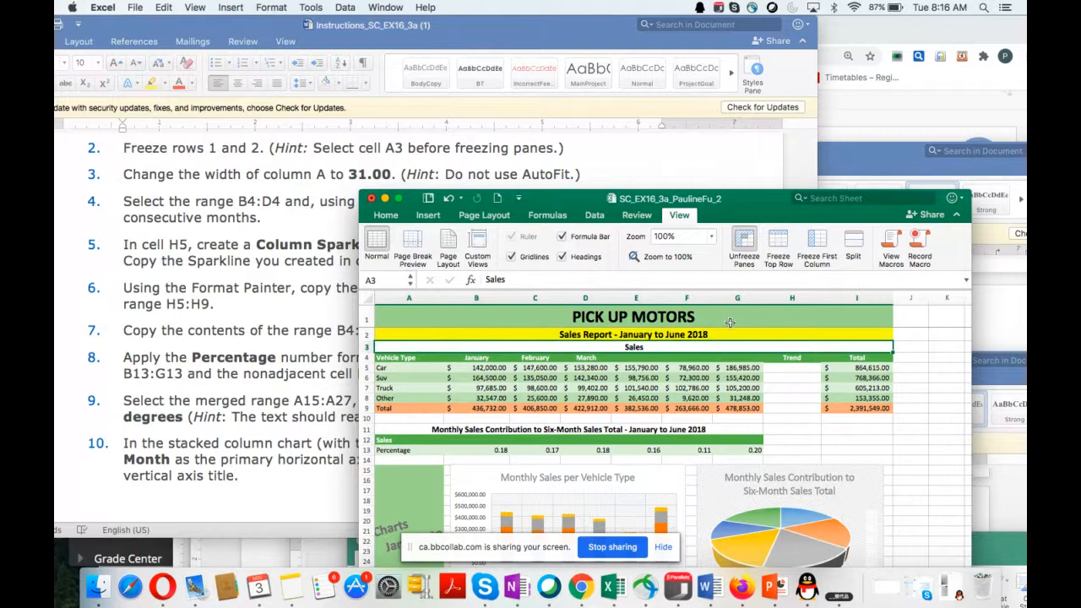
{"action": "left_click", "coordinate": [743, 240]}
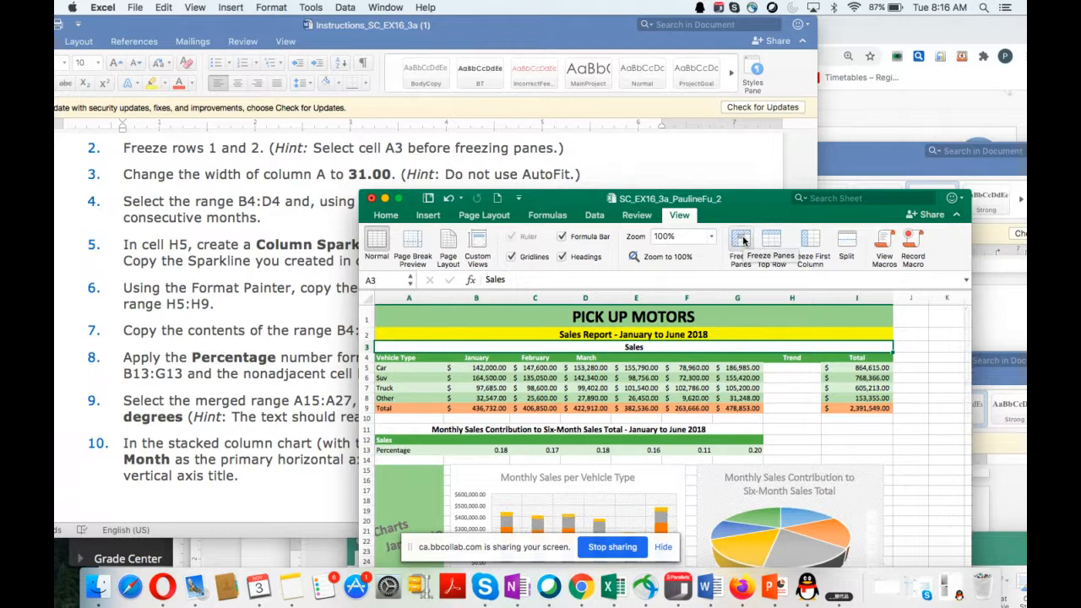
{"action": "scroll", "coordinate": [608, 388], "scroll_direction": "down", "scroll_amount": 2}
{"action": "scroll", "coordinate": [600, 395], "scroll_direction": "up", "scroll_amount": 2}
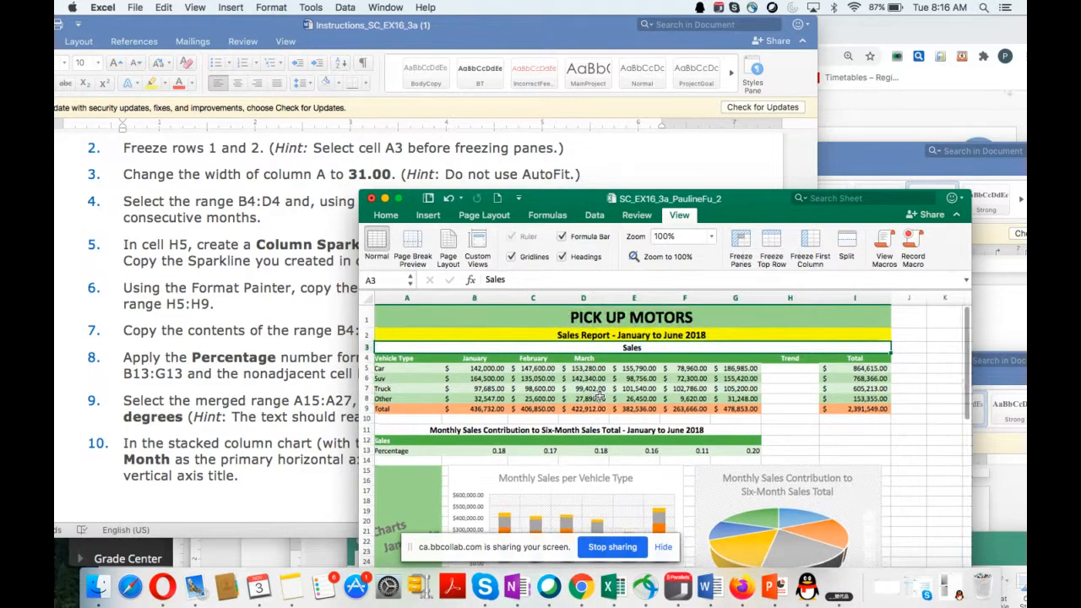
{"action": "scroll", "coordinate": [600, 395], "scroll_direction": "down", "scroll_amount": 2}
{"action": "scroll", "coordinate": [574, 384], "scroll_direction": "up", "scroll_amount": 2}
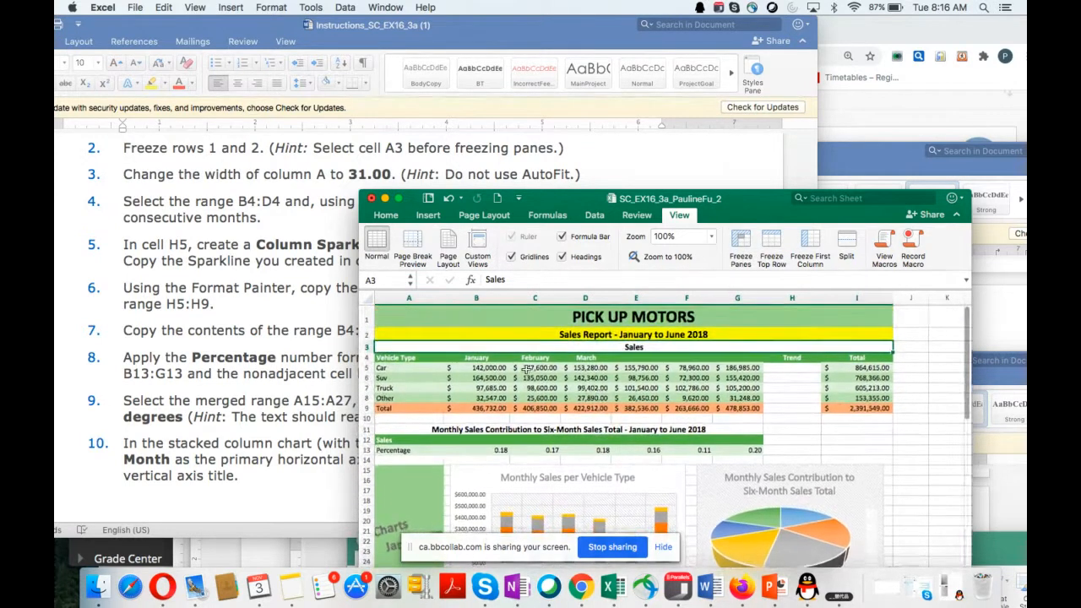
Step: Bring project step 3 up in the Word instructions and select the whole of column A in the worksheet
{"action": "scroll", "coordinate": [246, 336], "scroll_direction": "down", "scroll_amount": 2}
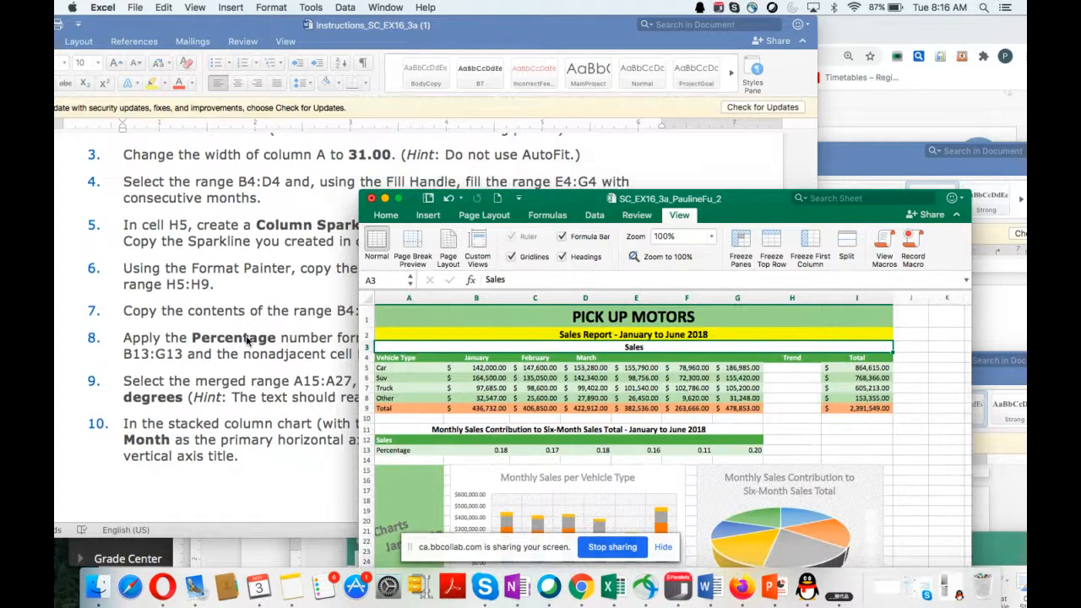
{"action": "scroll", "coordinate": [246, 338], "scroll_direction": "down", "scroll_amount": 1}
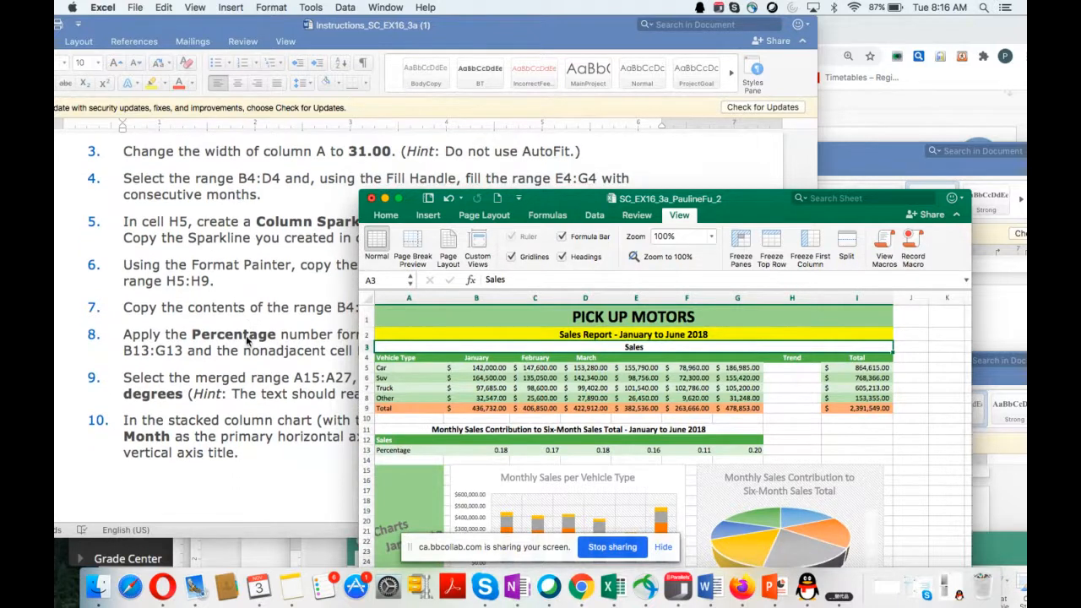
{"action": "left_click", "coordinate": [408, 297]}
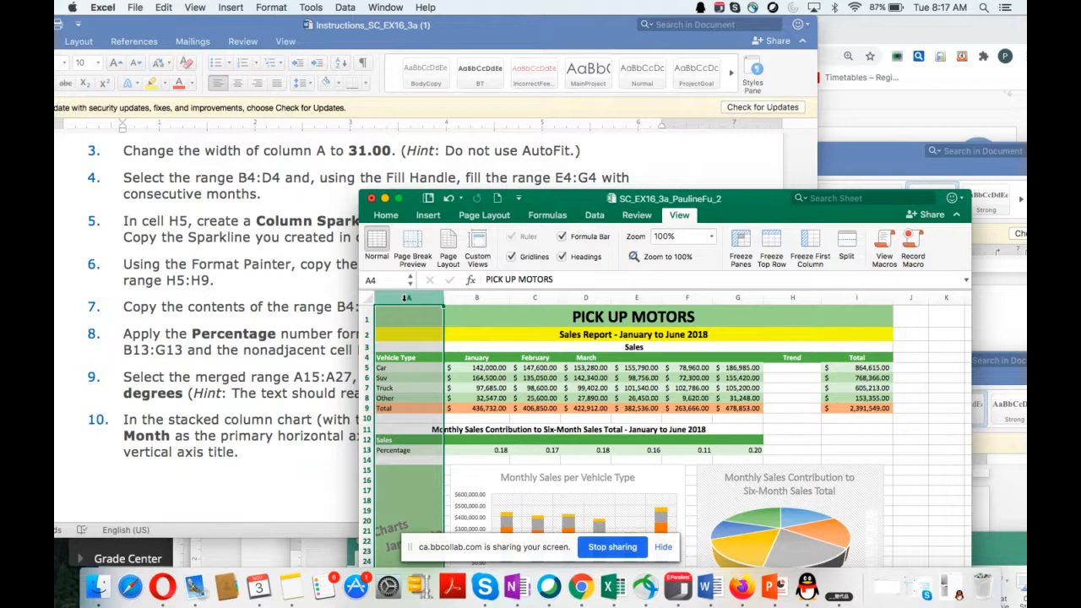
{"action": "left_click", "coordinate": [390, 218]}
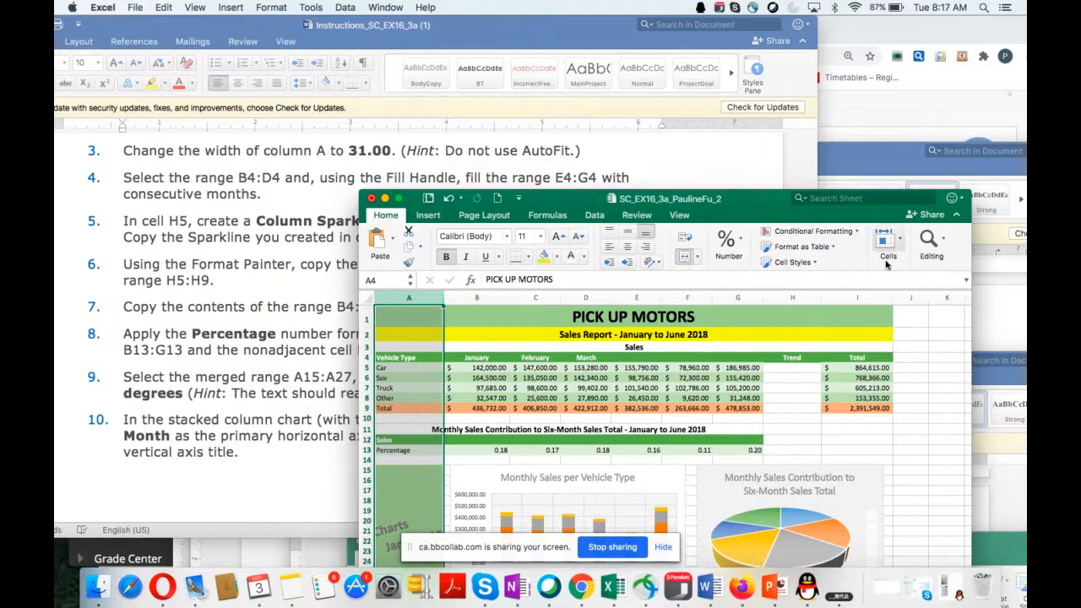
{"action": "left_click", "coordinate": [940, 247]}
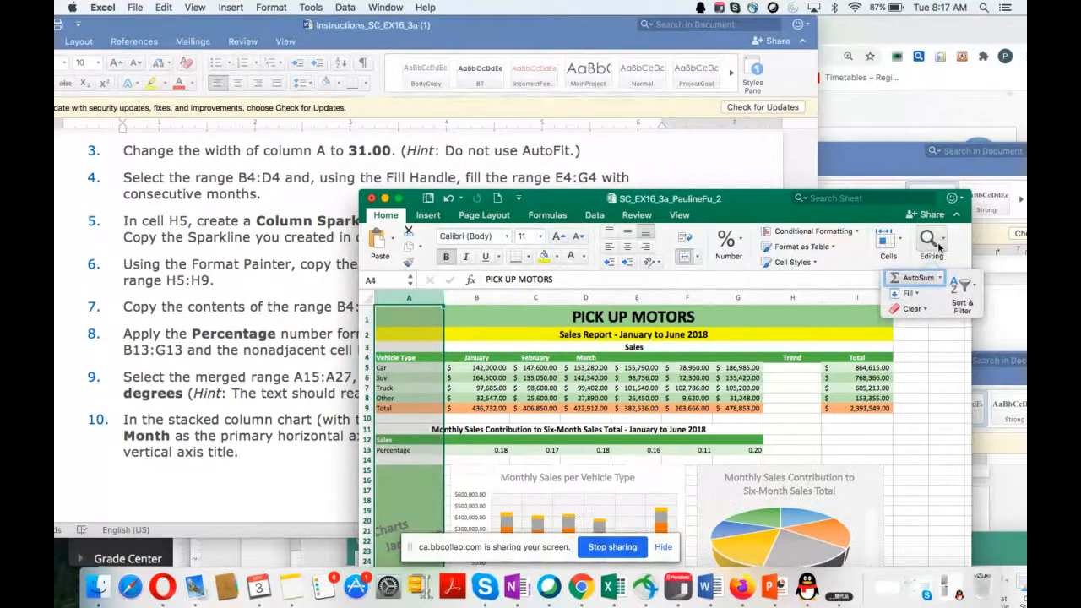
{"action": "left_click", "coordinate": [841, 262]}
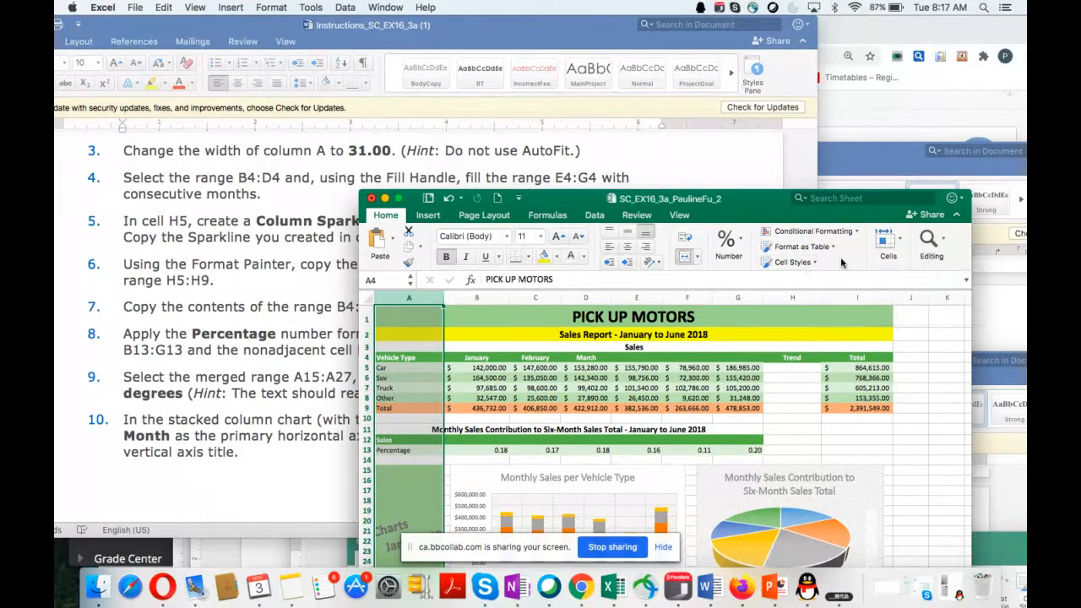
{"action": "left_click", "coordinate": [794, 263]}
{"action": "left_click", "coordinate": [794, 262]}
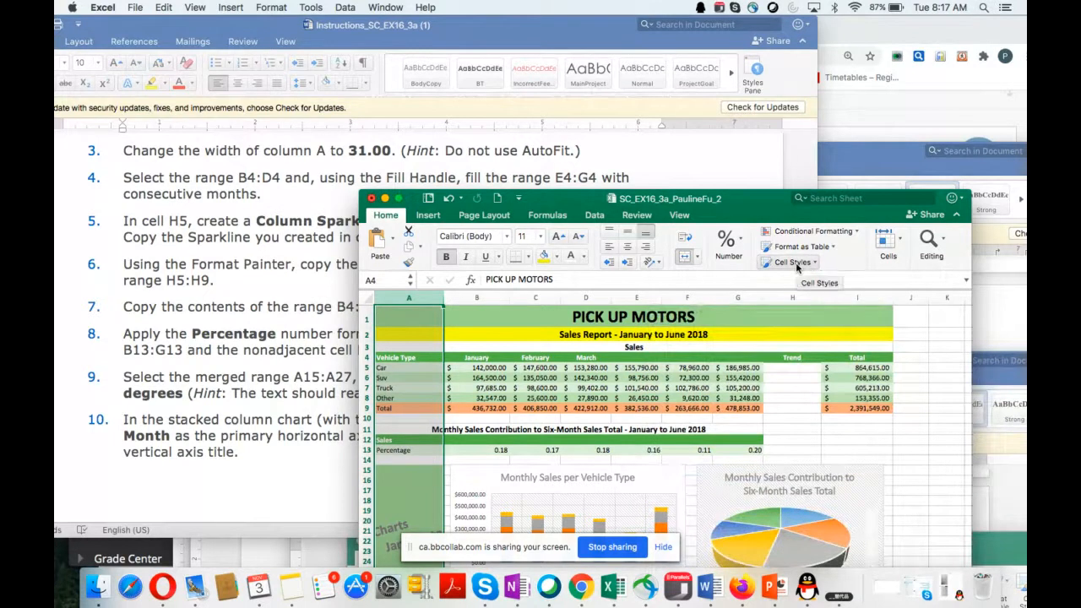
{"action": "left_click", "coordinate": [697, 259]}
{"action": "left_click", "coordinate": [697, 259]}
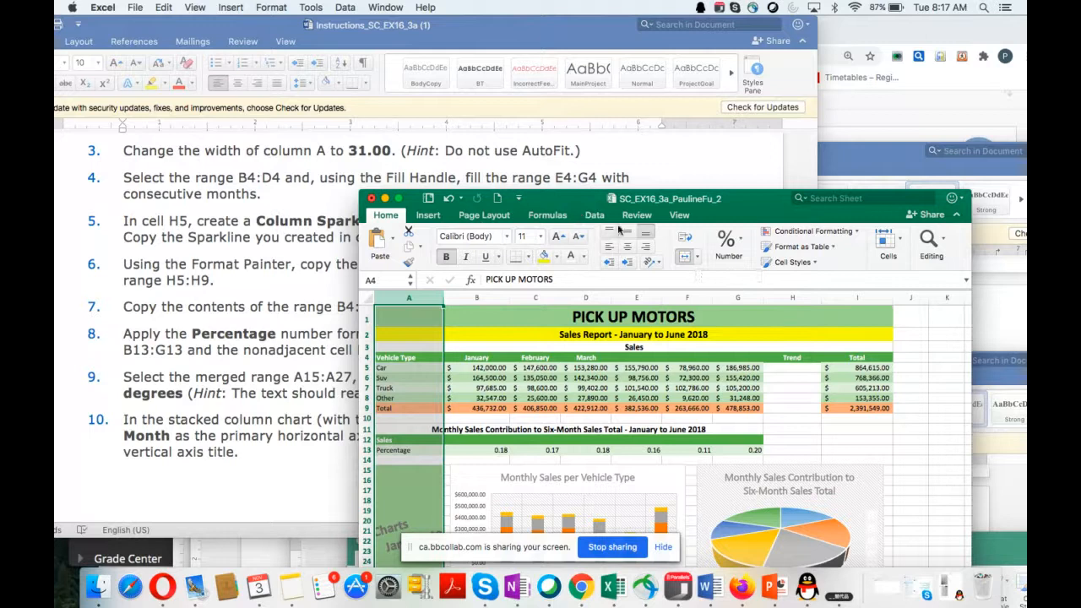
{"action": "left_click", "coordinate": [680, 216]}
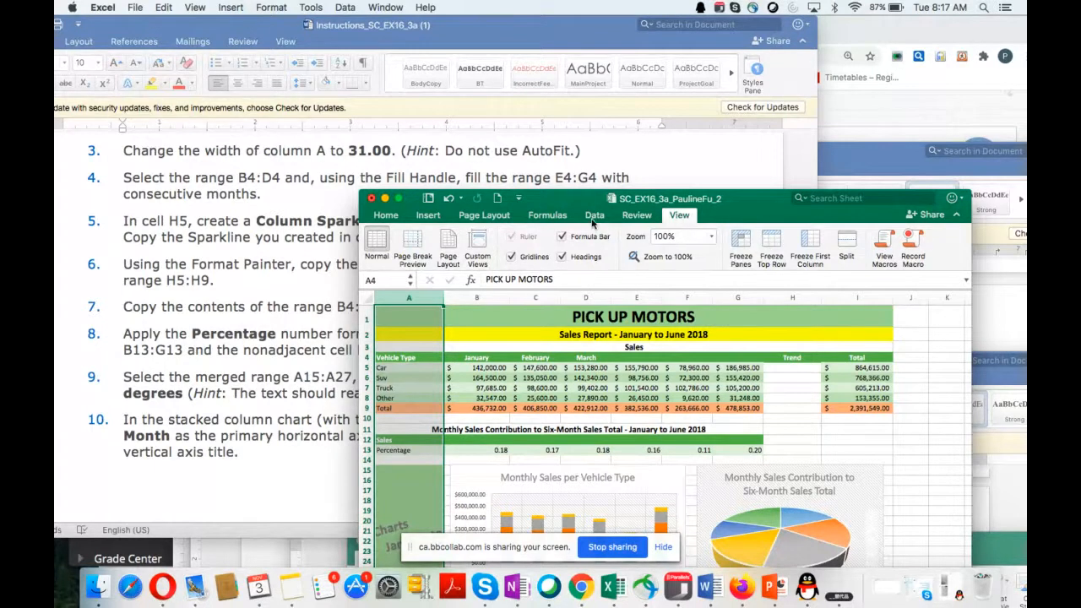
{"action": "left_click", "coordinate": [473, 218]}
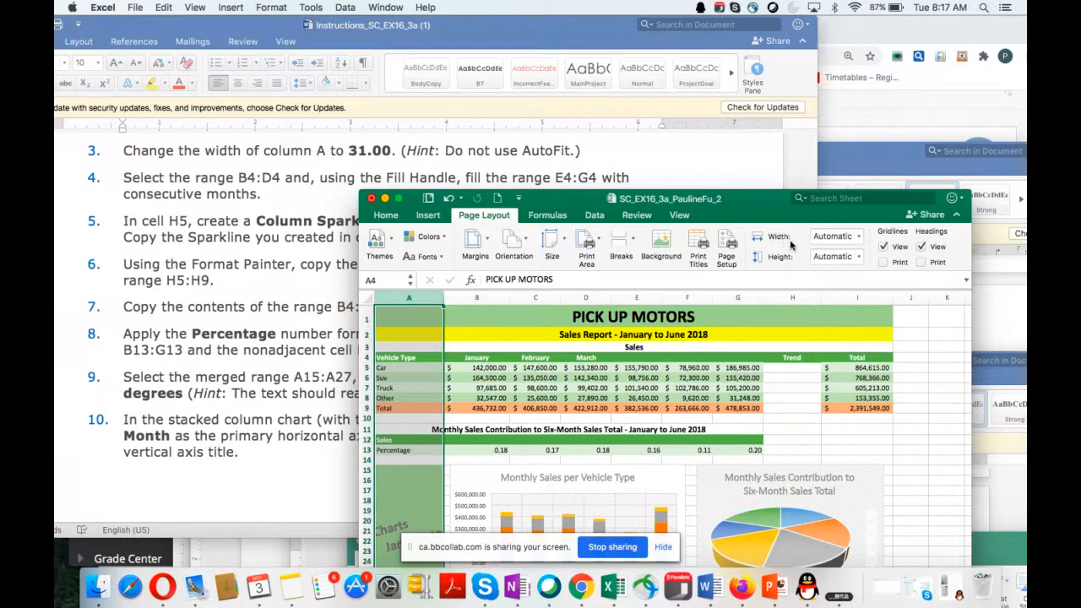
{"action": "left_click", "coordinate": [386, 216]}
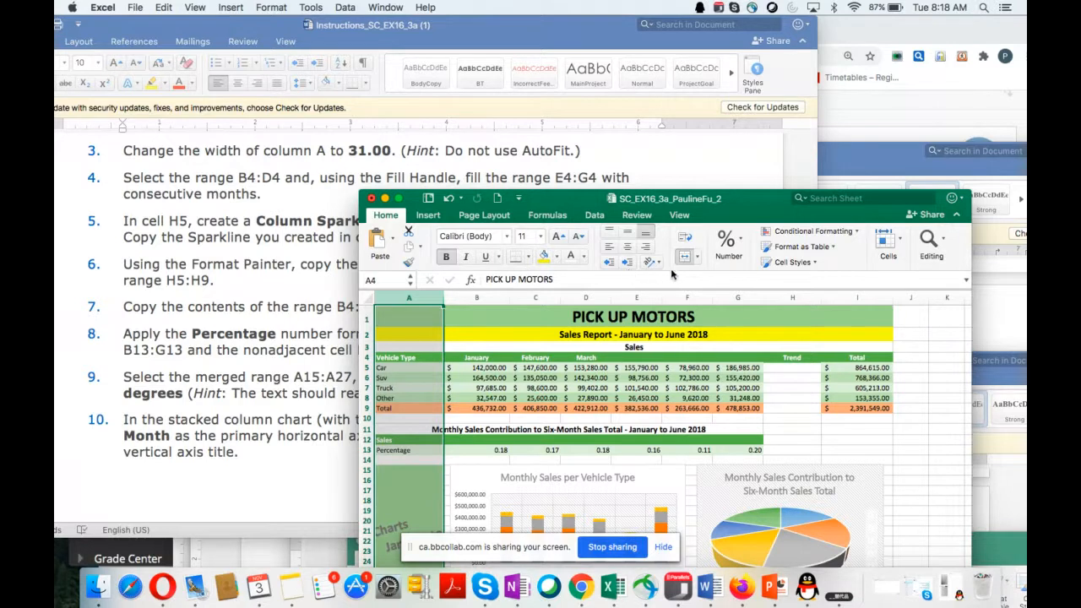
{"action": "left_click", "coordinate": [697, 258]}
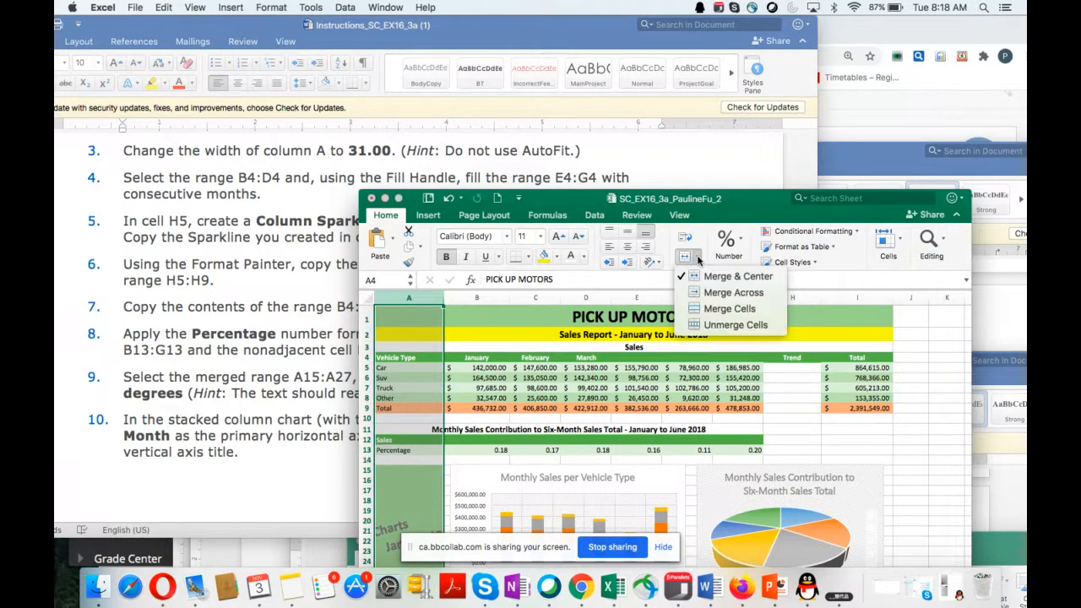
{"action": "left_click", "coordinate": [697, 258]}
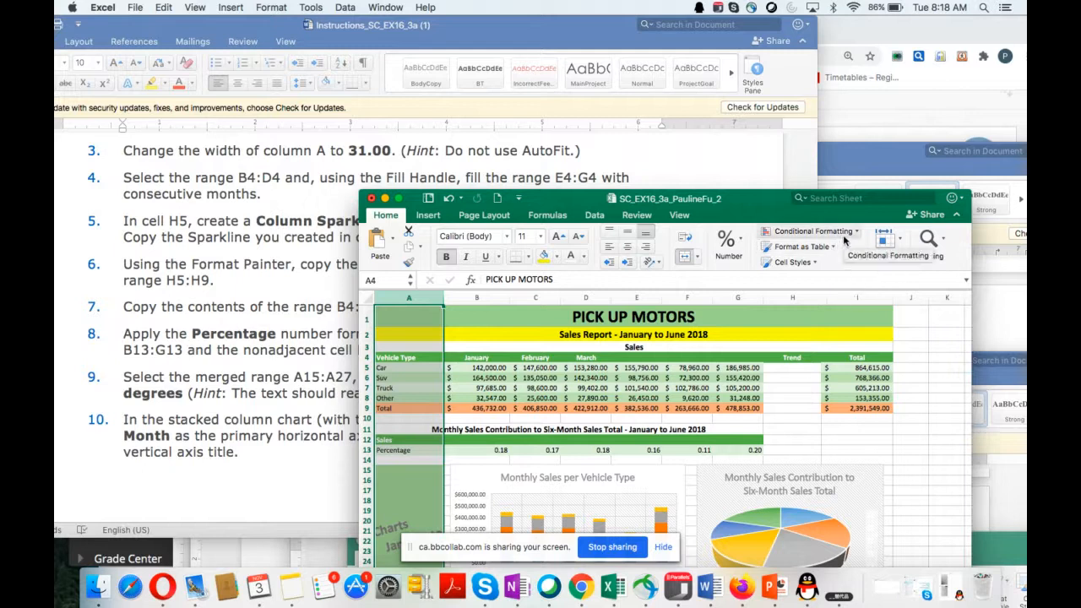
Step: Set the width of the selected column A to 31
{"action": "left_click", "coordinate": [899, 243]}
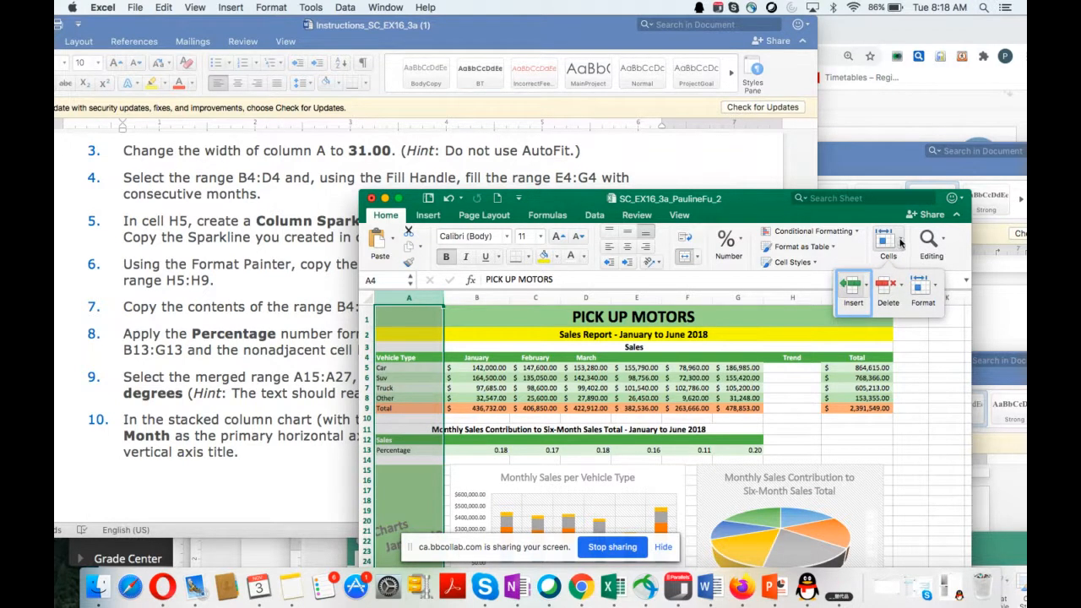
{"action": "left_click", "coordinate": [924, 294]}
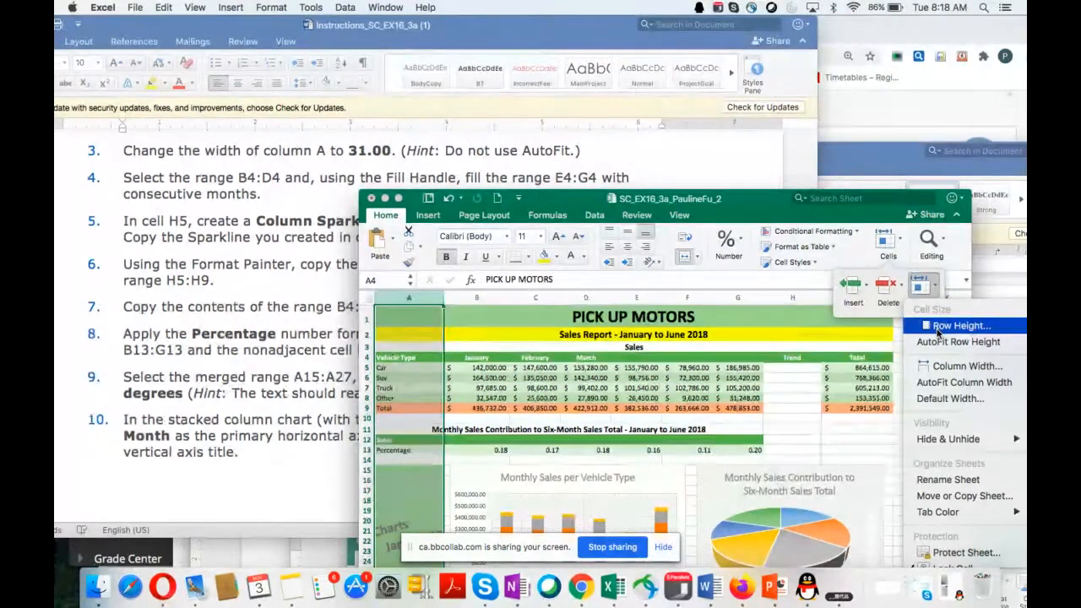
{"action": "left_click", "coordinate": [939, 372]}
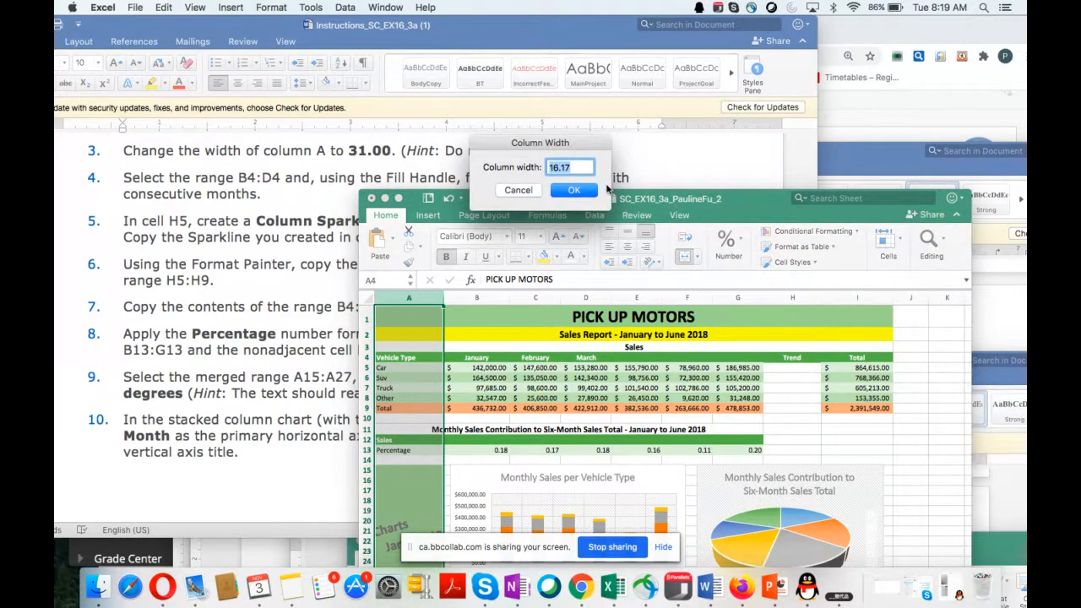
{"action": "type", "text": "31"}
{"action": "left_click", "coordinate": [570, 192]}
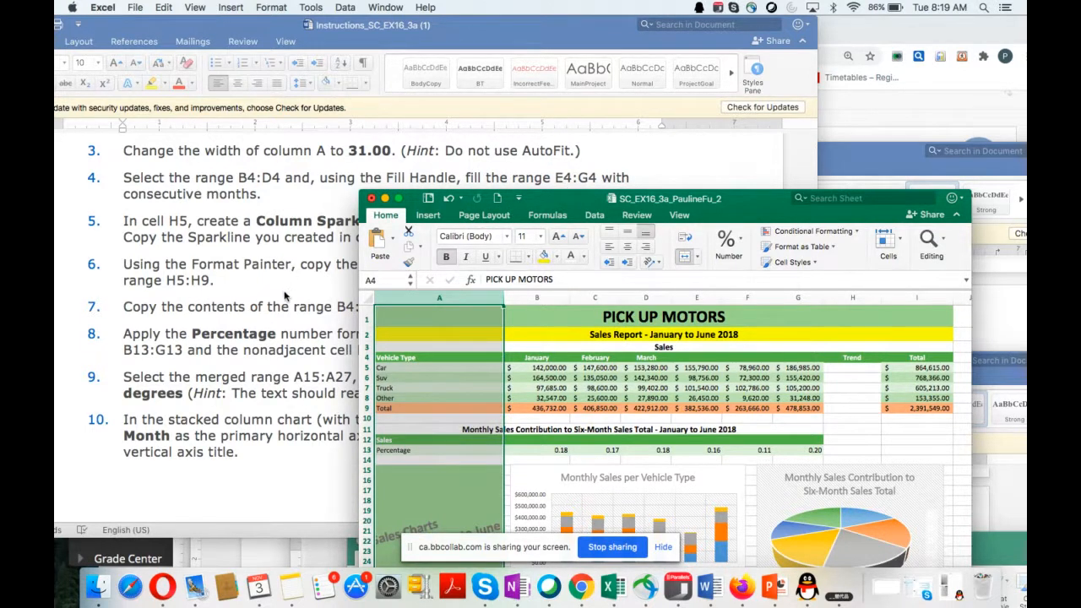
Step: Select the range B4:D4 and use the Fill Handle to fill E4:G4 with consecutive months
{"action": "scroll", "coordinate": [285, 295], "scroll_direction": "down", "scroll_amount": 3}
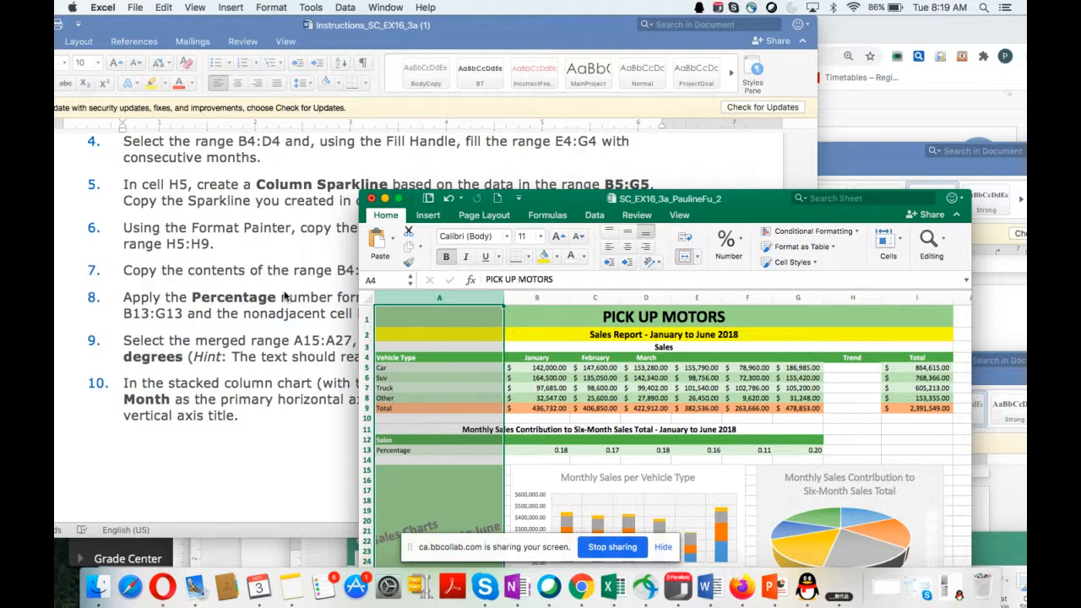
{"action": "left_click", "coordinate": [523, 358]}
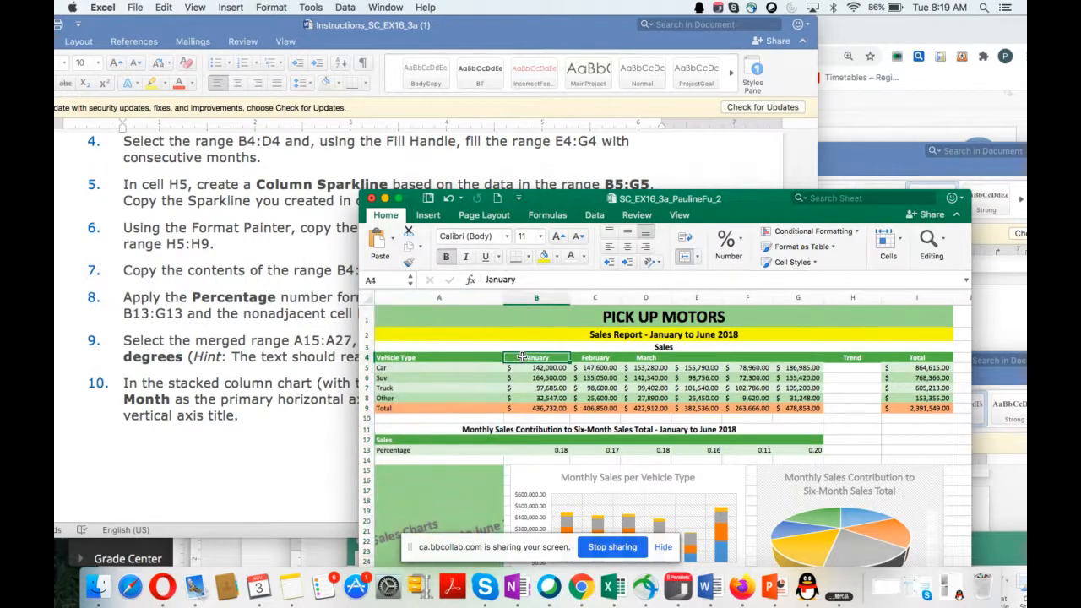
{"action": "left_click_drag", "start_coordinate": [522, 357], "coordinate": [611, 361]}
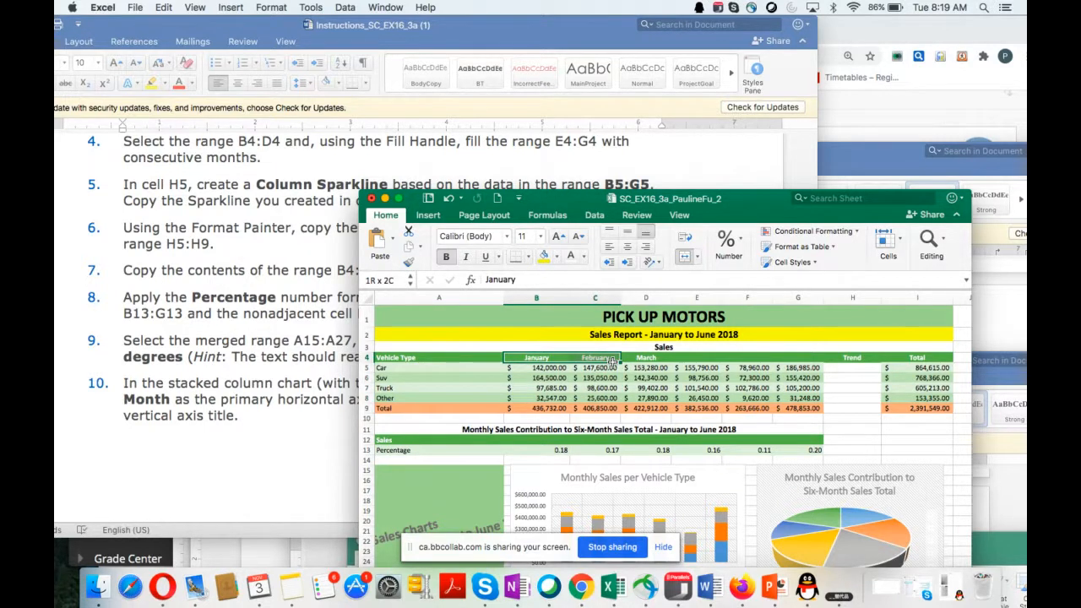
{"action": "left_click_drag", "start_coordinate": [611, 361], "coordinate": [665, 358]}
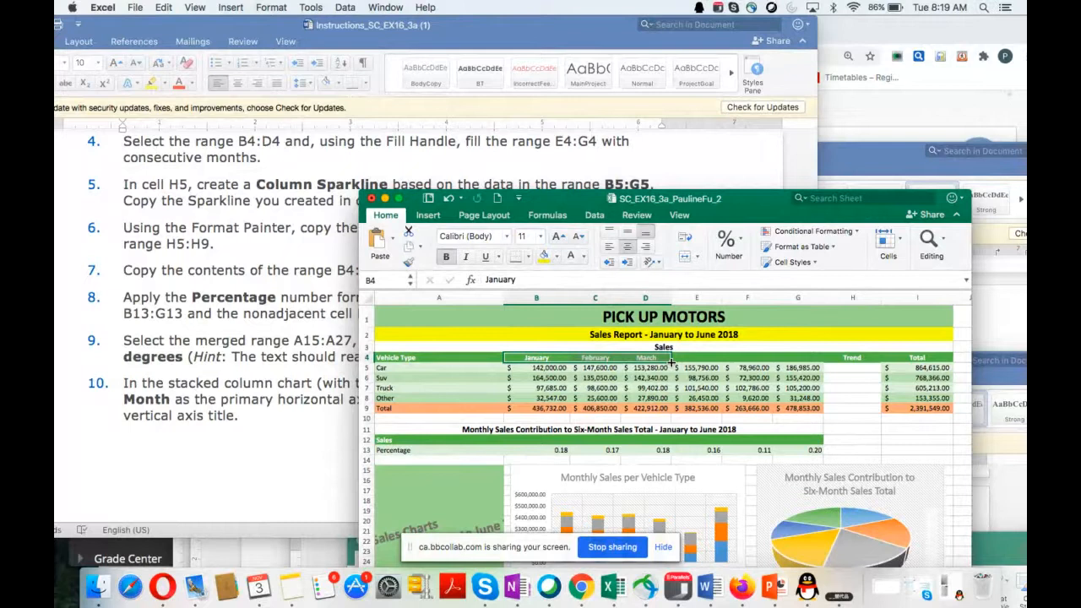
{"action": "left_click_drag", "start_coordinate": [671, 361], "coordinate": [812, 363]}
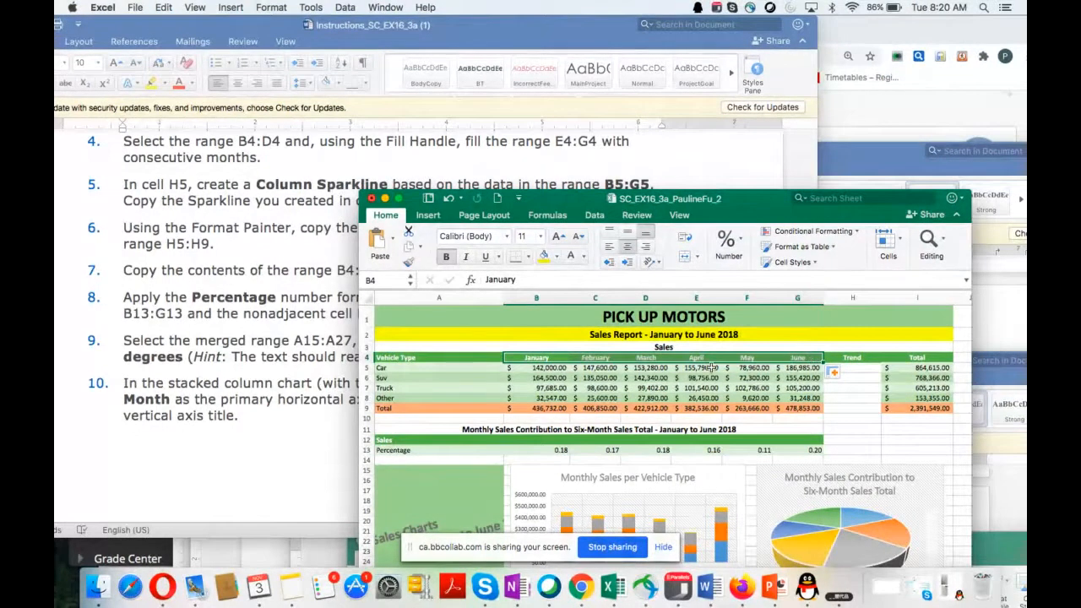
Step: Insert a Column sparkline in cell H5 based on the range B5:G5, and copy it to the range H6:H9
{"action": "scroll", "coordinate": [259, 356], "scroll_direction": "down", "scroll_amount": 2}
{"action": "scroll", "coordinate": [258, 355], "scroll_direction": "down", "scroll_amount": 1}
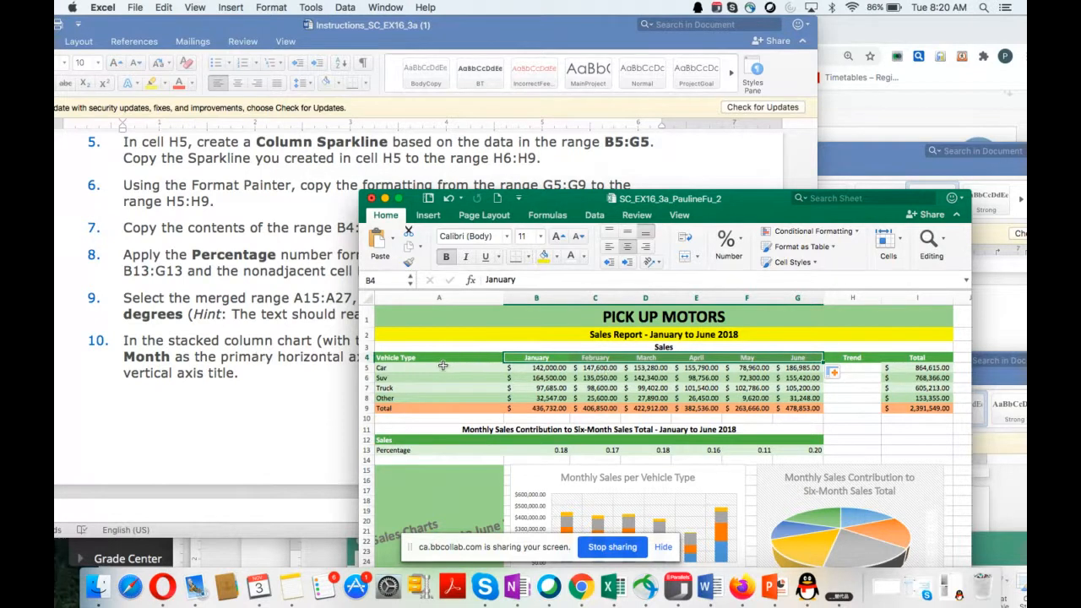
{"action": "left_click", "coordinate": [857, 365]}
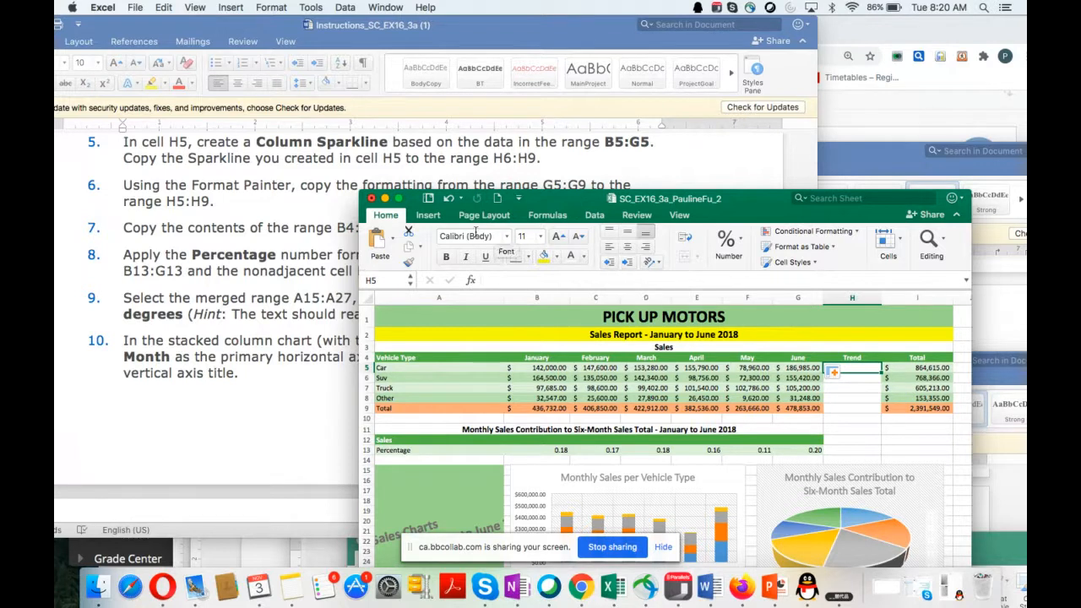
{"action": "left_click", "coordinate": [428, 215]}
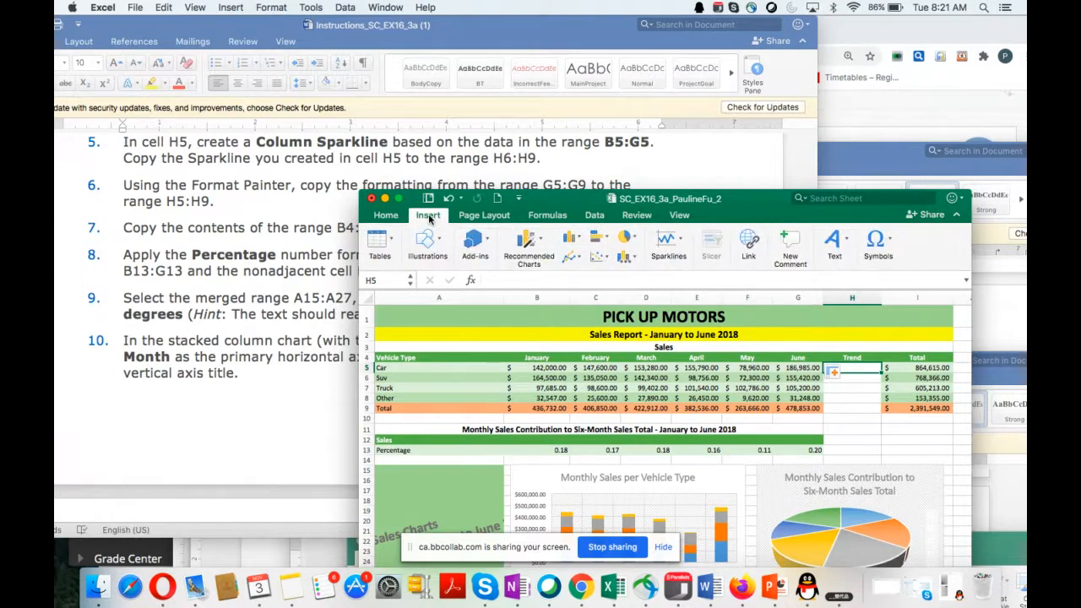
{"action": "left_click", "coordinate": [679, 242]}
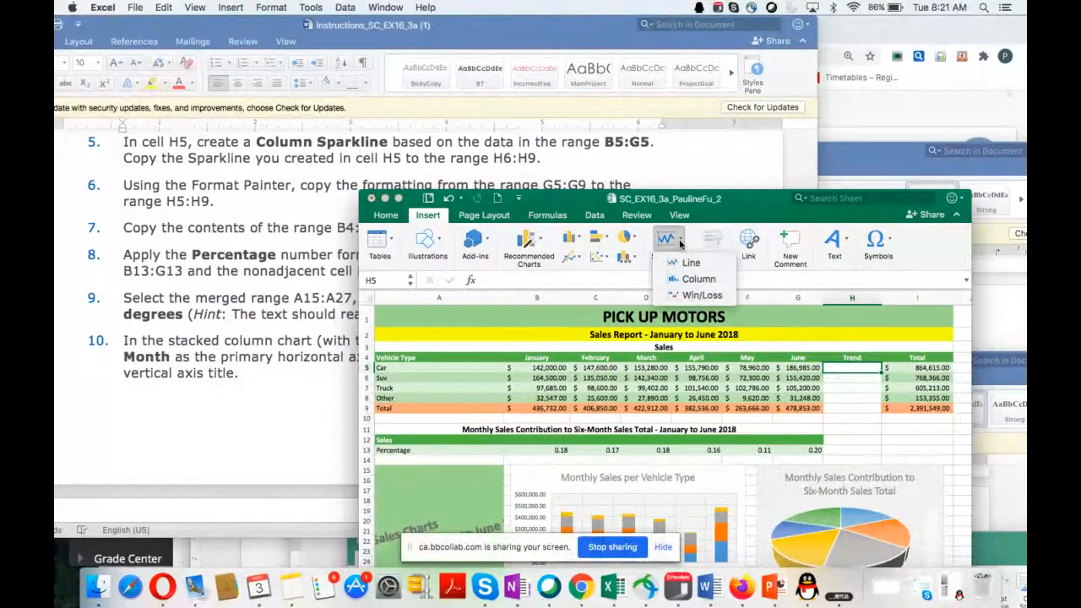
{"action": "left_click", "coordinate": [698, 278]}
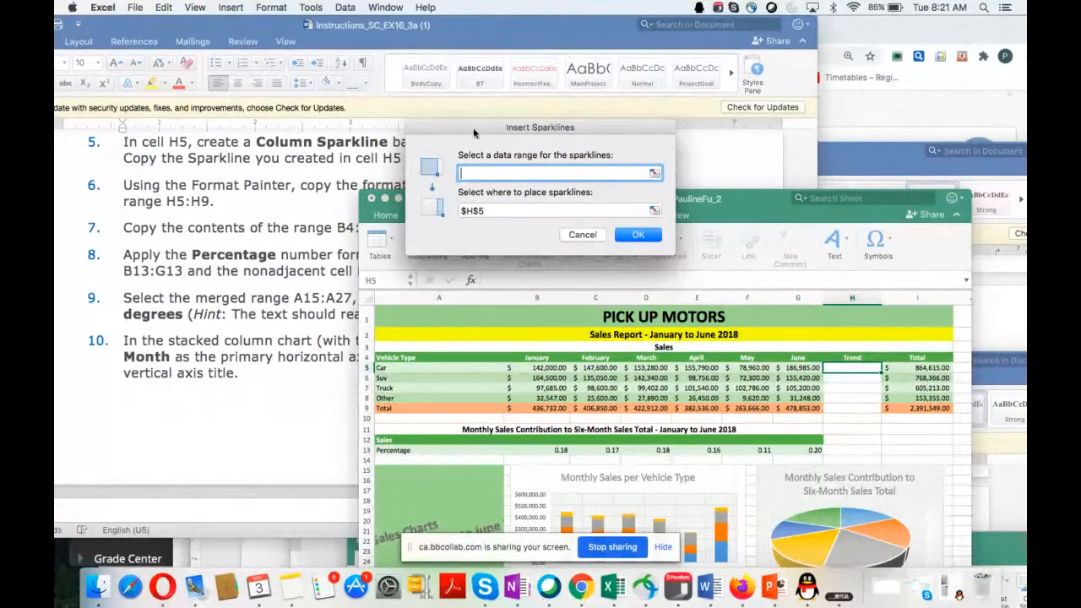
{"action": "left_click_drag", "start_coordinate": [474, 133], "coordinate": [467, 193]}
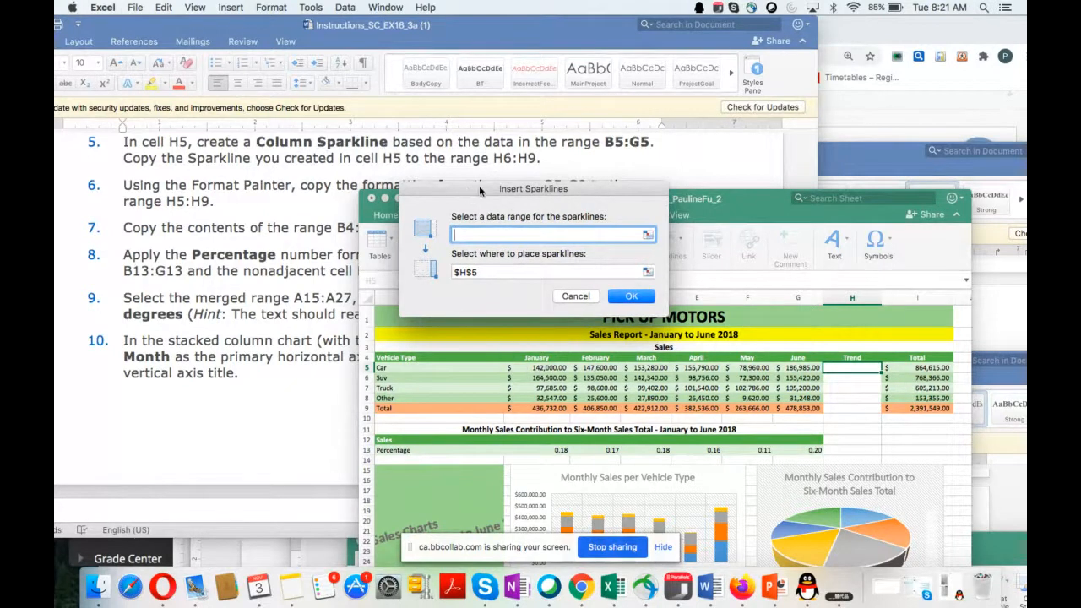
{"action": "left_click_drag", "start_coordinate": [482, 190], "coordinate": [634, 167]}
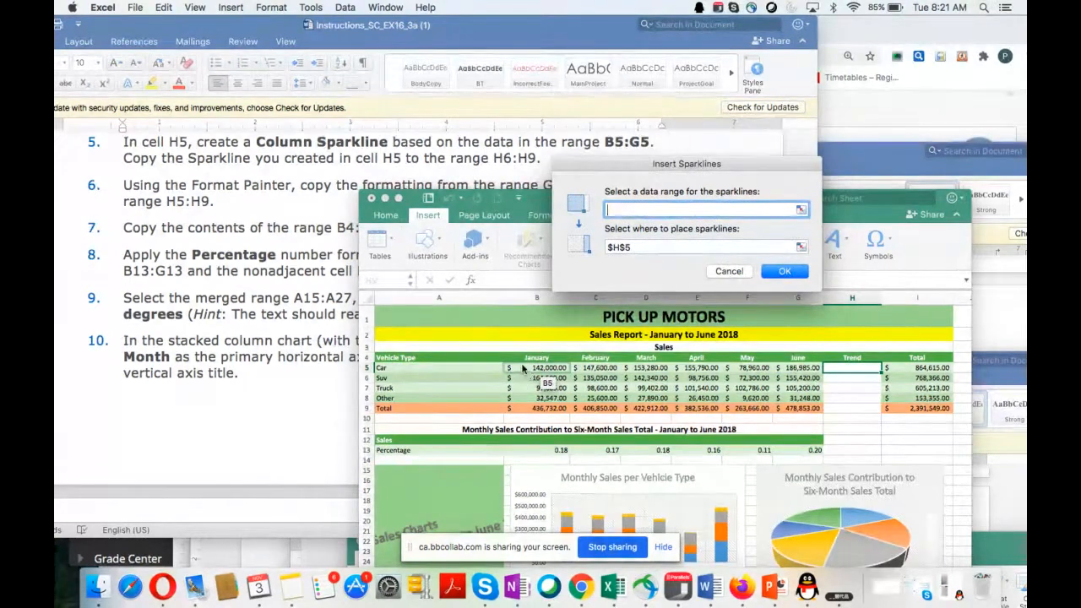
{"action": "left_click_drag", "start_coordinate": [522, 369], "coordinate": [816, 373]}
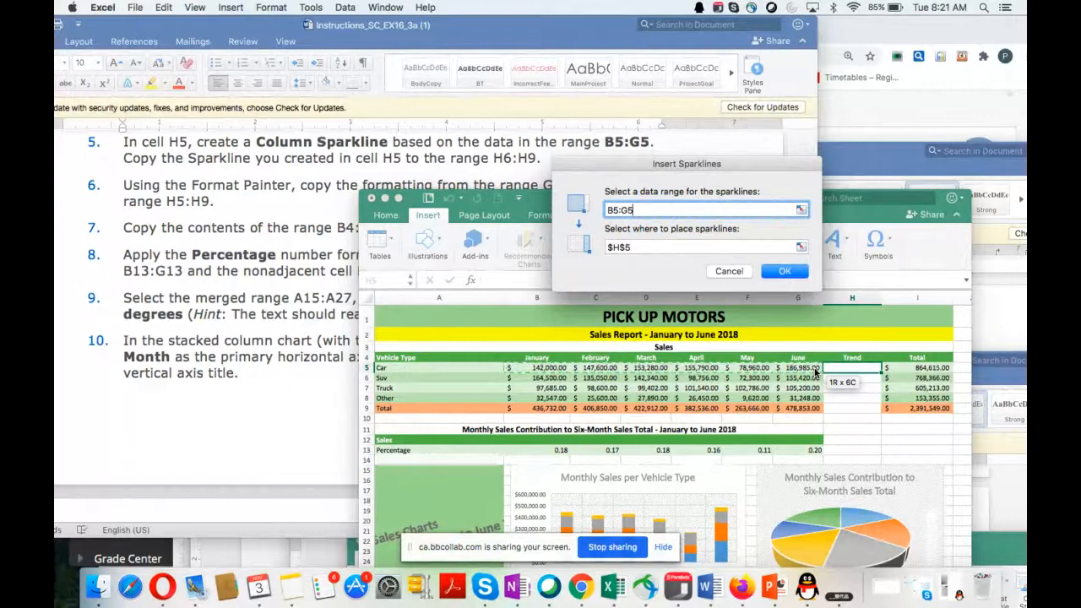
{"action": "left_click", "coordinate": [784, 271]}
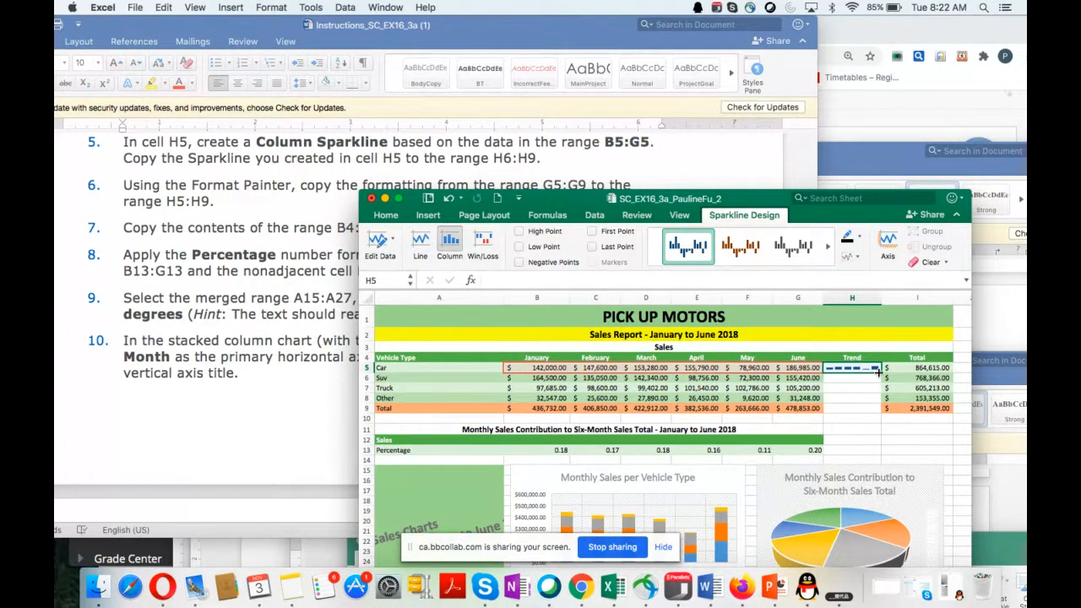
{"action": "left_click_drag", "start_coordinate": [878, 372], "coordinate": [874, 410]}
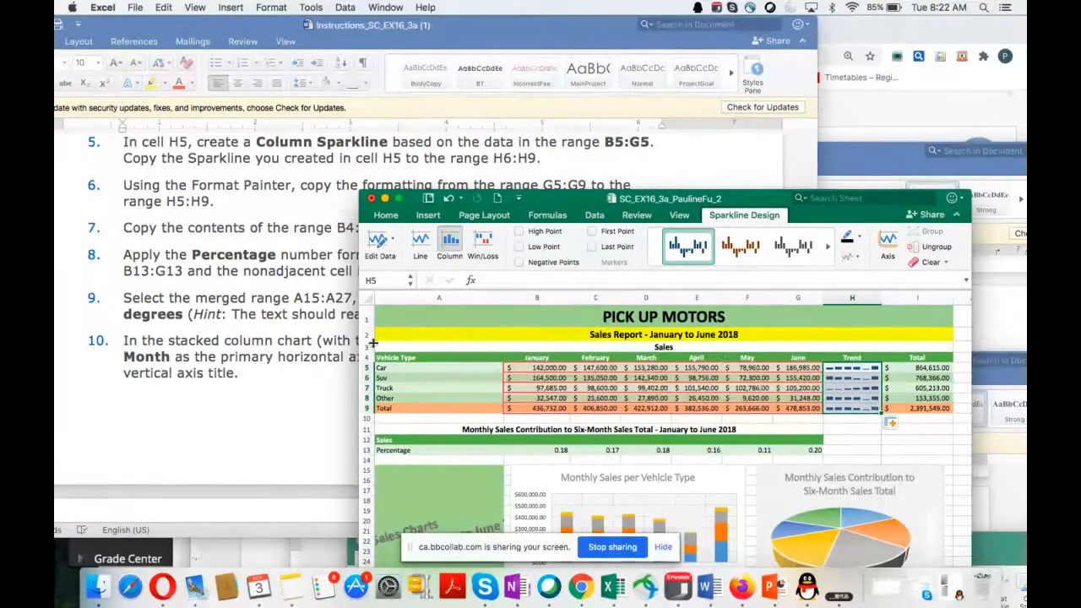
Step: Copy the formatting of the range G5:G9 to the range H5:H9 with the Format Painter
{"action": "scroll", "coordinate": [239, 398], "scroll_direction": "down", "scroll_amount": 2}
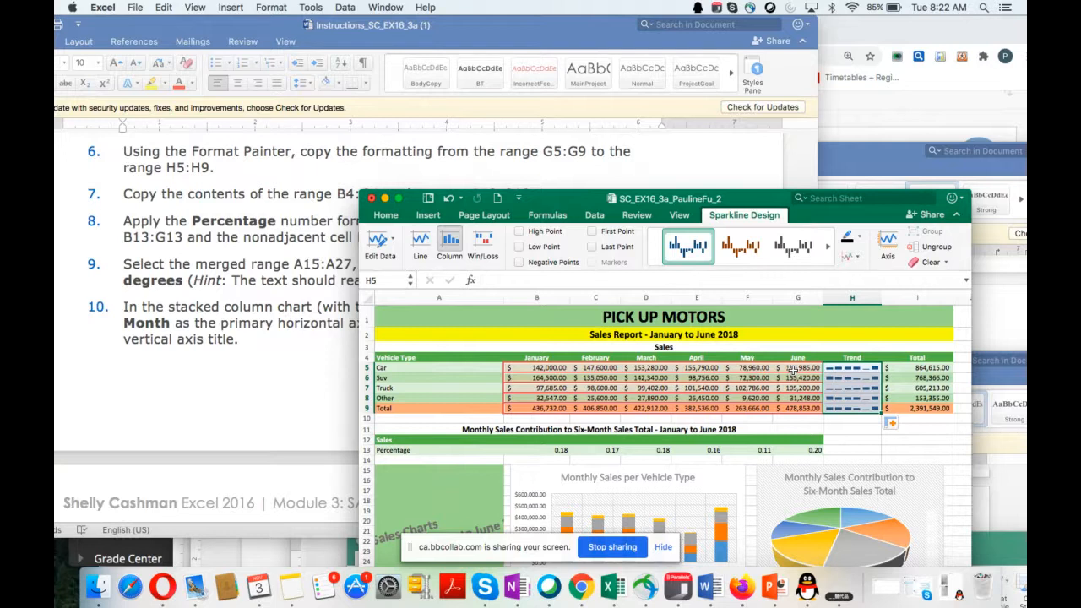
{"action": "left_click_drag", "start_coordinate": [794, 369], "coordinate": [794, 397]}
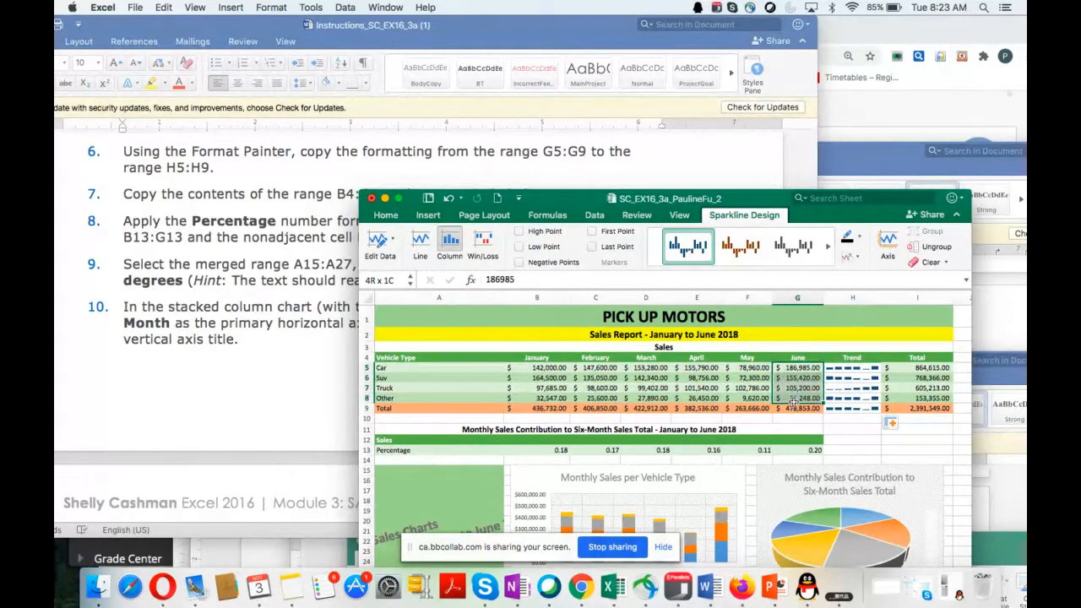
{"action": "left_click_drag", "start_coordinate": [794, 400], "coordinate": [794, 406]}
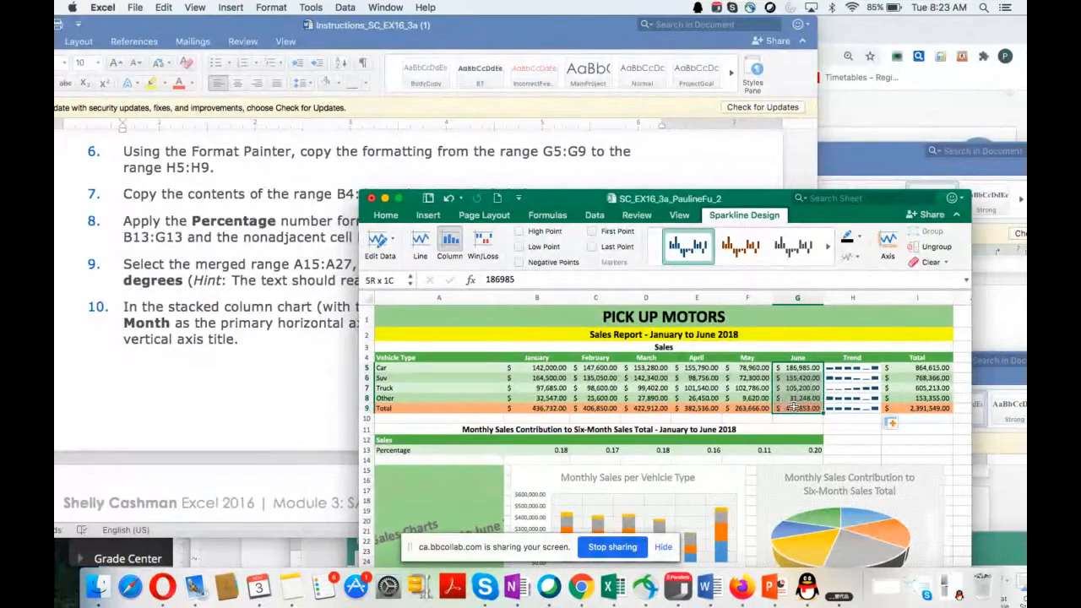
{"action": "left_click_drag", "start_coordinate": [794, 407], "coordinate": [794, 406]}
{"action": "left_click", "coordinate": [385, 217]}
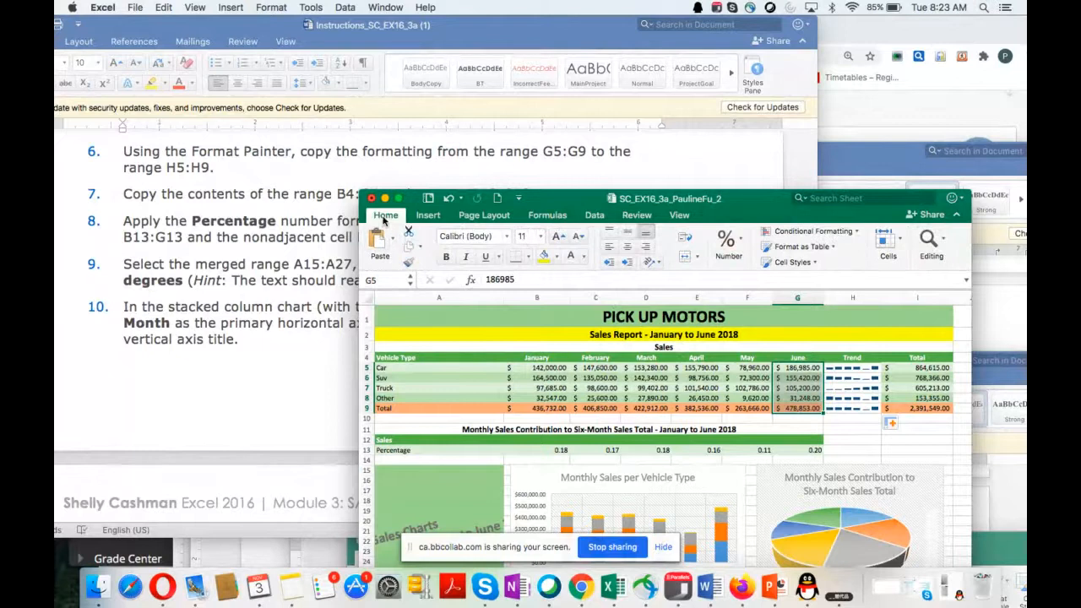
{"action": "left_click", "coordinate": [385, 217]}
{"action": "left_click", "coordinate": [385, 218]}
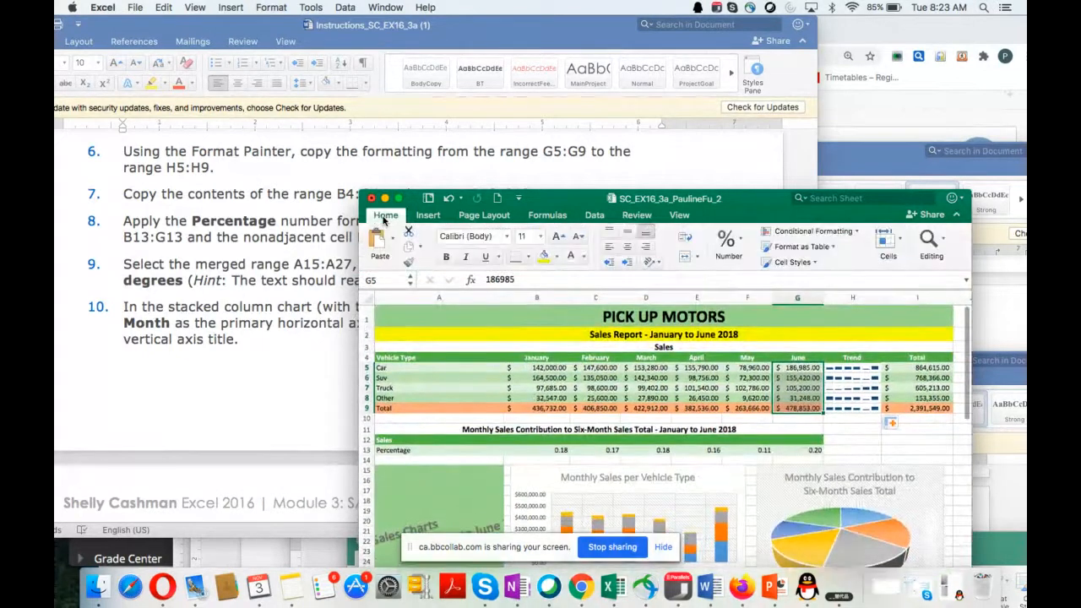
{"action": "left_click", "coordinate": [409, 264]}
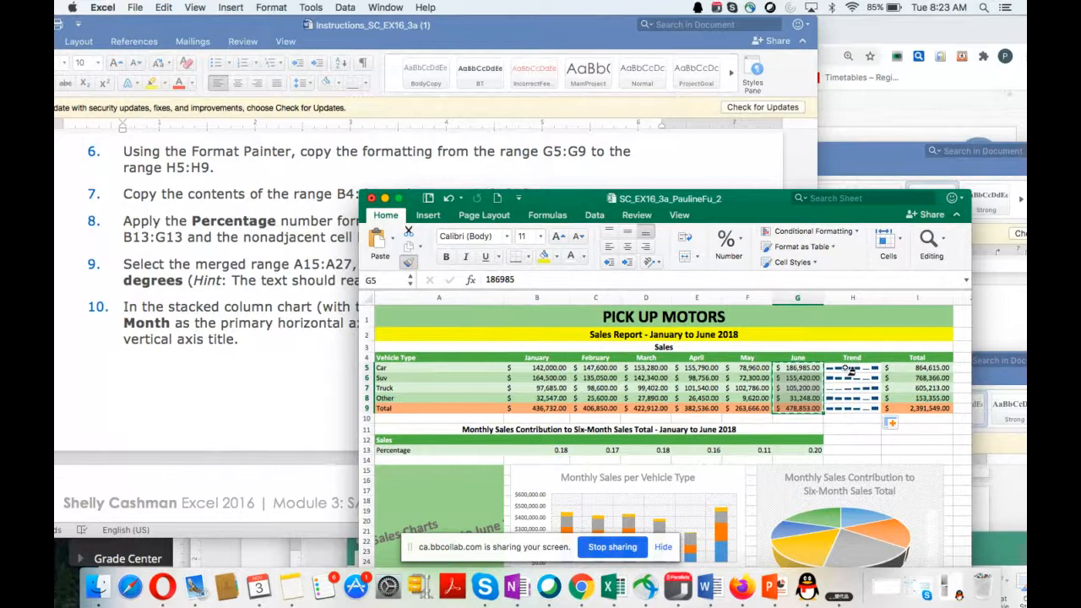
{"action": "mouse_move", "coordinate": [863, 368]}
{"action": "left_mouse_down"}
{"action": "mouse_move", "coordinate": [848, 376]}
{"action": "mouse_move", "coordinate": [851, 402]}
{"action": "left_mouse_up"}
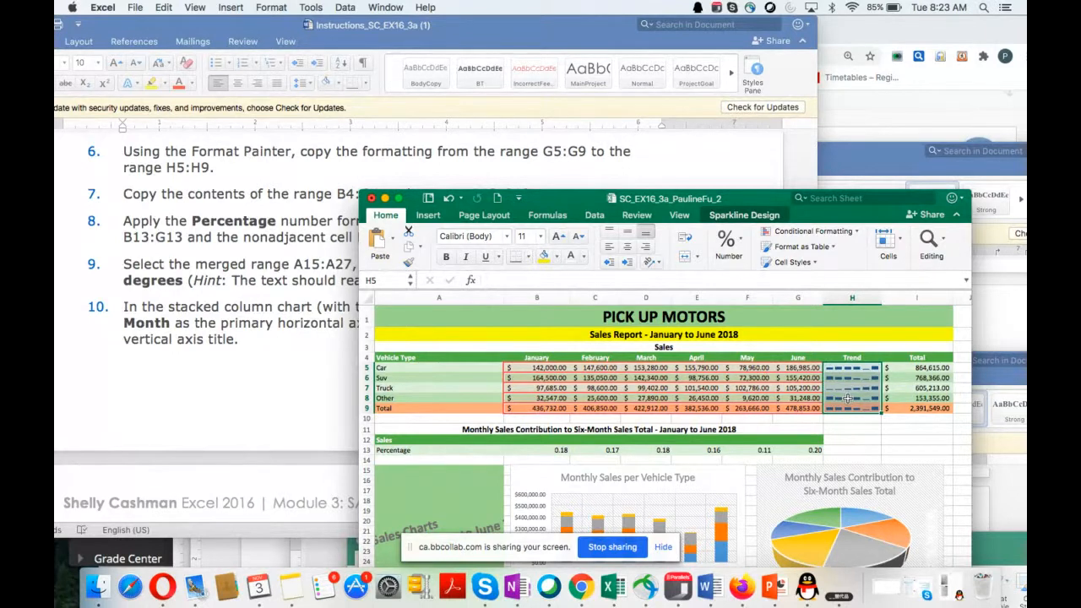
Step: Copy the month headings in the range B4:G4 to the range B12:G12
{"action": "scroll", "coordinate": [274, 334], "scroll_direction": "down", "scroll_amount": 3}
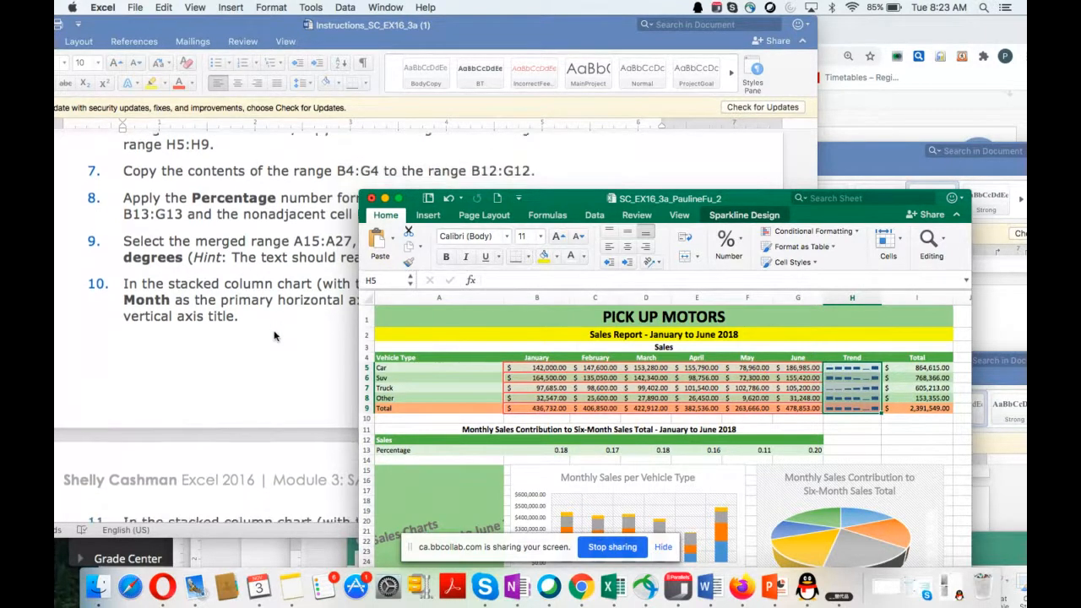
{"action": "scroll", "coordinate": [274, 336], "scroll_direction": "down", "scroll_amount": 1}
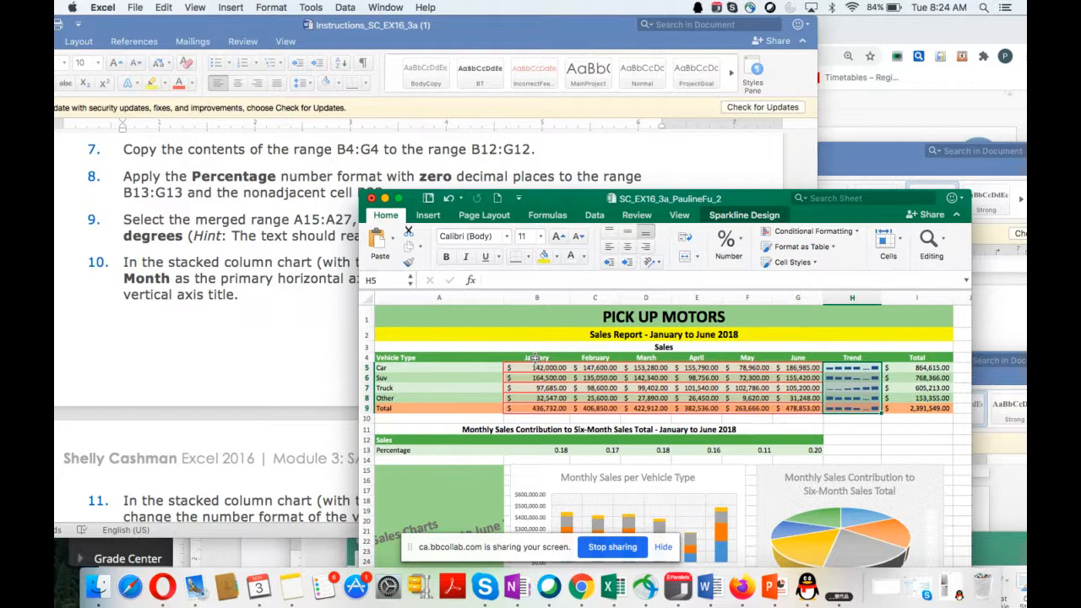
{"action": "left_click_drag", "start_coordinate": [535, 357], "coordinate": [805, 357]}
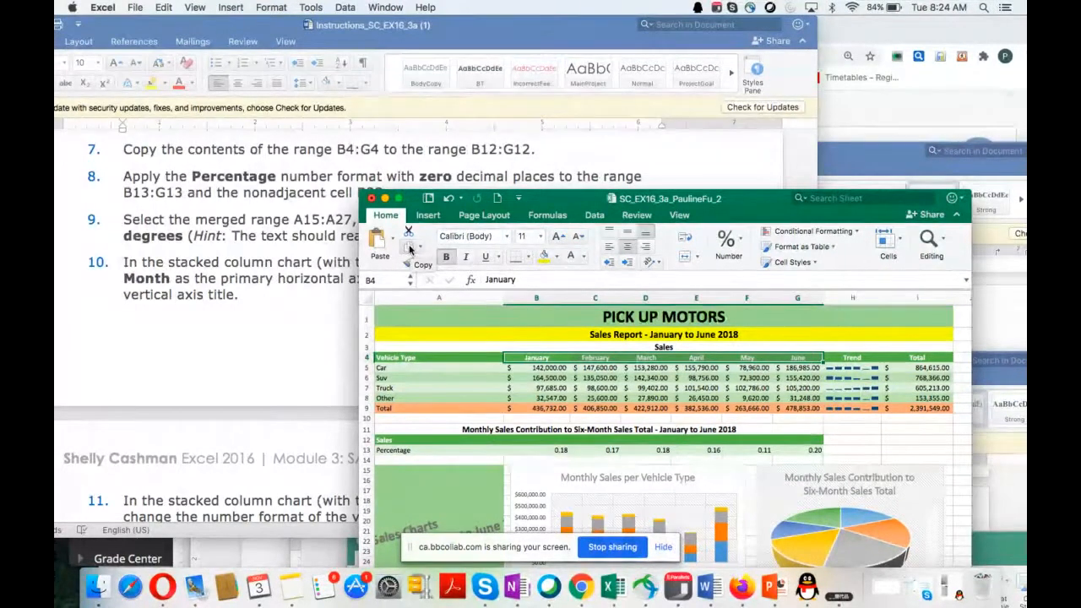
{"action": "left_click", "coordinate": [408, 247]}
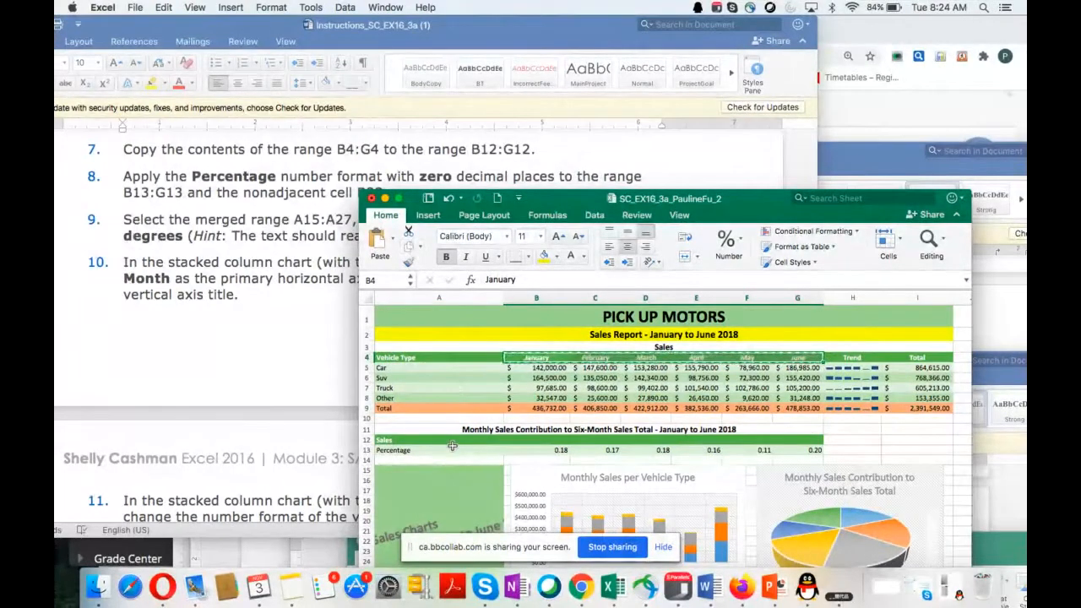
{"action": "left_click", "coordinate": [531, 440]}
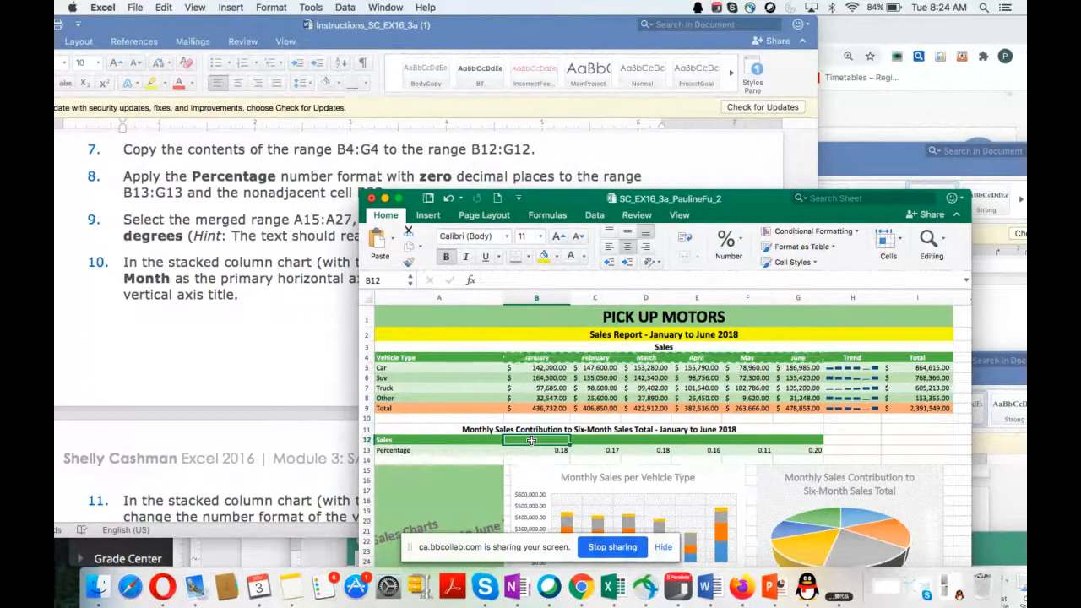
{"action": "left_click", "coordinate": [379, 241]}
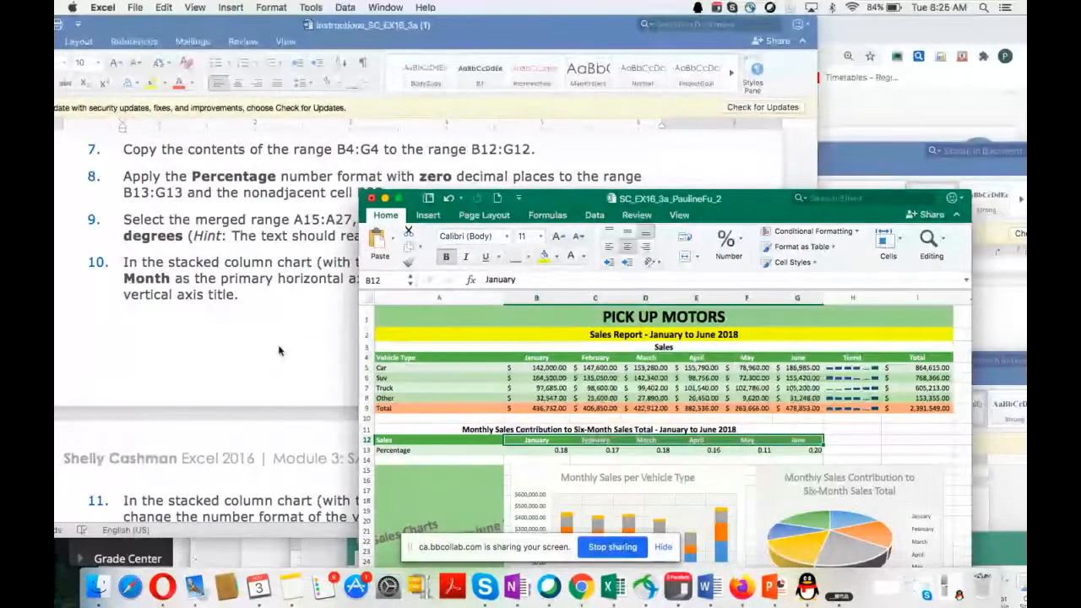
Step: Enlarge the workbook window to show row 33, and select the range B13:G13 together with the nonadjacent cell B33
{"action": "scroll", "coordinate": [279, 350], "scroll_direction": "down", "scroll_amount": 2}
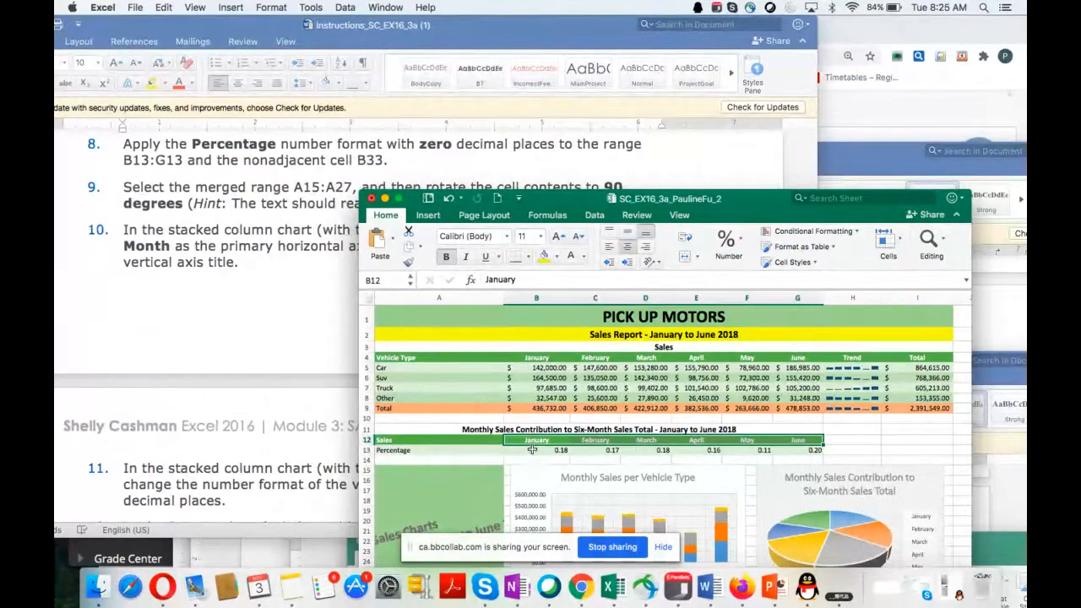
{"action": "left_click_drag", "start_coordinate": [534, 450], "coordinate": [799, 449]}
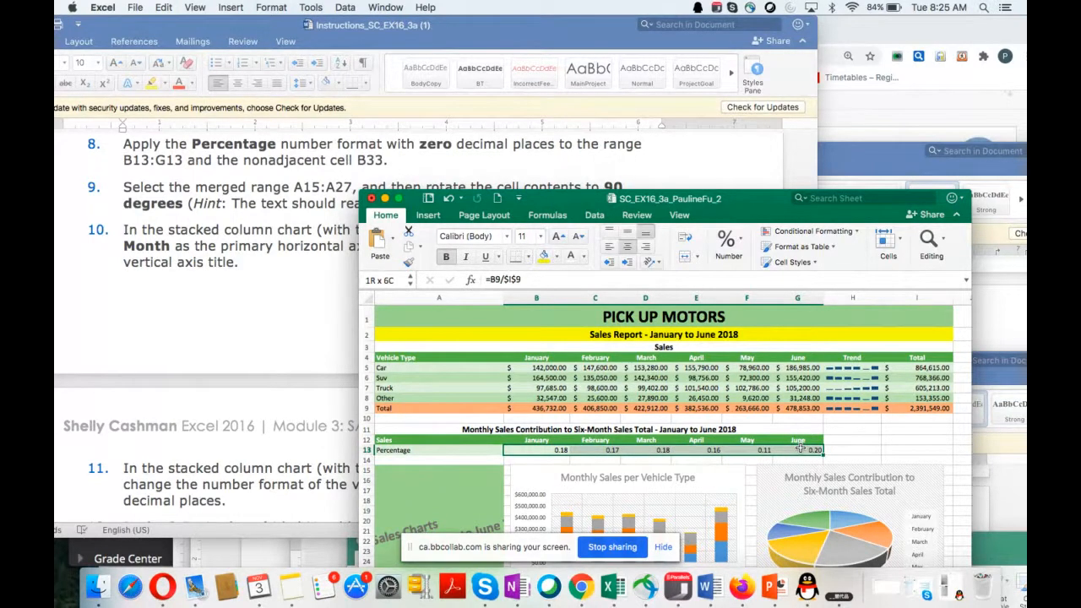
{"action": "left_click_drag", "start_coordinate": [765, 211], "coordinate": [819, 60]}
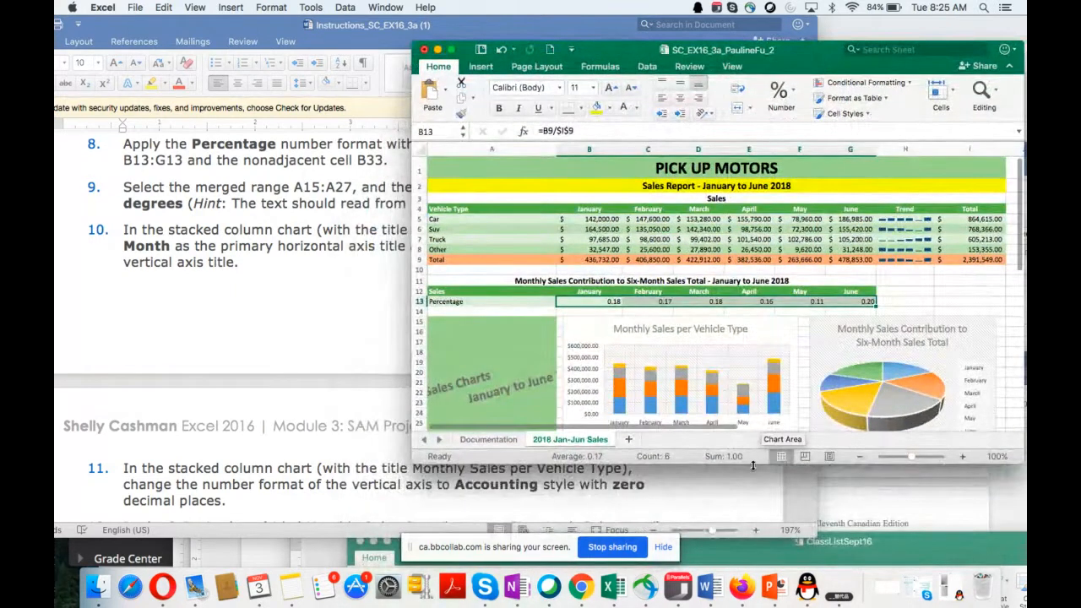
{"action": "left_click_drag", "start_coordinate": [752, 466], "coordinate": [758, 556]}
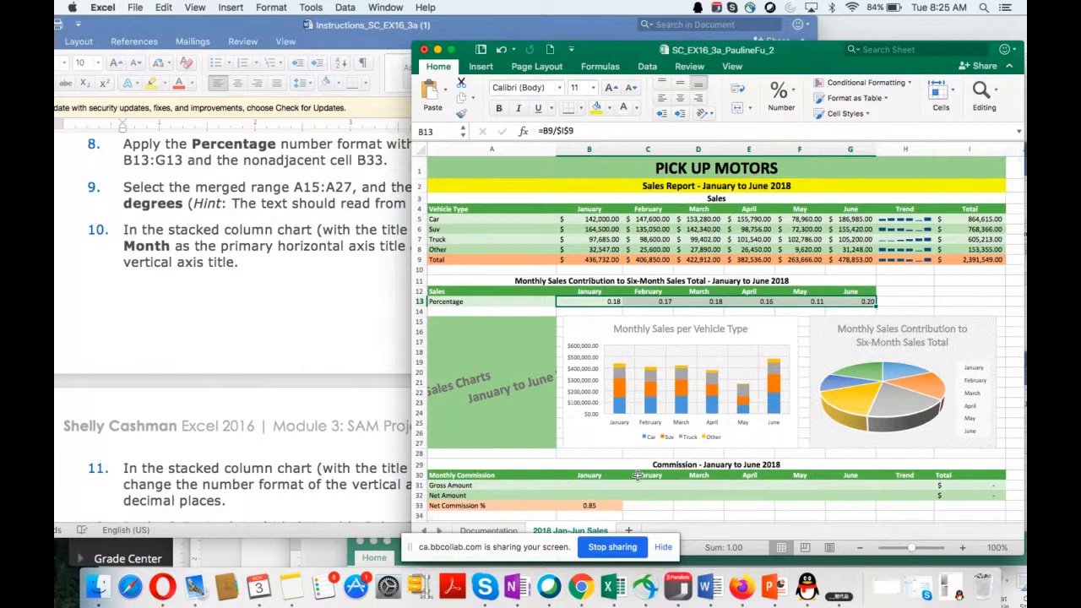
{"action": "left_click", "coordinate": [589, 504], "text": "super"}
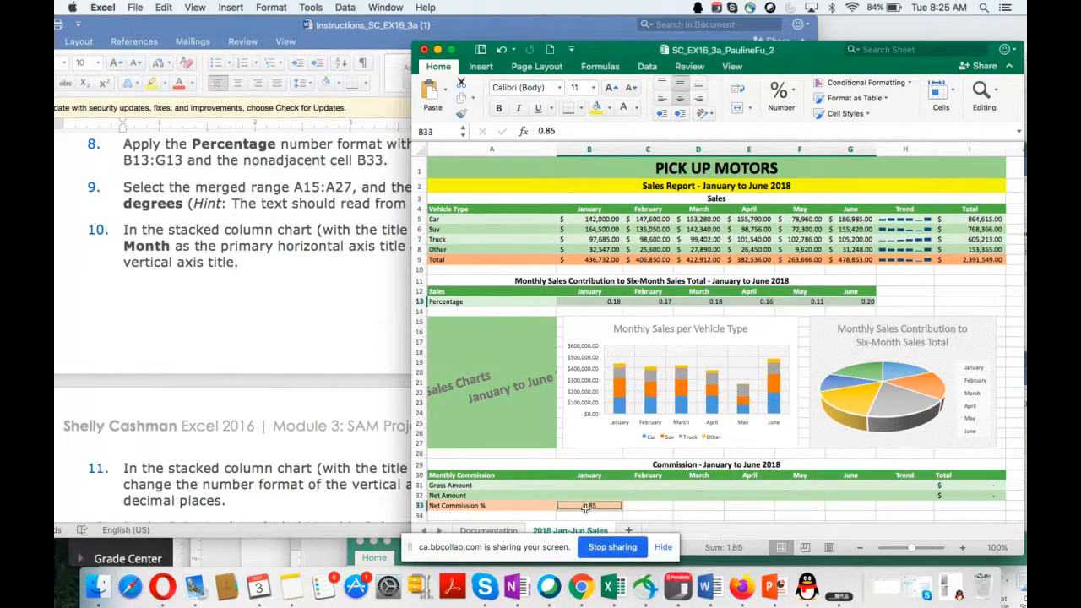
Step: Try to reselect the percentages in B13:G13 and add the Net Commission % cell B33 to the selection
{"action": "left_click", "coordinate": [580, 291]}
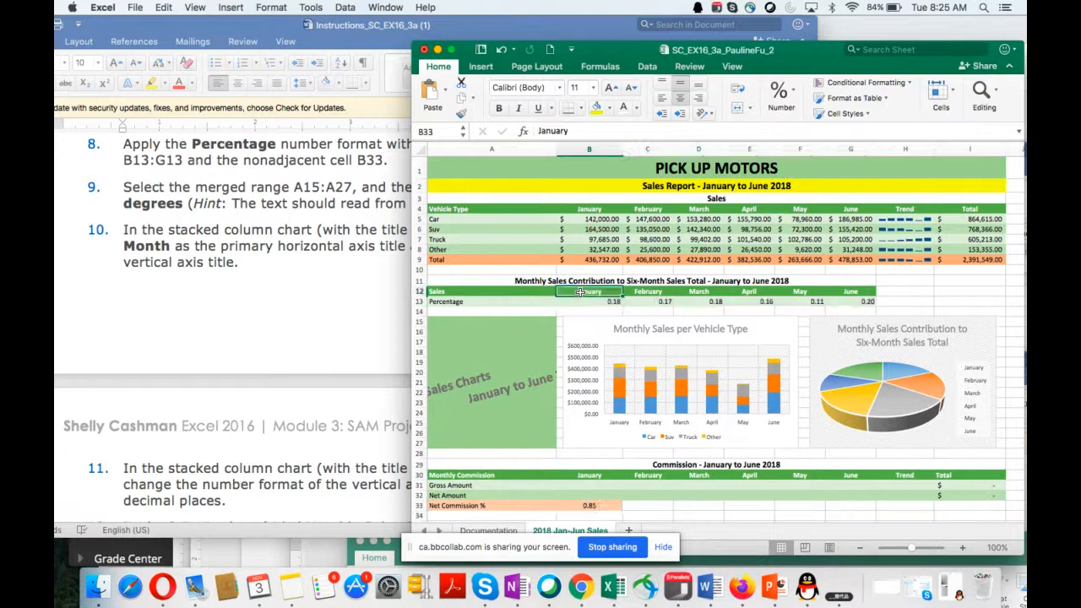
{"action": "left_click_drag", "start_coordinate": [581, 302], "coordinate": [868, 299]}
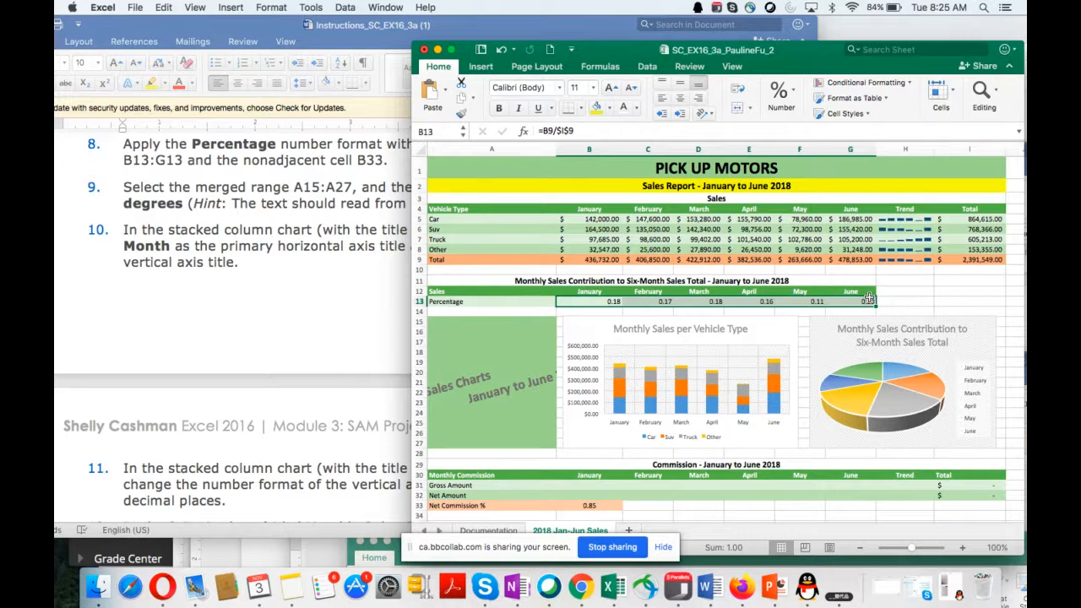
{"action": "left_click", "coordinate": [574, 509], "text": "super"}
{"action": "right_click", "coordinate": [575, 509]}
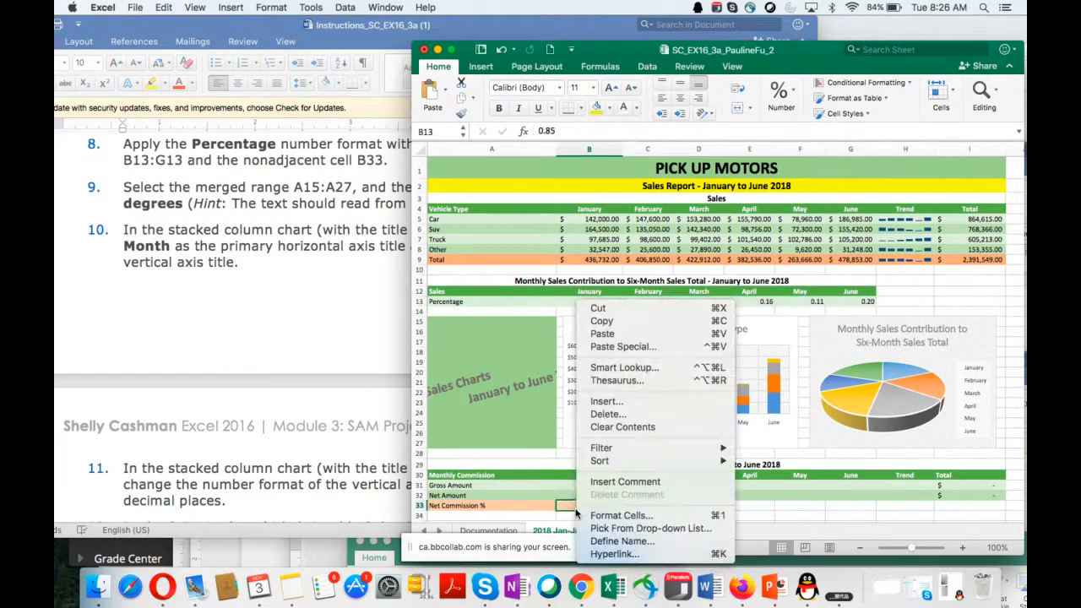
{"action": "left_click", "coordinate": [779, 289]}
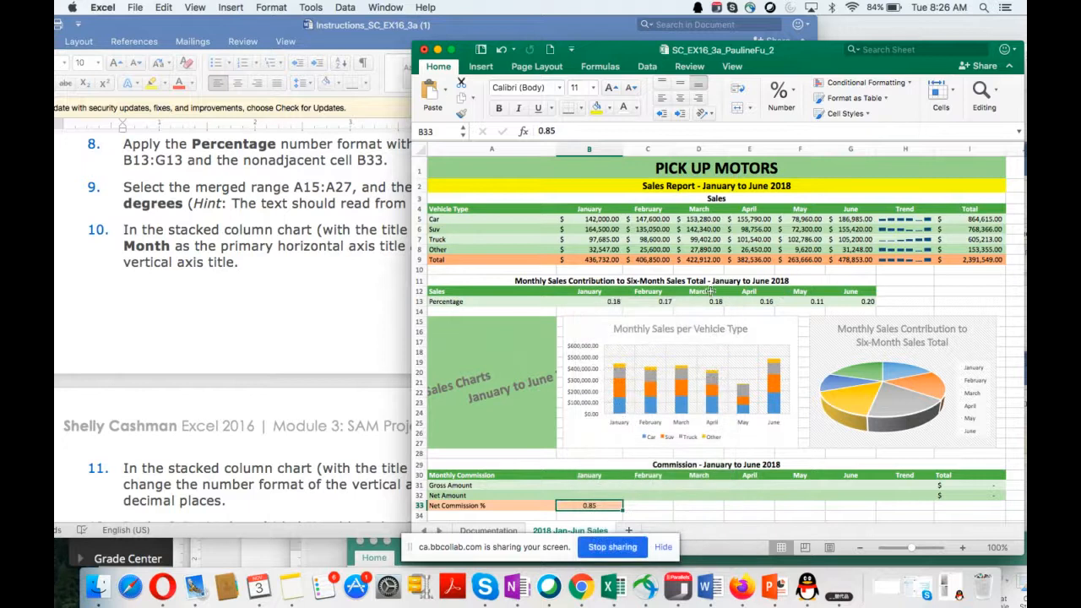
{"action": "left_click_drag", "start_coordinate": [575, 292], "coordinate": [689, 294]}
{"action": "left_click", "coordinate": [592, 304]}
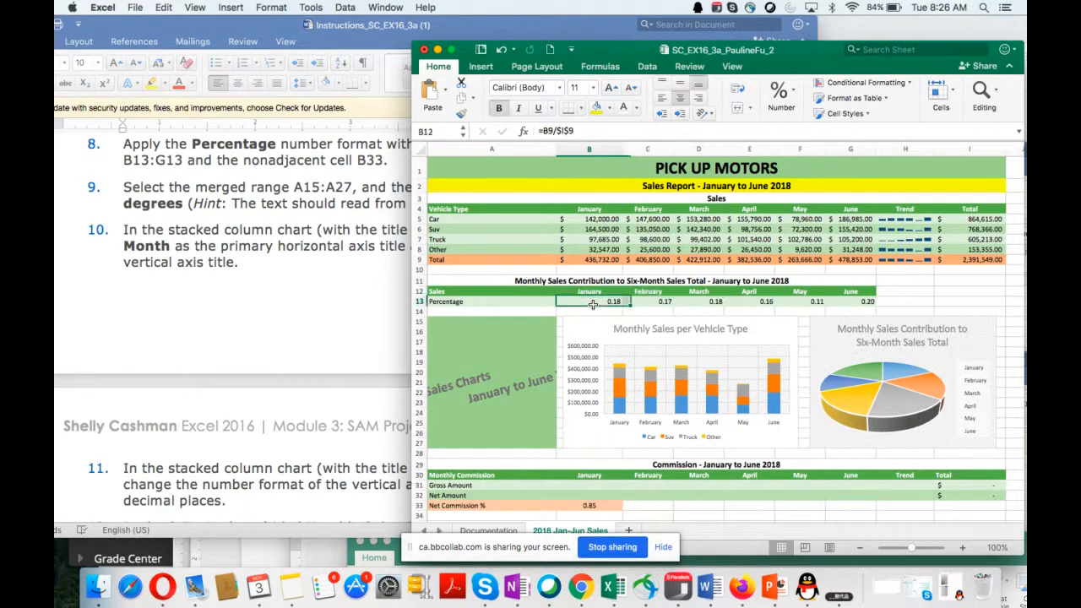
{"action": "left_click_drag", "start_coordinate": [593, 304], "coordinate": [861, 300]}
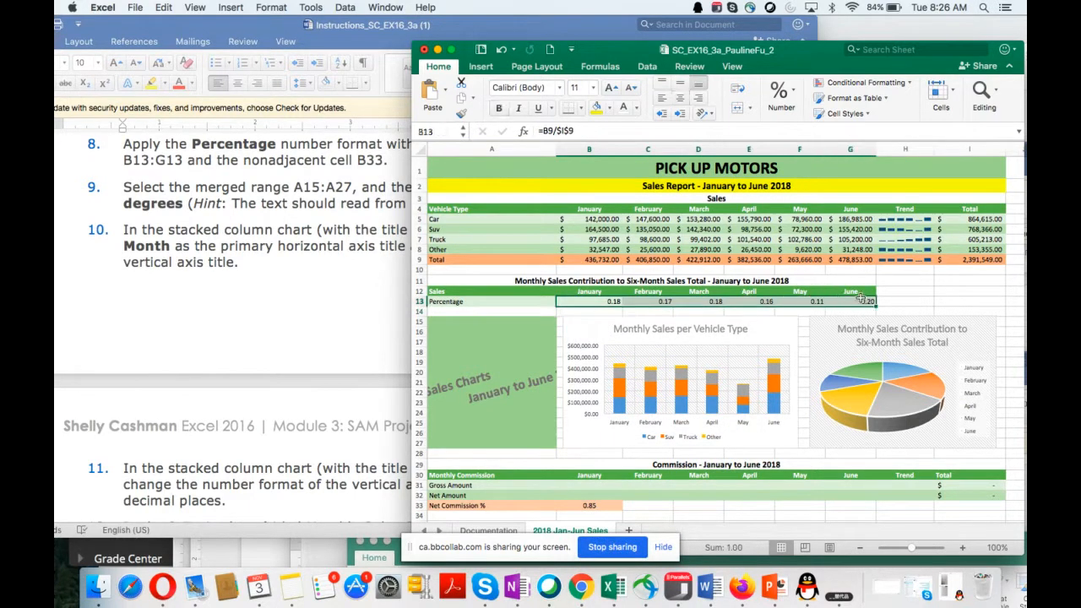
{"action": "left_click", "coordinate": [558, 505], "text": "super"}
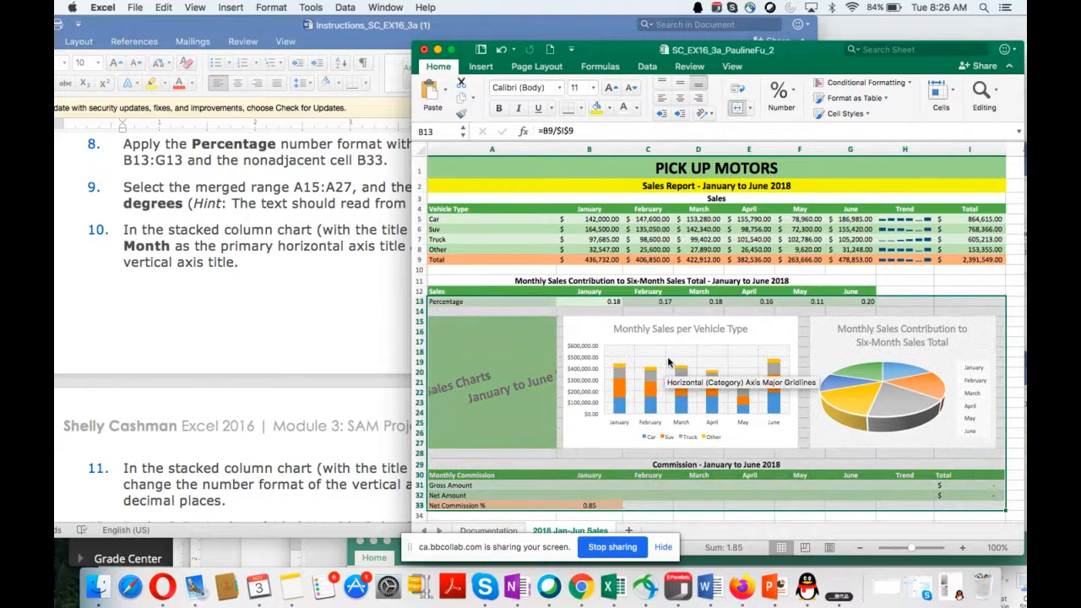
Step: Select the range B13:G13 again and add the nonadjacent cell B33 to the selection
{"action": "left_click", "coordinate": [643, 301]}
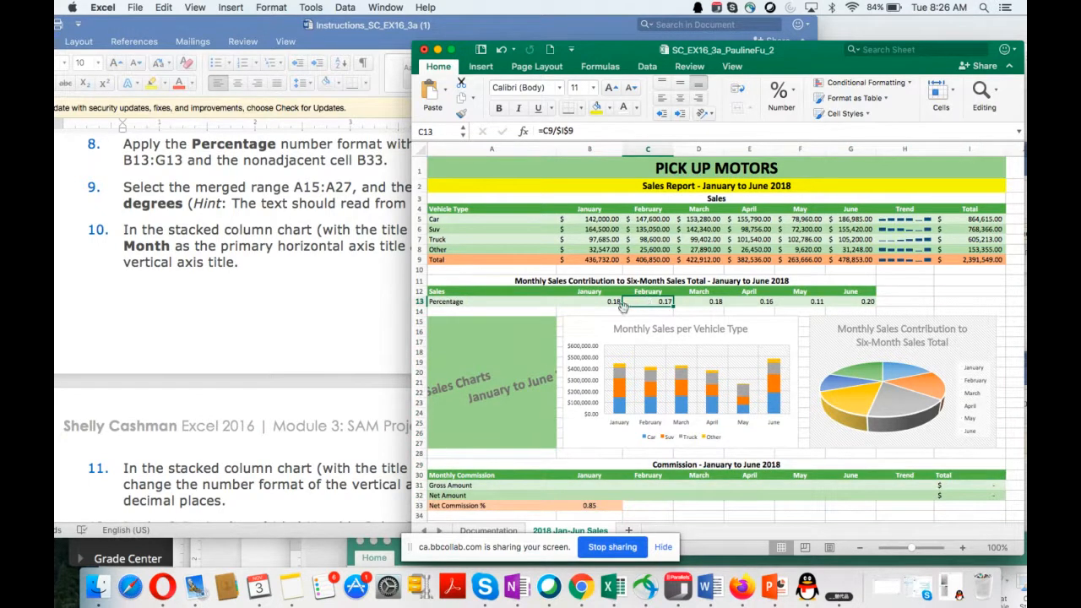
{"action": "left_click_drag", "start_coordinate": [589, 302], "coordinate": [847, 302]}
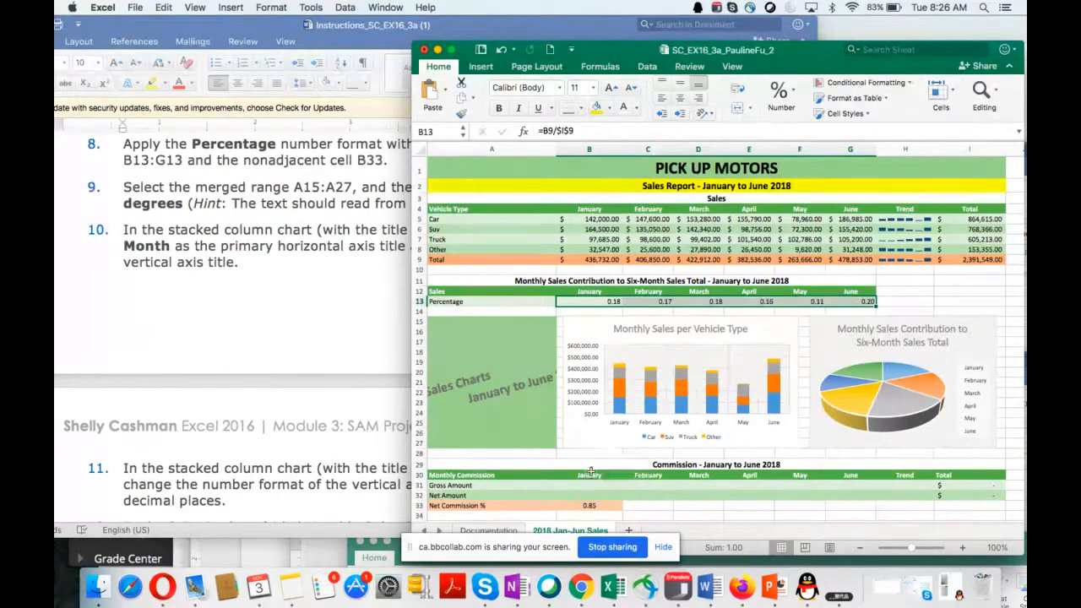
{"action": "left_click", "coordinate": [587, 507], "text": "super"}
{"action": "right_click", "coordinate": [587, 507]}
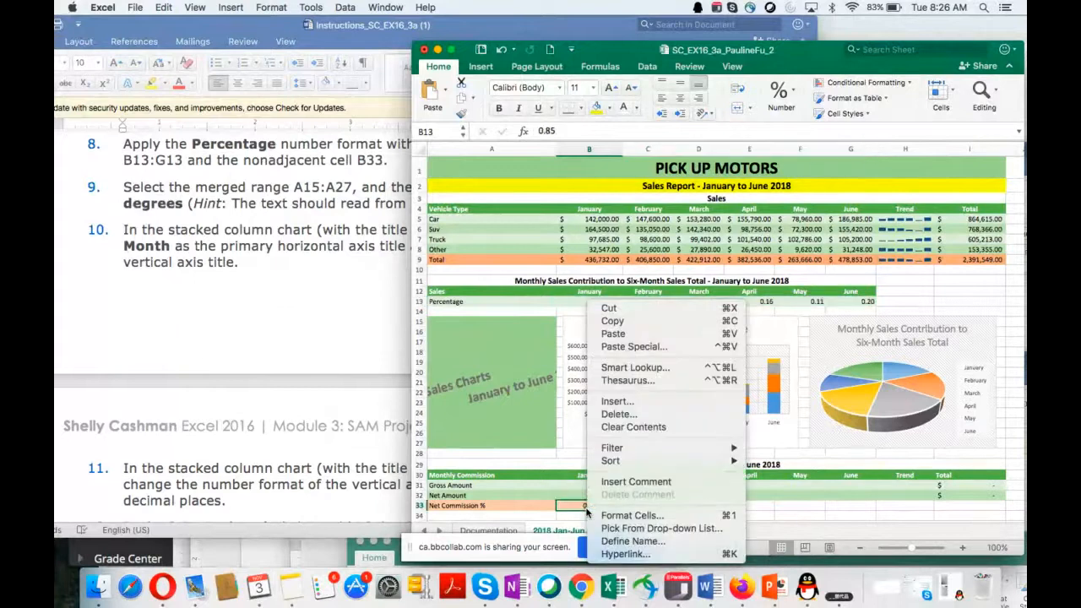
{"action": "left_click", "coordinate": [568, 304]}
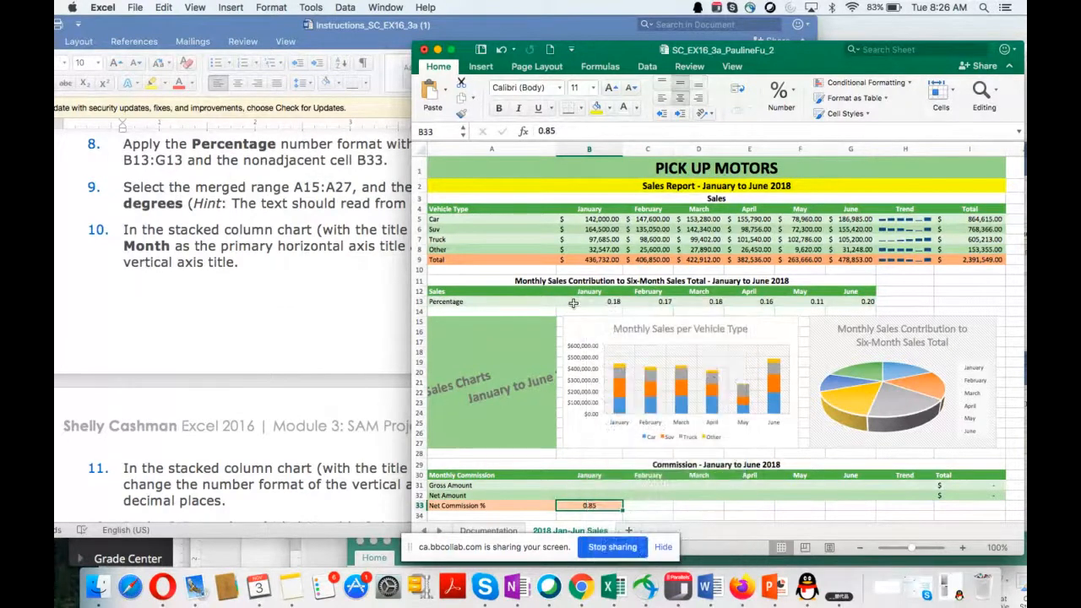
{"action": "left_click_drag", "start_coordinate": [568, 304], "coordinate": [846, 302]}
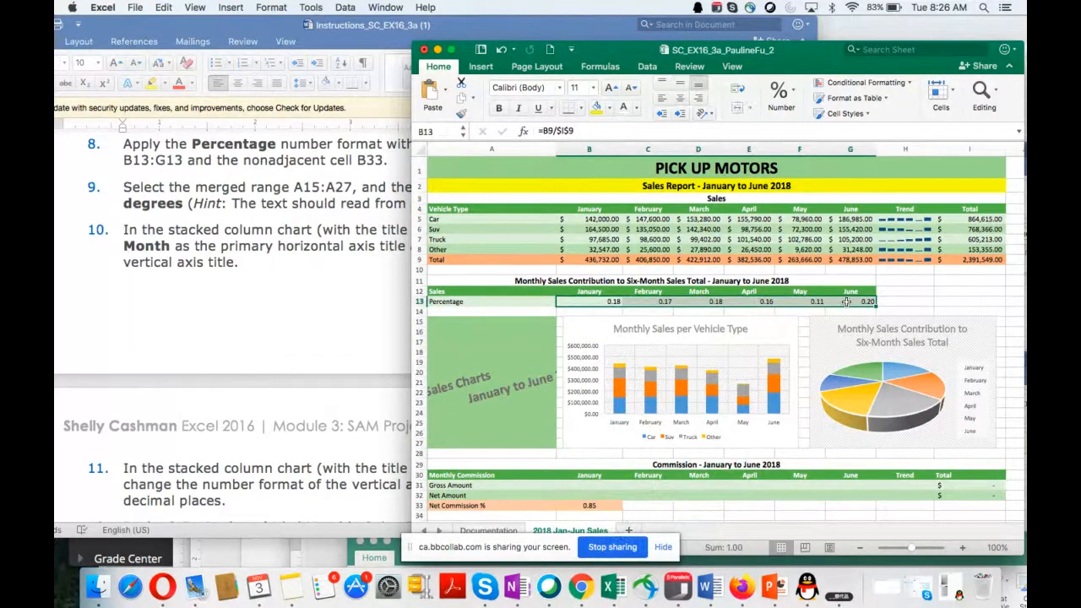
{"action": "left_click", "coordinate": [585, 505], "text": "super"}
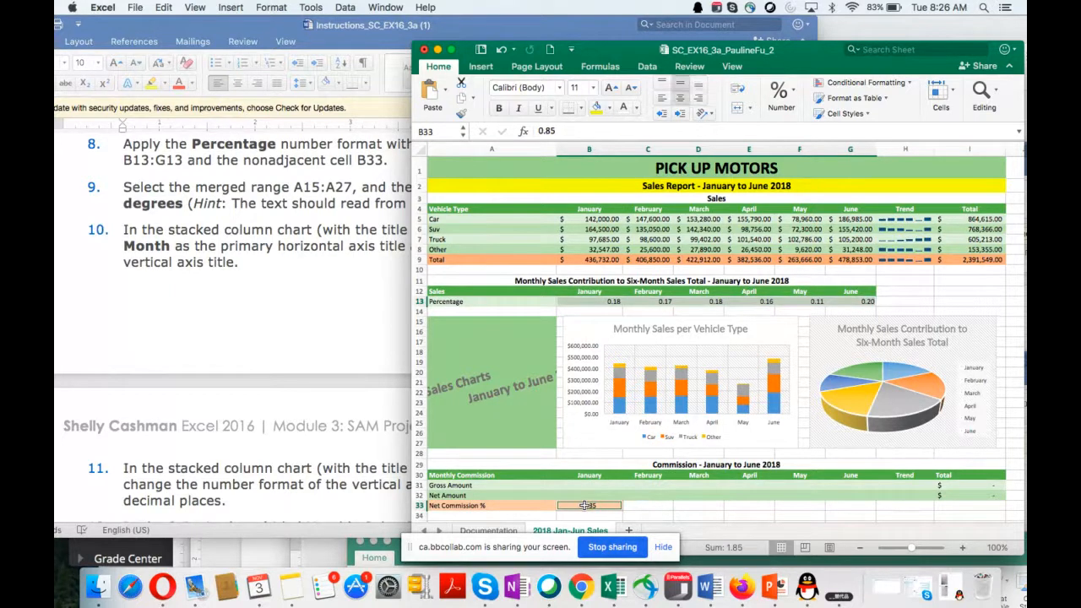
{"action": "left_click_drag", "start_coordinate": [591, 302], "coordinate": [853, 301]}
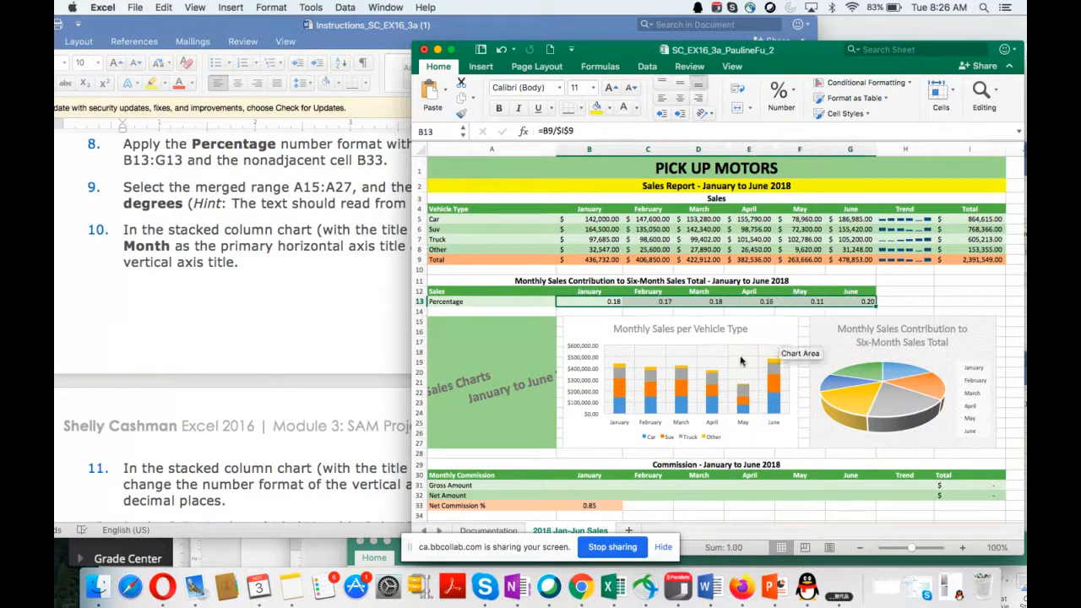
{"action": "right_click", "coordinate": [587, 504]}
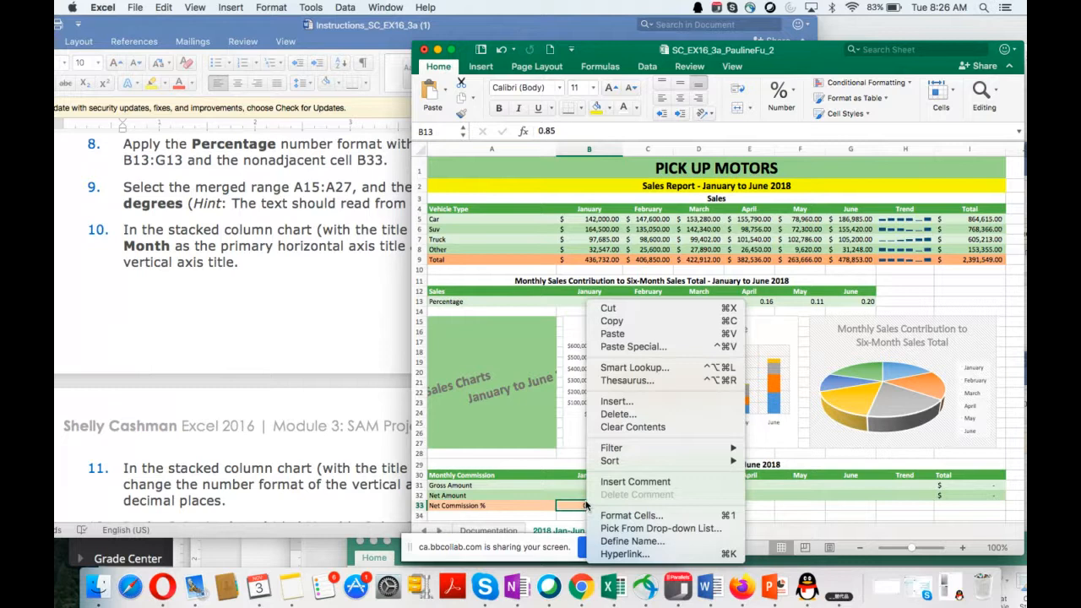
{"action": "left_click", "coordinate": [580, 297]}
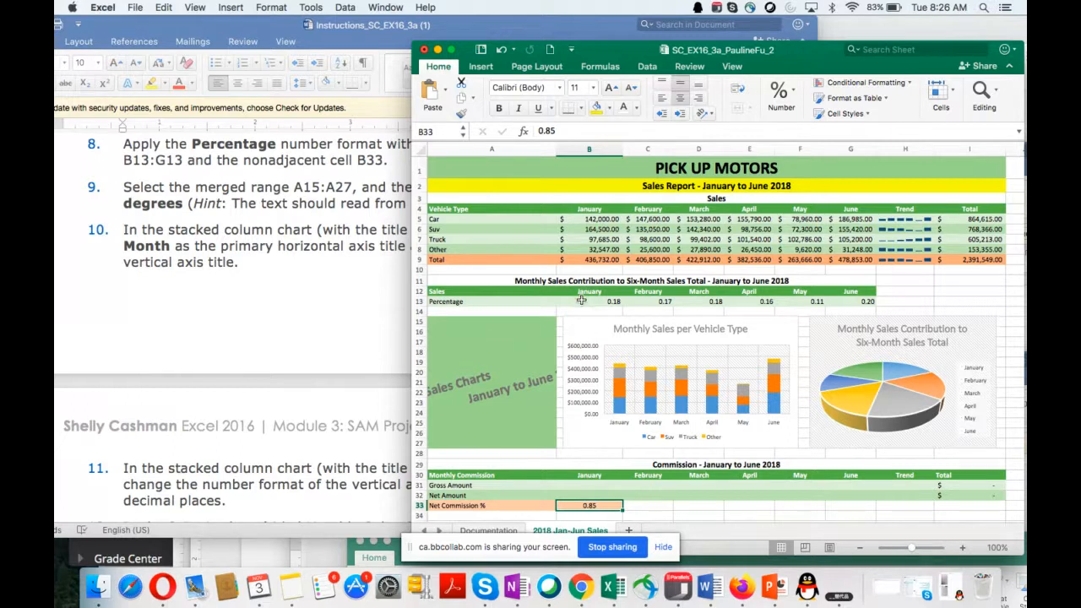
Step: Apply the Percentage number format with zero decimal places to the range B13:G13
{"action": "left_click_drag", "start_coordinate": [581, 301], "coordinate": [868, 299]}
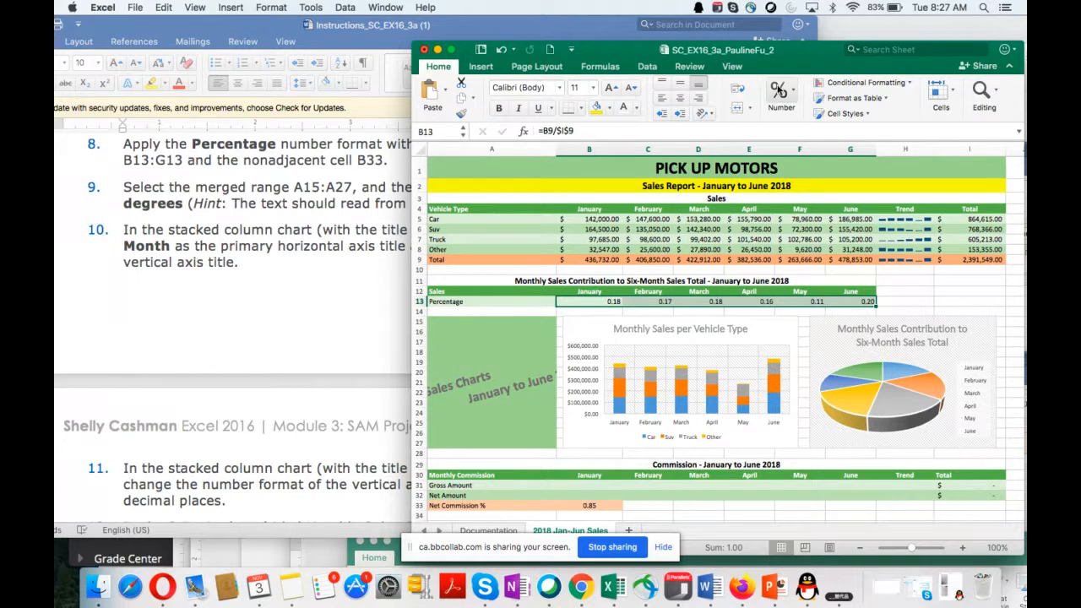
{"action": "left_click", "coordinate": [778, 90]}
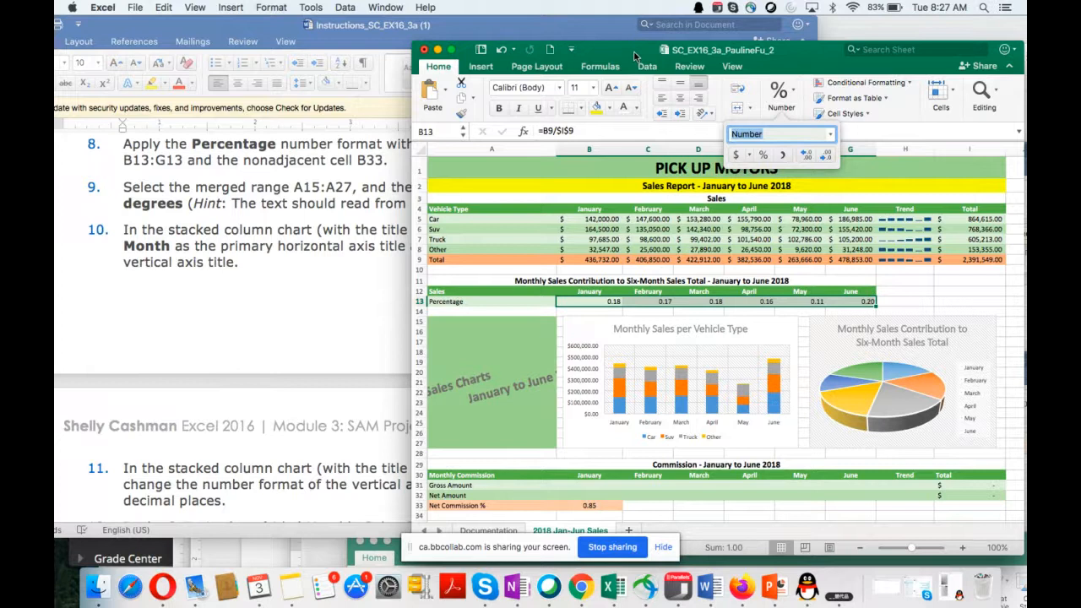
{"action": "left_click_drag", "start_coordinate": [635, 55], "coordinate": [632, 171]}
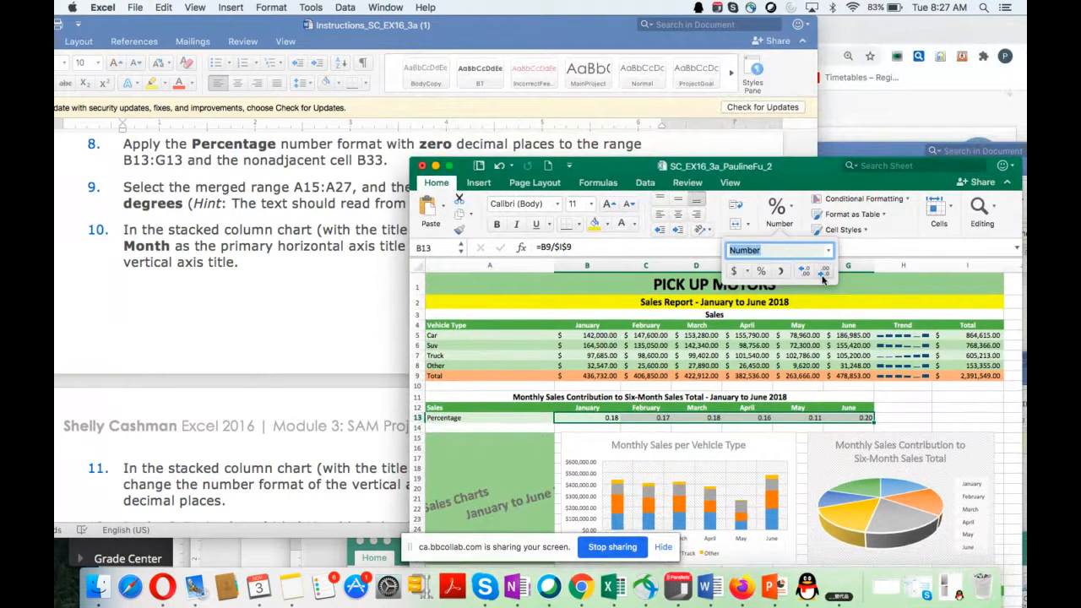
{"action": "left_click", "coordinate": [774, 250]}
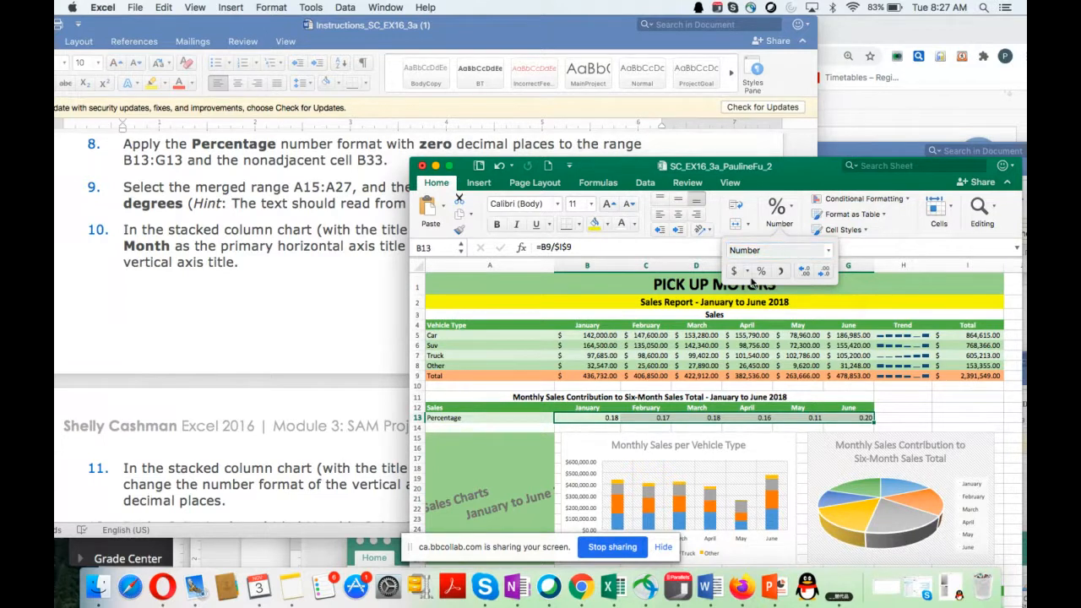
{"action": "left_click", "coordinate": [762, 273]}
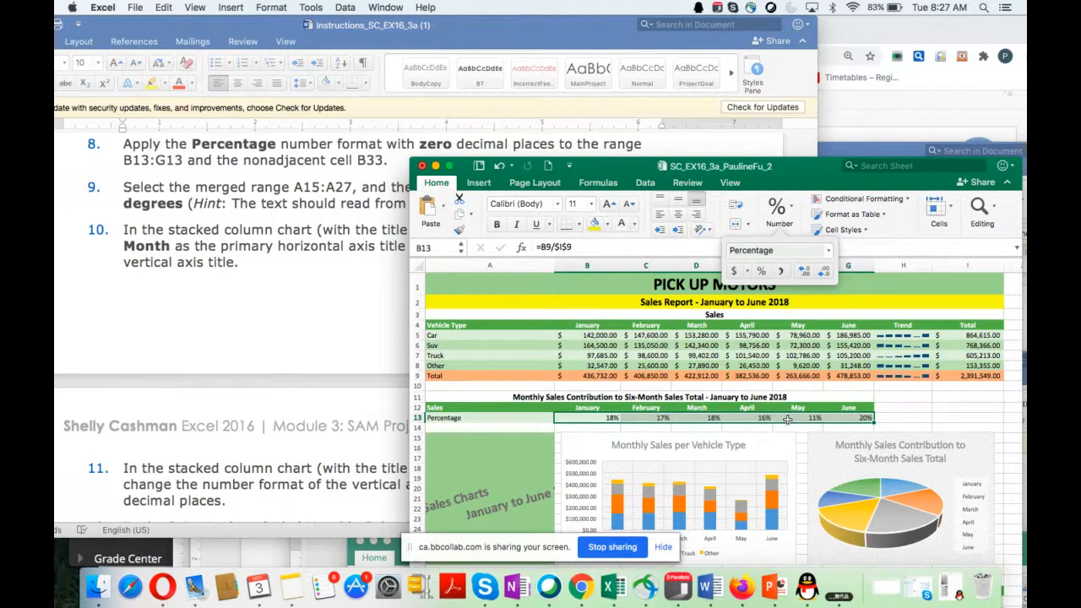
Step: Apply the Percentage number format with zero decimal places to the Net Commission % value in cell B33
{"action": "scroll", "coordinate": [777, 427], "scroll_direction": "down", "scroll_amount": 3}
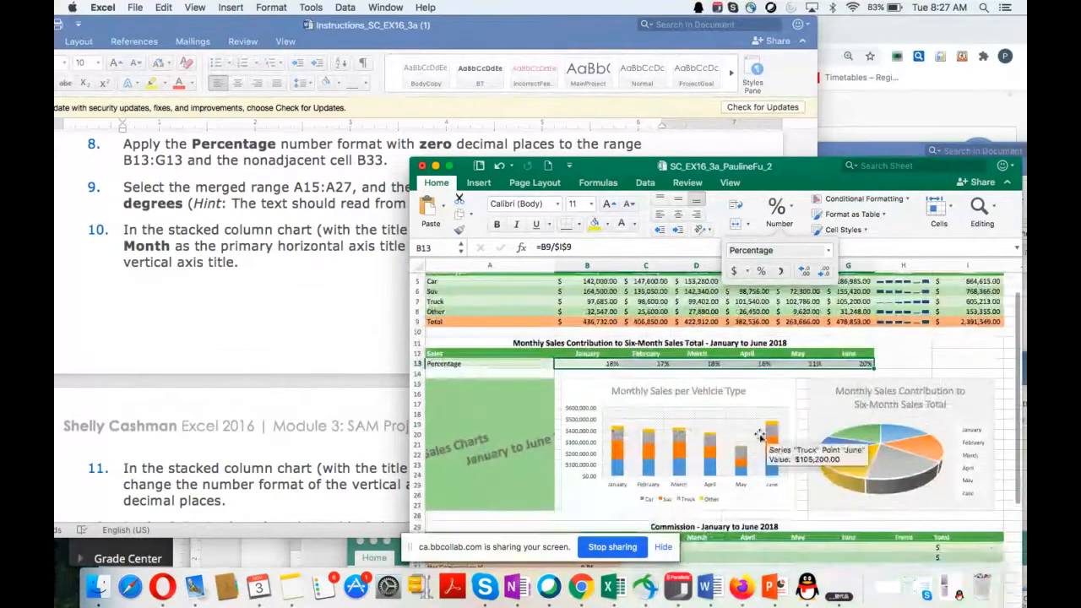
{"action": "scroll", "coordinate": [749, 448], "scroll_direction": "down", "scroll_amount": 3}
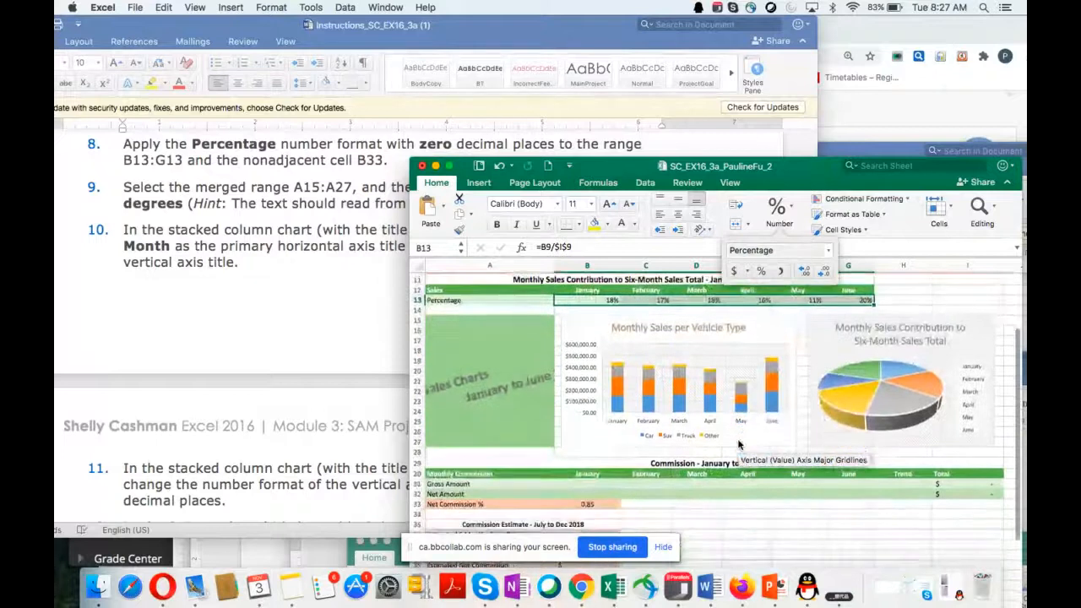
{"action": "left_click", "coordinate": [589, 504]}
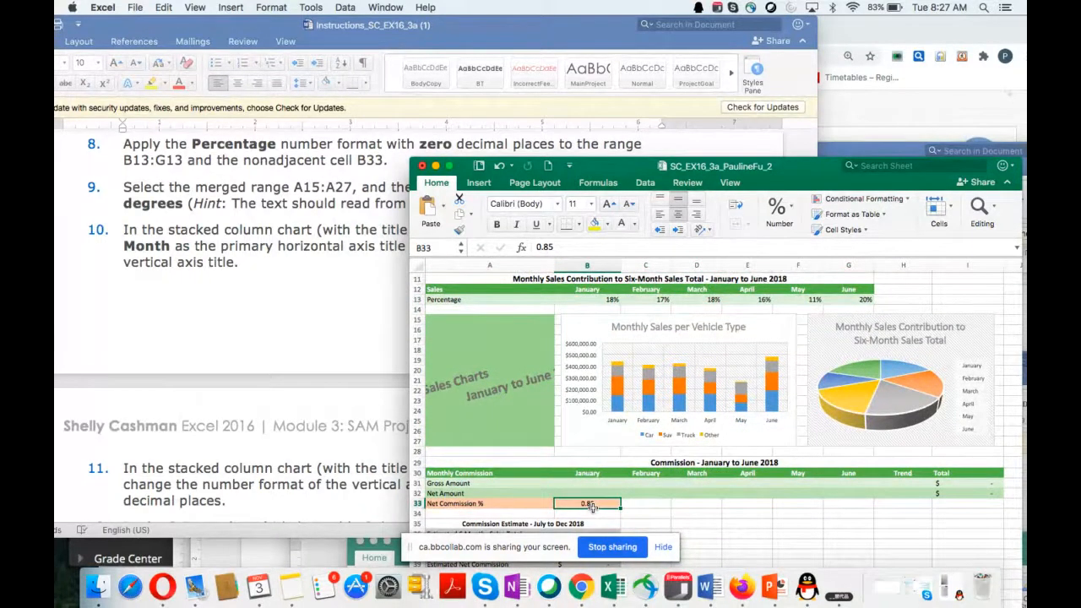
{"action": "left_click", "coordinate": [779, 213]}
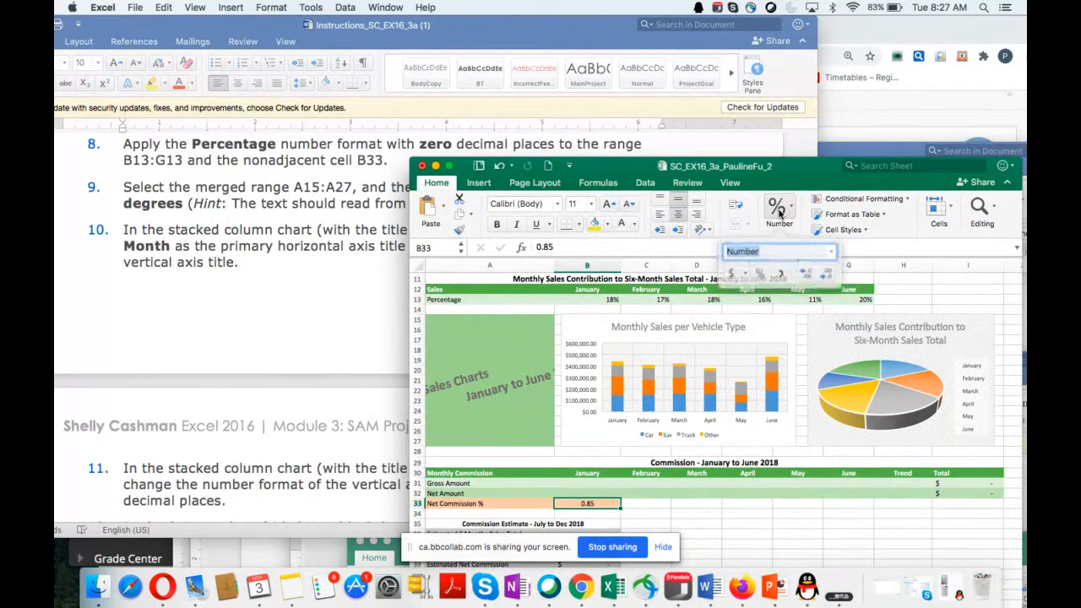
{"action": "left_click", "coordinate": [759, 271]}
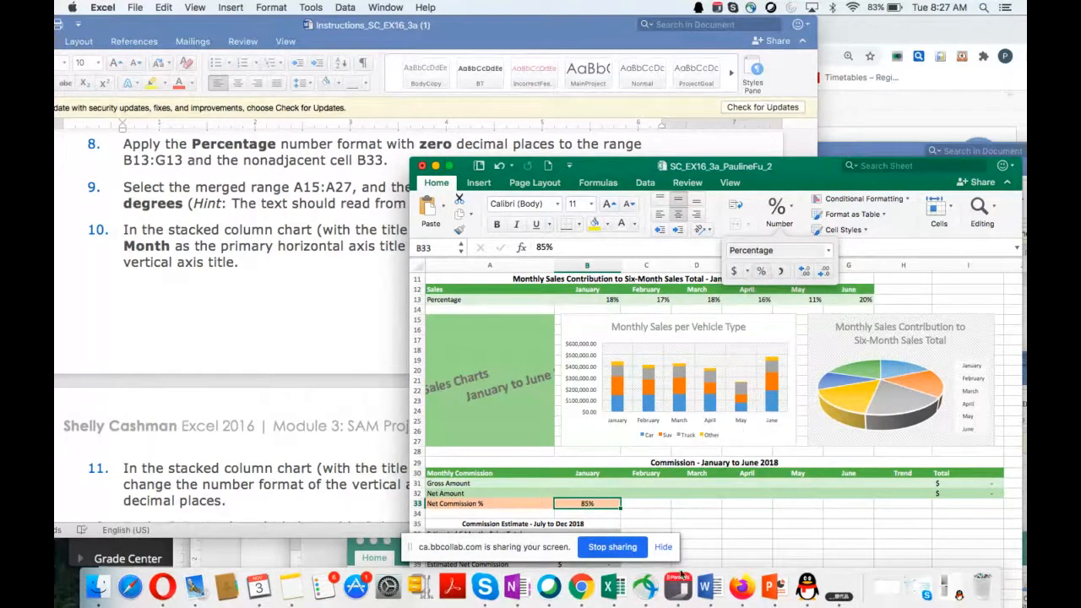
Step: Switch to the Bb Collaborate lecture in Chrome and open the session chat to read the new messages
{"action": "left_click", "coordinate": [583, 587]}
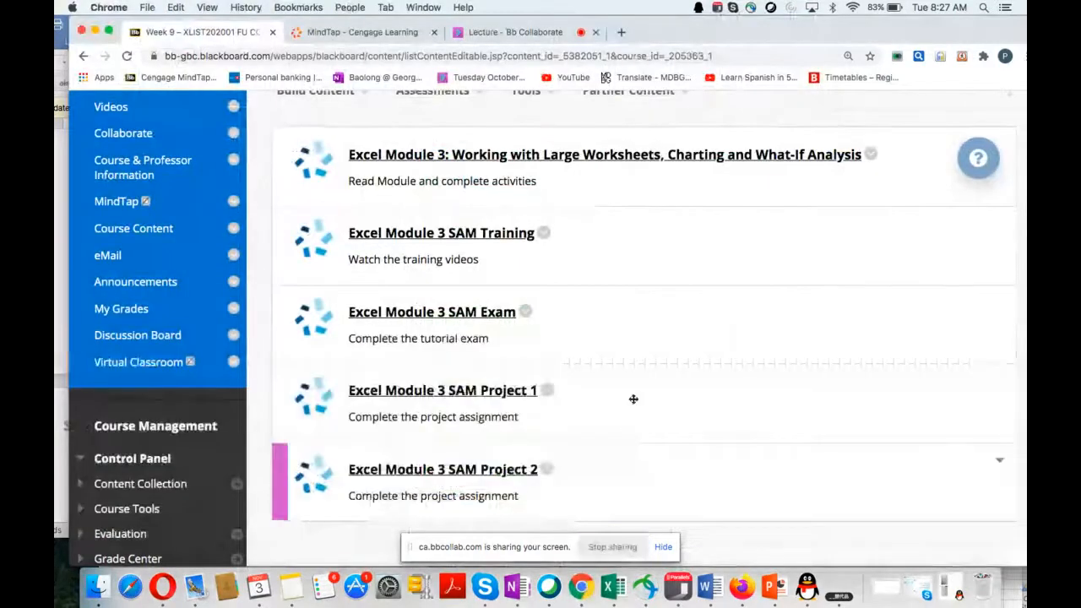
{"action": "left_click", "coordinate": [547, 34]}
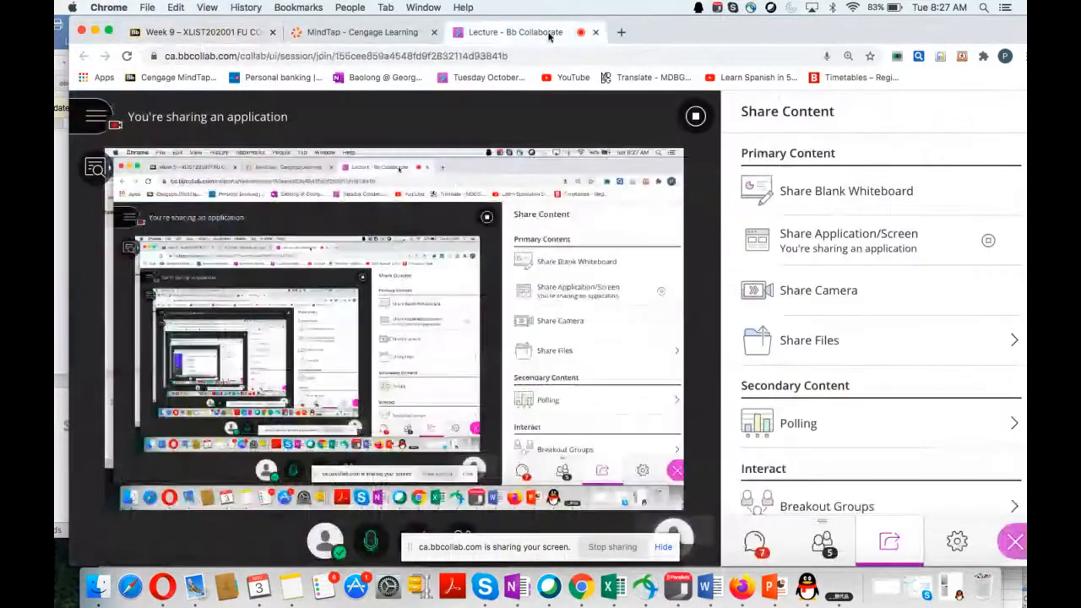
{"action": "scroll", "coordinate": [826, 398], "scroll_direction": "down", "scroll_amount": 1}
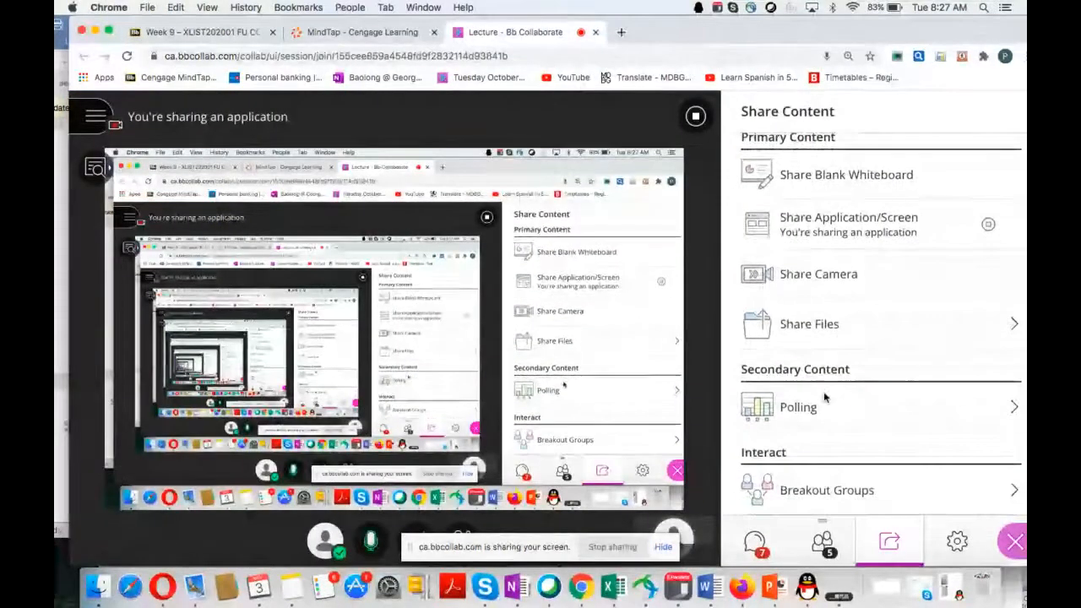
{"action": "left_click", "coordinate": [754, 540]}
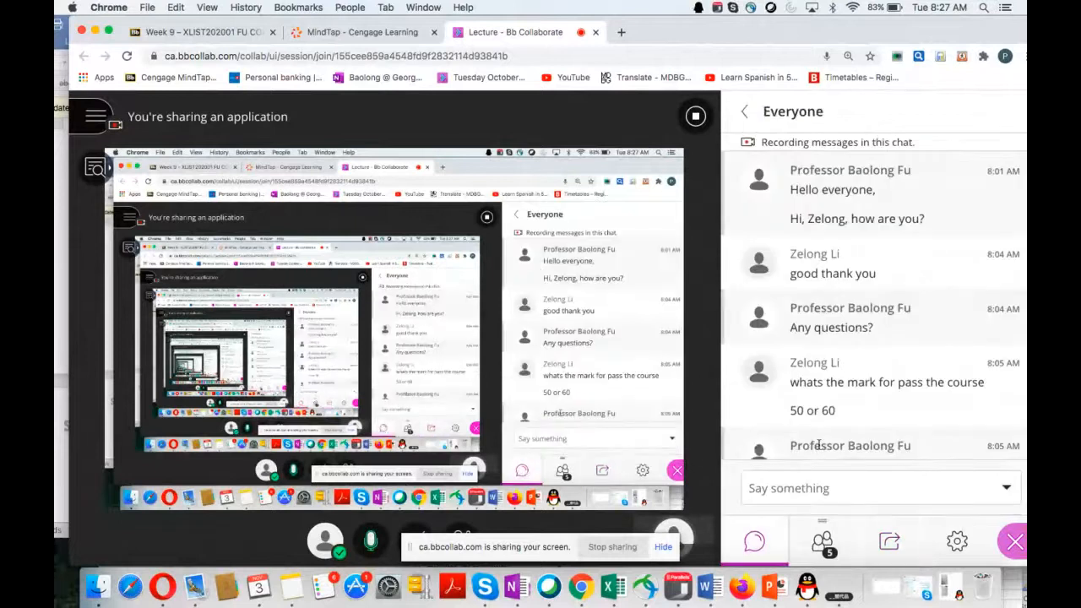
Step: Read the newest messages in the class chat and switch back to the Word instructions and the Excel workbook
{"action": "scroll", "coordinate": [818, 444], "scroll_direction": "down", "scroll_amount": 10}
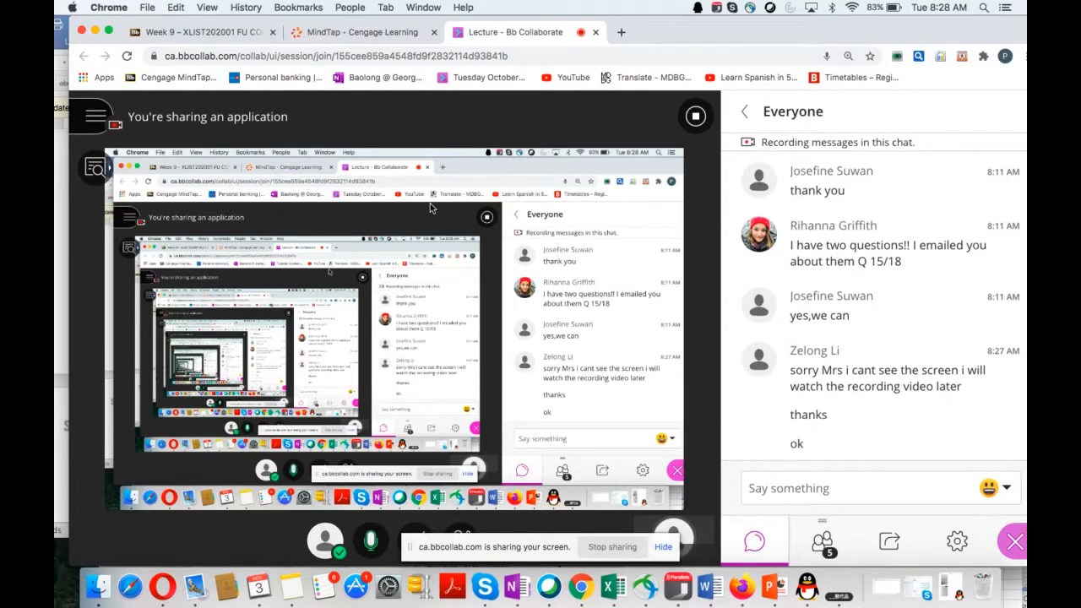
{"action": "left_click", "coordinate": [63, 208]}
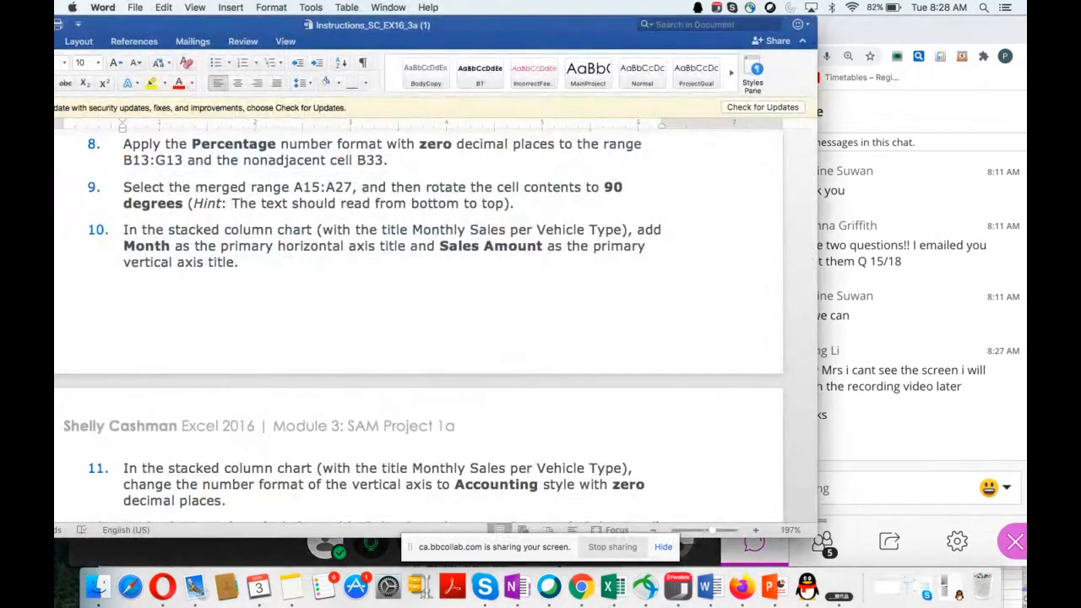
{"action": "left_click", "coordinate": [612, 588]}
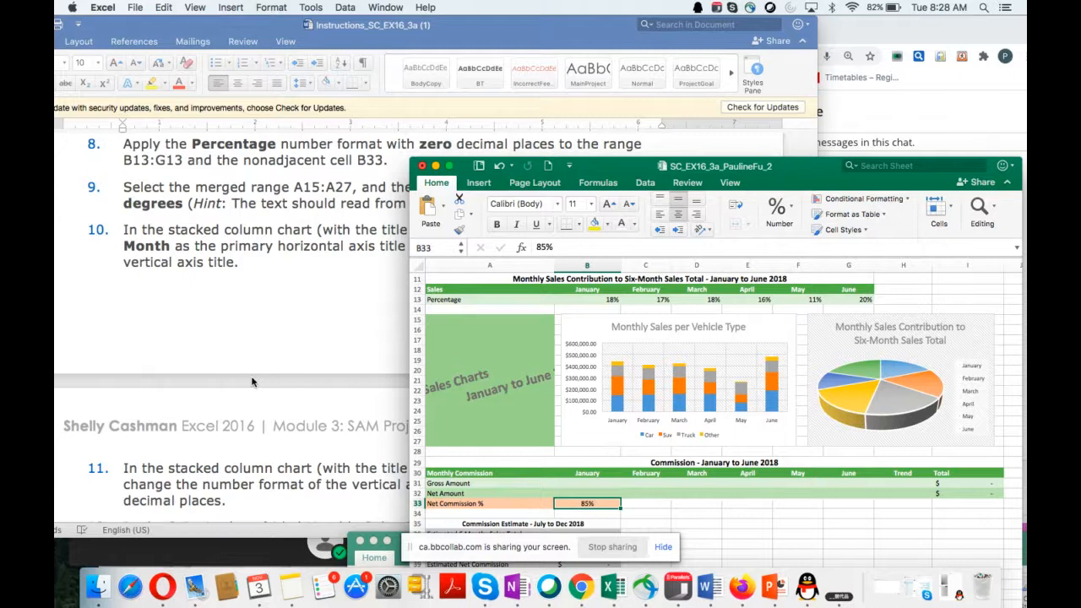
Step: Move the workbook window clear of instruction 9 in the Word document and bring the merged Sales Charts cell fully into view
{"action": "scroll", "coordinate": [251, 381], "scroll_direction": "down", "scroll_amount": 2}
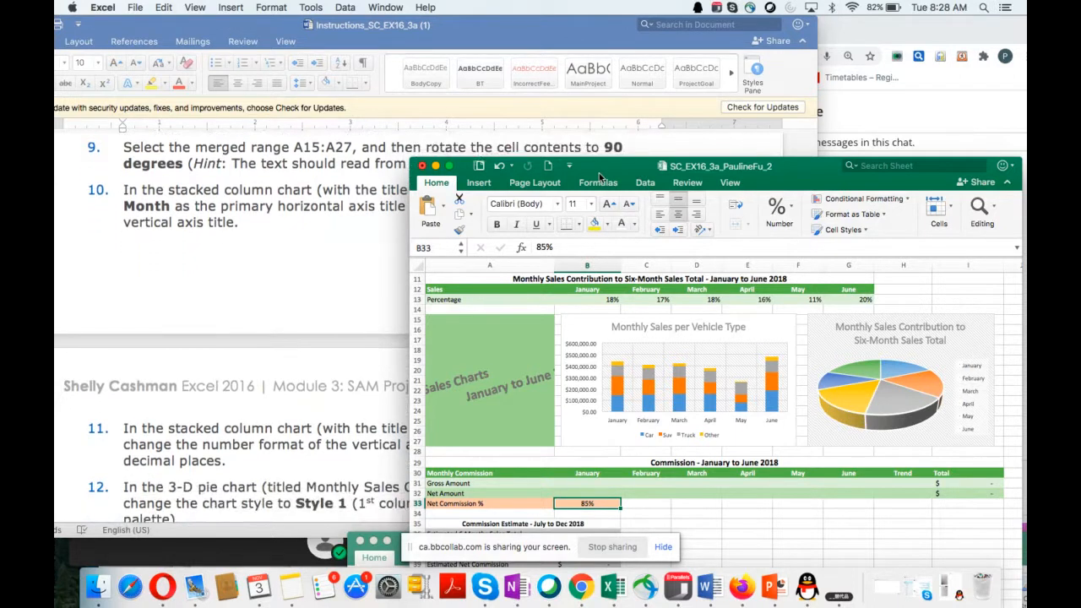
{"action": "left_click_drag", "start_coordinate": [599, 175], "coordinate": [585, 203]}
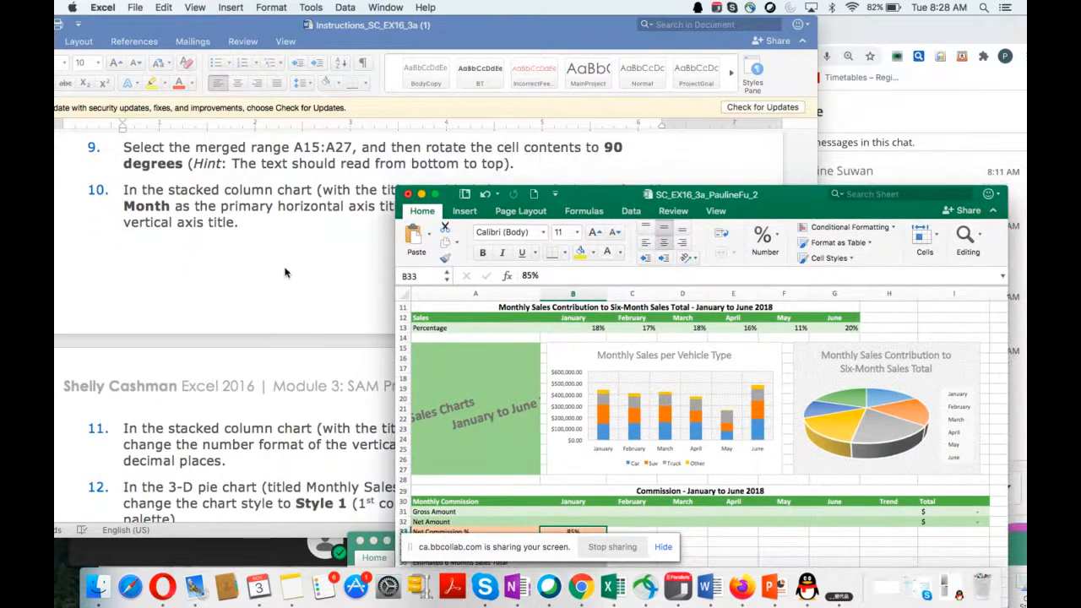
{"action": "scroll", "coordinate": [285, 272], "scroll_direction": "down", "scroll_amount": 1}
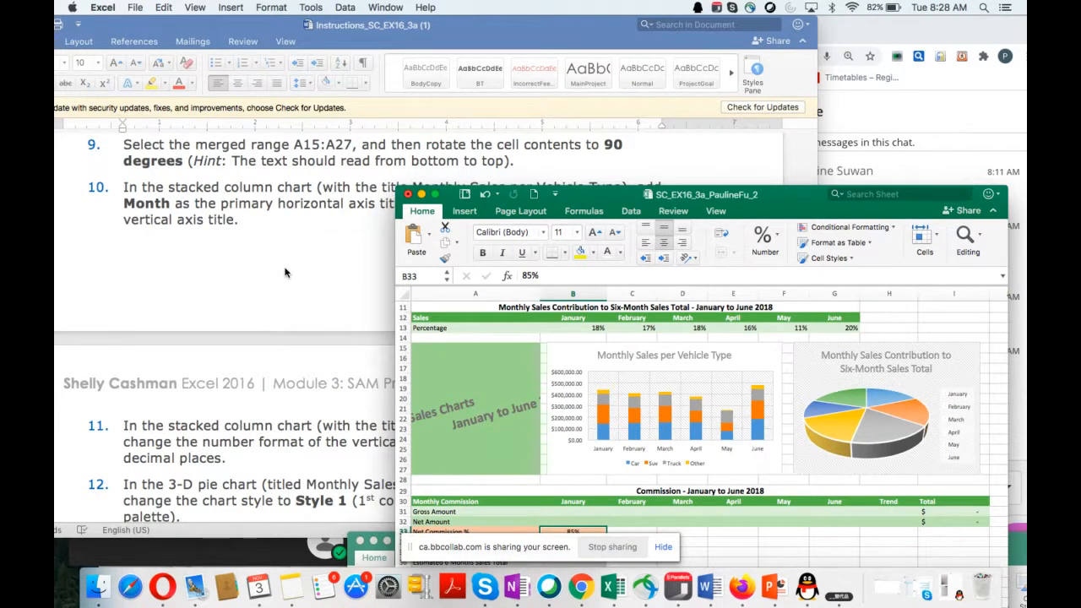
{"action": "scroll", "coordinate": [518, 359], "scroll_direction": "up", "scroll_amount": 1}
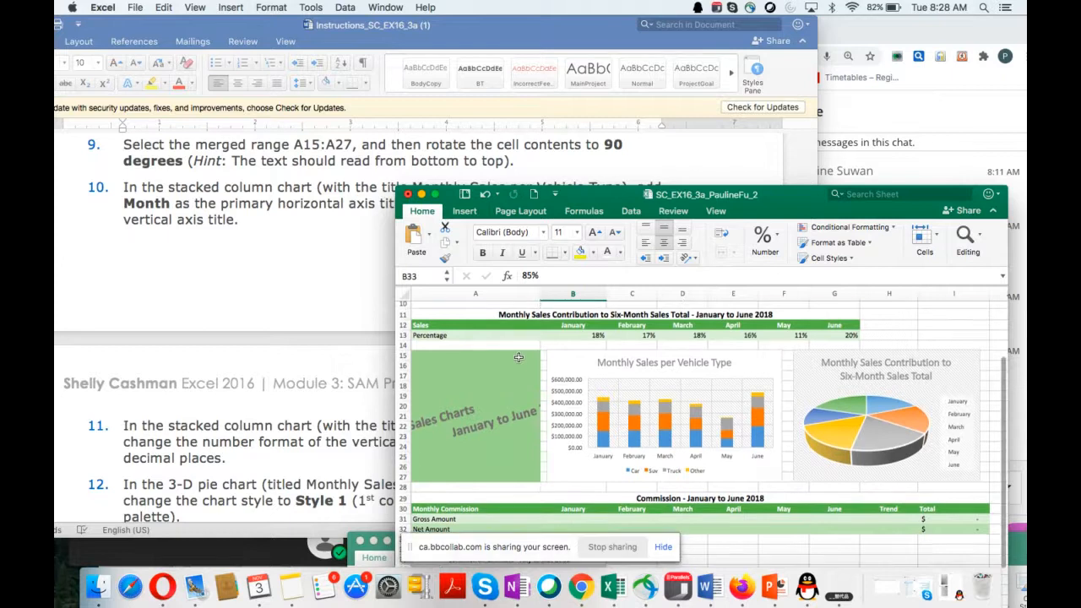
{"action": "scroll", "coordinate": [518, 359], "scroll_direction": "up", "scroll_amount": 4}
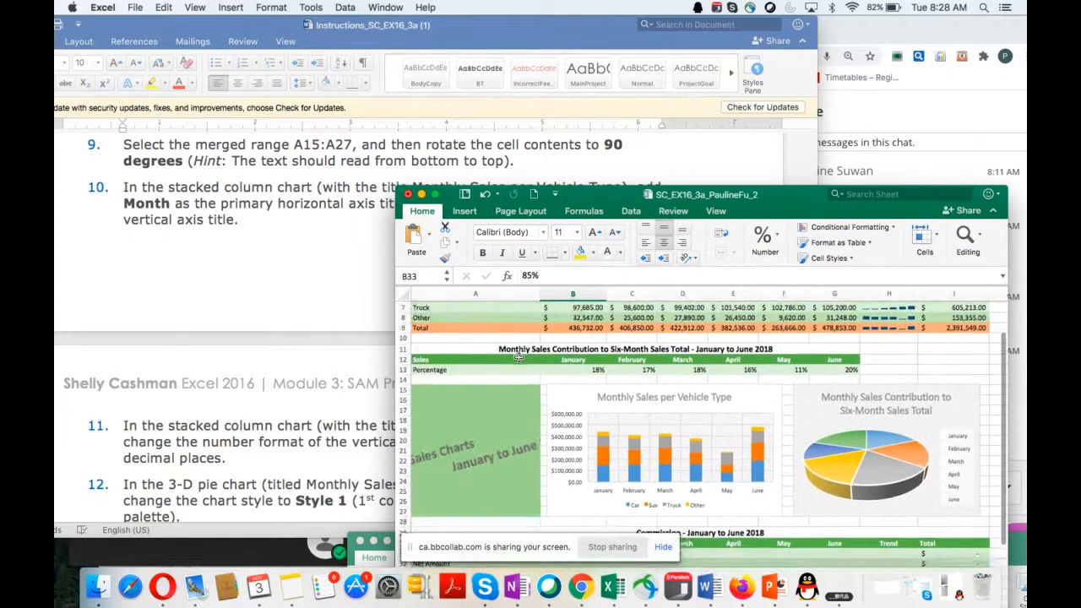
Step: Rotate the contents of the merged range A15:A27 to 90 degrees through the Format Cells alignment settings
{"action": "left_click", "coordinate": [462, 394]}
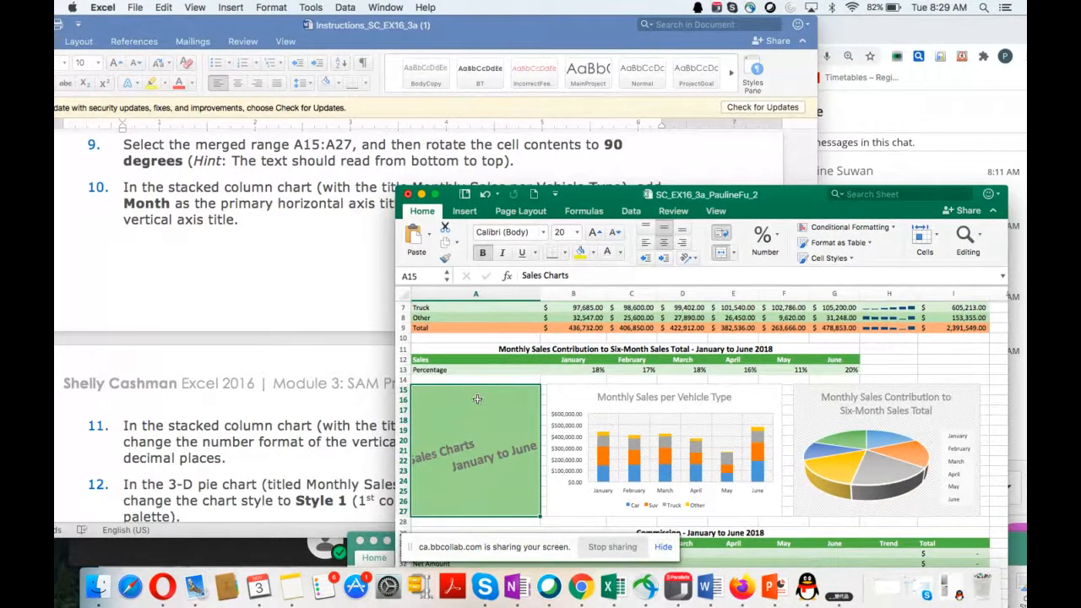
{"action": "left_click", "coordinate": [936, 239]}
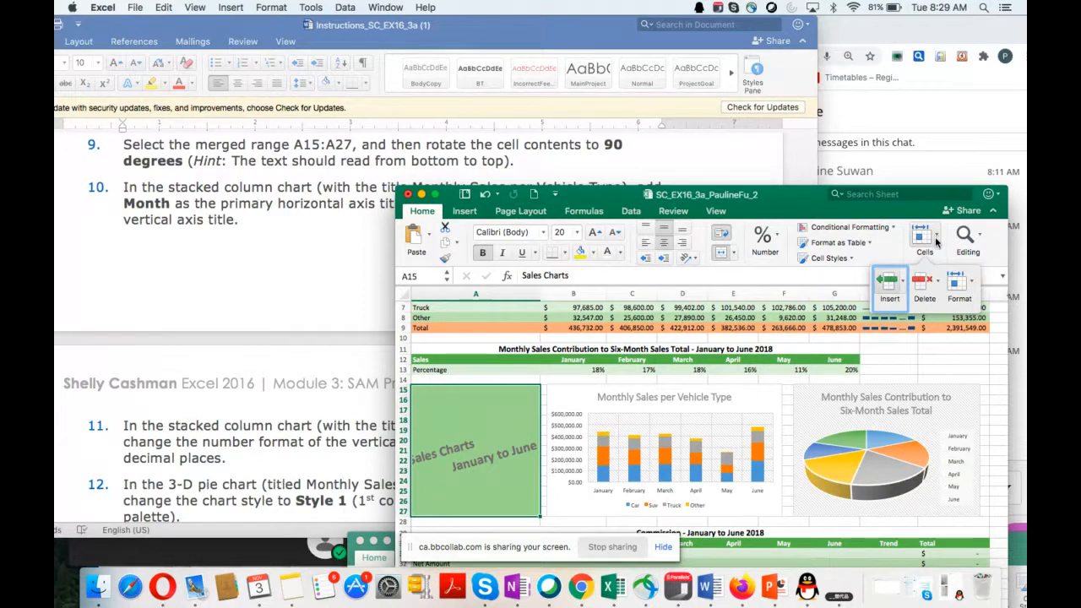
{"action": "left_click", "coordinate": [973, 284]}
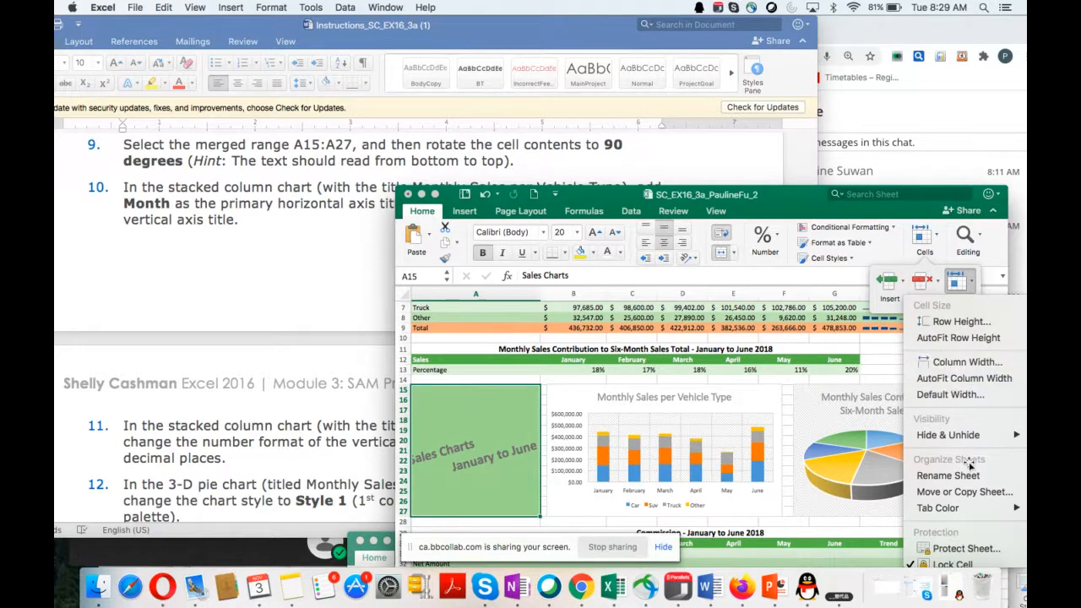
{"action": "mouse_move", "coordinate": [970, 507]}
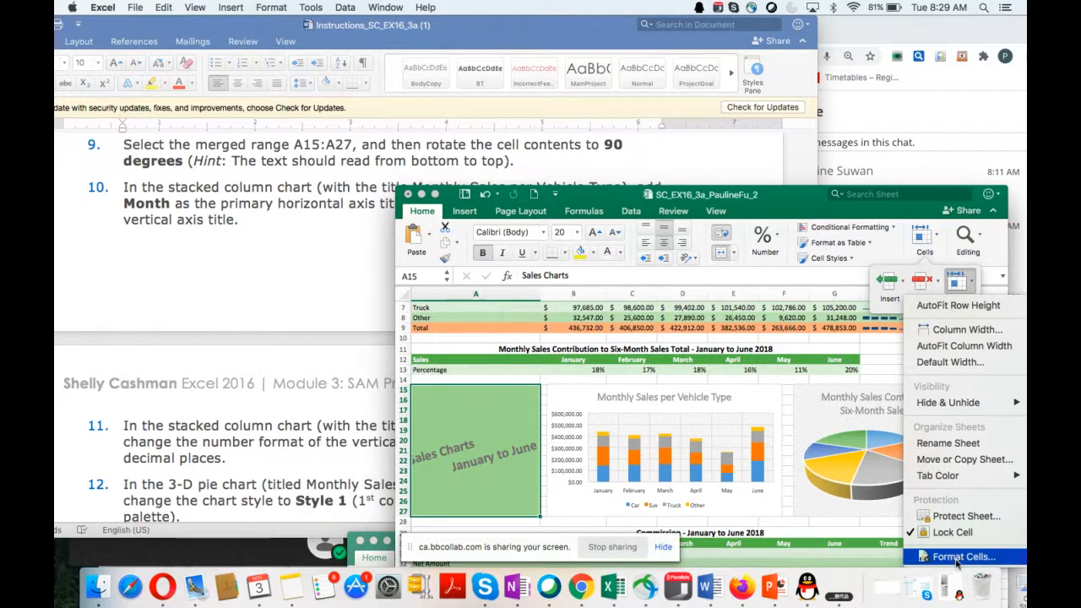
{"action": "left_click", "coordinate": [957, 559]}
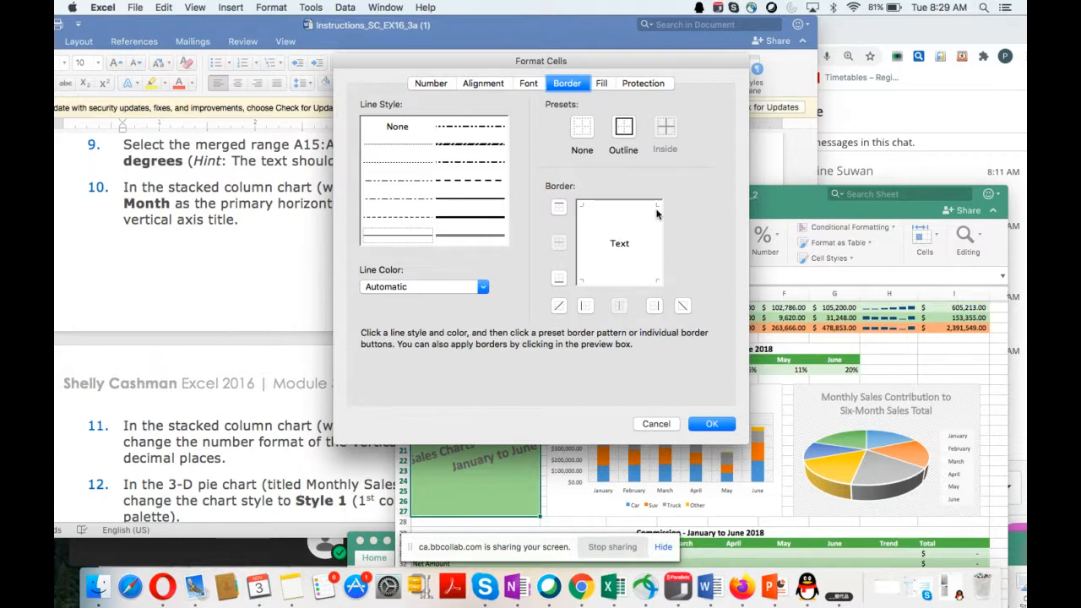
{"action": "left_click", "coordinate": [440, 86]}
{"action": "left_click", "coordinate": [432, 83]}
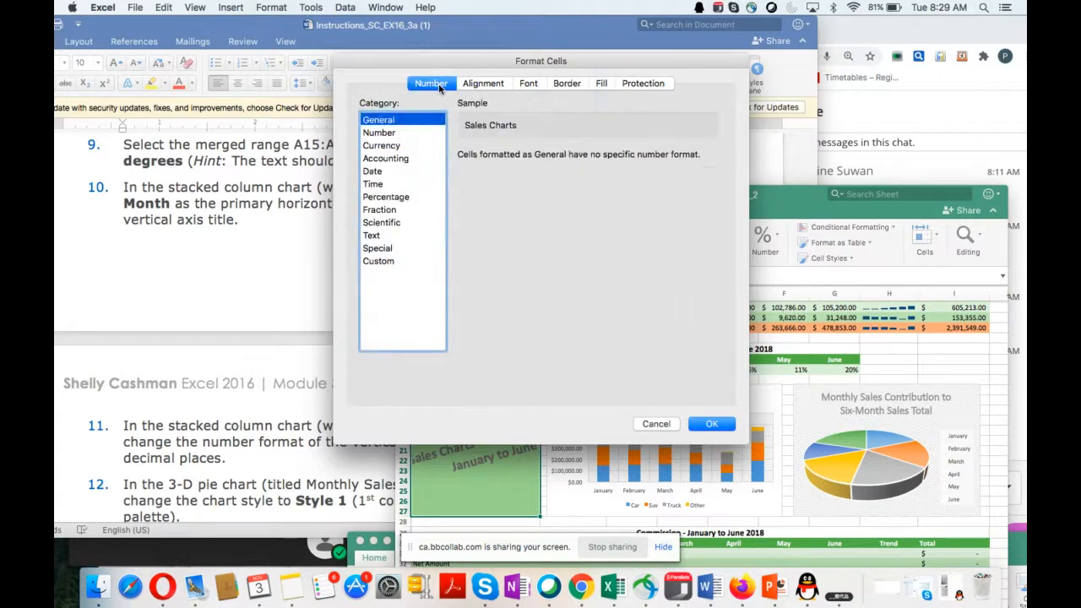
{"action": "left_click", "coordinate": [483, 83]}
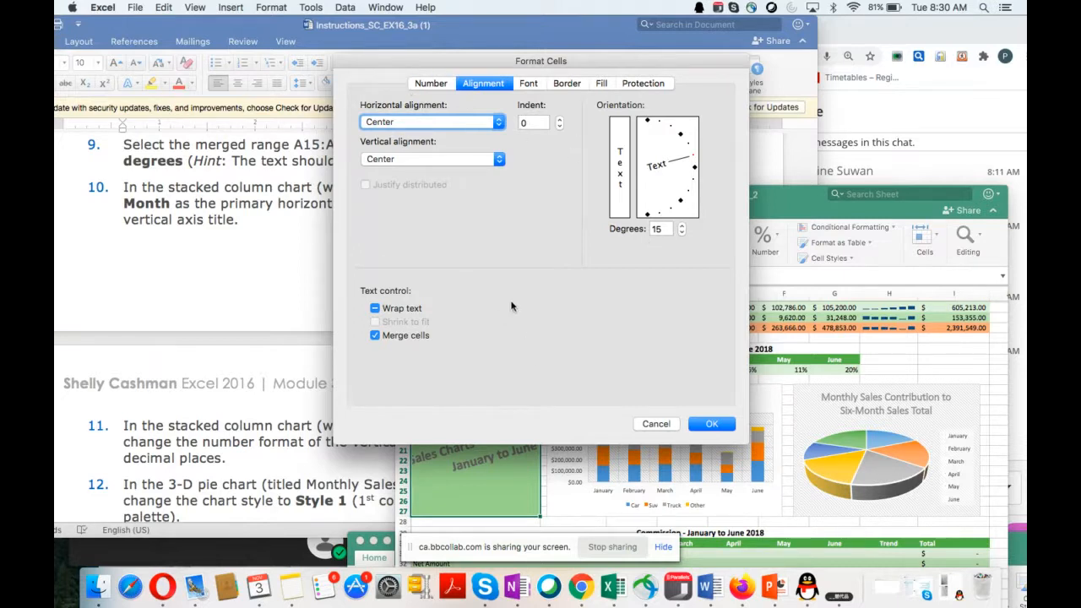
{"action": "left_click_drag", "start_coordinate": [668, 229], "coordinate": [638, 226]}
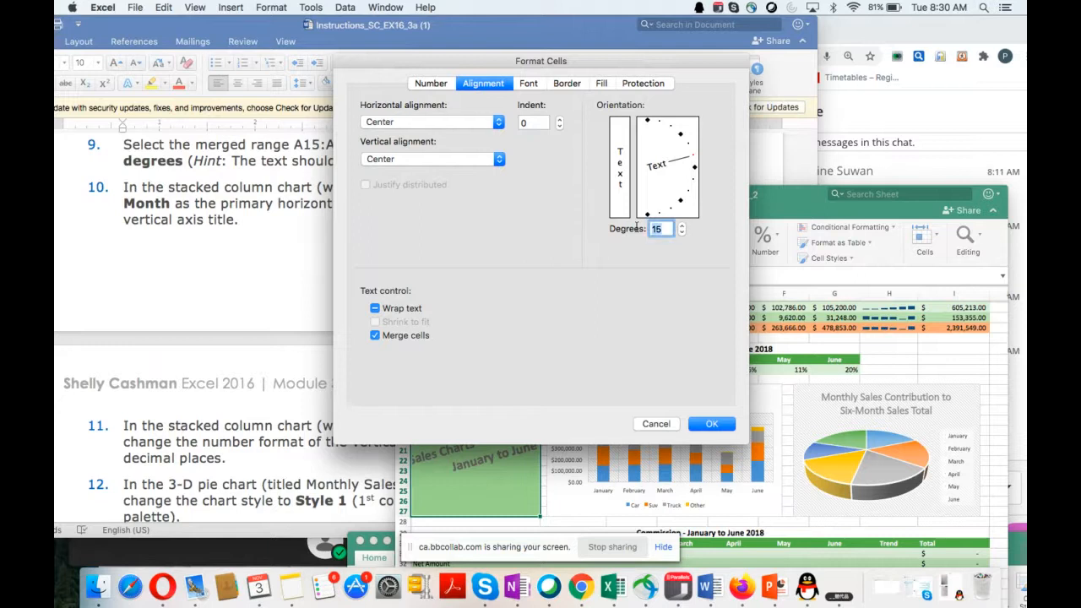
{"action": "type", "text": "90"}
{"action": "left_click", "coordinate": [712, 426]}
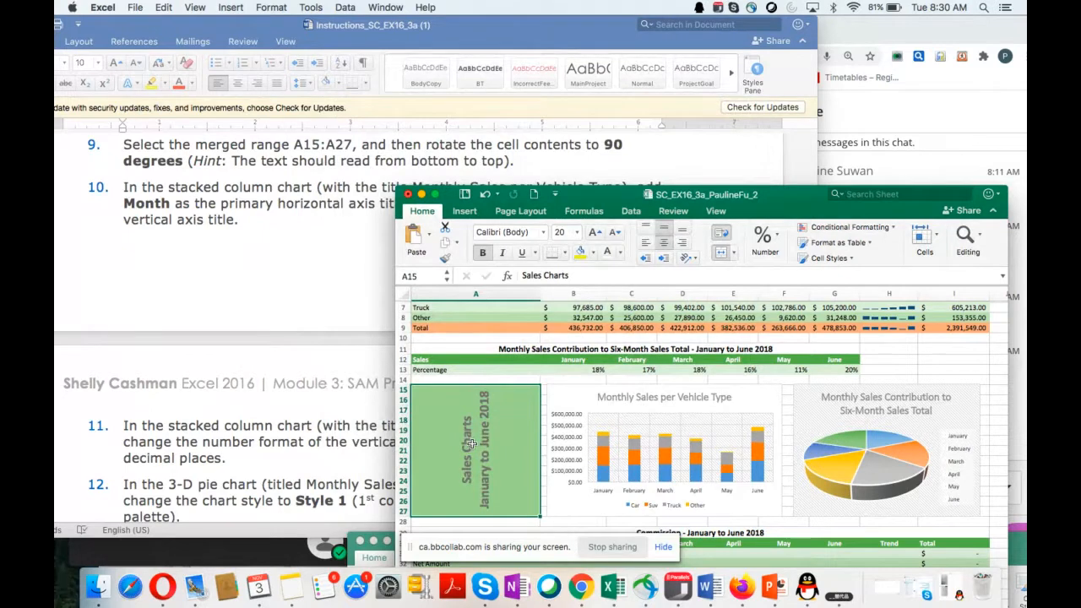
Step: Select the stacked column chart Monthly Sales per Vehicle Type for instruction 10 and open its chart area formatting options
{"action": "scroll", "coordinate": [255, 397], "scroll_direction": "down", "scroll_amount": 2}
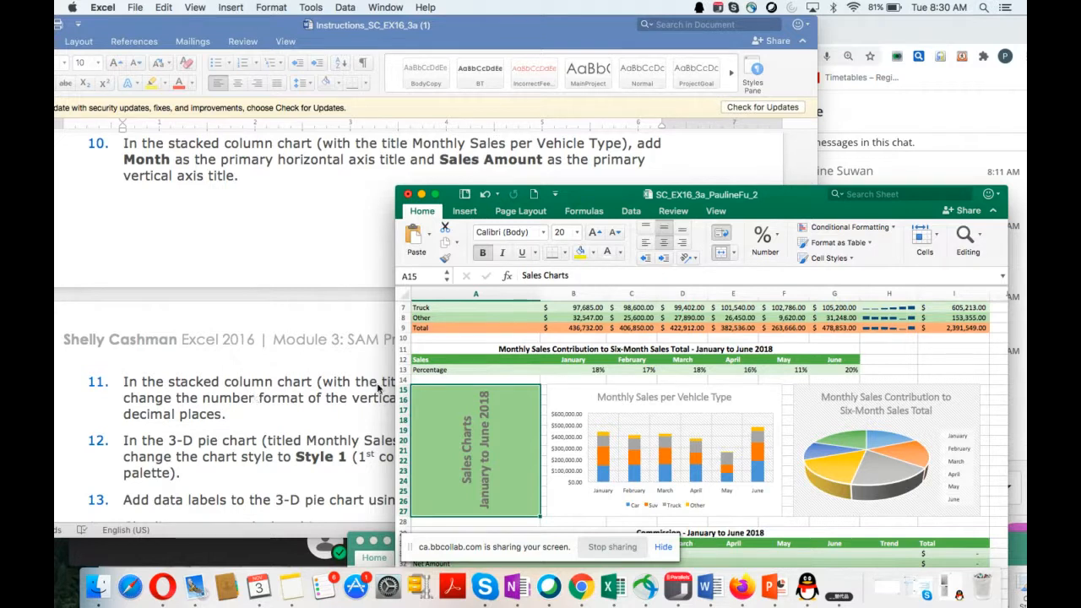
{"action": "left_click", "coordinate": [610, 420]}
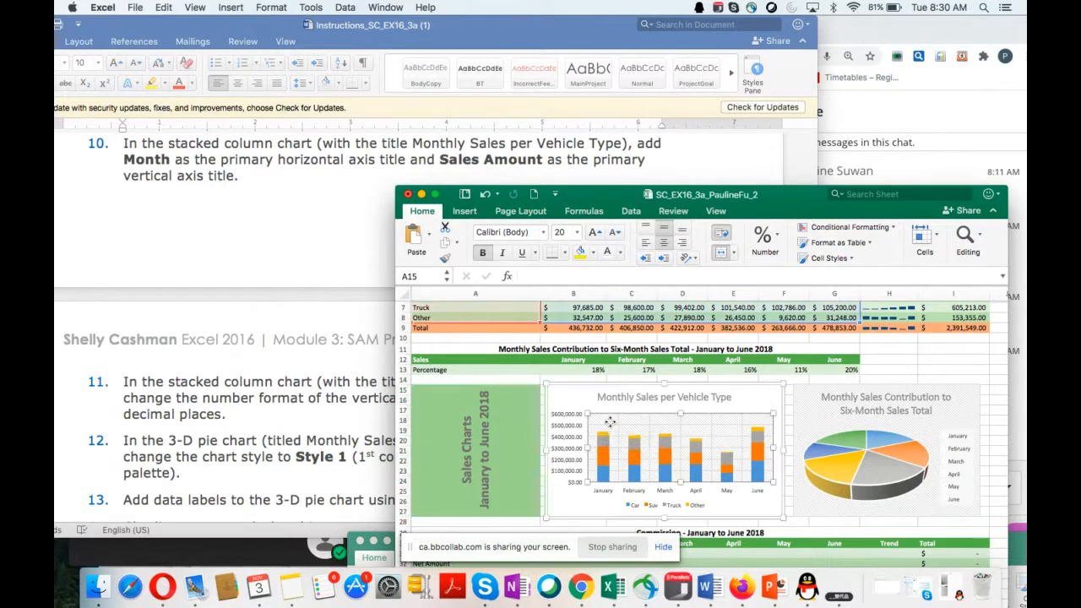
{"action": "left_click", "coordinate": [575, 398]}
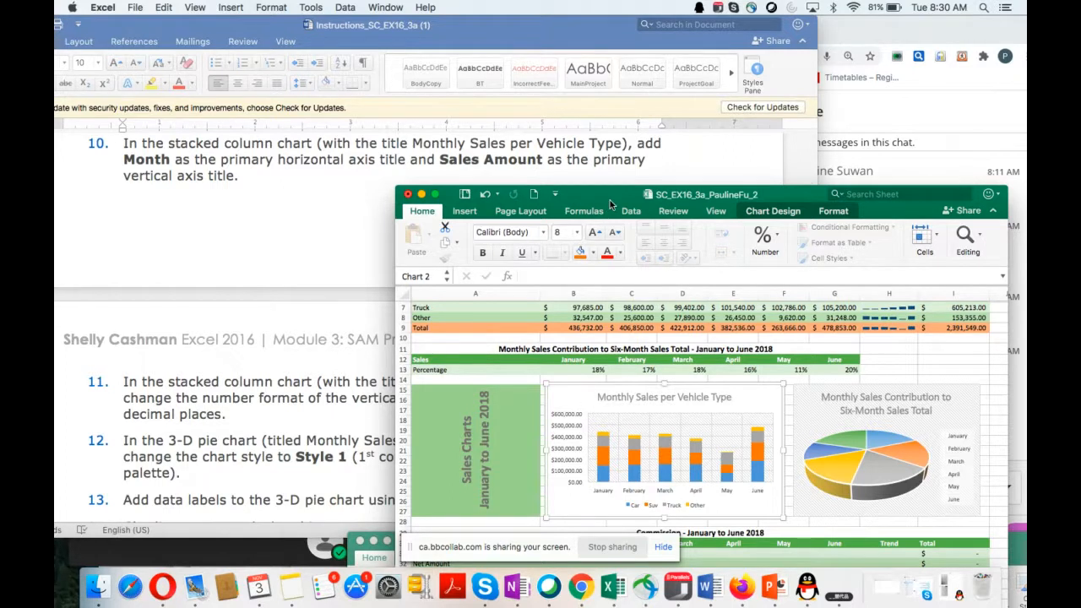
{"action": "left_click_drag", "start_coordinate": [610, 203], "coordinate": [612, 166]}
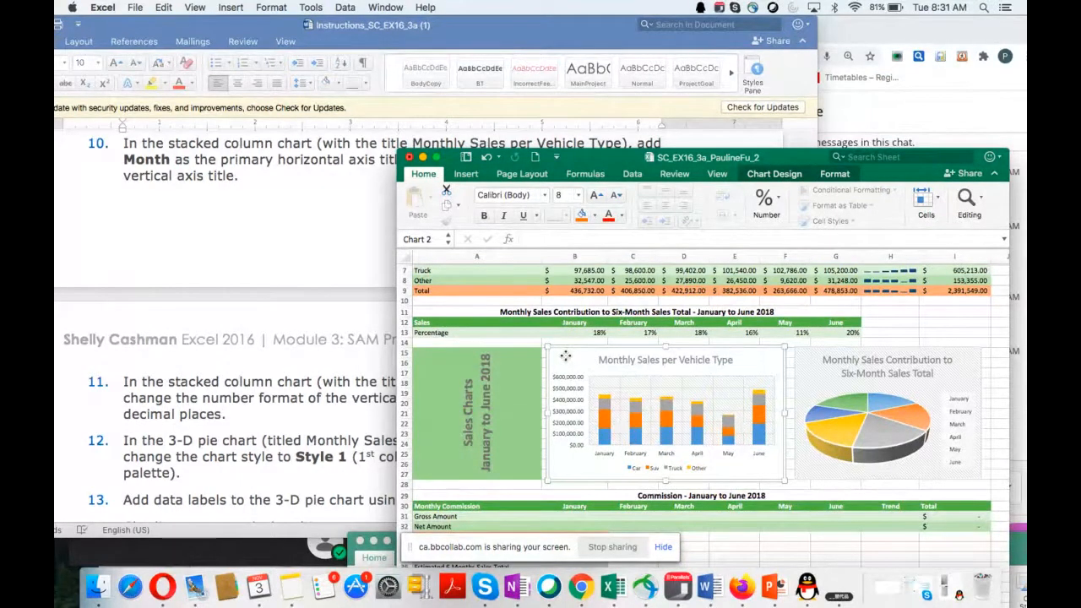
{"action": "double_click", "coordinate": [565, 356]}
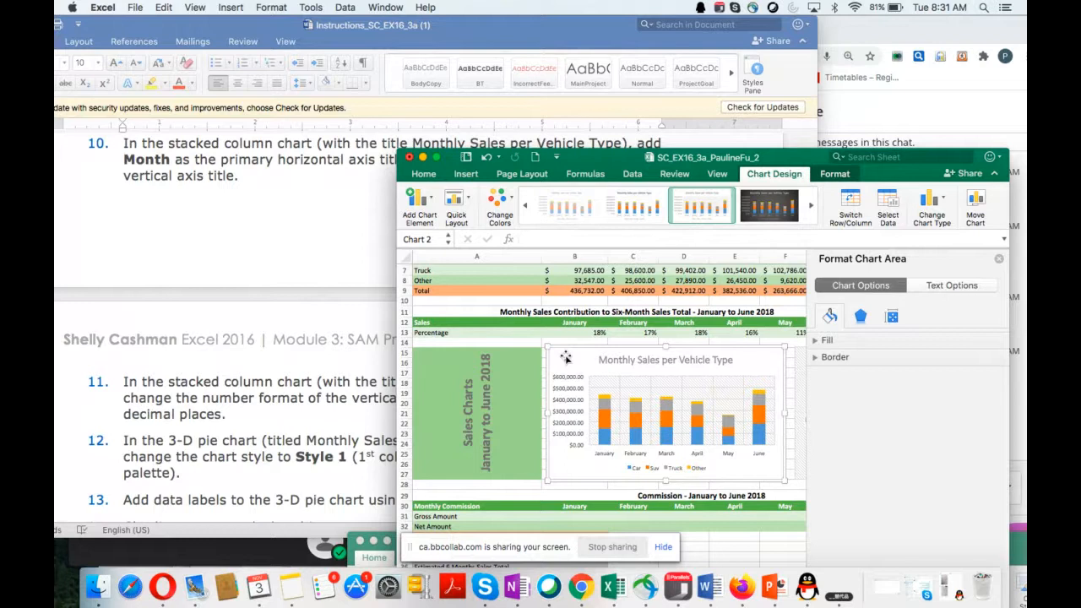
Step: Add a primary horizontal axis title to the Monthly Sales per Vehicle Type chart, keeping instruction 10 readable beside the workbook
{"action": "left_click", "coordinate": [428, 205]}
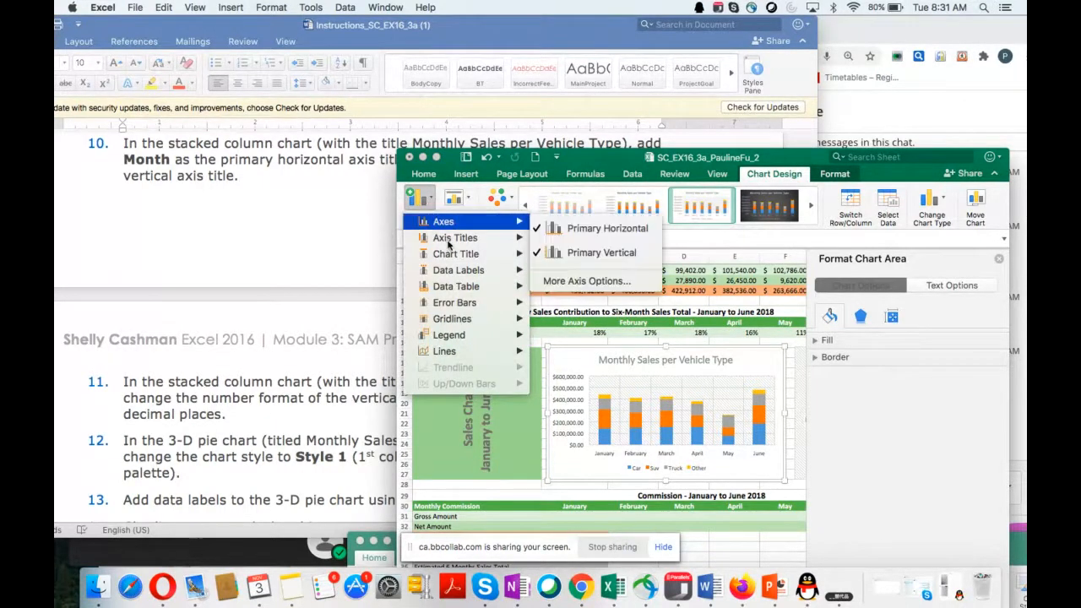
{"action": "mouse_move", "coordinate": [450, 243]}
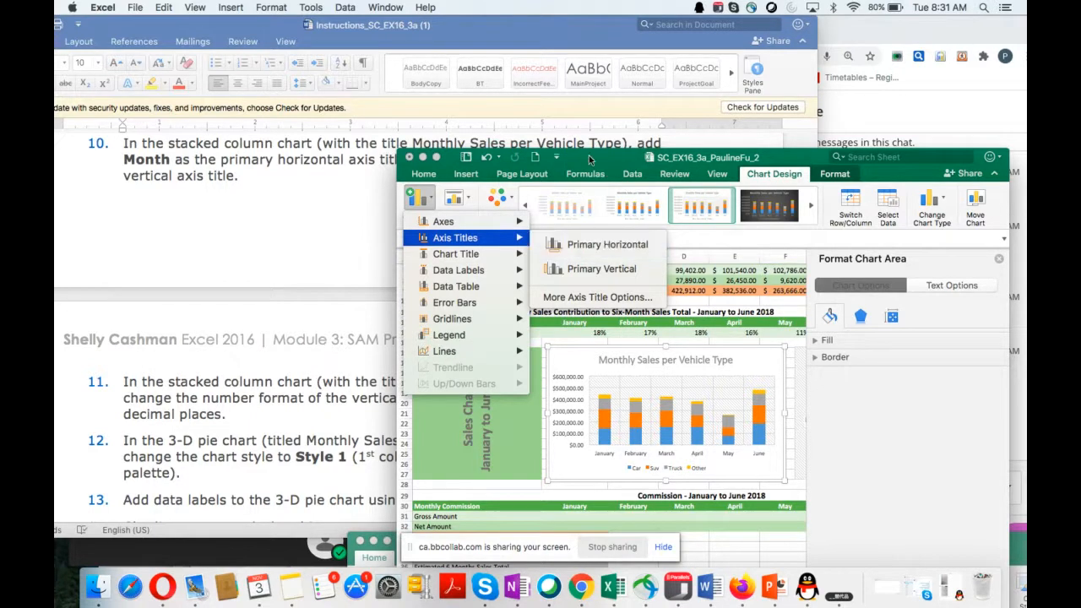
{"action": "left_click_drag", "start_coordinate": [591, 157], "coordinate": [597, 183]}
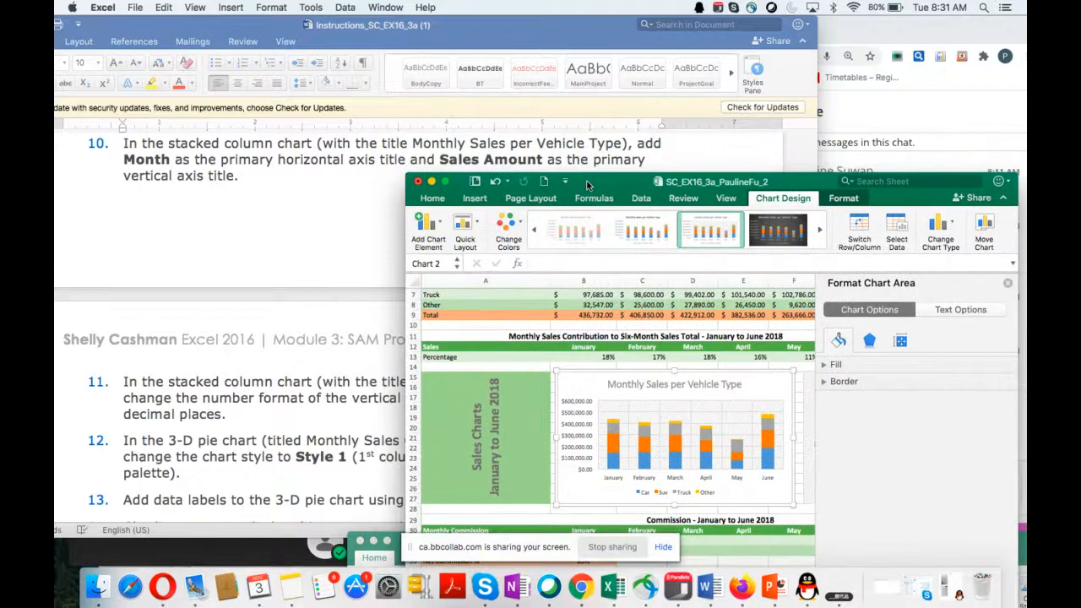
{"action": "left_click", "coordinate": [428, 233]}
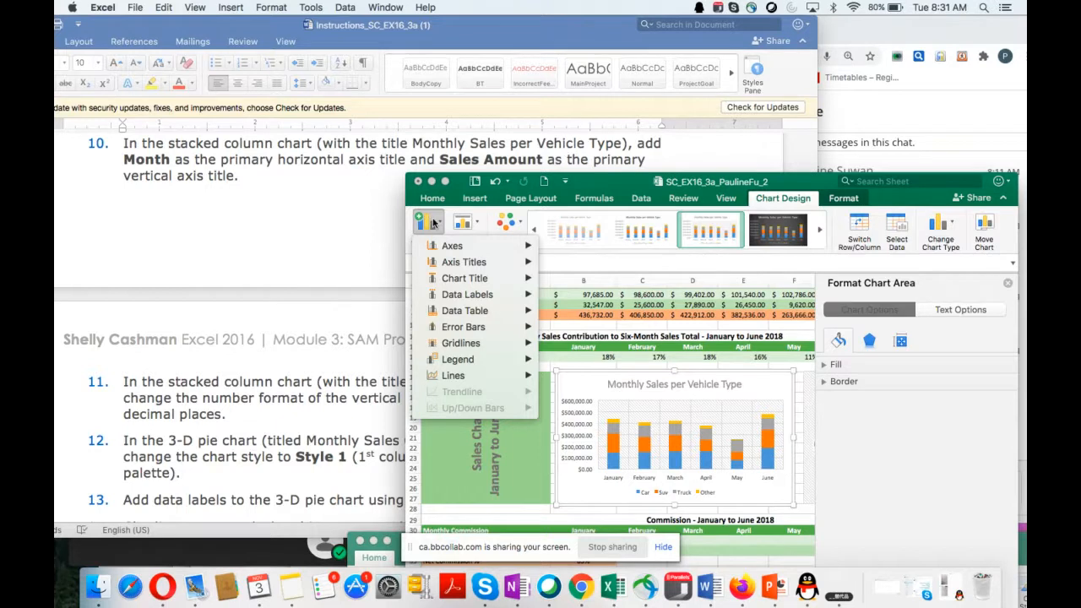
{"action": "mouse_move", "coordinate": [456, 265]}
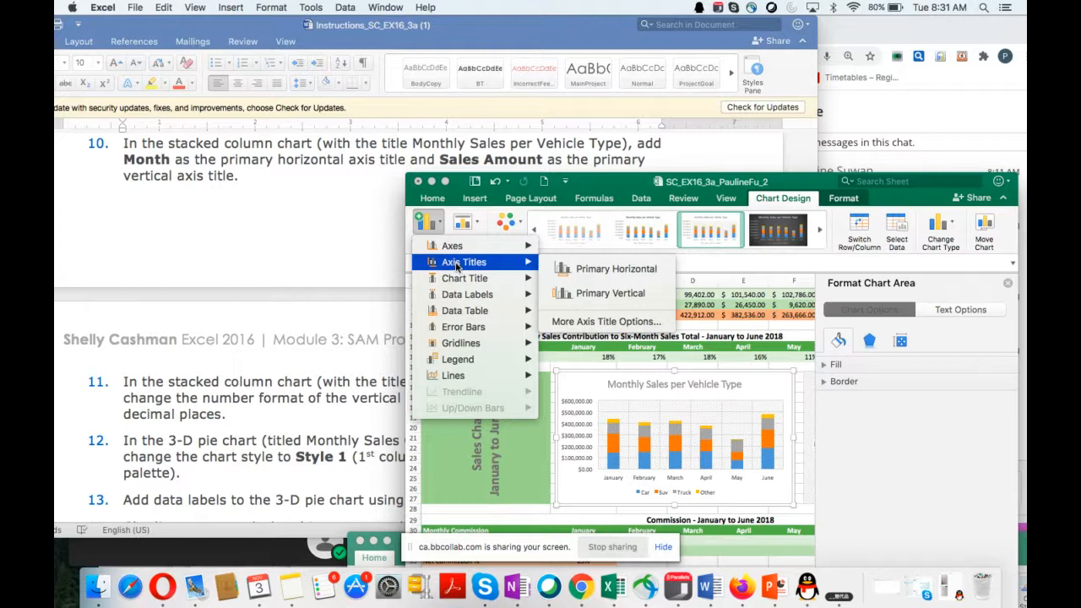
{"action": "left_click", "coordinate": [589, 271]}
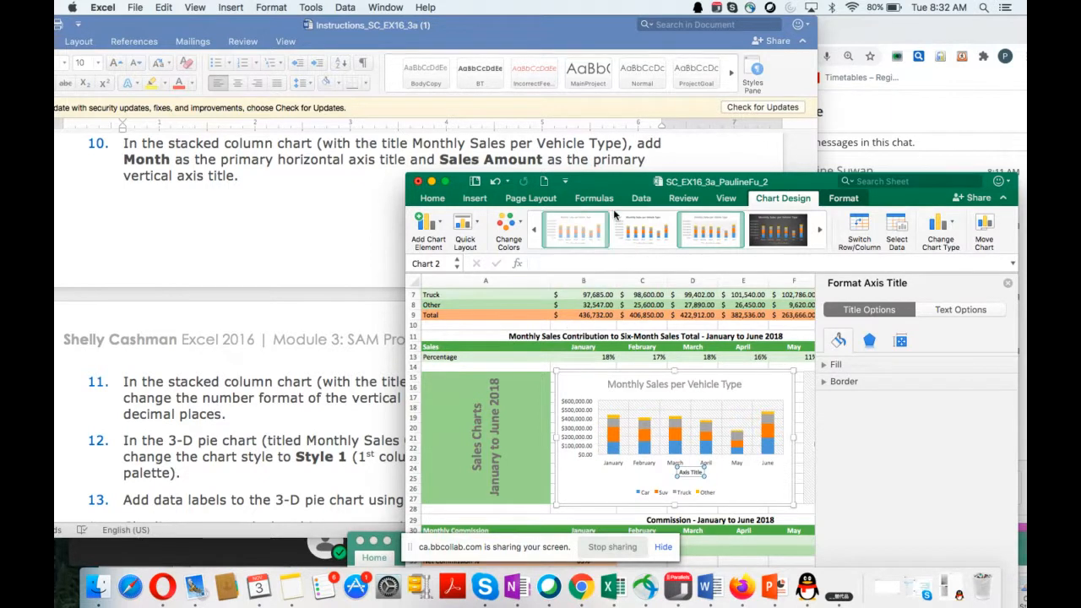
Step: Reposition and enlarge the workbook window so that both charts and the commission tables fit in view
{"action": "left_click_drag", "start_coordinate": [629, 185], "coordinate": [564, 121]}
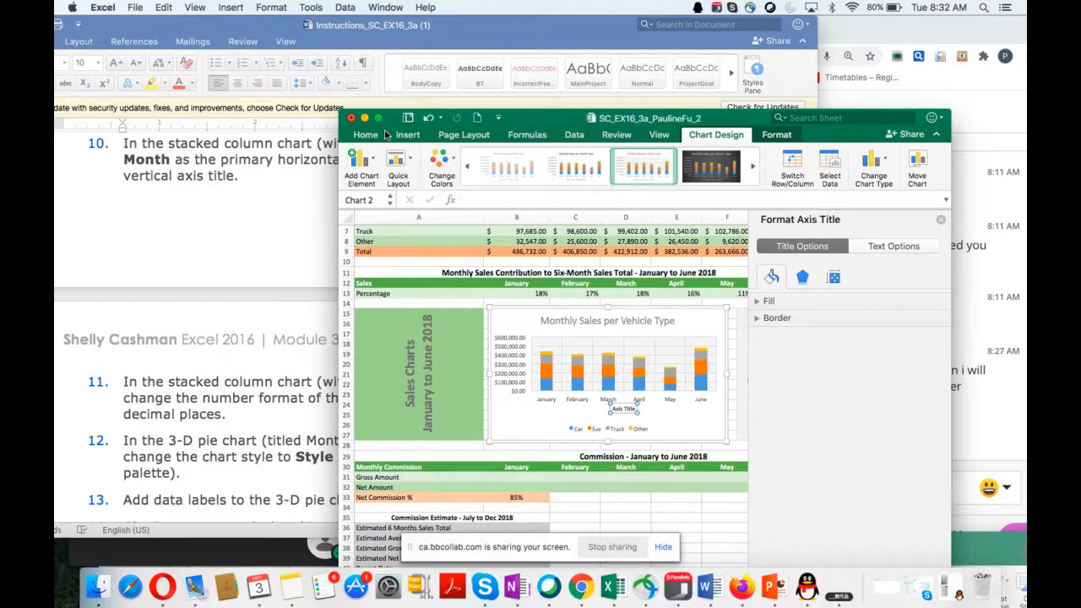
{"action": "left_click_drag", "start_coordinate": [537, 118], "coordinate": [455, 201]}
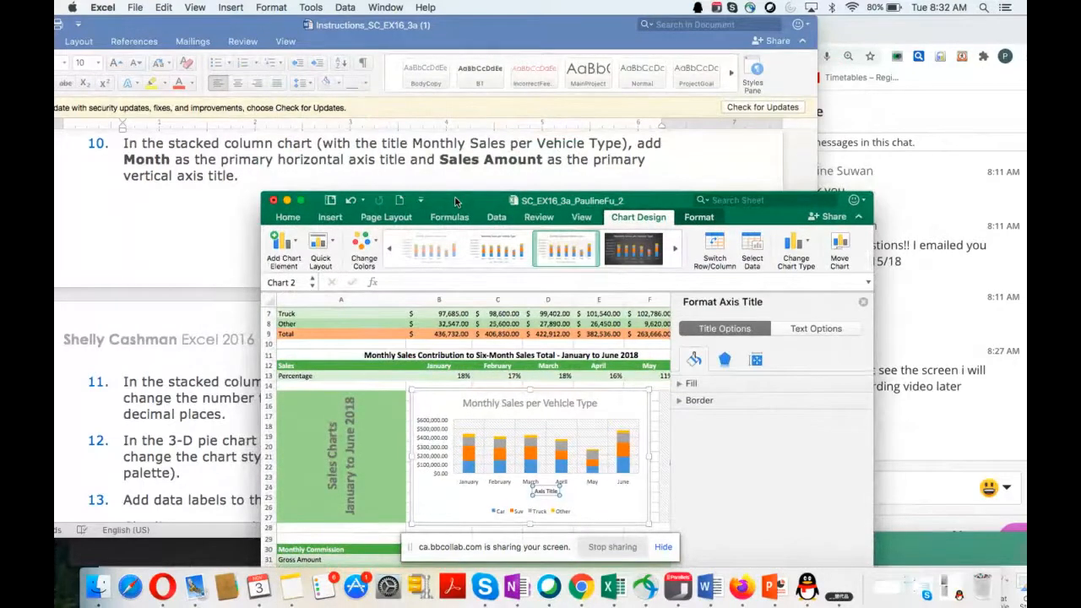
{"action": "left_click_drag", "start_coordinate": [454, 201], "coordinate": [419, 47]}
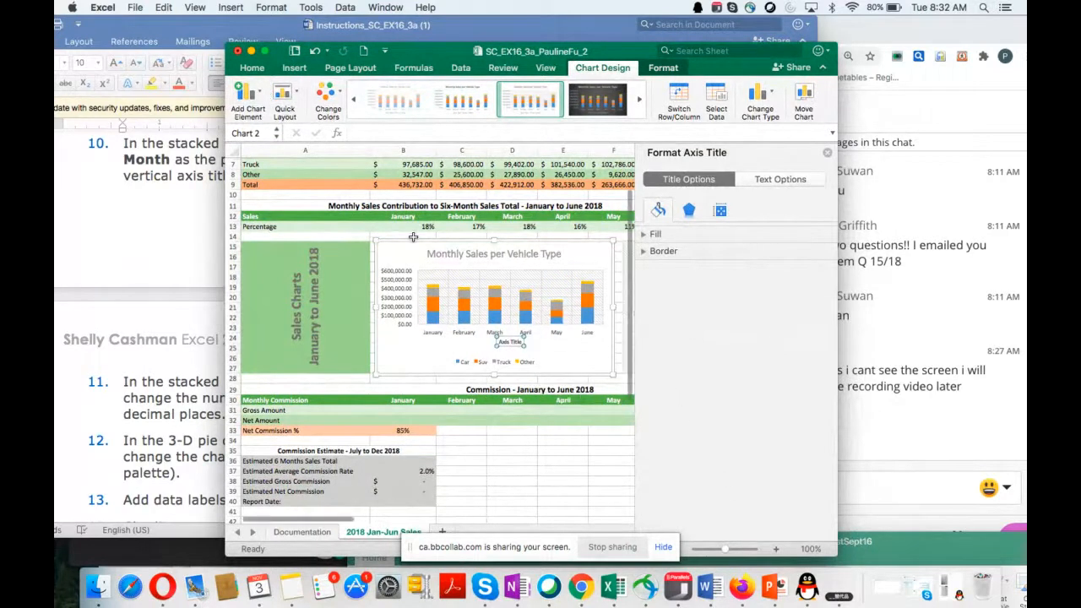
{"action": "left_click_drag", "start_coordinate": [834, 549], "coordinate": [1014, 564]}
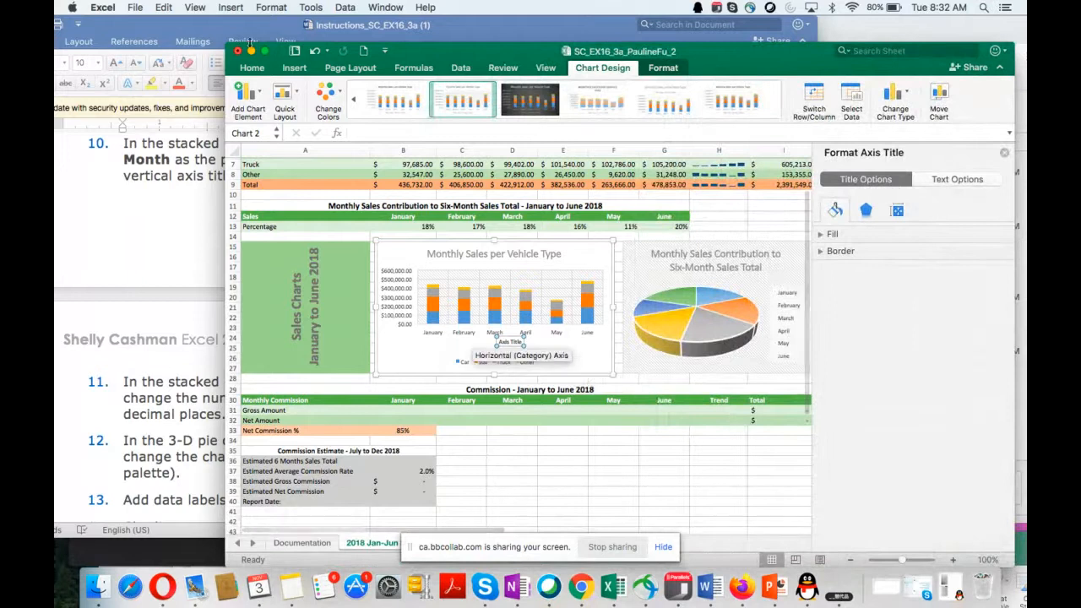
{"action": "left_click_drag", "start_coordinate": [226, 43], "coordinate": [101, 22]}
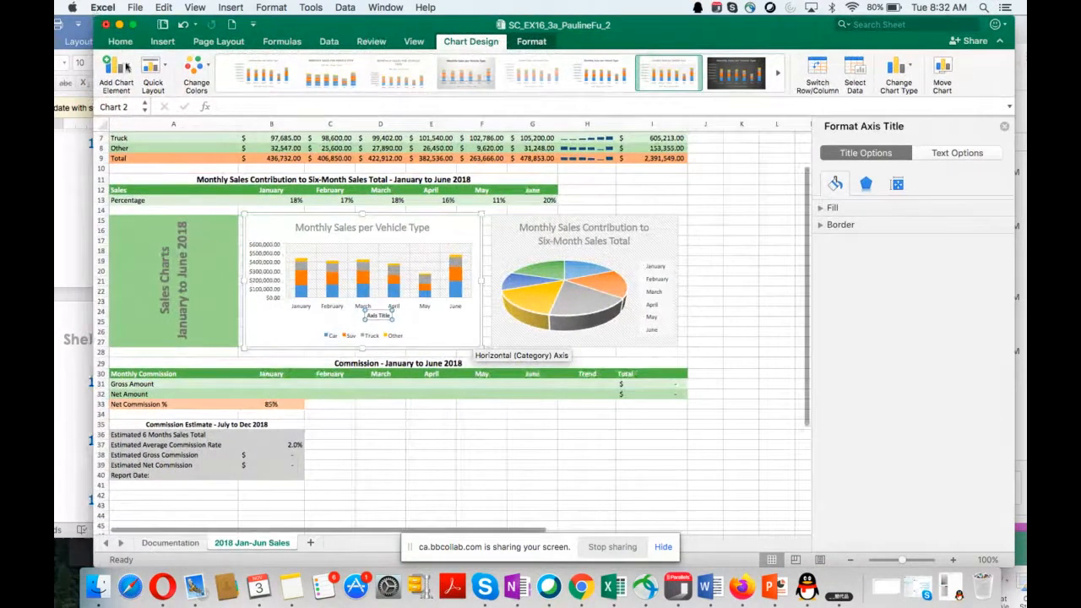
Step: Remove the primary horizontal axis title from the Monthly Sales per Vehicle Type chart
{"action": "left_click", "coordinate": [260, 222]}
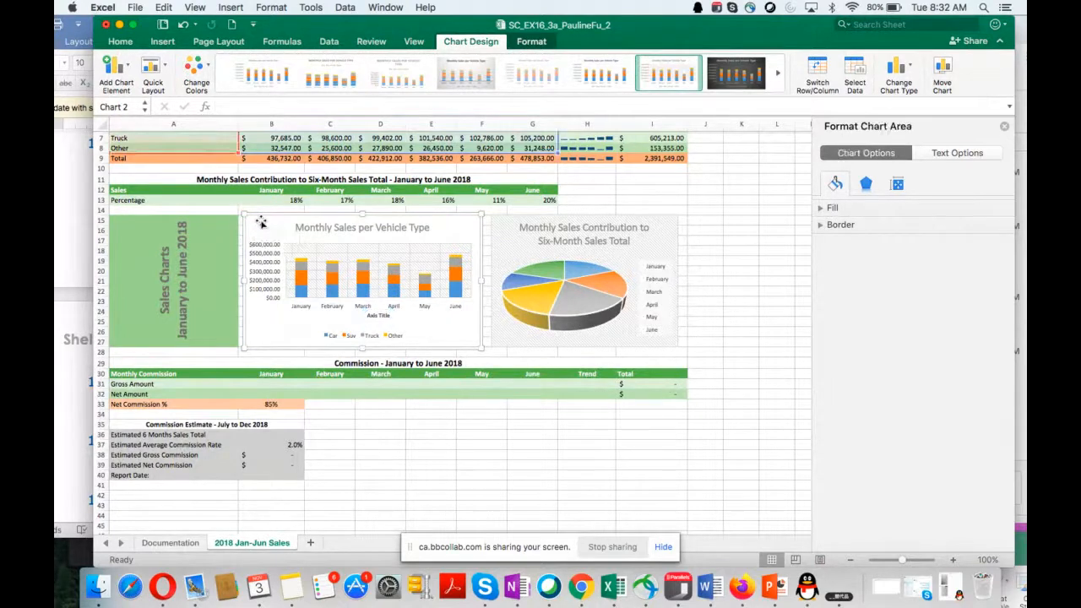
{"action": "left_click", "coordinate": [120, 73]}
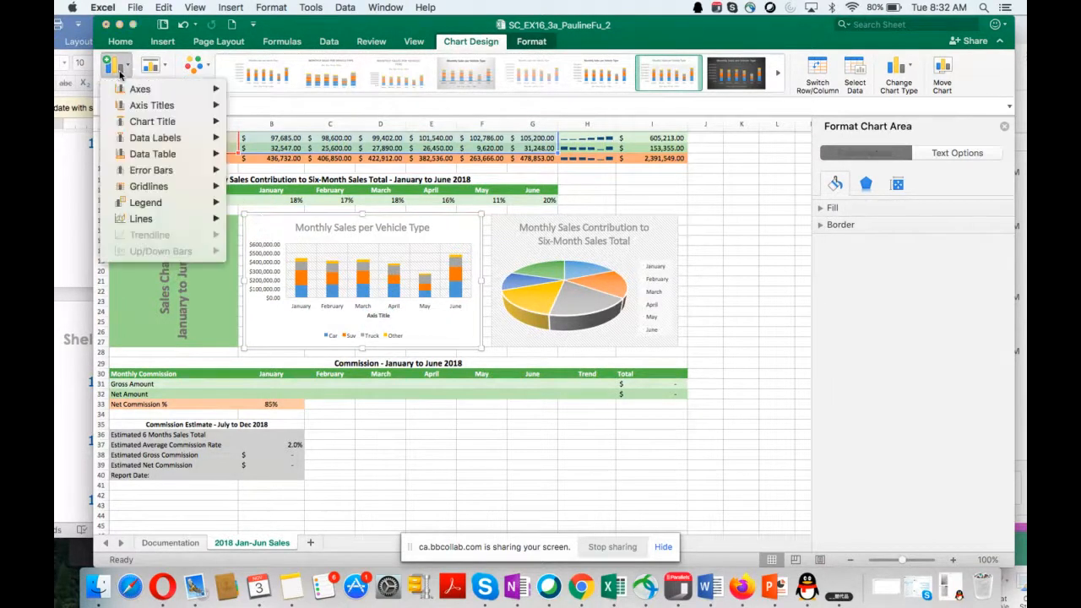
{"action": "mouse_move", "coordinate": [192, 106]}
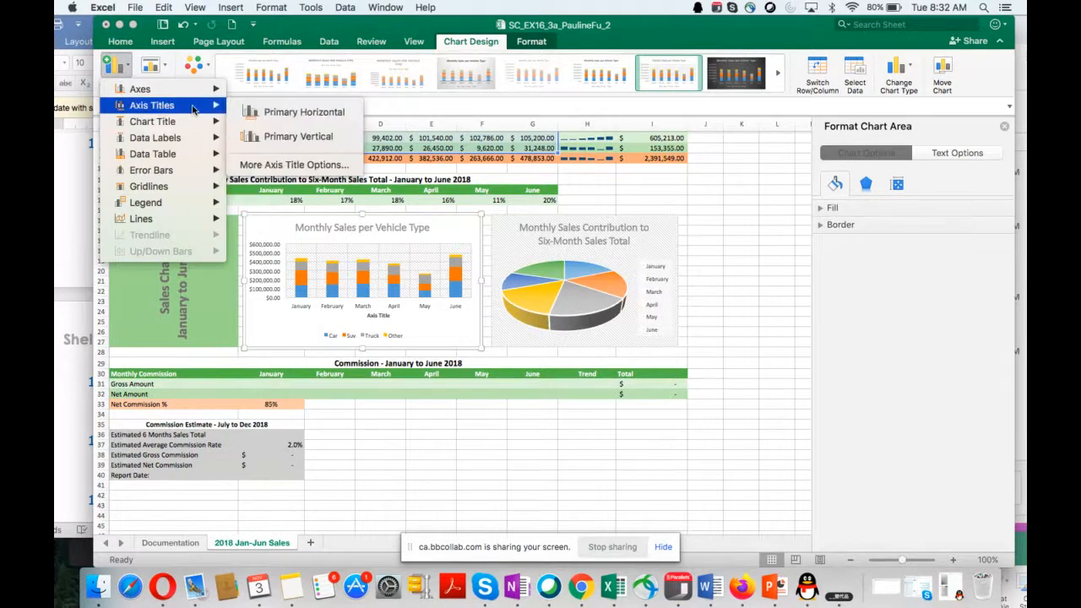
{"action": "left_click", "coordinate": [280, 113]}
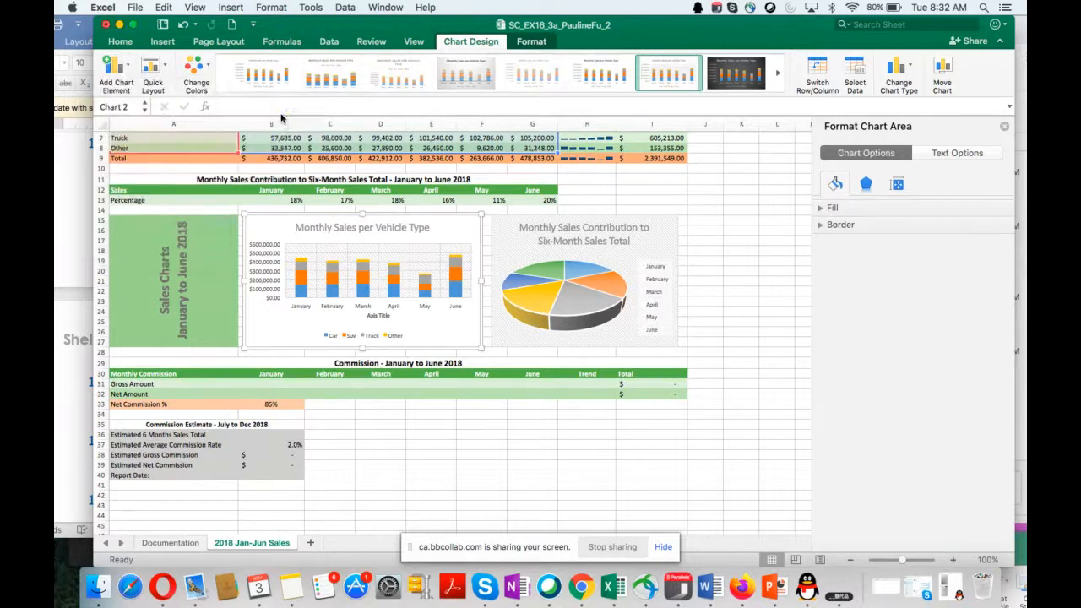
{"action": "left_click", "coordinate": [318, 331]}
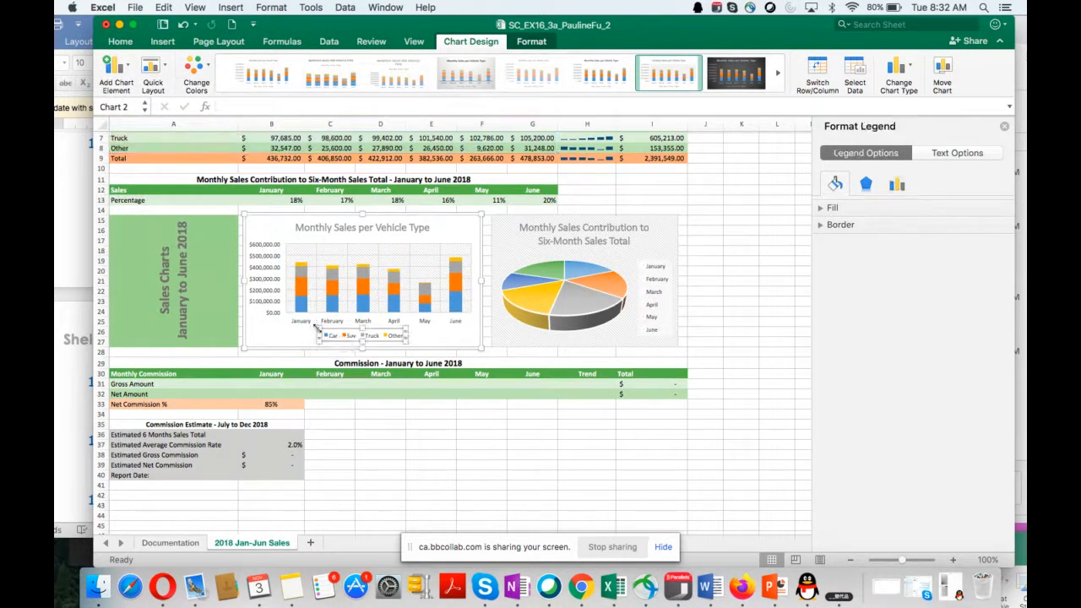
{"action": "left_click", "coordinate": [268, 332]}
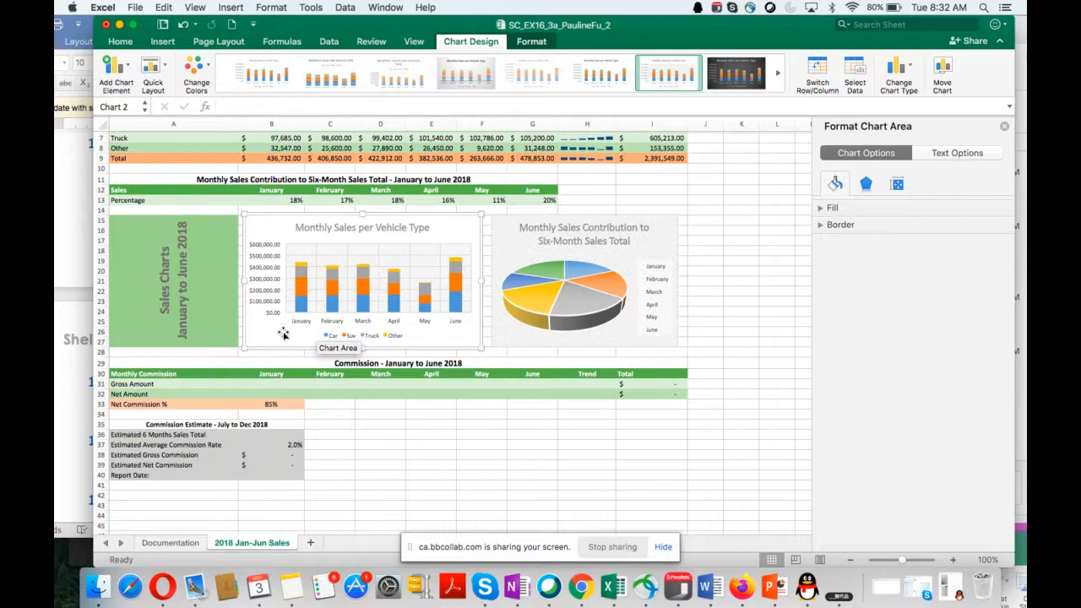
{"action": "right_click", "coordinate": [283, 333]}
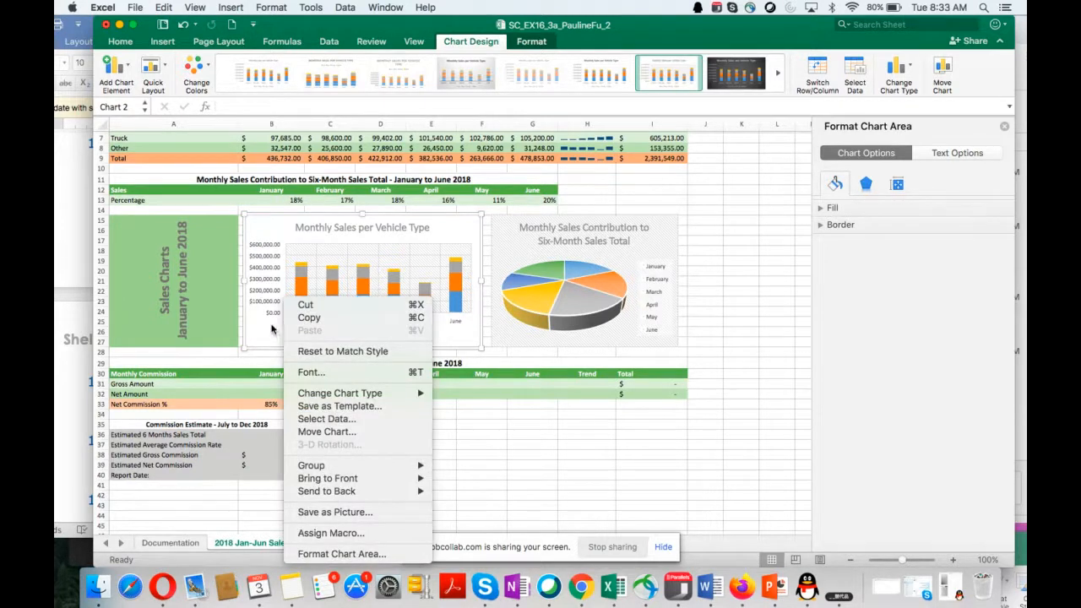
{"action": "left_click", "coordinate": [271, 329]}
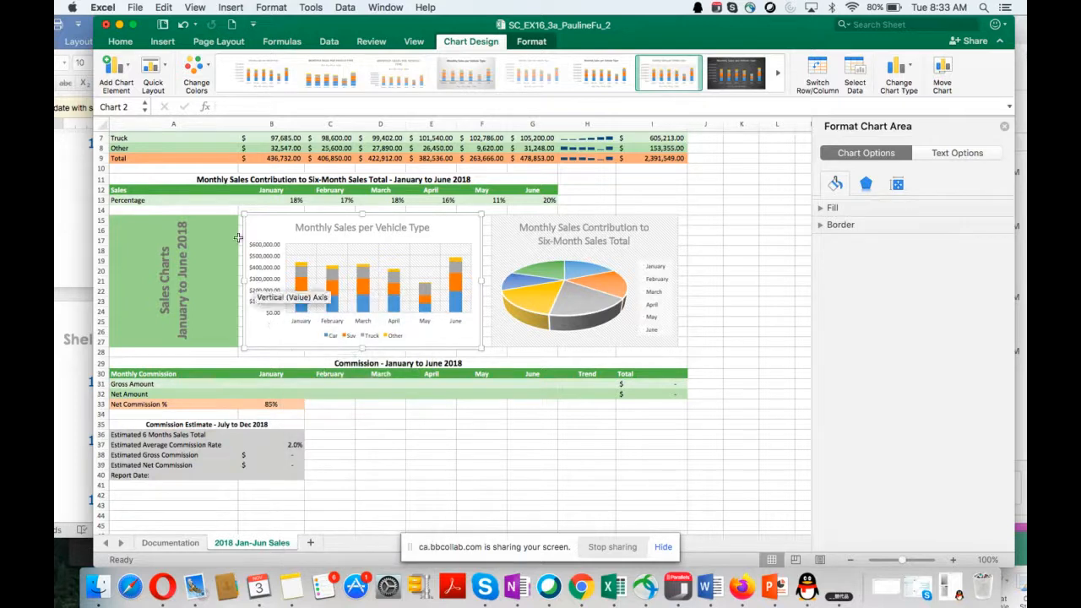
{"action": "left_click", "coordinate": [113, 74]}
{"action": "mouse_move", "coordinate": [139, 113]}
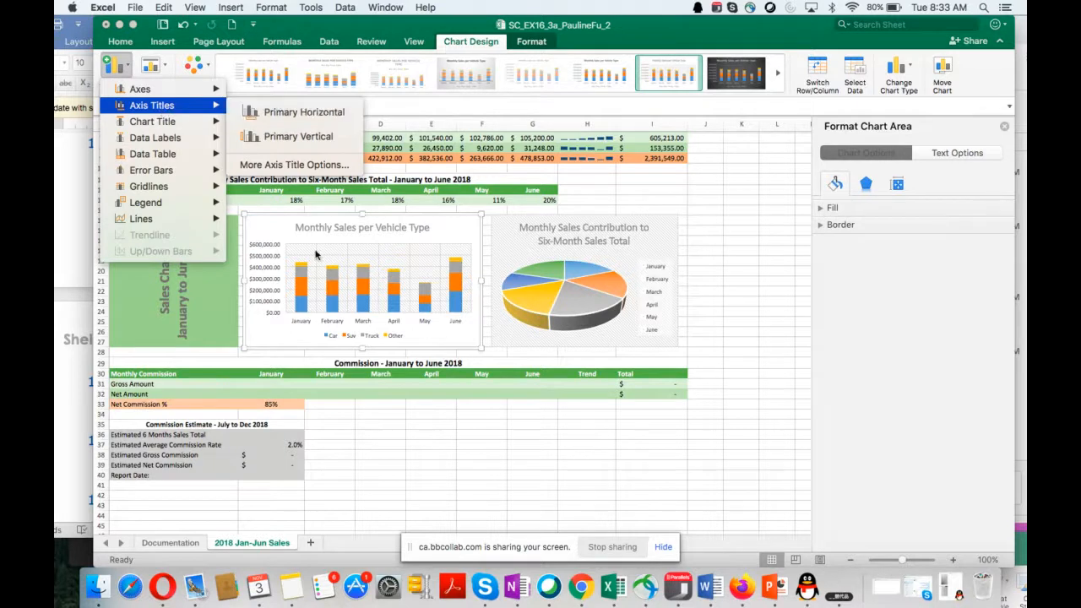
{"action": "left_click", "coordinate": [308, 339]}
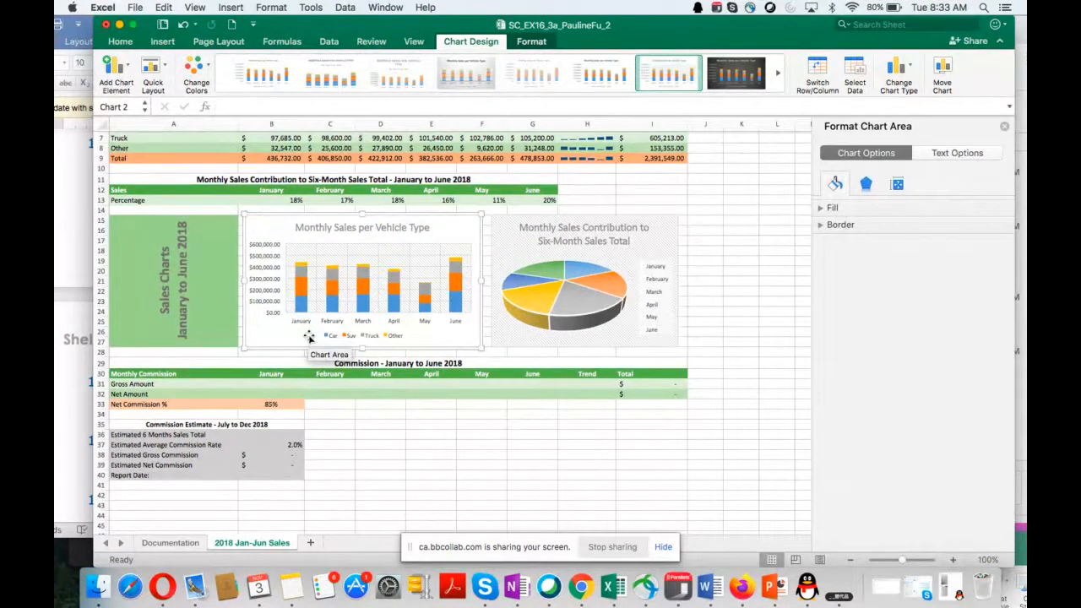
{"action": "left_click", "coordinate": [304, 337]}
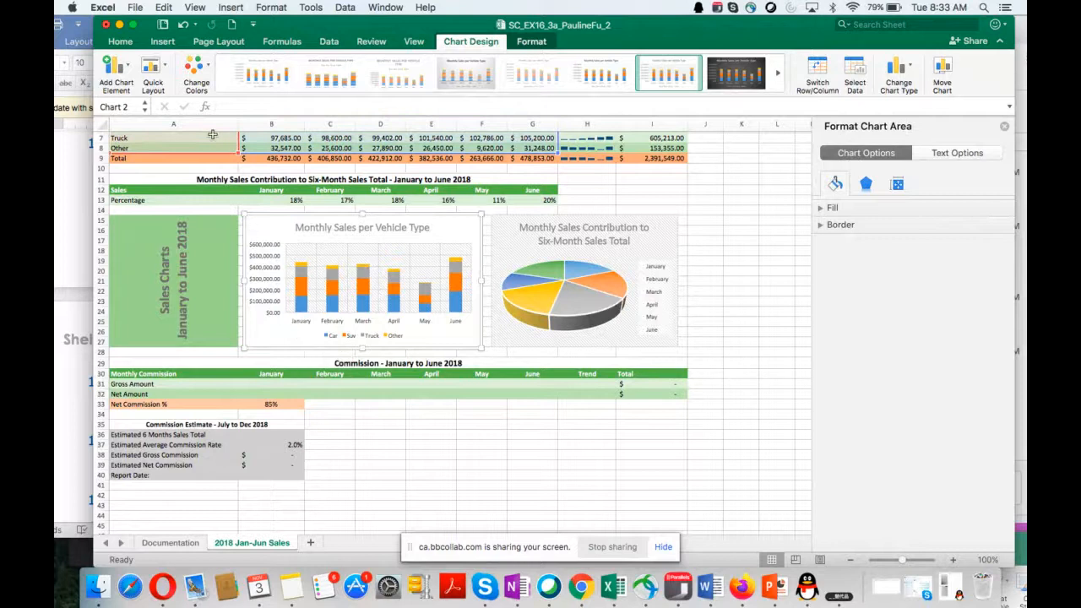
{"action": "left_click", "coordinate": [115, 75]}
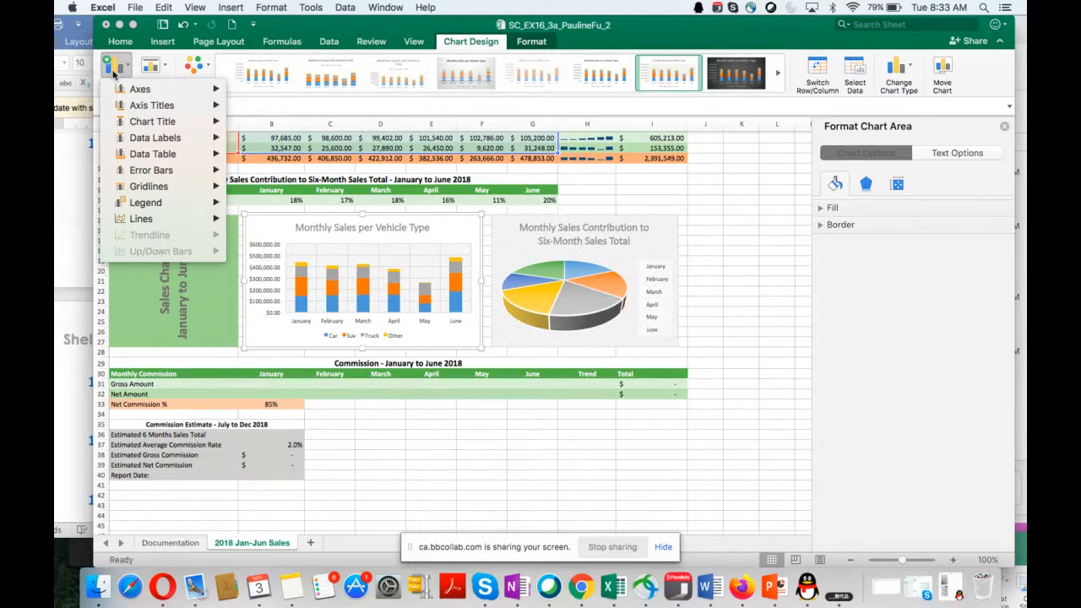
{"action": "mouse_move", "coordinate": [130, 108]}
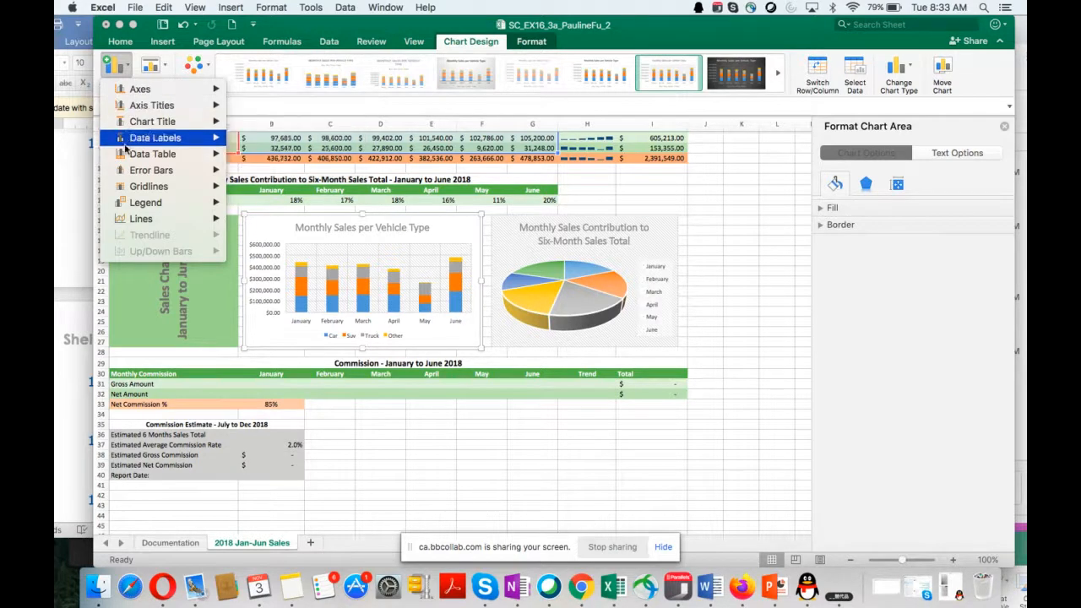
{"action": "scroll", "coordinate": [338, 308], "scroll_direction": "down", "scroll_amount": 3}
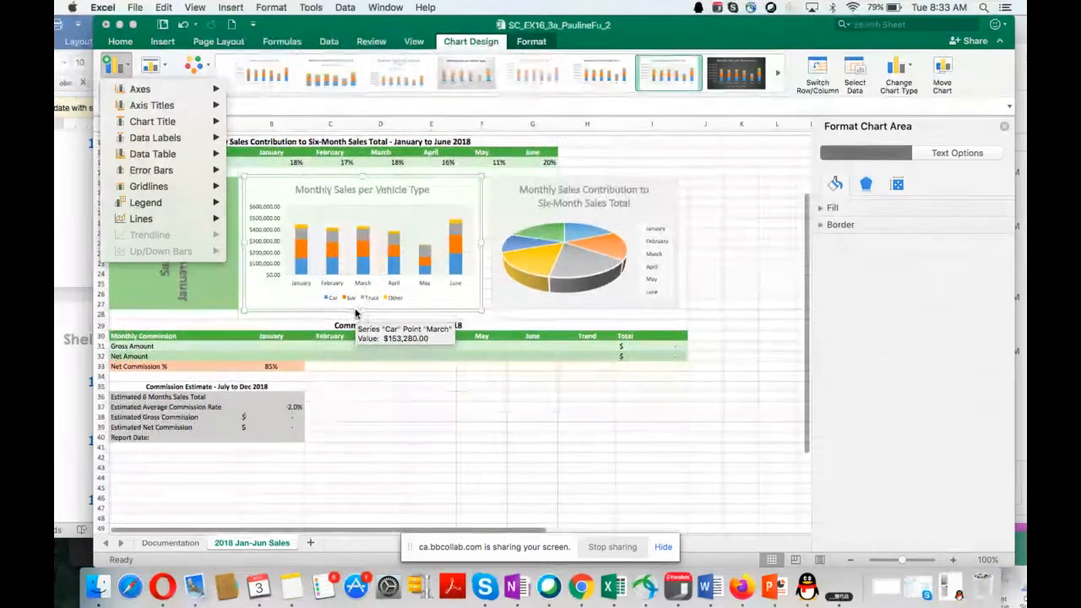
{"action": "left_click", "coordinate": [321, 315]}
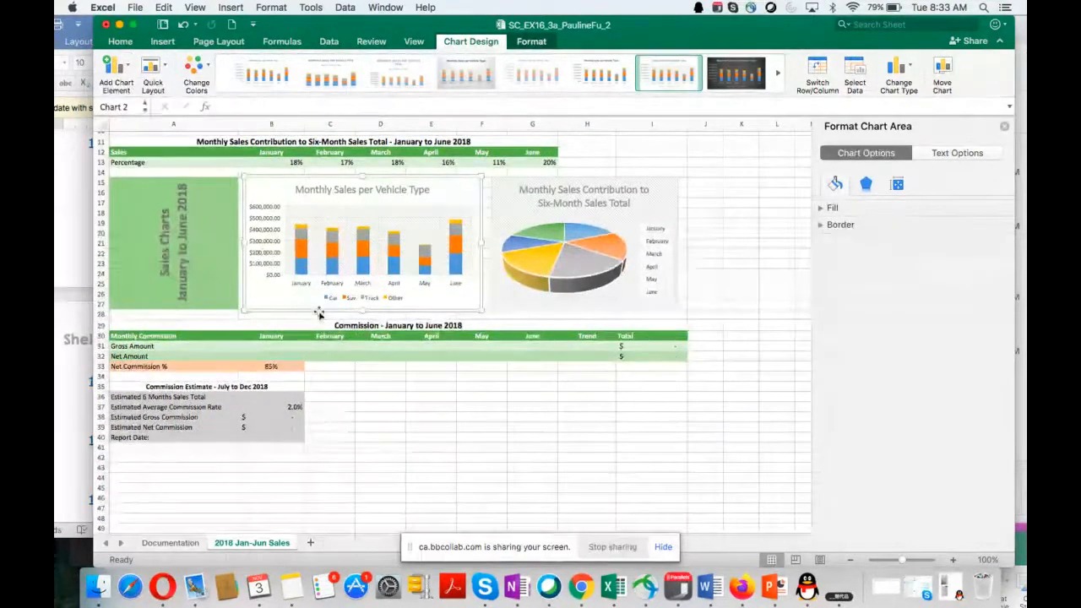
{"action": "left_click", "coordinate": [319, 314]}
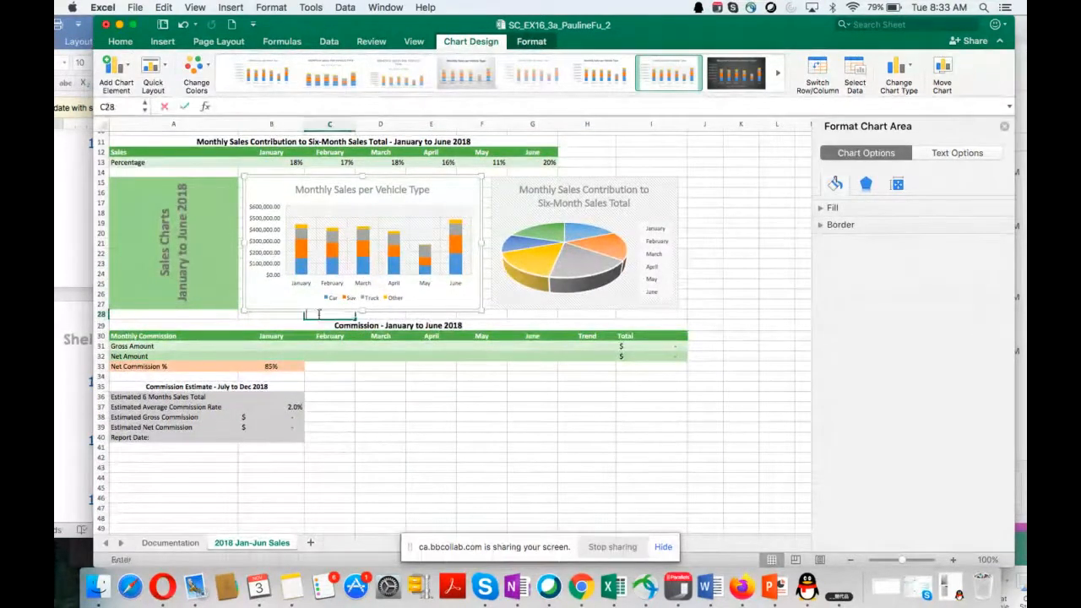
Step: Look through the horizontal axis and chart area formatting options of the stacked column chart, including size, properties, alt text and text options
{"action": "left_click", "coordinate": [302, 288]}
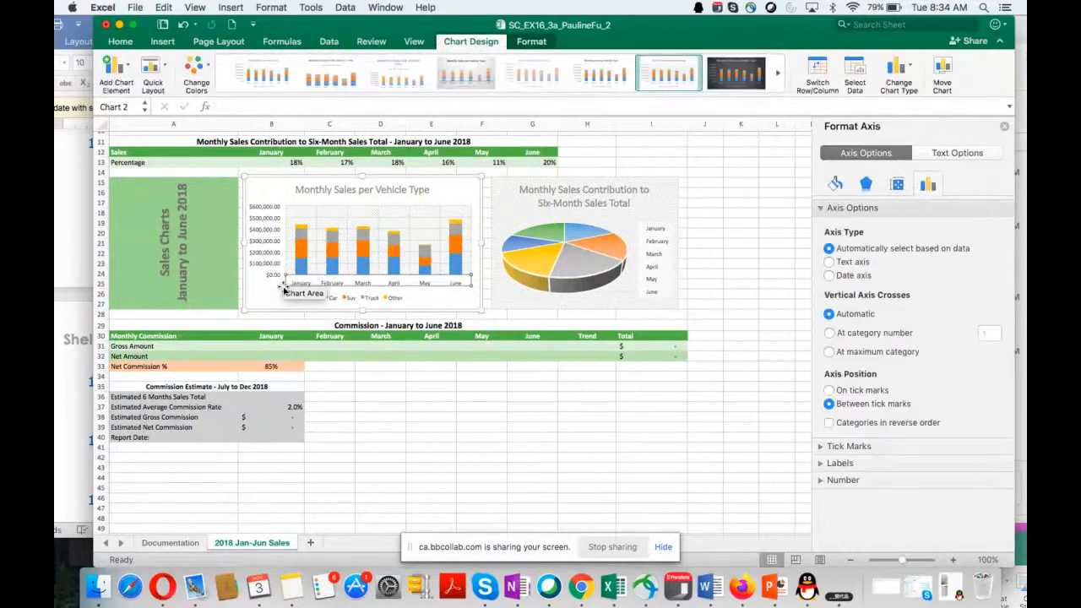
{"action": "left_click", "coordinate": [437, 300]}
{"action": "right_click", "coordinate": [434, 298]}
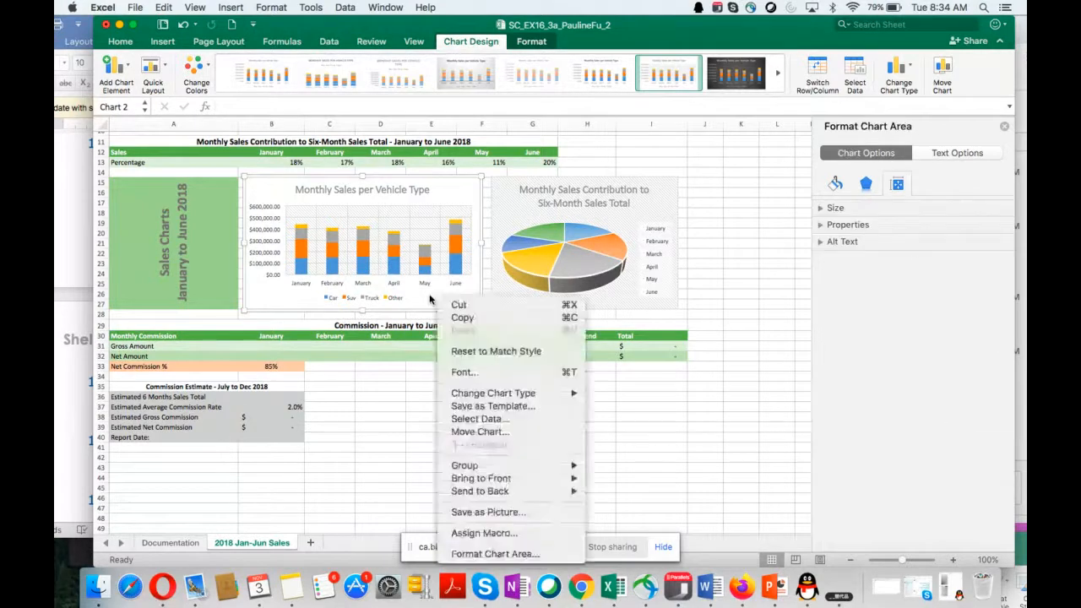
{"action": "key", "text": "Escape"}
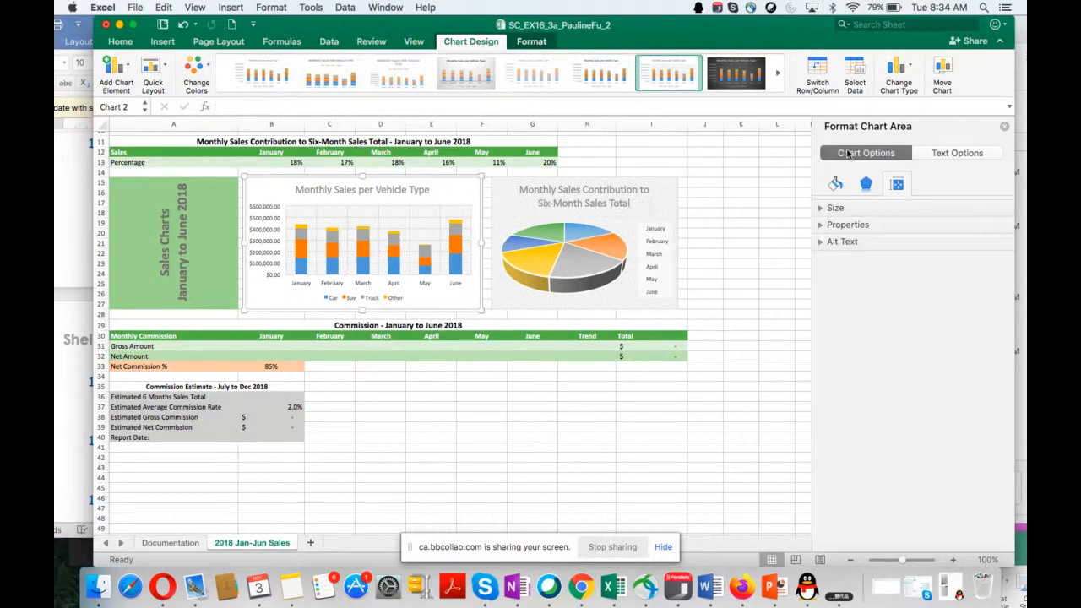
{"action": "left_click", "coordinate": [848, 155]}
{"action": "left_click", "coordinate": [866, 185]}
{"action": "left_click", "coordinate": [896, 188]}
{"action": "left_click", "coordinate": [860, 226]}
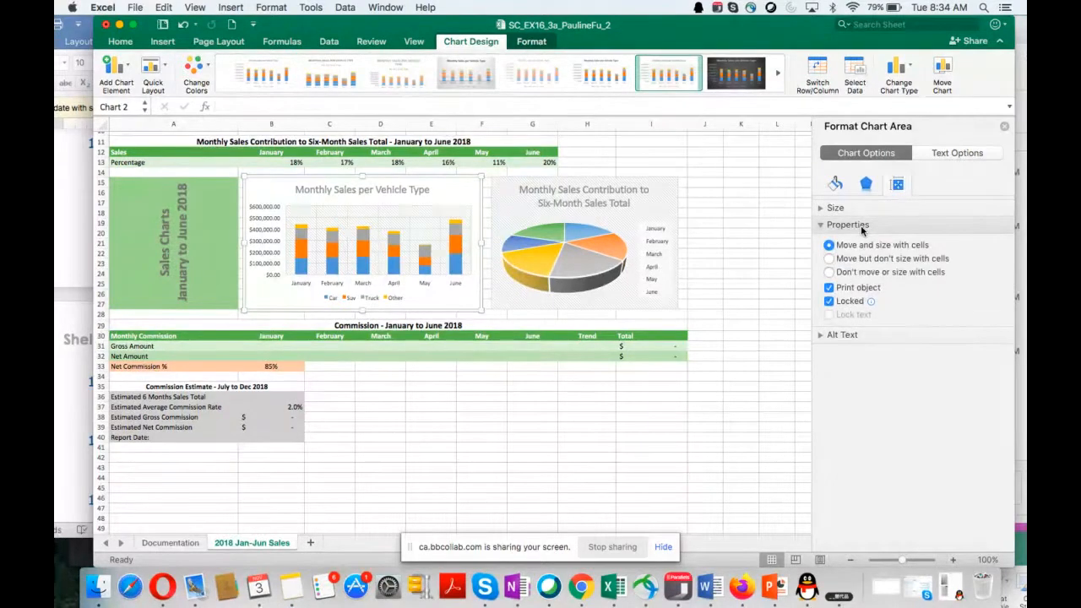
{"action": "left_click", "coordinate": [843, 335]}
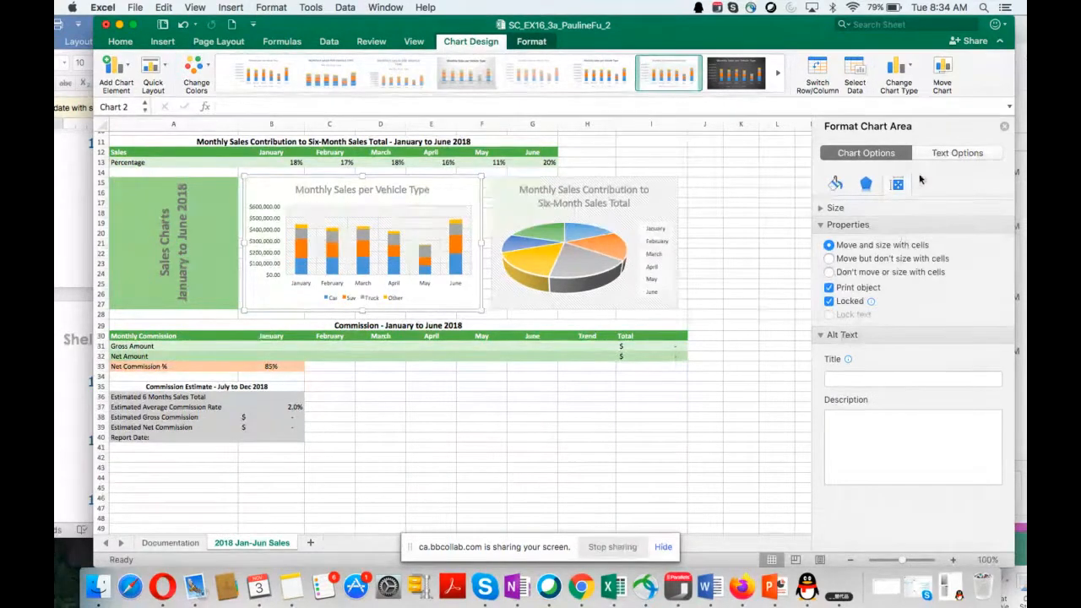
{"action": "left_click", "coordinate": [940, 153]}
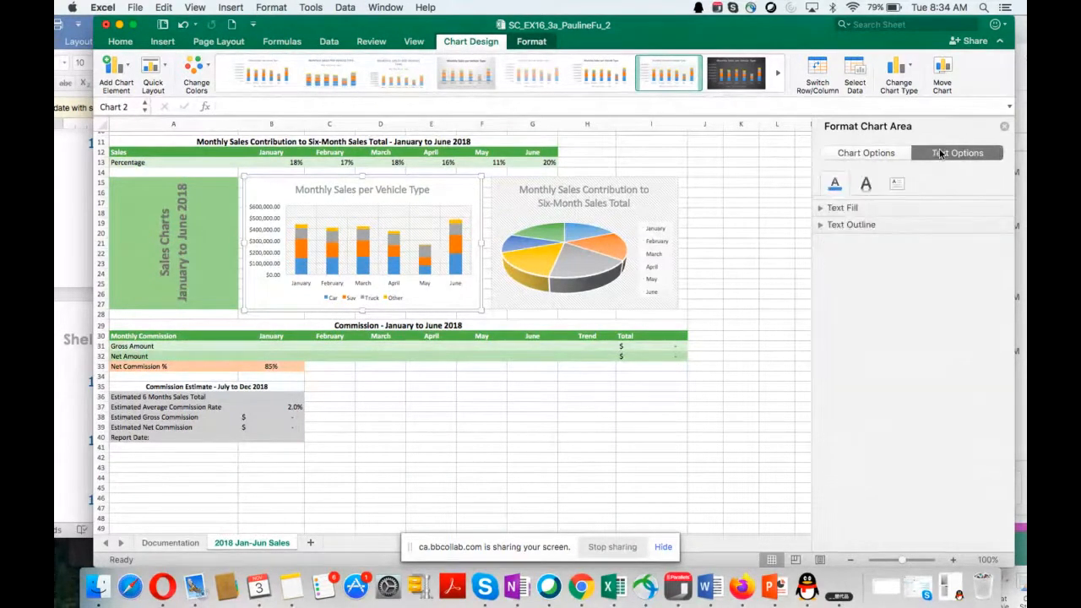
{"action": "left_click", "coordinate": [891, 154]}
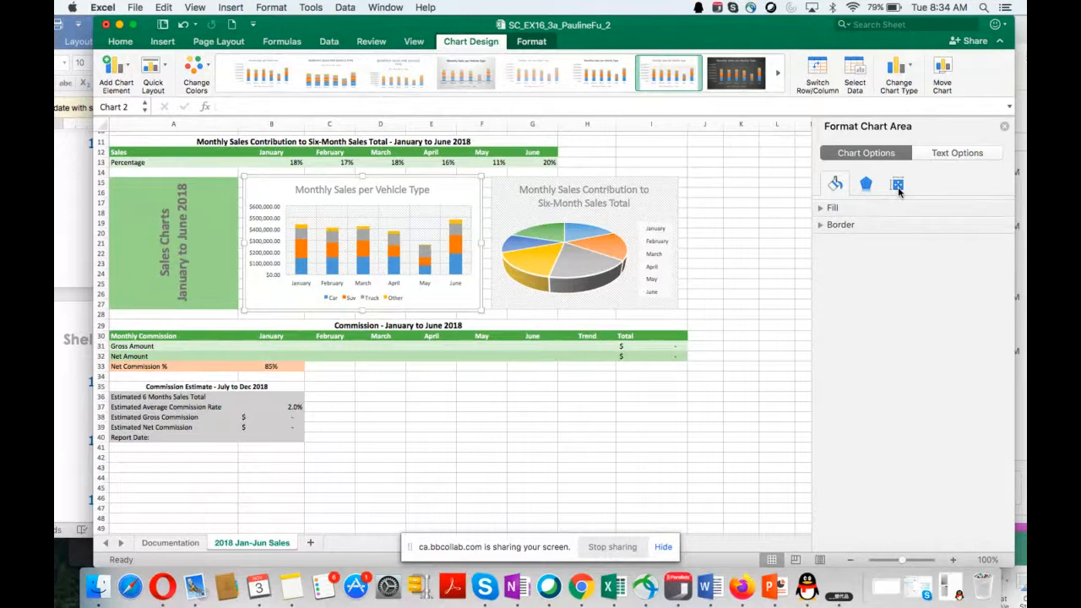
{"action": "left_click", "coordinate": [898, 186]}
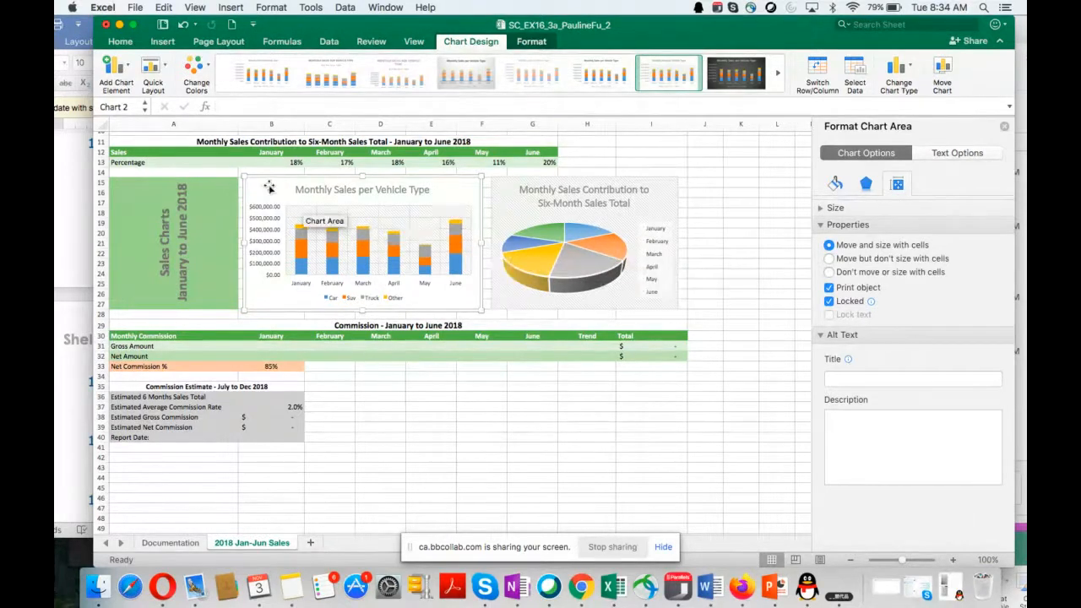
Step: Try to add a primary horizontal axis title to the Monthly Sales per Vehicle Type chart
{"action": "left_click", "coordinate": [122, 76]}
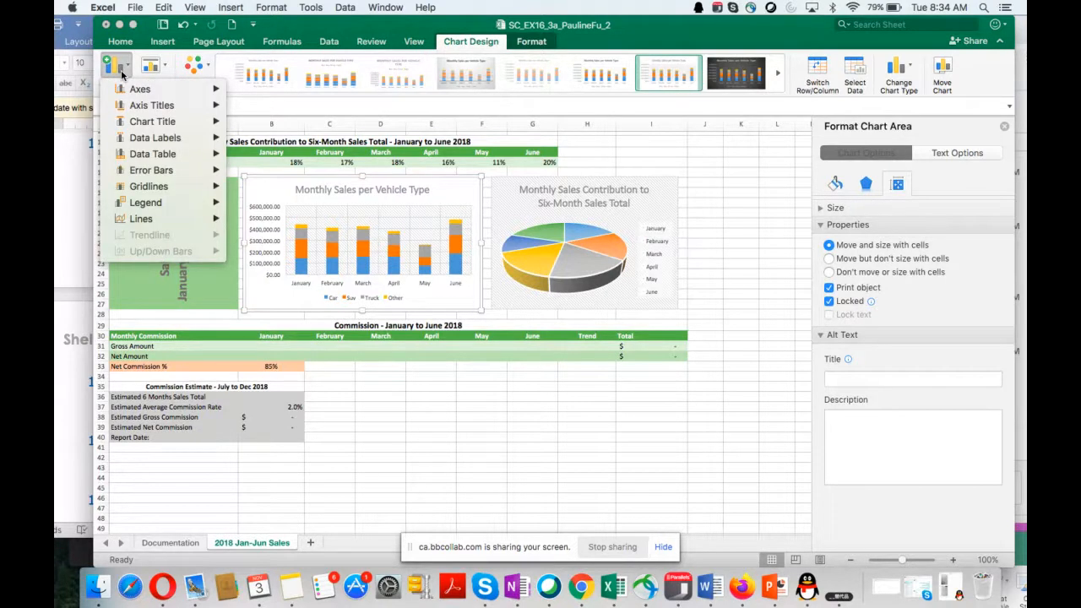
{"action": "mouse_move", "coordinate": [139, 112]}
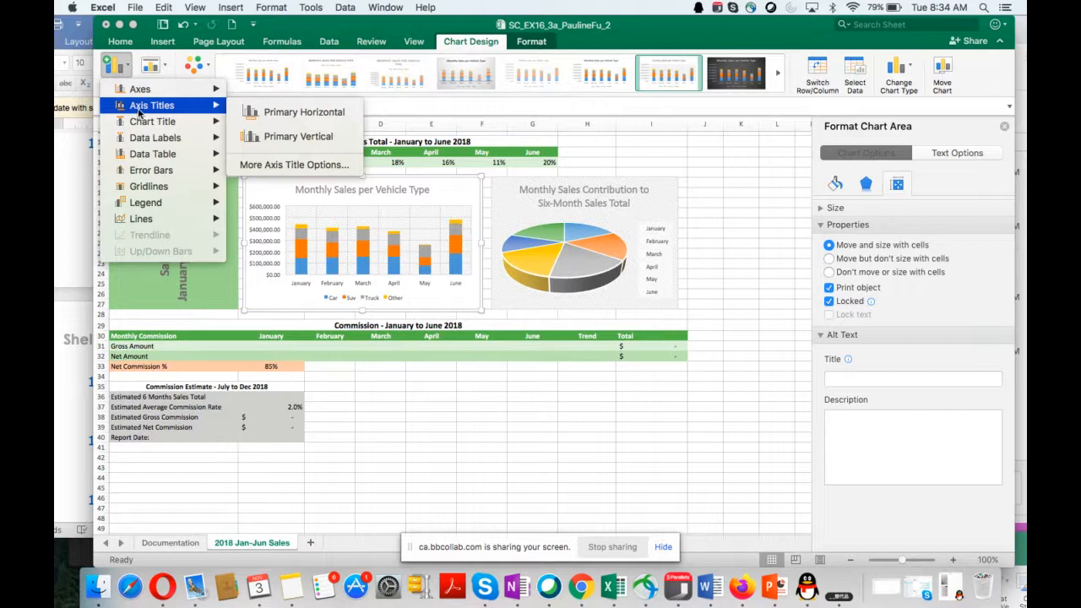
{"action": "left_click", "coordinate": [268, 116]}
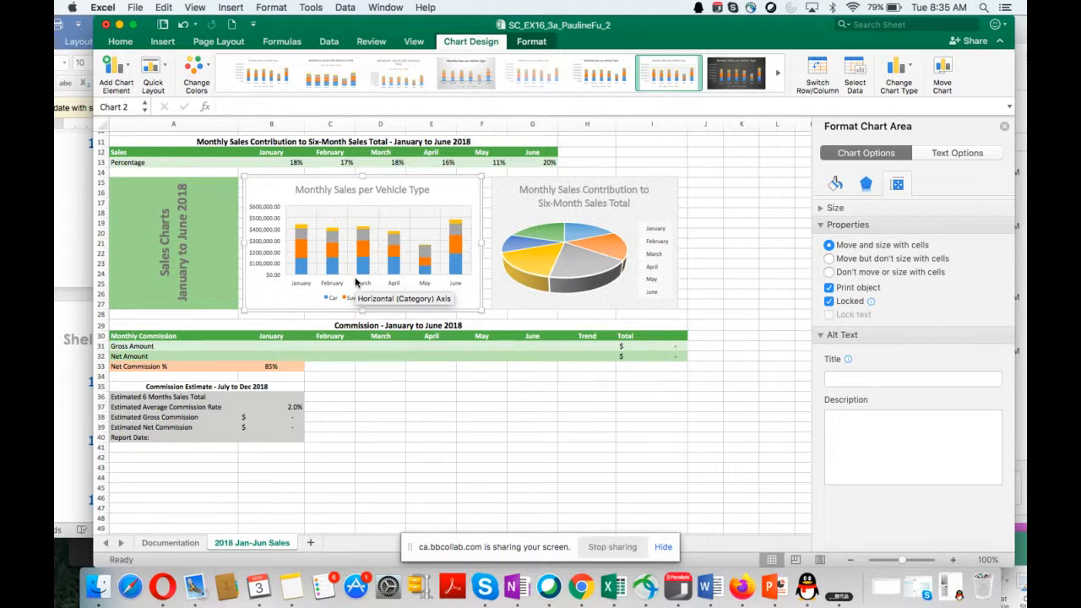
{"action": "left_click", "coordinate": [356, 282]}
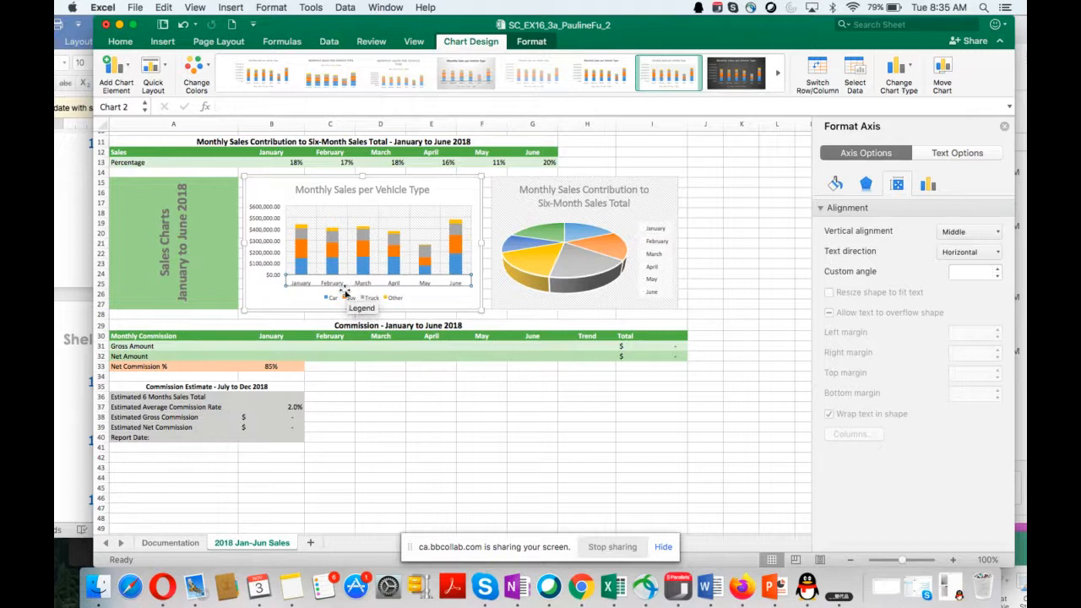
{"action": "left_click", "coordinate": [417, 297]}
{"action": "right_click", "coordinate": [416, 297]}
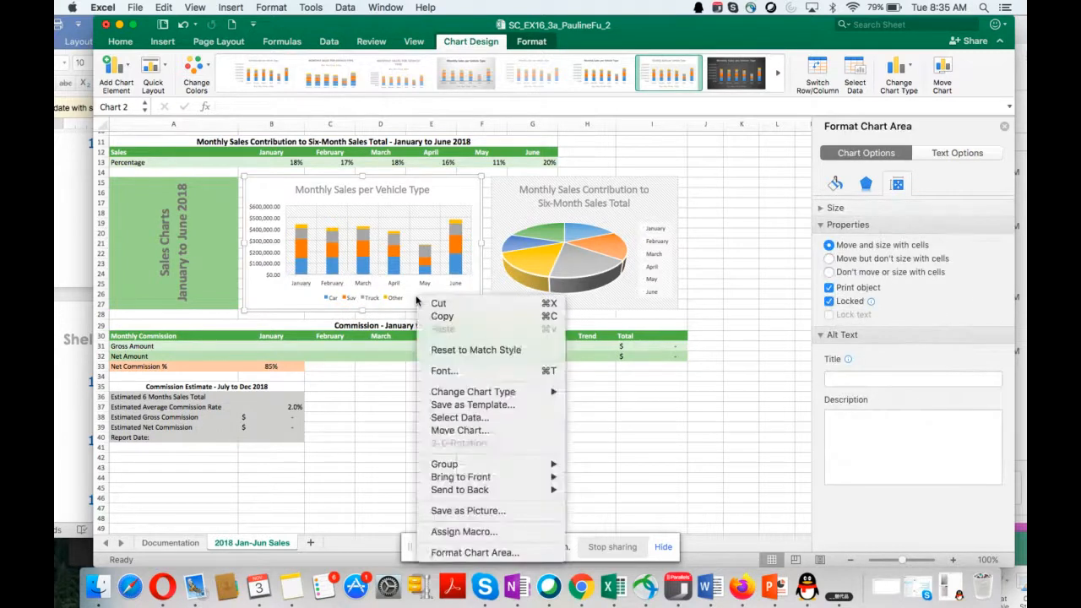
{"action": "left_click", "coordinate": [282, 299]}
Step: Add a primary vertical axis title to the Monthly Sales per Vehicle Type chart
{"action": "left_click", "coordinate": [118, 76]}
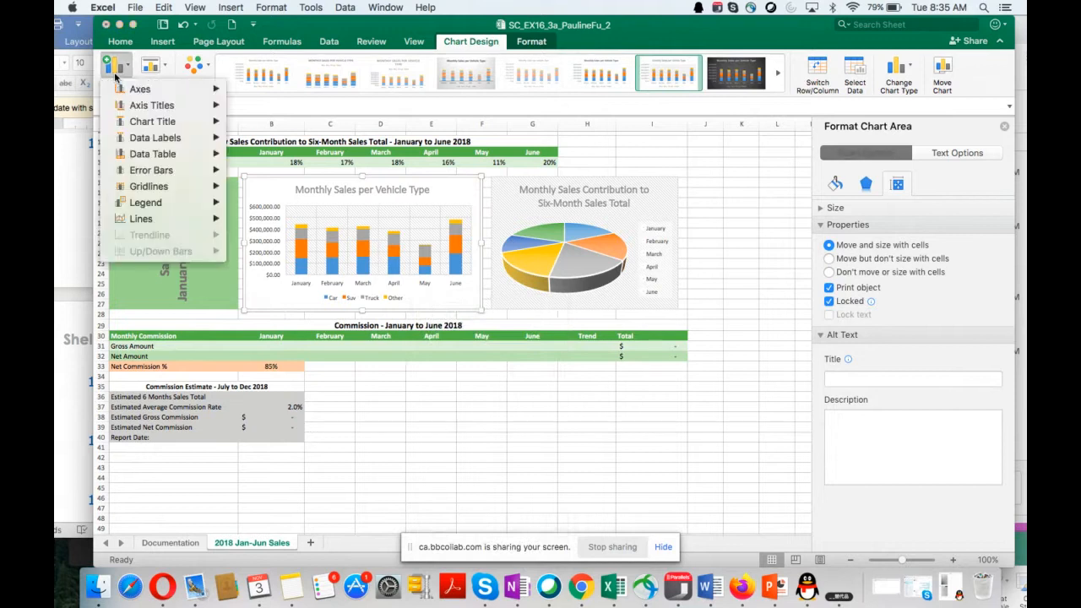
{"action": "mouse_move", "coordinate": [145, 106]}
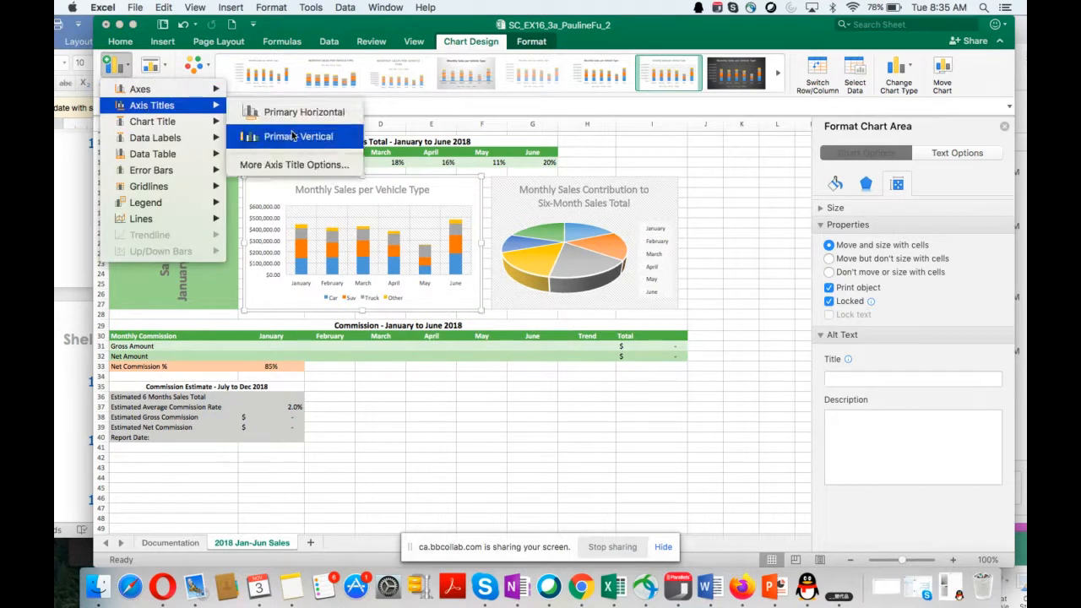
{"action": "left_click", "coordinate": [287, 139]}
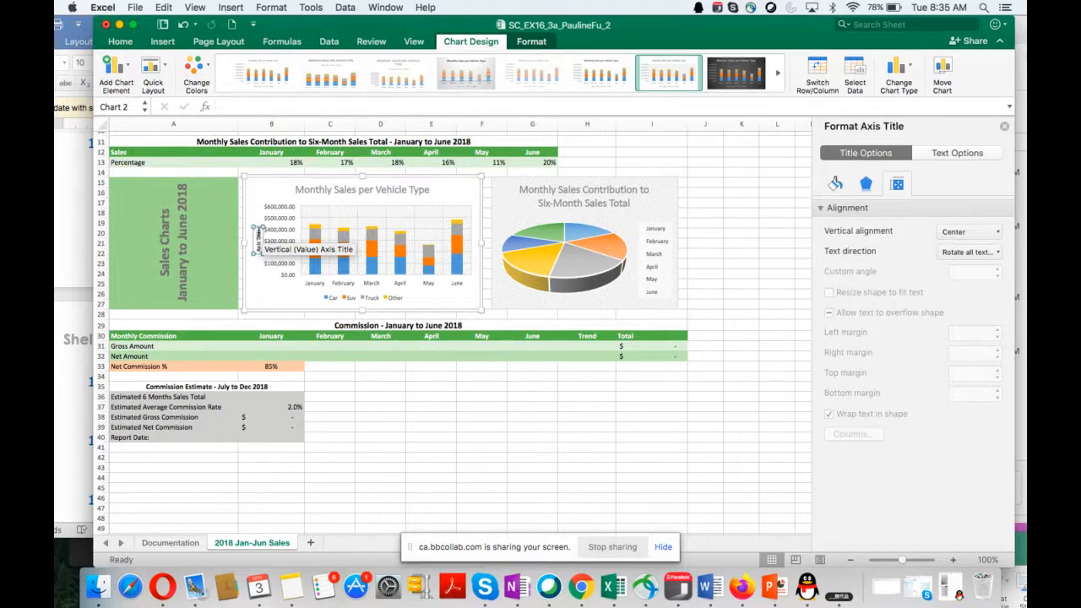
Step: Move the workbook window to reveal instruction 10 and set the stacked column chart's vertical axis title to Sale Amount
{"action": "left_click_drag", "start_coordinate": [300, 26], "coordinate": [483, 106]}
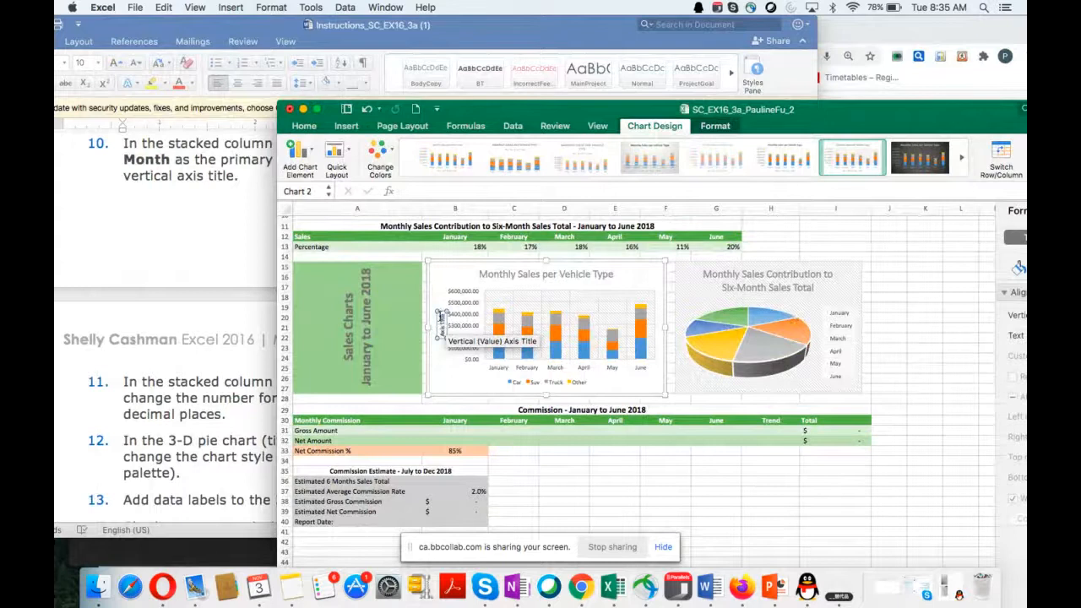
{"action": "left_click_drag", "start_coordinate": [440, 316], "coordinate": [440, 337]}
{"action": "type", "text": "Sales Amount"}
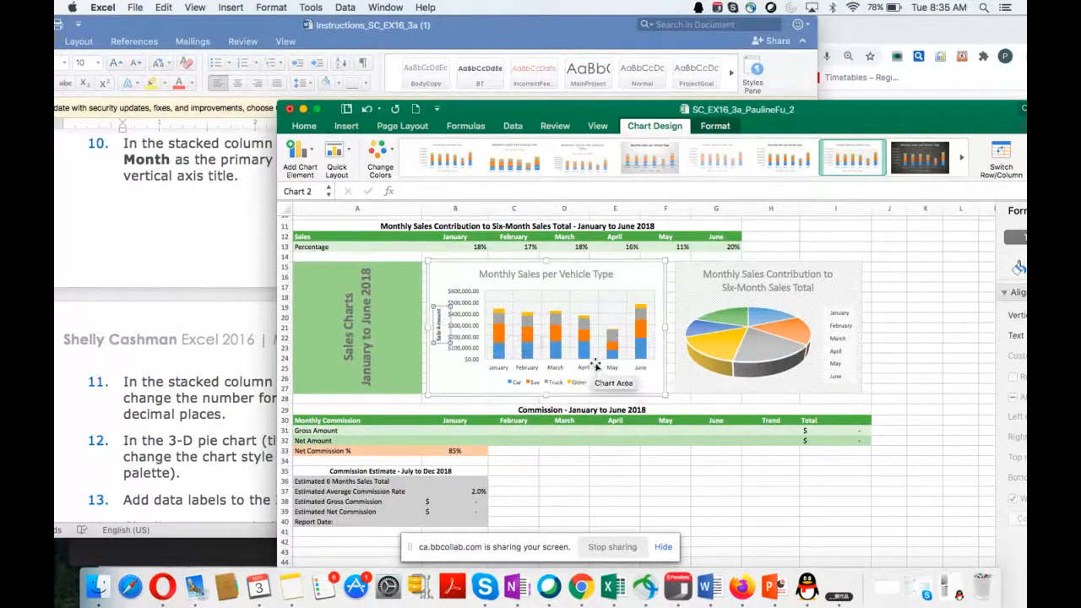
{"action": "scroll", "coordinate": [595, 364], "scroll_direction": "down", "scroll_amount": 1}
{"action": "scroll", "coordinate": [595, 365], "scroll_direction": "up", "scroll_amount": 1}
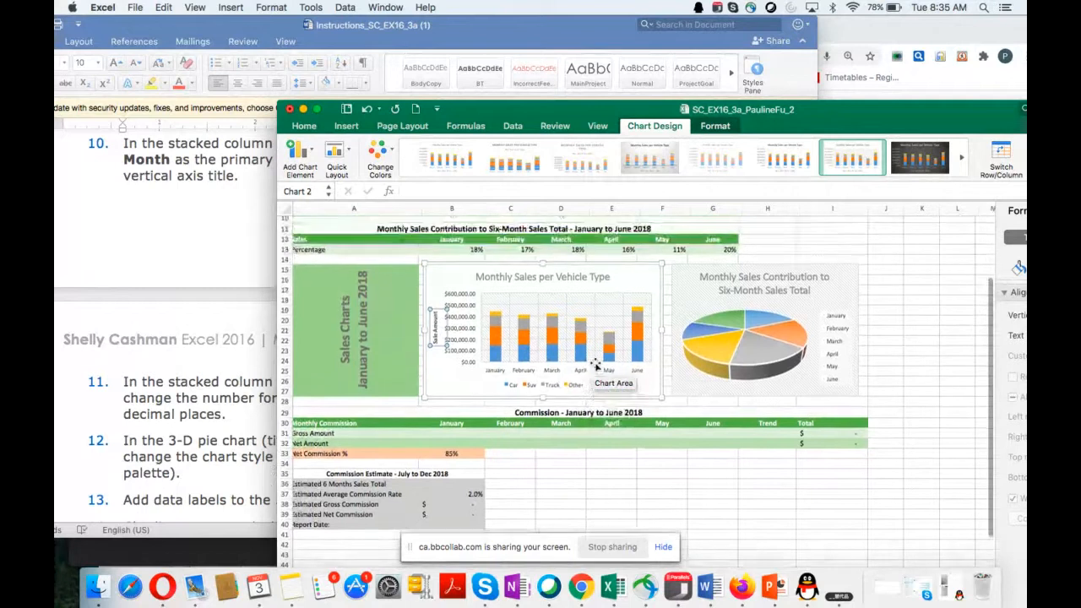
Step: Add a primary horizontal axis title to the Monthly Sales per Vehicle Type chart
{"action": "left_click", "coordinate": [438, 378]}
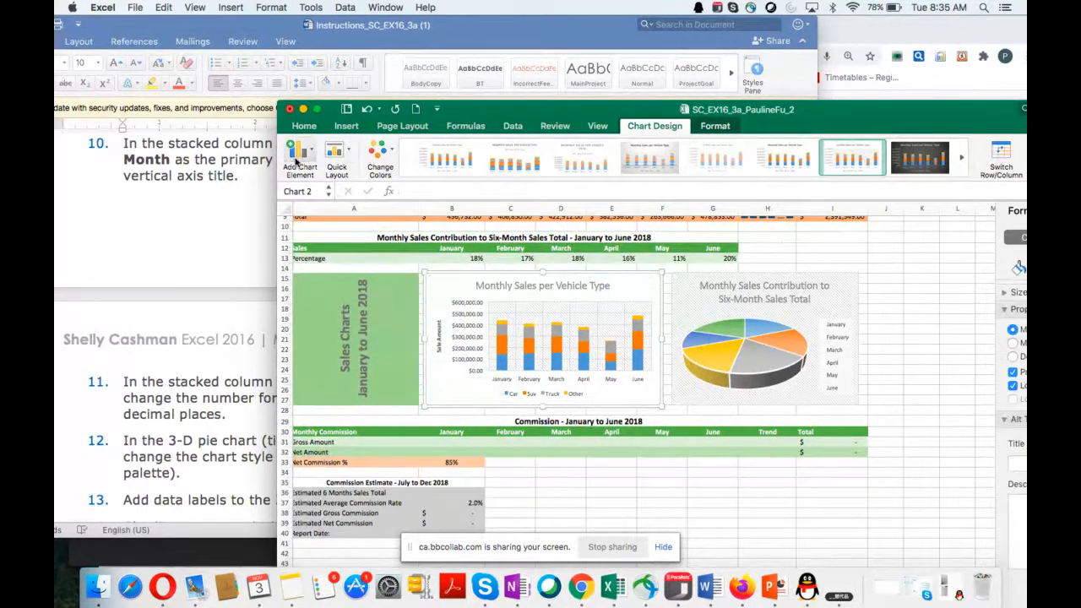
{"action": "left_click", "coordinate": [295, 156]}
{"action": "mouse_move", "coordinate": [337, 189]}
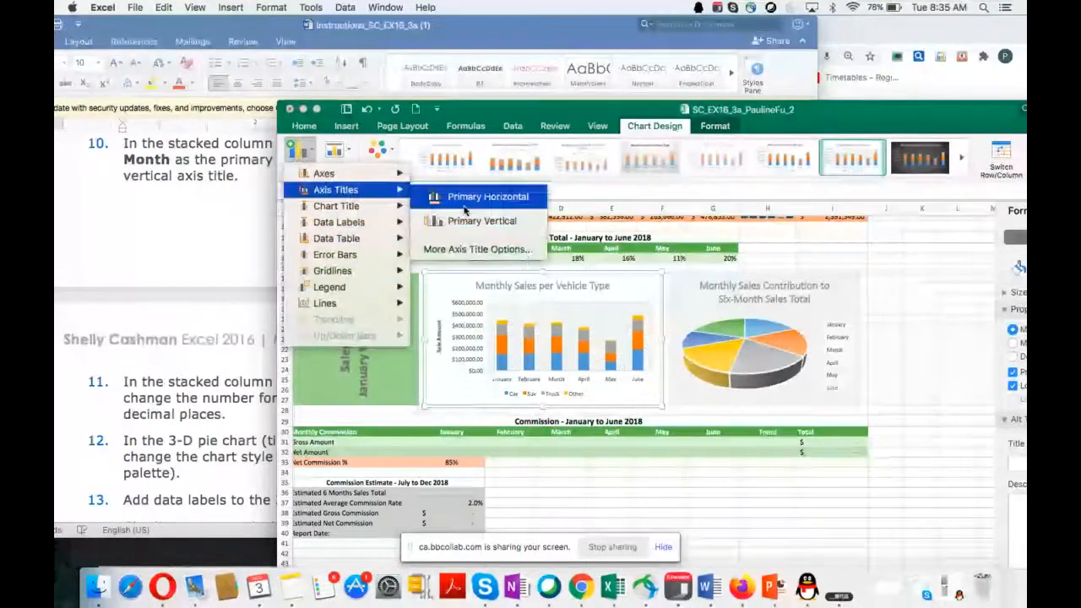
{"action": "left_click", "coordinate": [473, 197]}
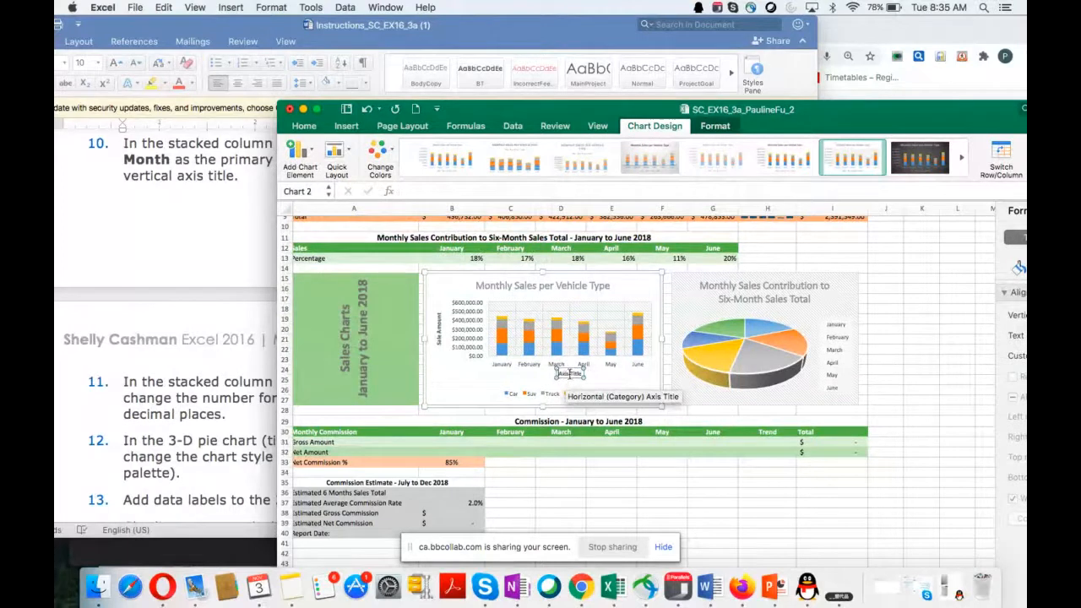
Step: Replace the stacked column chart's horizontal axis title placeholder text with Month
{"action": "left_click", "coordinate": [570, 373]}
{"action": "type", "text": "Month"}
{"action": "left_click_drag", "start_coordinate": [566, 374], "coordinate": [603, 372]}
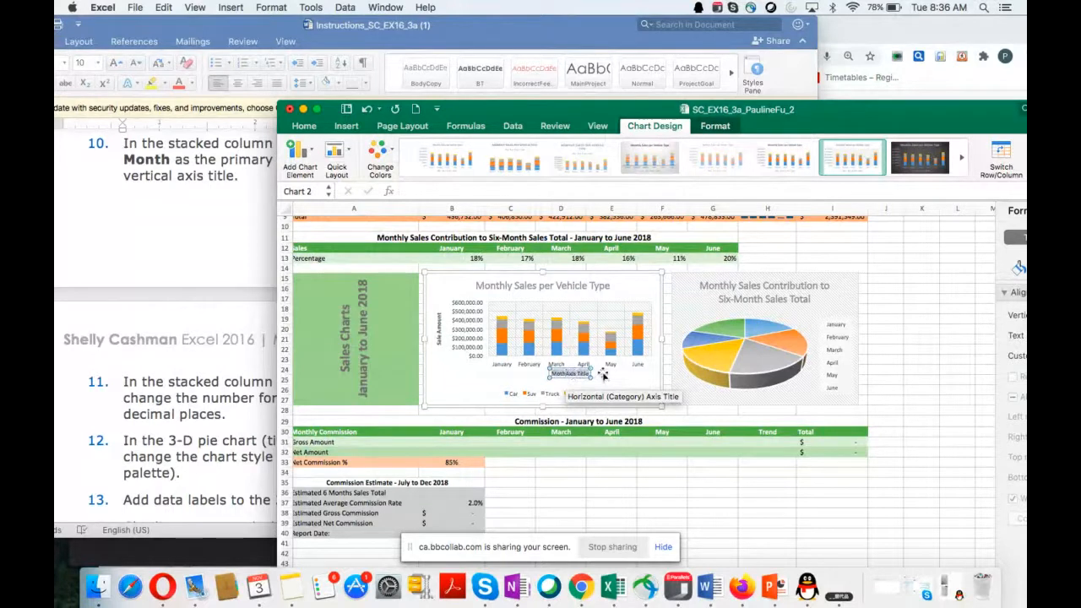
{"action": "type", "text": "Month"}
{"action": "key", "text": "Return"}
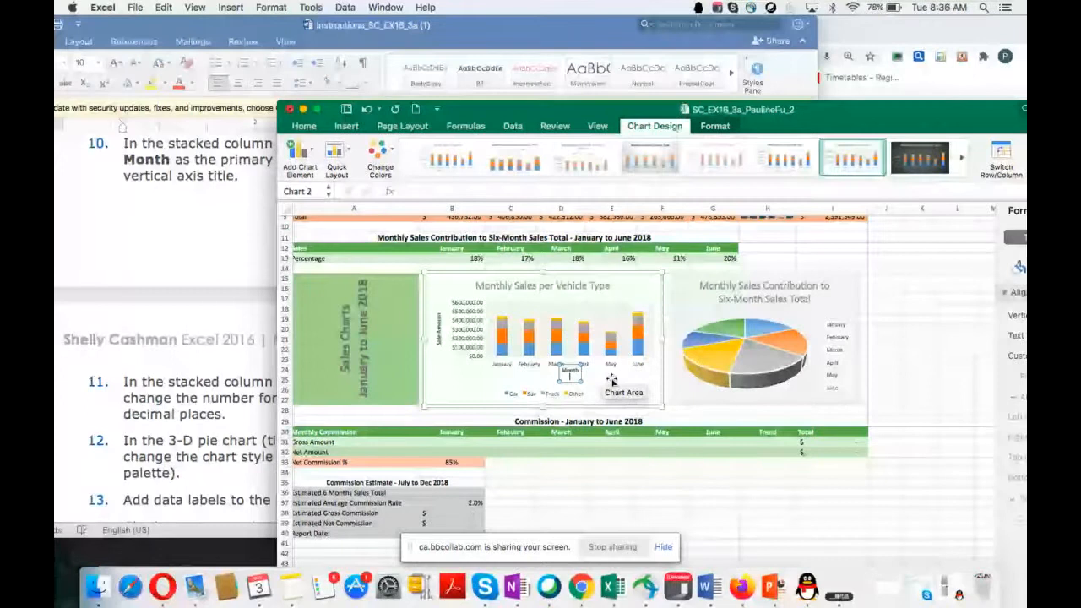
{"action": "left_click", "coordinate": [612, 382]}
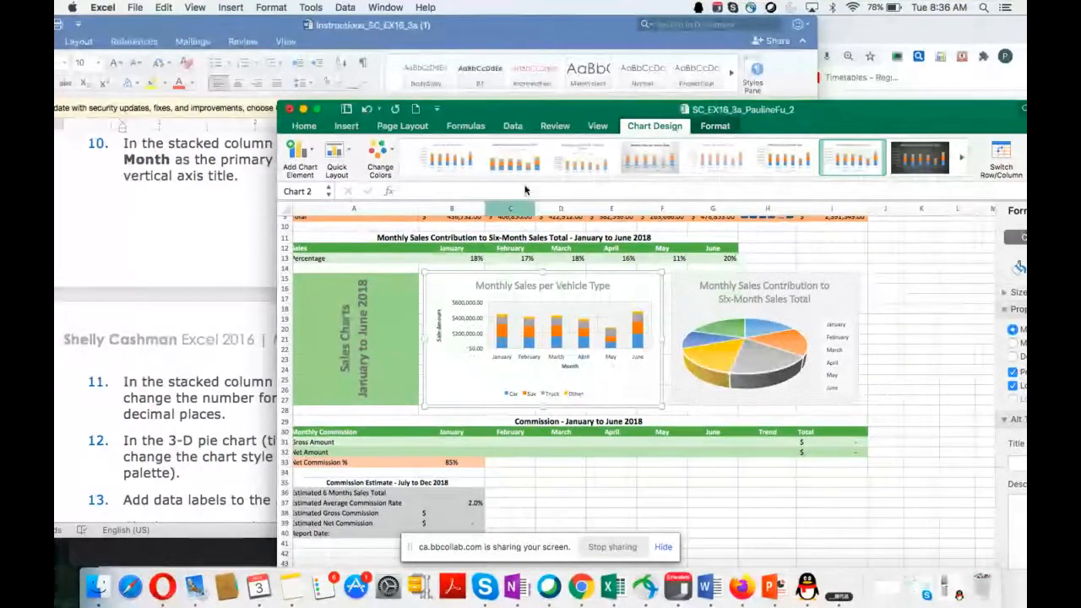
Step: Move the workbook window clear of the Word instructions and read instruction 11 on the stacked column chart's vertical axis number format
{"action": "left_click_drag", "start_coordinate": [520, 117], "coordinate": [532, 177]}
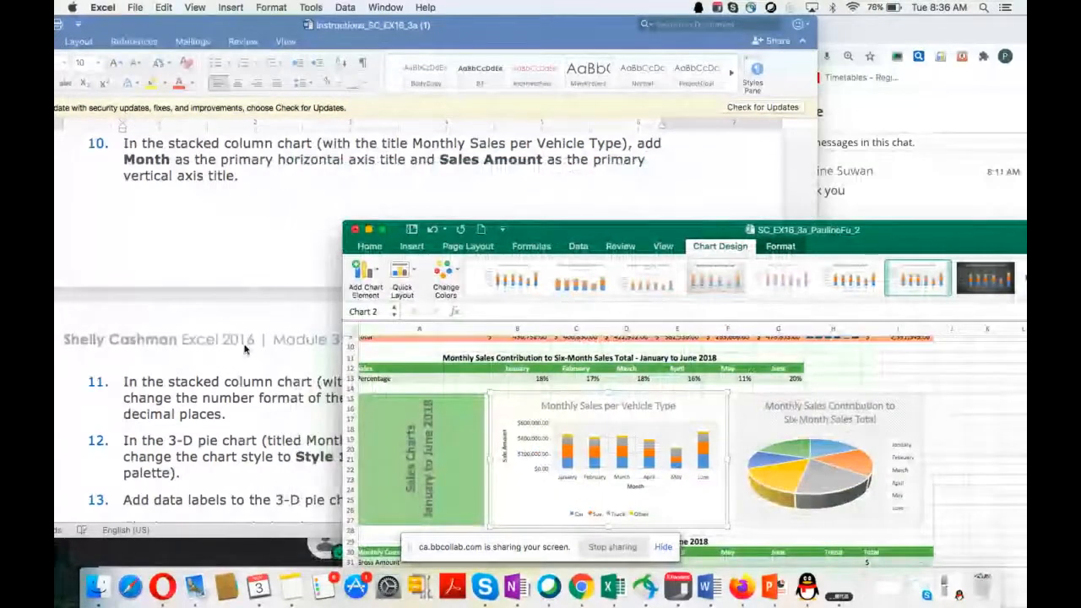
{"action": "scroll", "coordinate": [245, 348], "scroll_direction": "down", "scroll_amount": 5}
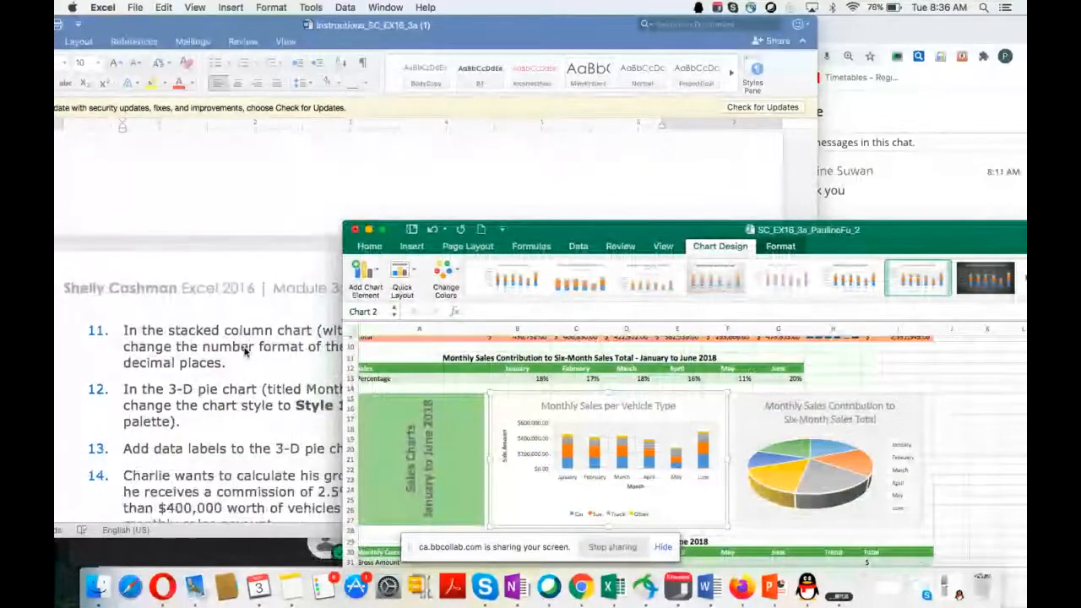
{"action": "scroll", "coordinate": [245, 351], "scroll_direction": "down", "scroll_amount": 1}
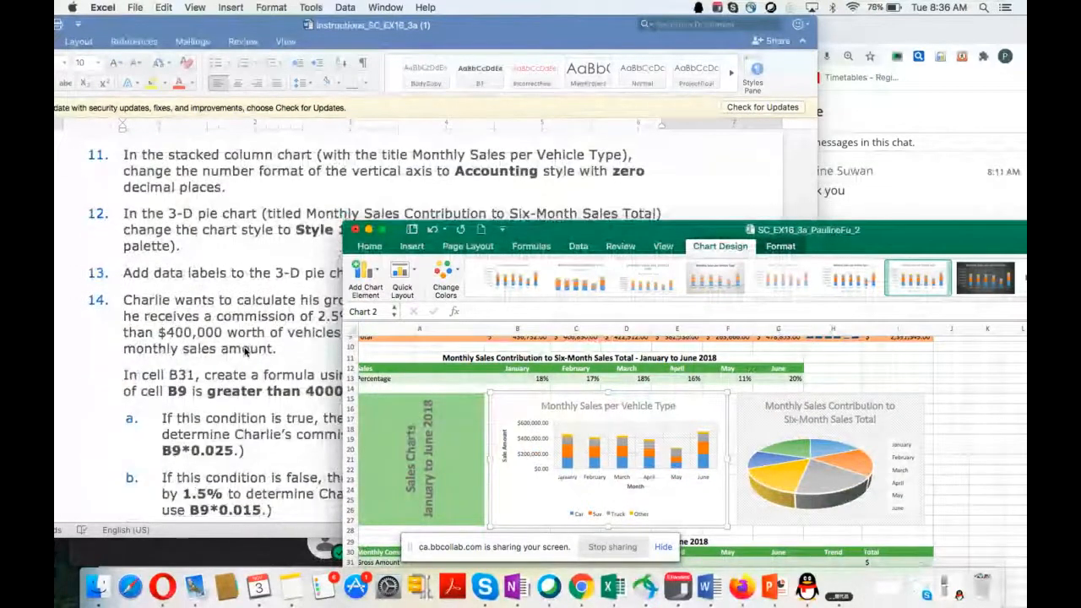
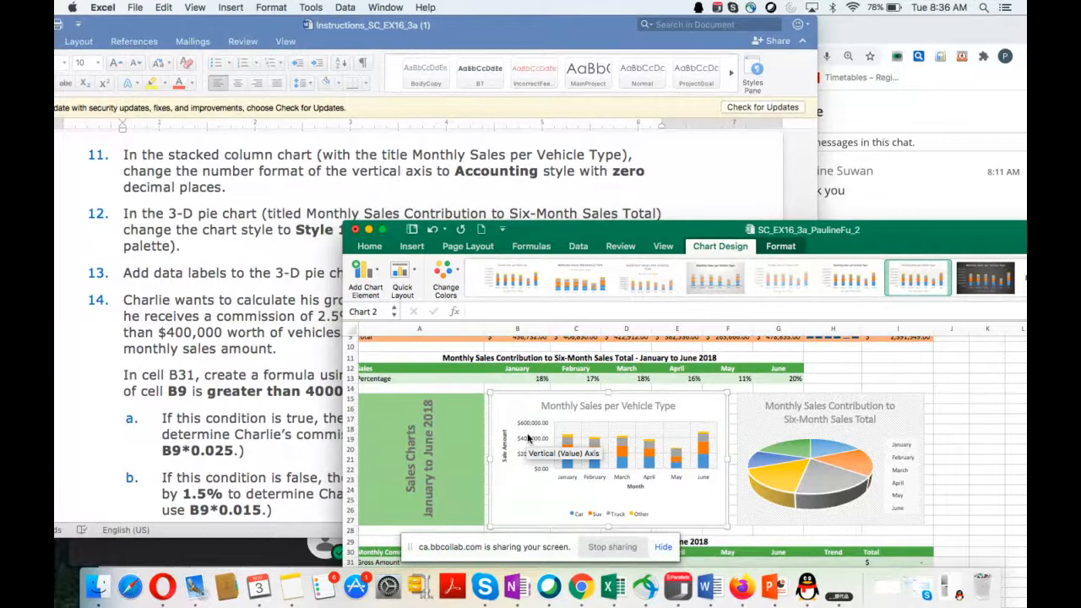
Step: Open the axis formatting settings for the stacked column chart's vertical axis and move the workbook window so they are in view
{"action": "left_click", "coordinate": [528, 438]}
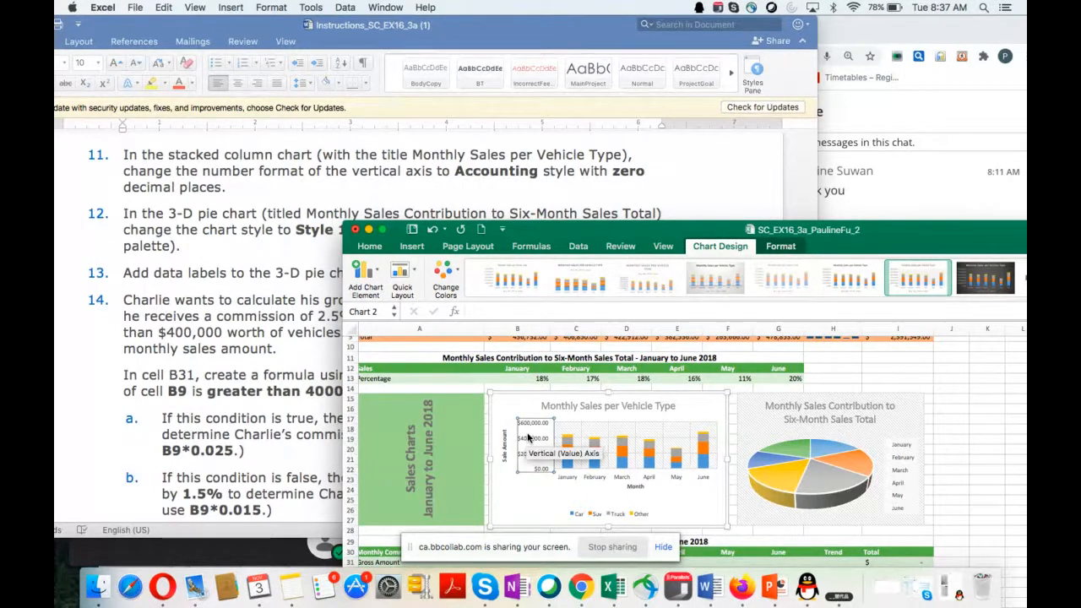
{"action": "right_click", "coordinate": [528, 438]}
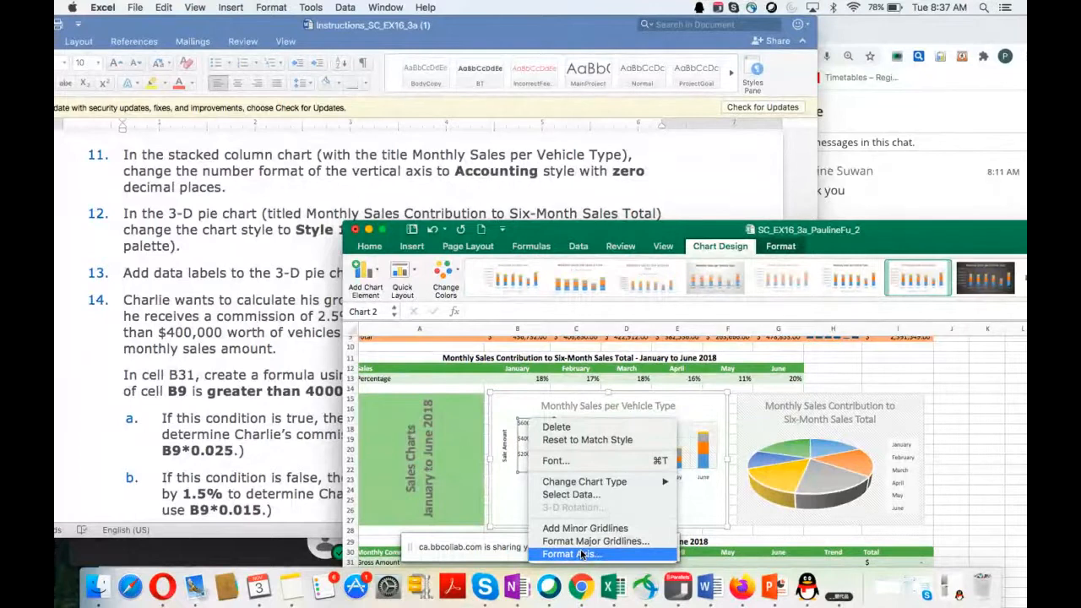
{"action": "left_click", "coordinate": [581, 554]}
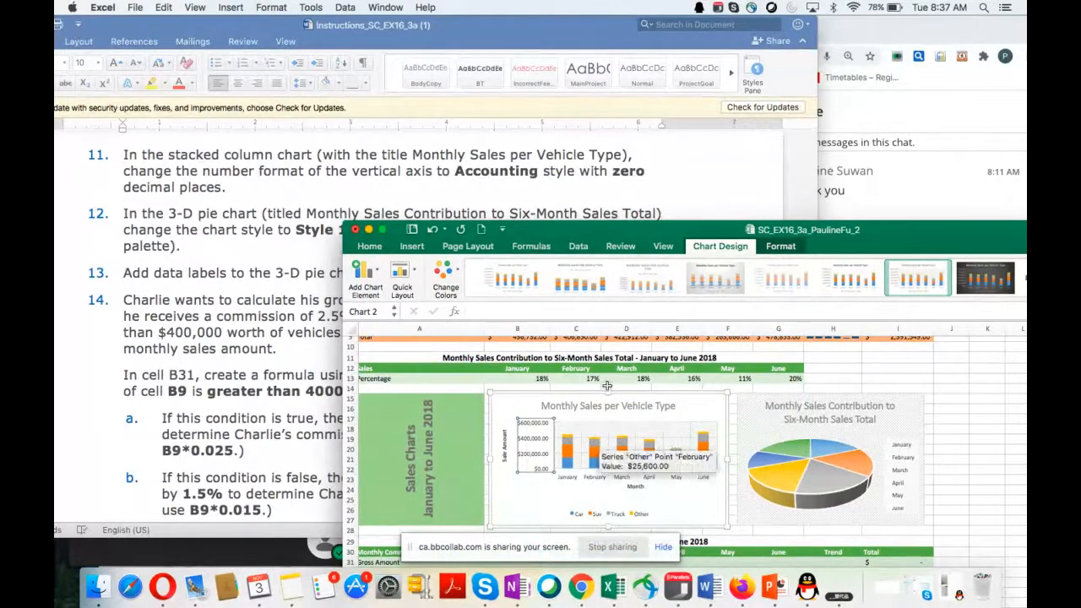
{"action": "left_click_drag", "start_coordinate": [625, 230], "coordinate": [379, 119]}
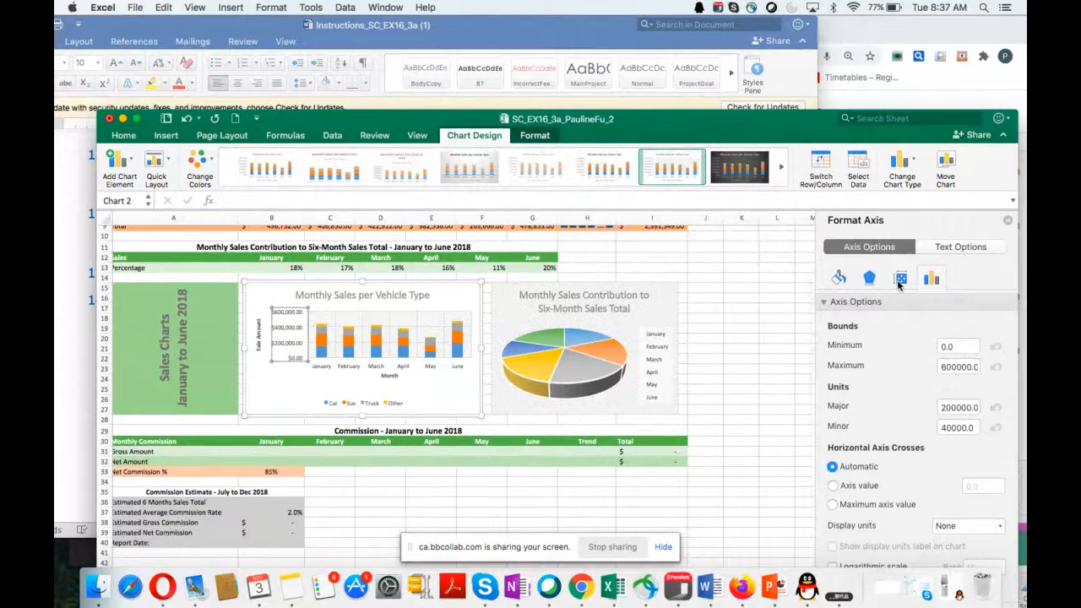
Step: Look through the vertical axis's Text Fill and Text Outline options for a number format setting
{"action": "left_click", "coordinate": [967, 247]}
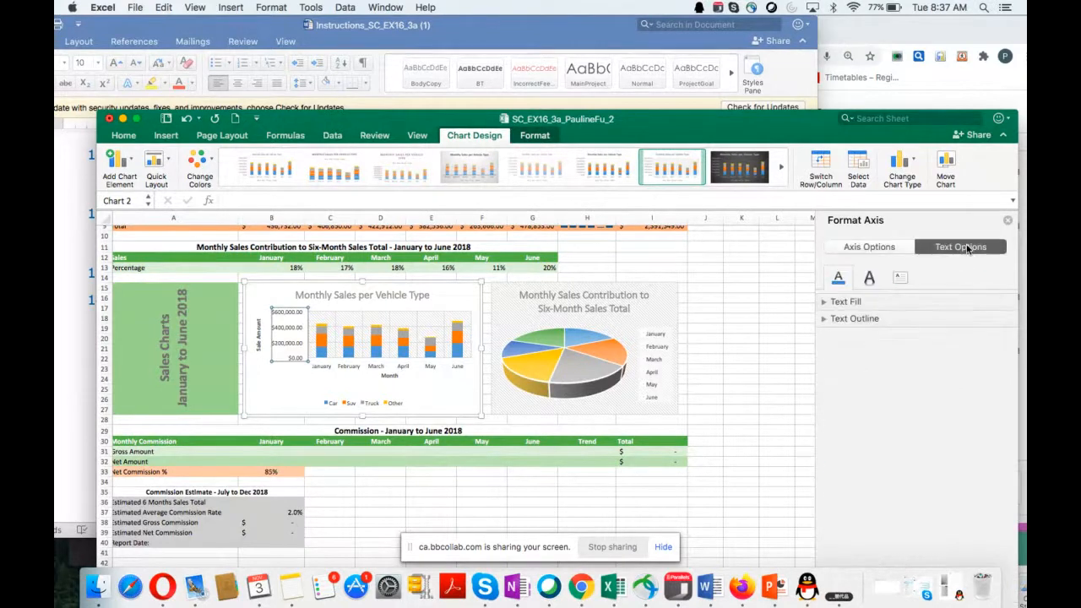
{"action": "left_click", "coordinate": [866, 320]}
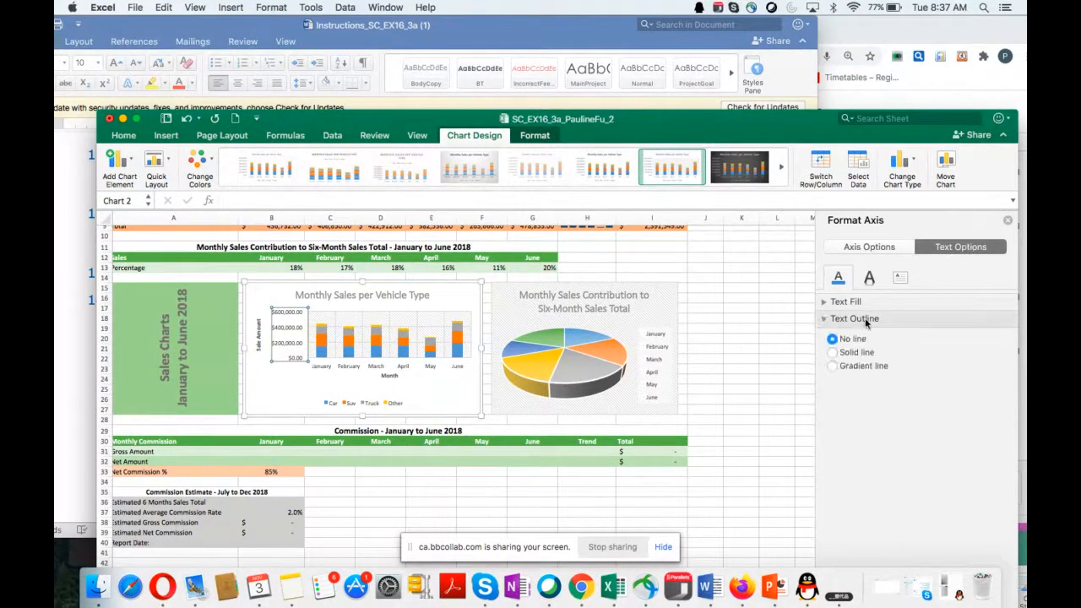
{"action": "left_click", "coordinate": [855, 304]}
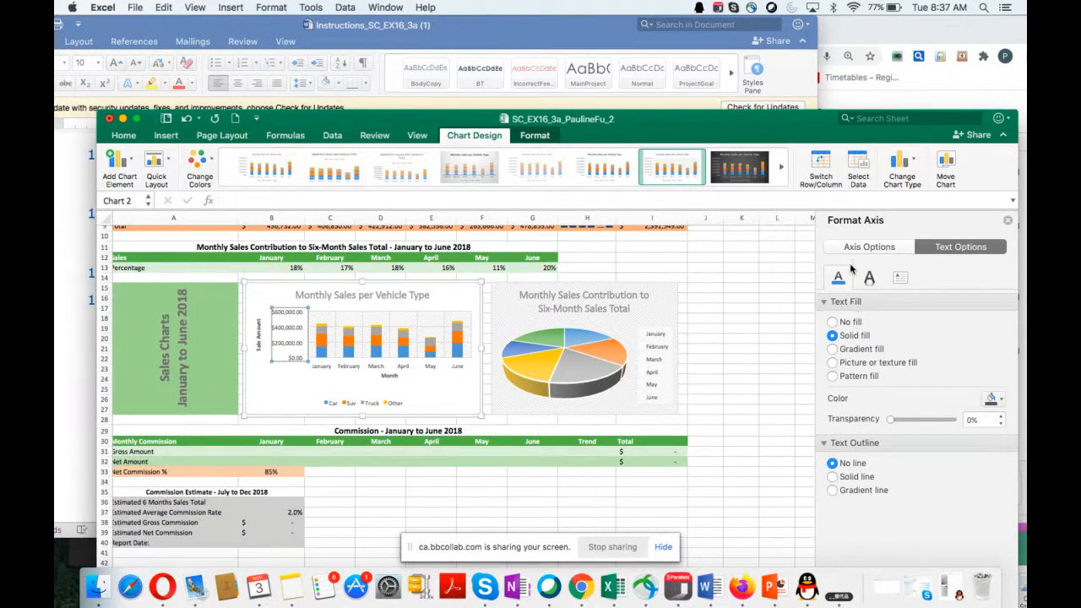
Step: Reset the stacked column chart's vertical axis to match the chart style
{"action": "left_click", "coordinate": [277, 319]}
{"action": "left_click", "coordinate": [277, 318]}
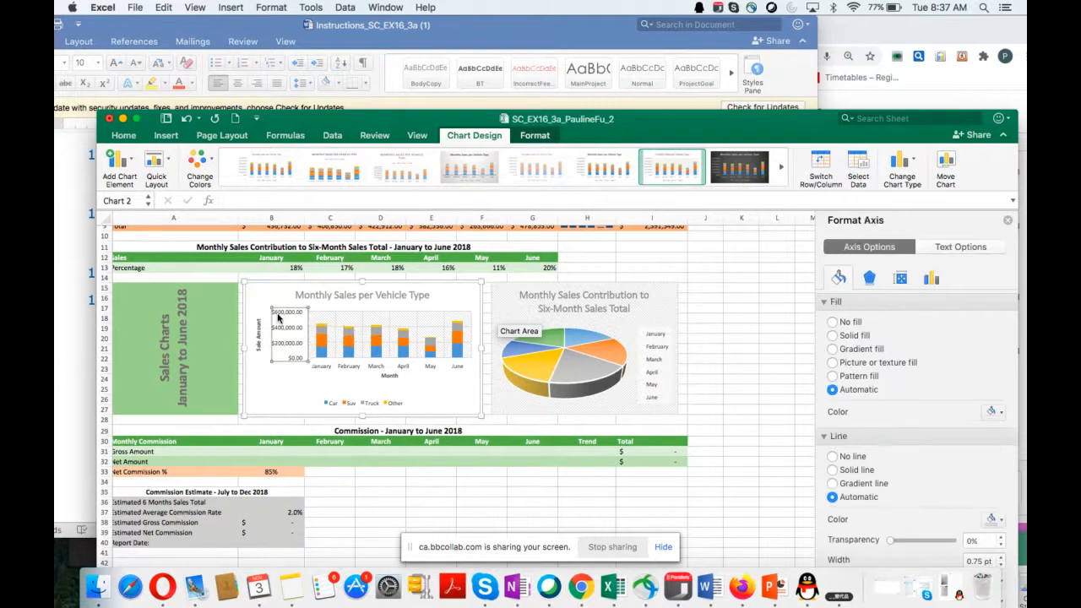
{"action": "right_click", "coordinate": [277, 318]}
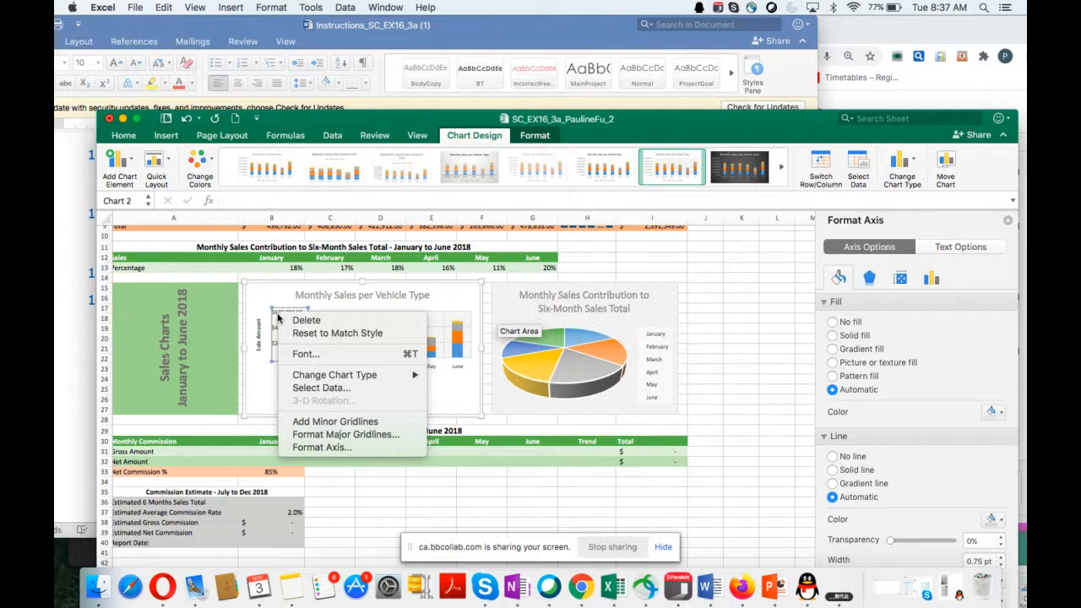
{"action": "left_click", "coordinate": [357, 333]}
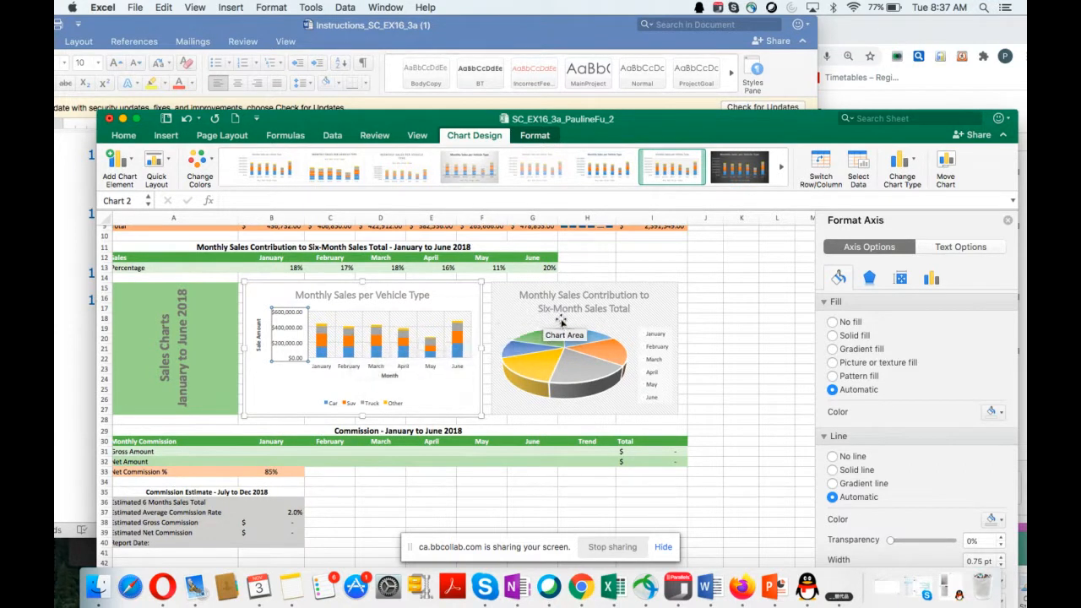
Step: Look through the vertical axis's fill and line options for a number format and recheck instruction 11 in the Word document
{"action": "left_click_drag", "start_coordinate": [692, 118], "coordinate": [692, 37]}
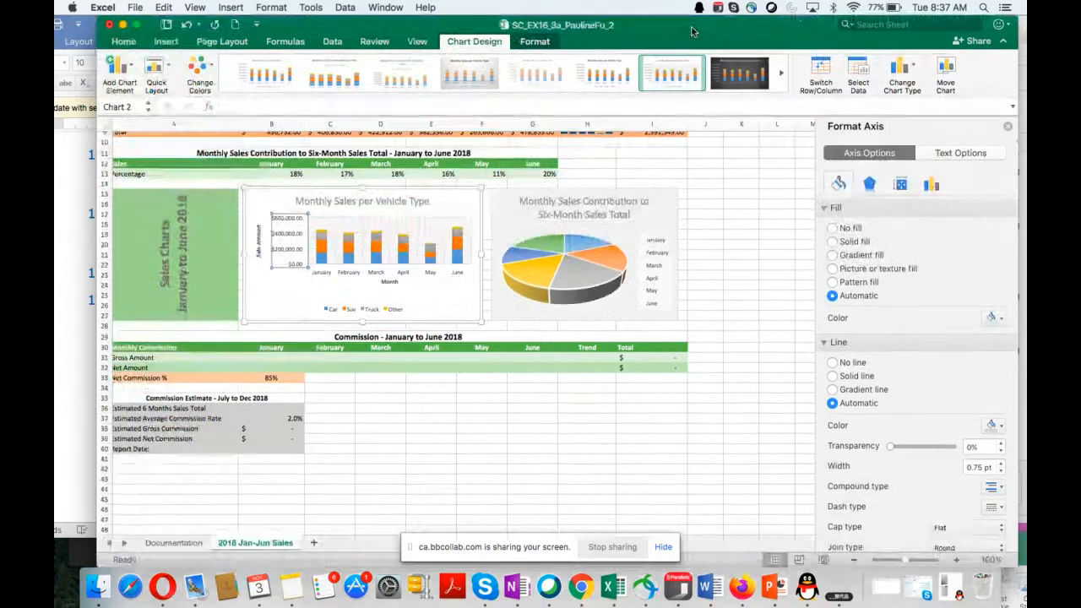
{"action": "scroll", "coordinate": [809, 413], "scroll_direction": "down", "scroll_amount": 5}
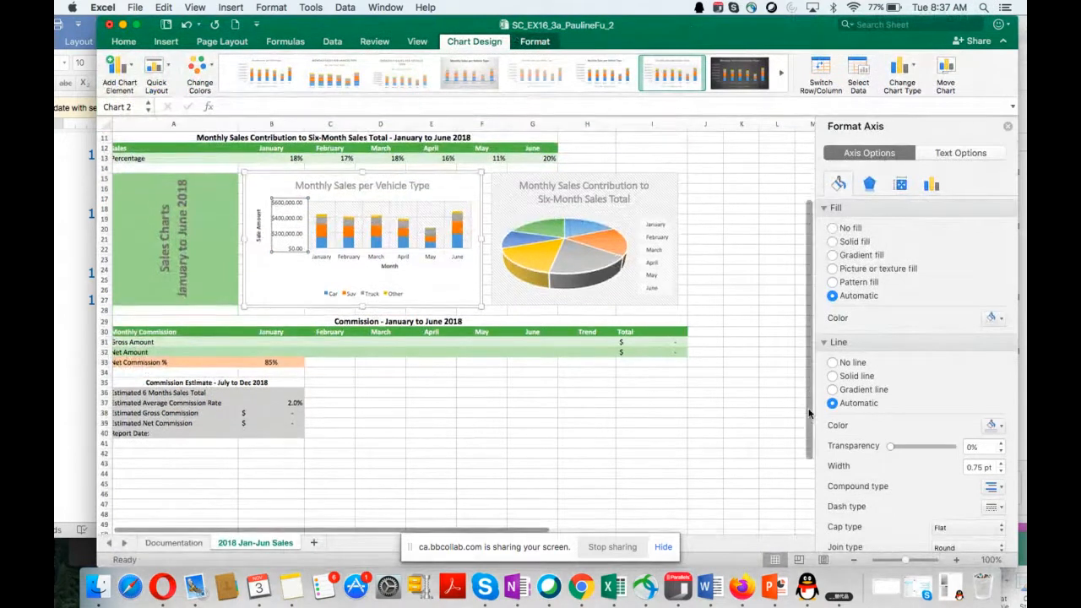
{"action": "scroll", "coordinate": [895, 422], "scroll_direction": "down", "scroll_amount": 3}
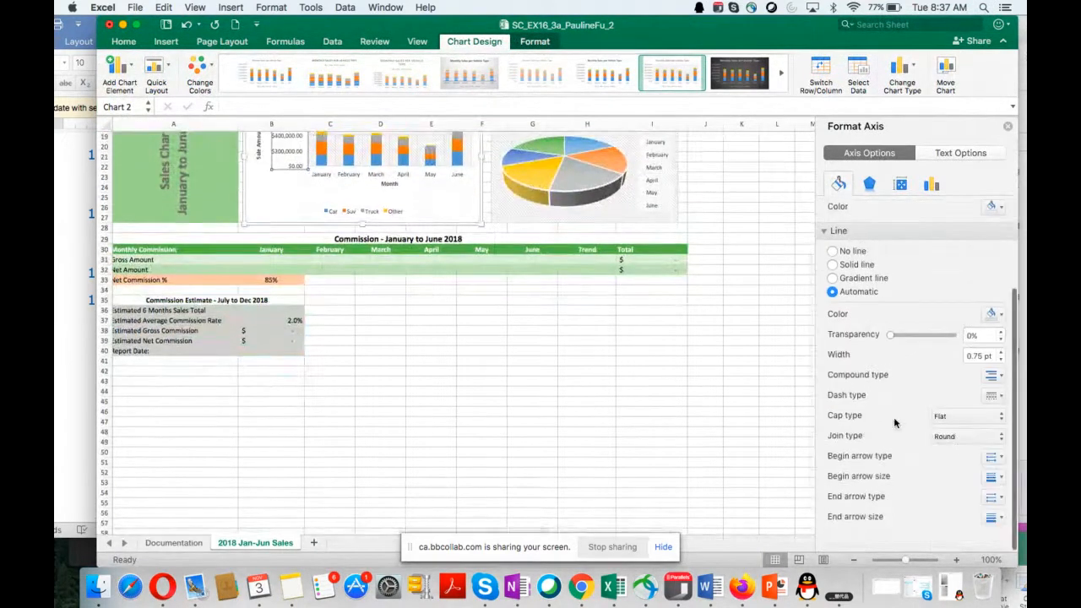
{"action": "scroll", "coordinate": [896, 422], "scroll_direction": "up", "scroll_amount": 3}
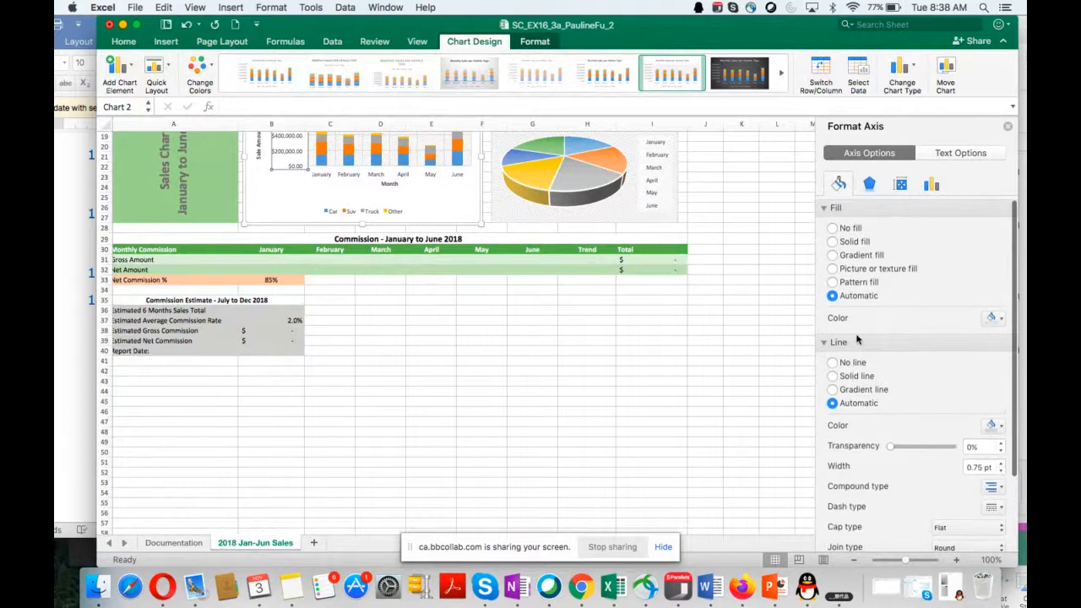
{"action": "left_click_drag", "start_coordinate": [397, 30], "coordinate": [441, 303]}
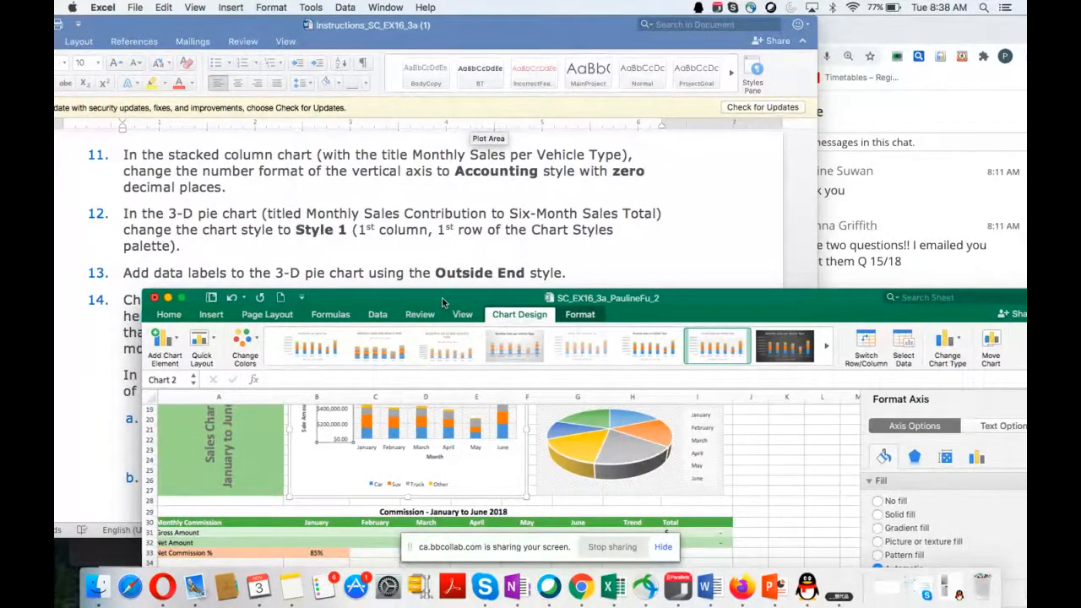
{"action": "left_click_drag", "start_coordinate": [441, 302], "coordinate": [403, 147]}
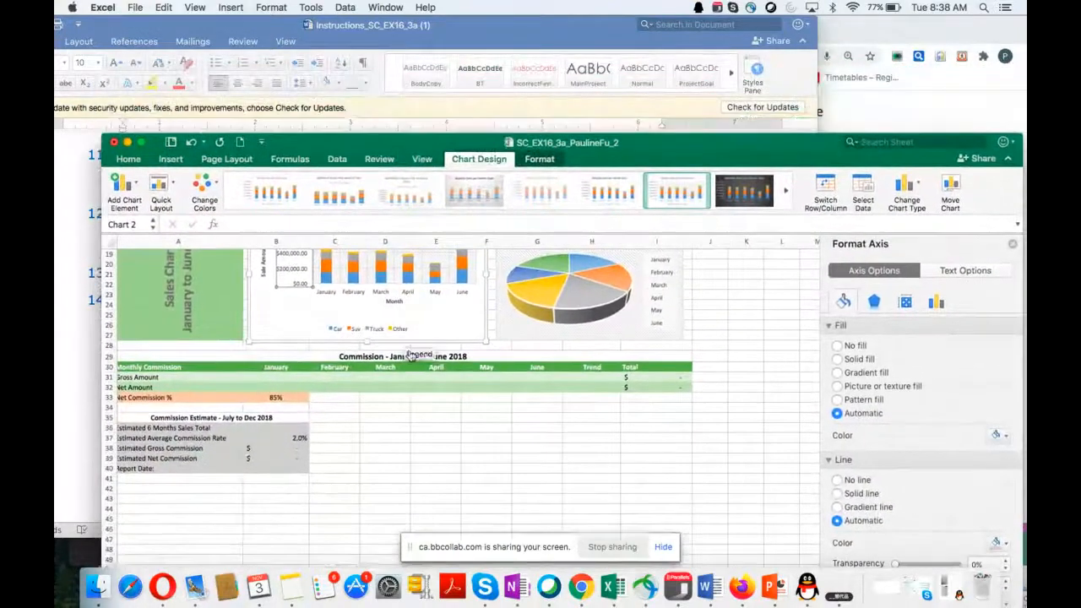
Step: Check the worksheet number formatting commands and the list of addable chart elements for a vertical axis number format option
{"action": "scroll", "coordinate": [405, 350], "scroll_direction": "up", "scroll_amount": 5}
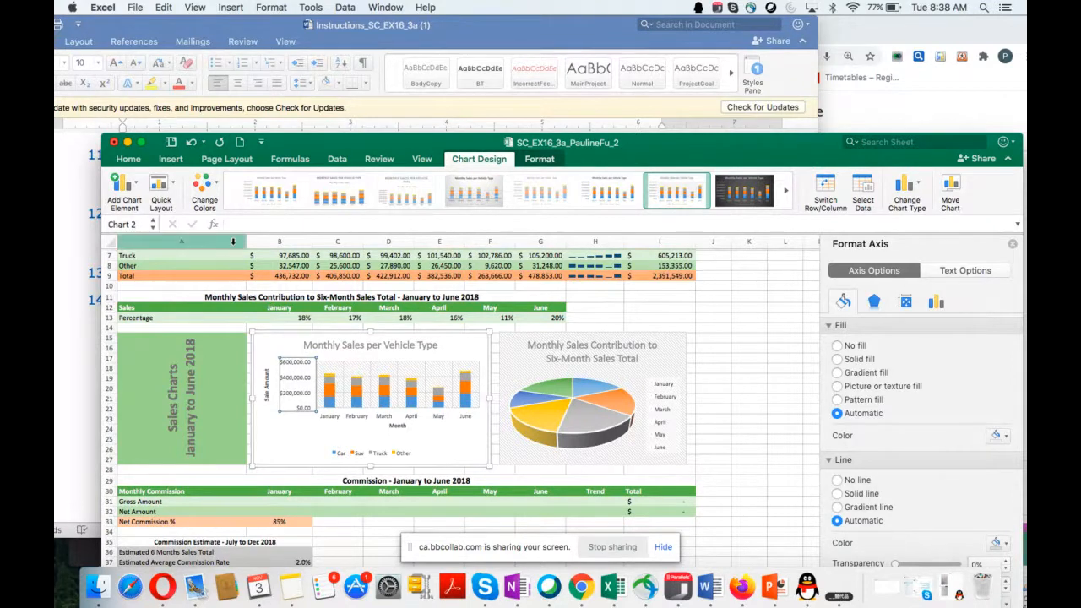
{"action": "left_click", "coordinate": [128, 159]}
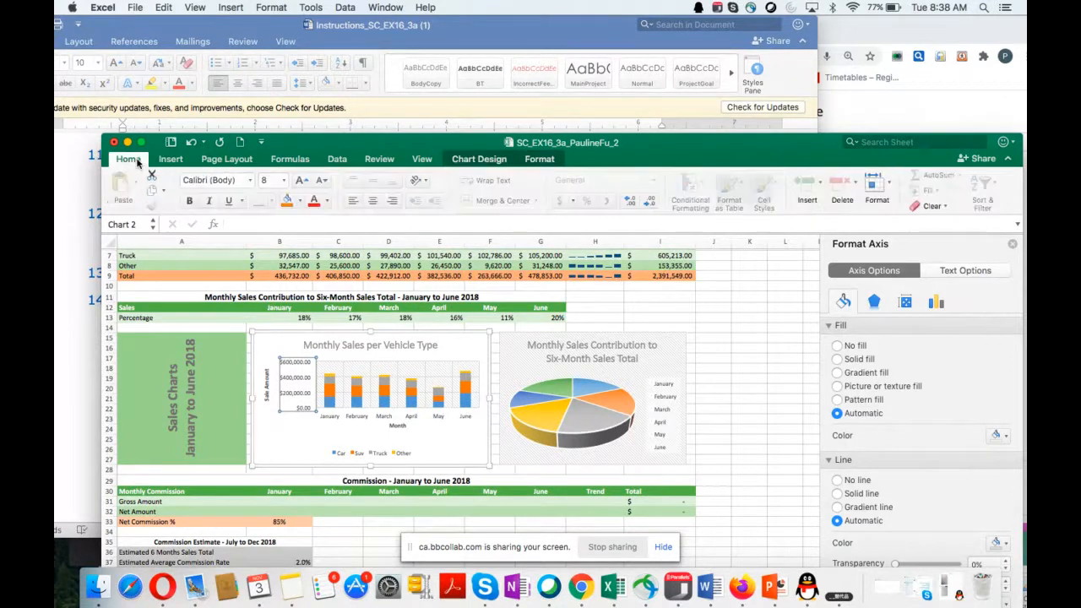
{"action": "left_click", "coordinate": [128, 160]}
{"action": "left_click", "coordinate": [135, 161]}
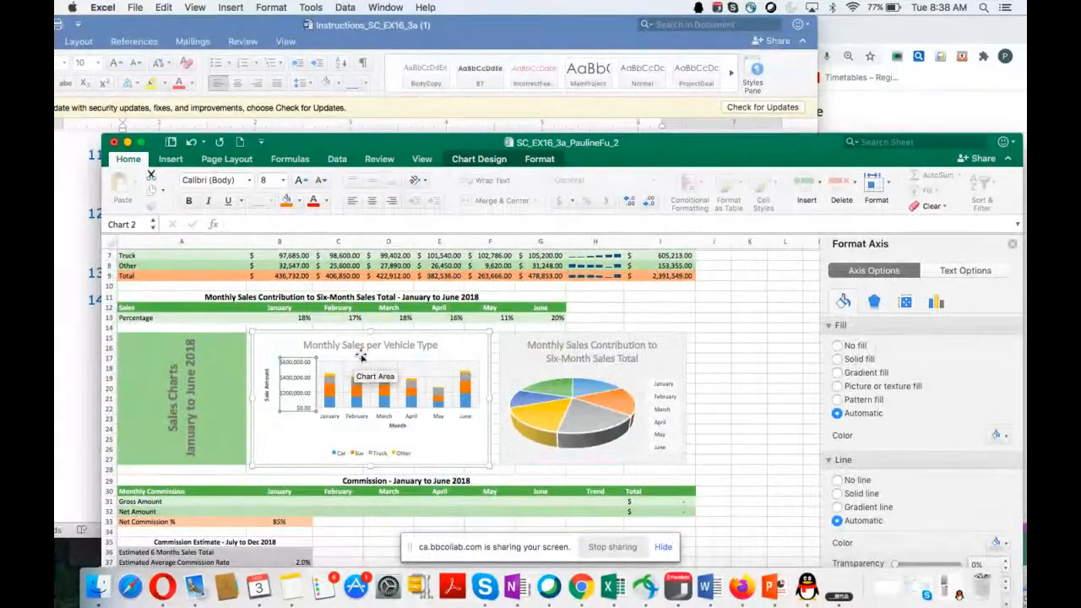
{"action": "left_click", "coordinate": [284, 363]}
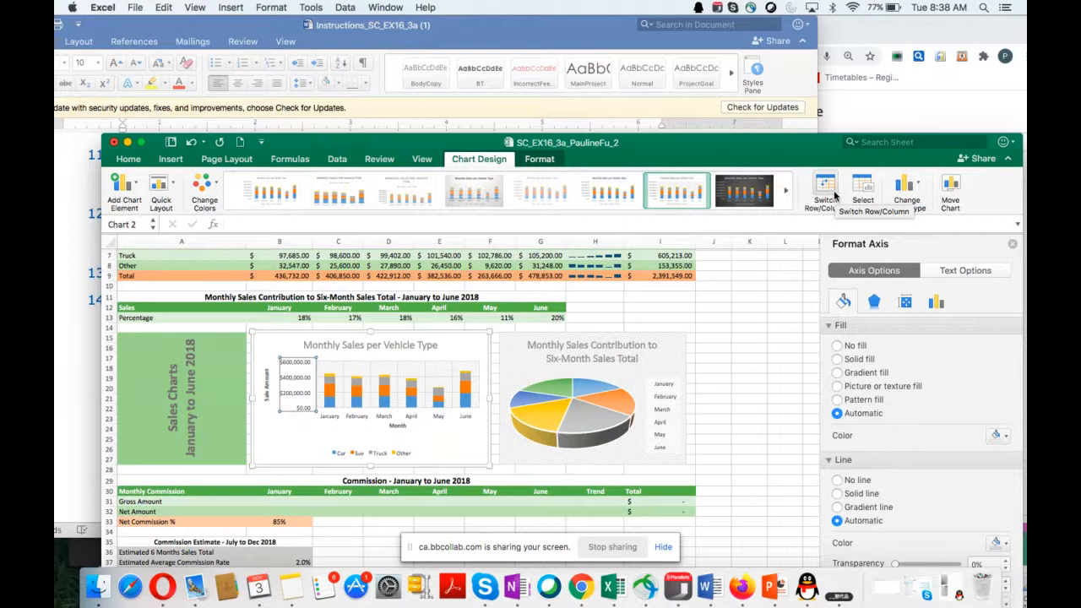
{"action": "left_click", "coordinate": [127, 191]}
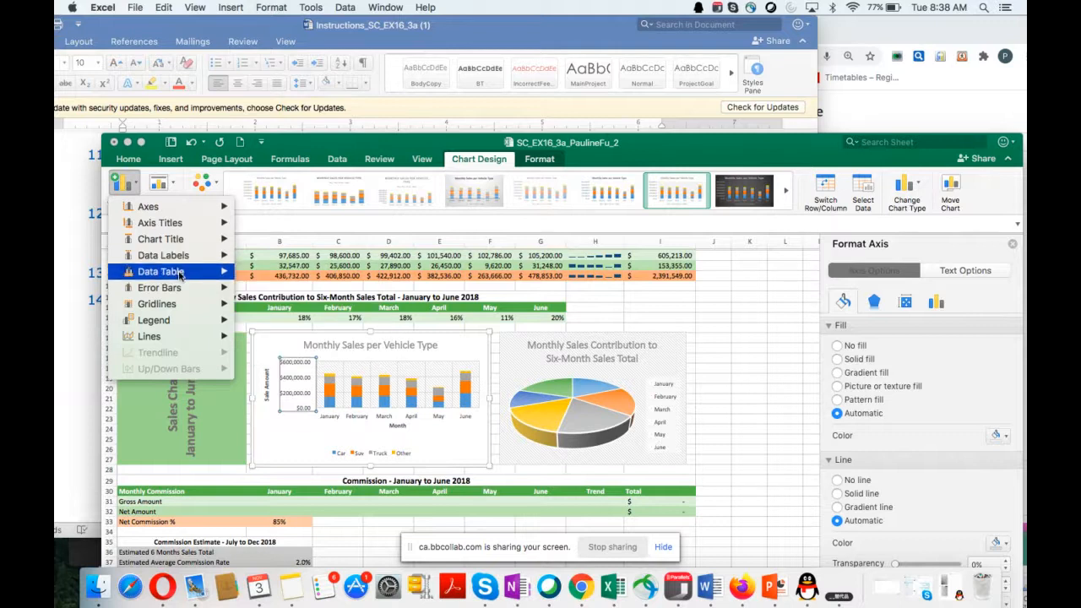
{"action": "mouse_move", "coordinate": [183, 264]}
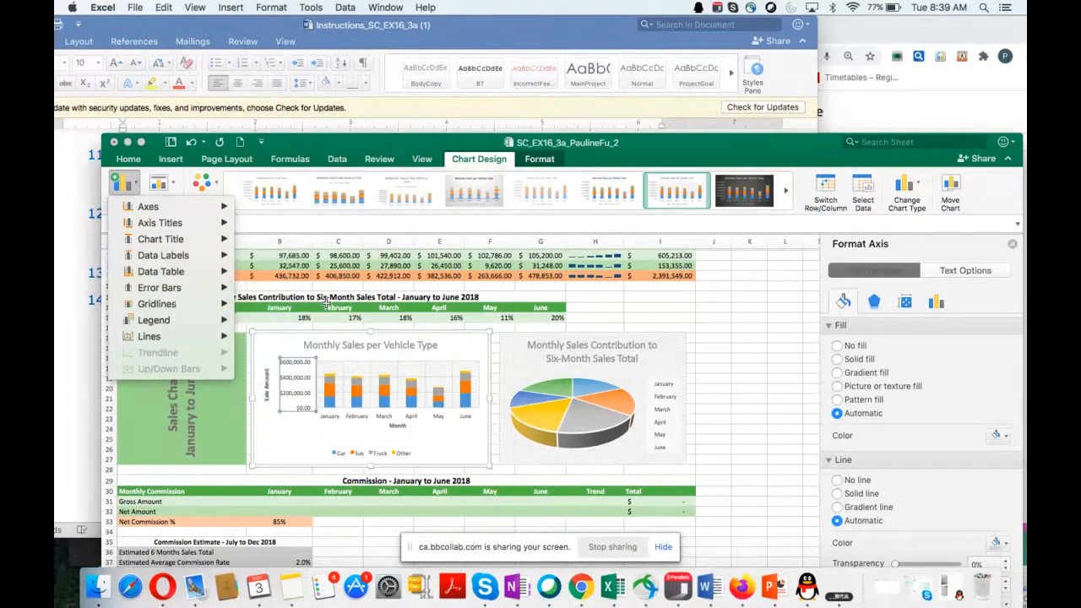
{"action": "left_click", "coordinate": [287, 372]}
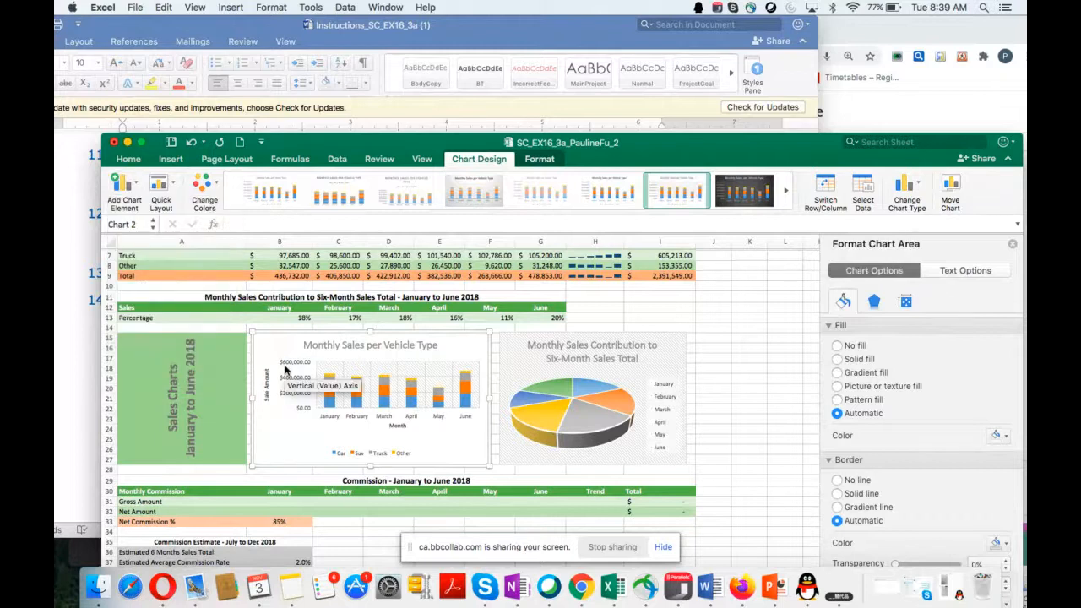
{"action": "left_click", "coordinate": [285, 369]}
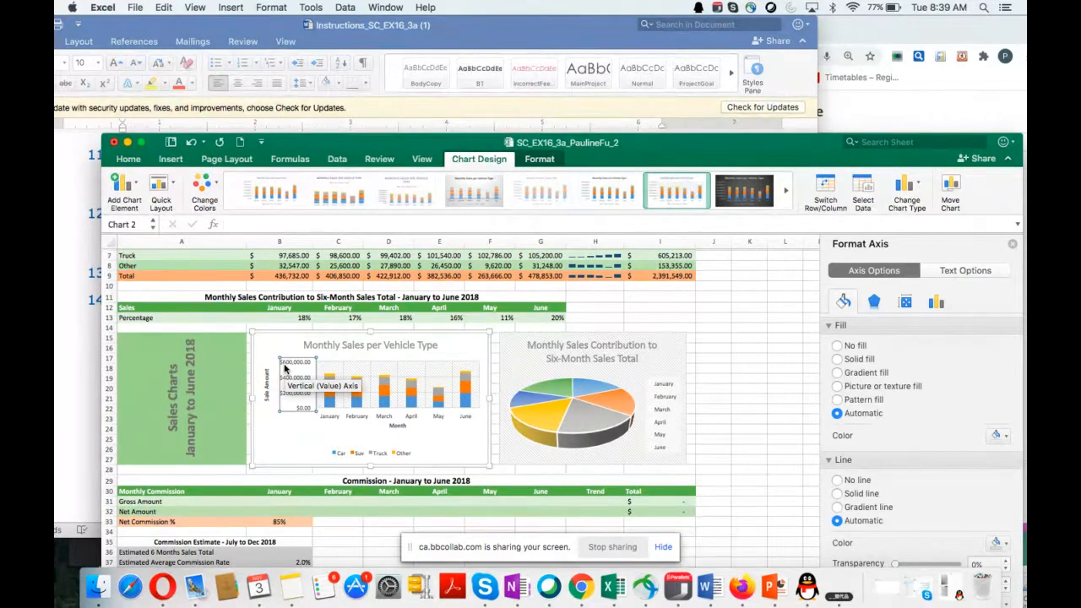
{"action": "right_click", "coordinate": [288, 370]}
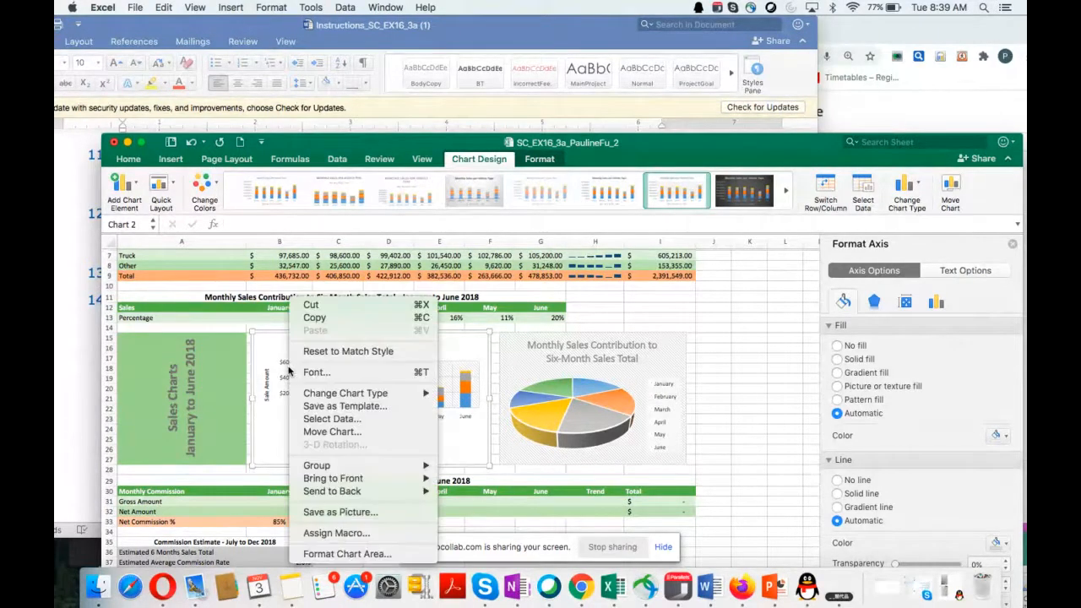
{"action": "key", "text": "Escape"}
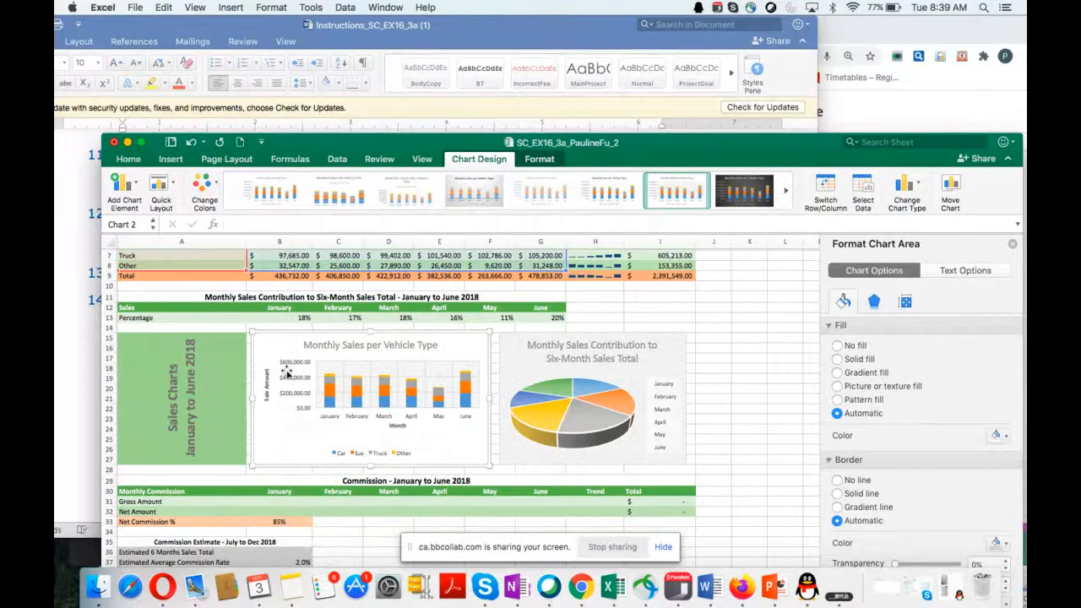
{"action": "right_click", "coordinate": [286, 372]}
{"action": "key", "text": "Escape"}
{"action": "left_click", "coordinate": [281, 362]}
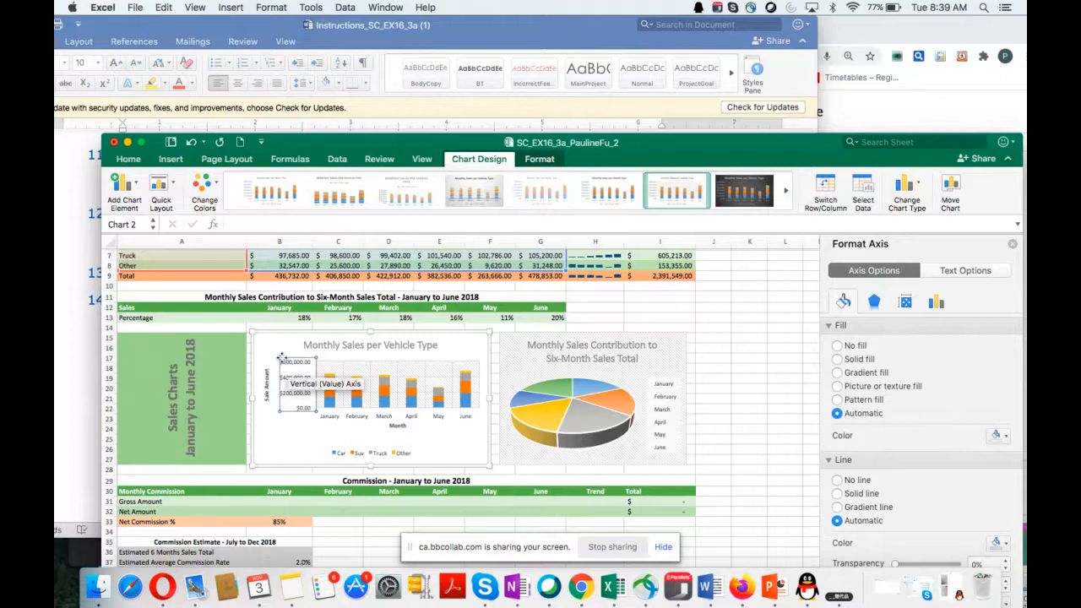
{"action": "left_click", "coordinate": [1012, 244]}
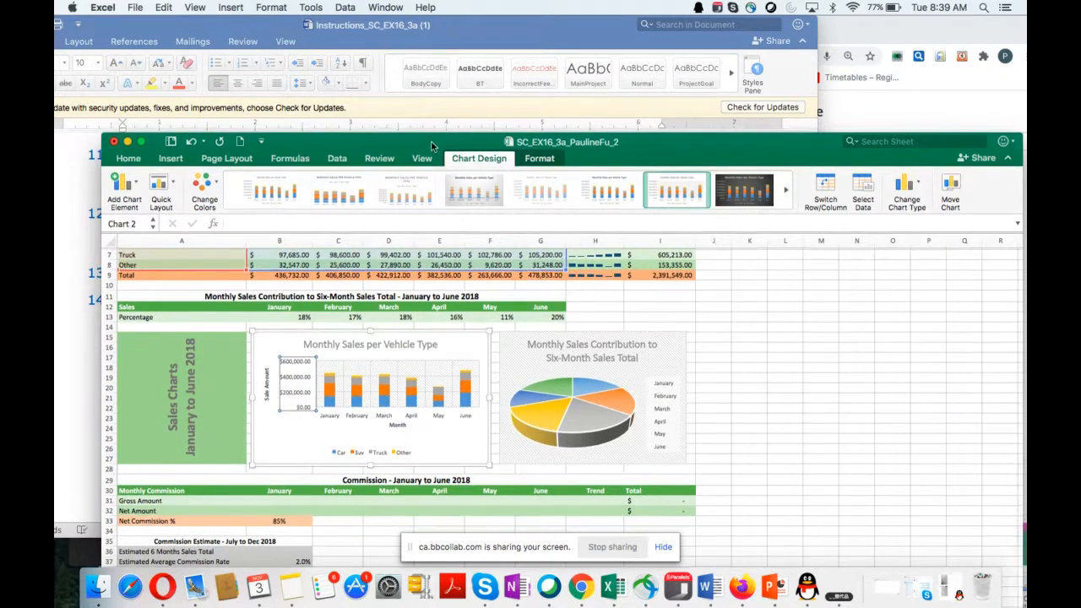
Step: Reopen the axis formatting settings for the Monthly Sales per Vehicle Type vertical axis and move the workbook window to show them fully
{"action": "left_click_drag", "start_coordinate": [430, 146], "coordinate": [443, 41]}
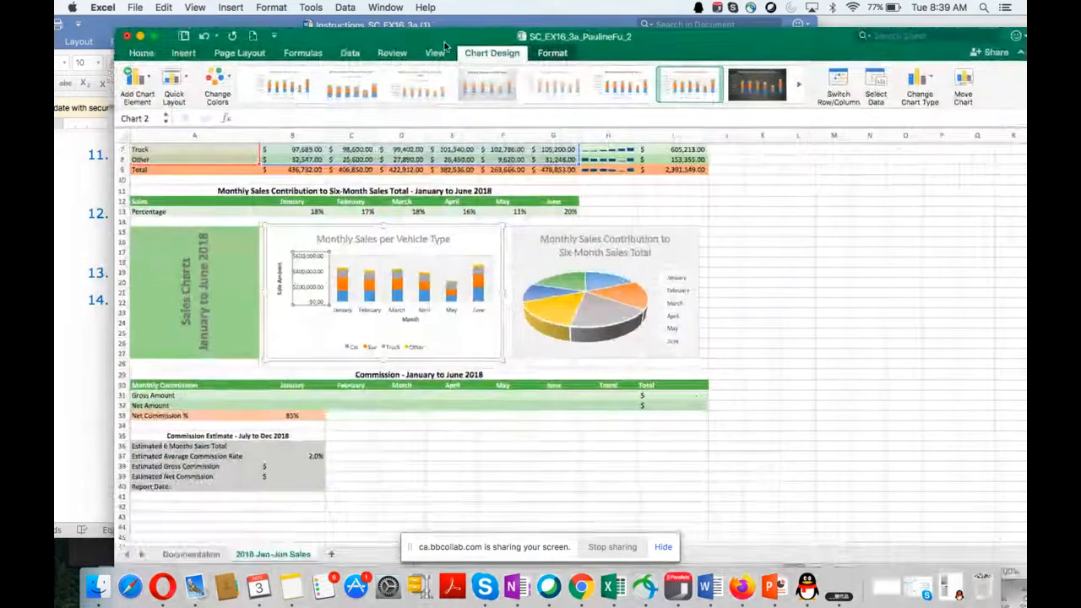
{"action": "left_click", "coordinate": [296, 264]}
{"action": "double_click", "coordinate": [296, 265]}
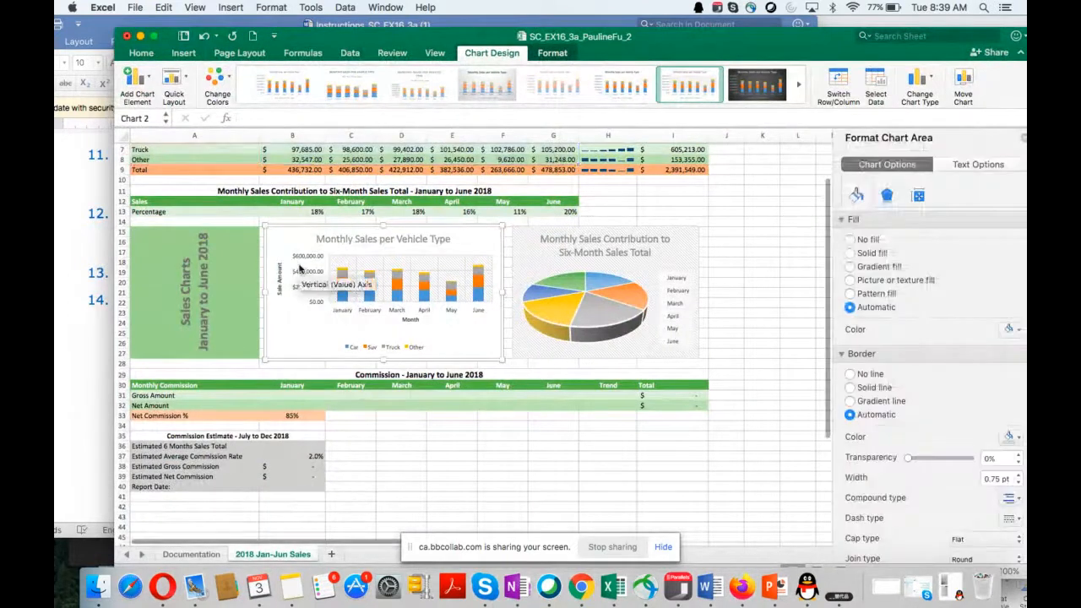
{"action": "left_click", "coordinate": [299, 269]}
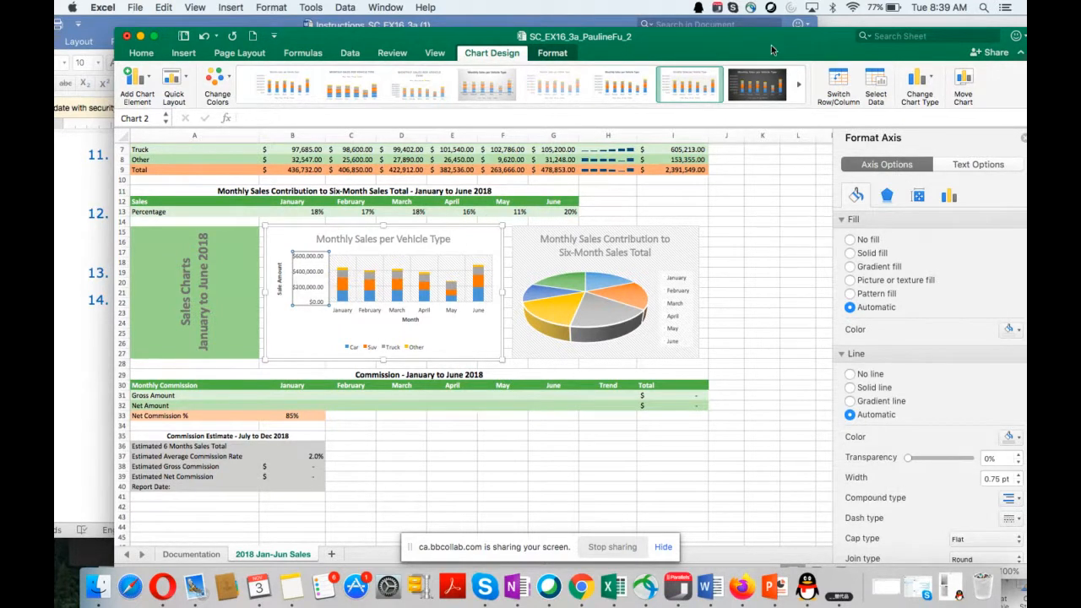
{"action": "left_click_drag", "start_coordinate": [773, 37], "coordinate": [725, 24]}
Step: Look through the vertical axis's fill, line, effects and alignment settings for a number format option
{"action": "scroll", "coordinate": [760, 279], "scroll_direction": "down", "scroll_amount": 3}
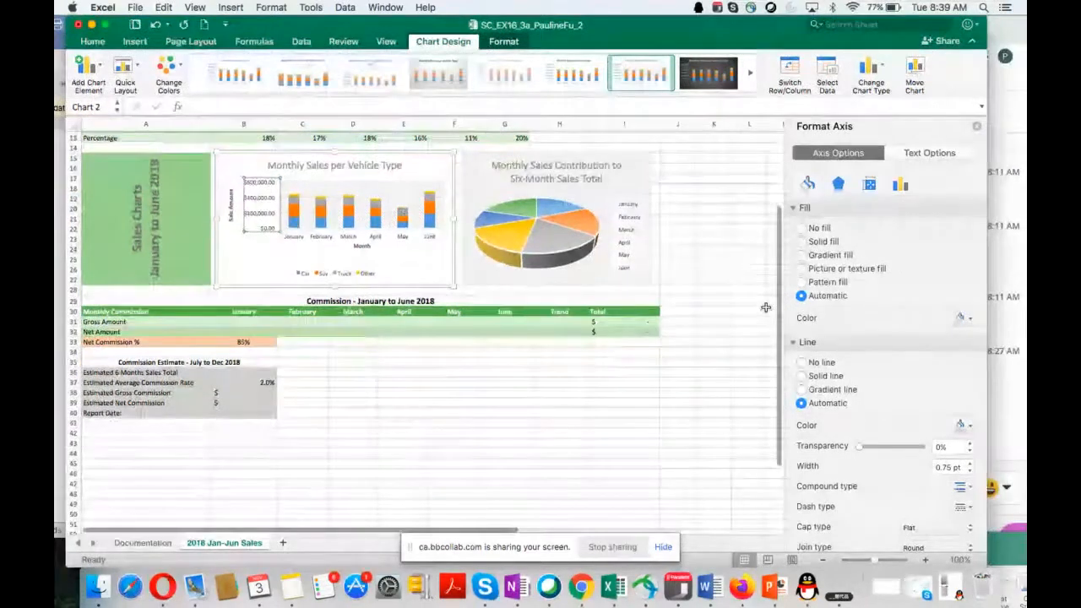
{"action": "scroll", "coordinate": [765, 307], "scroll_direction": "up", "scroll_amount": 4}
{"action": "scroll", "coordinate": [929, 406], "scroll_direction": "down", "scroll_amount": 5}
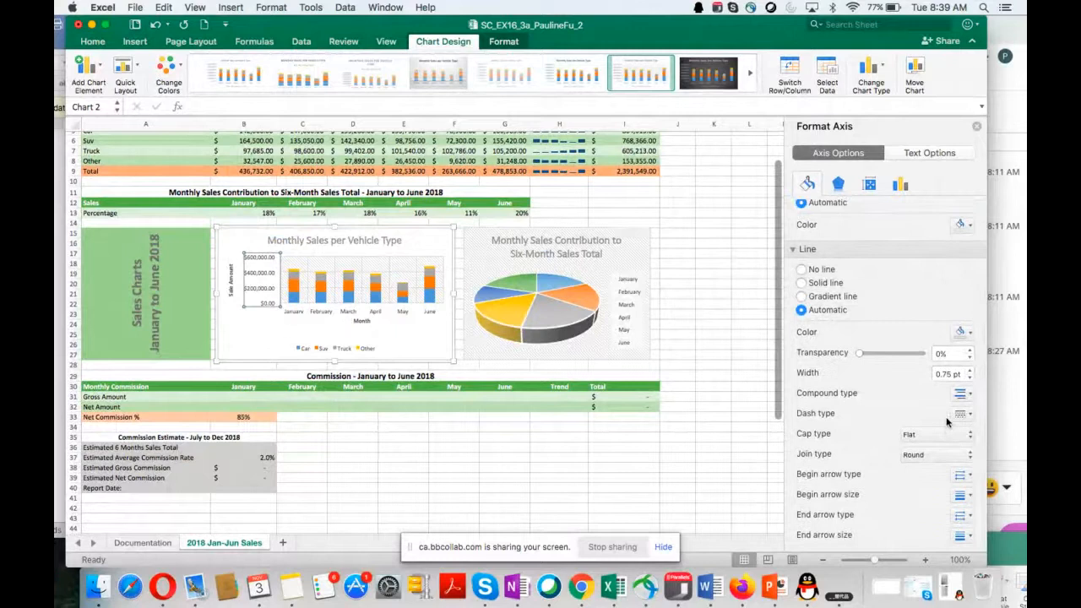
{"action": "scroll", "coordinate": [946, 422], "scroll_direction": "down", "scroll_amount": 1}
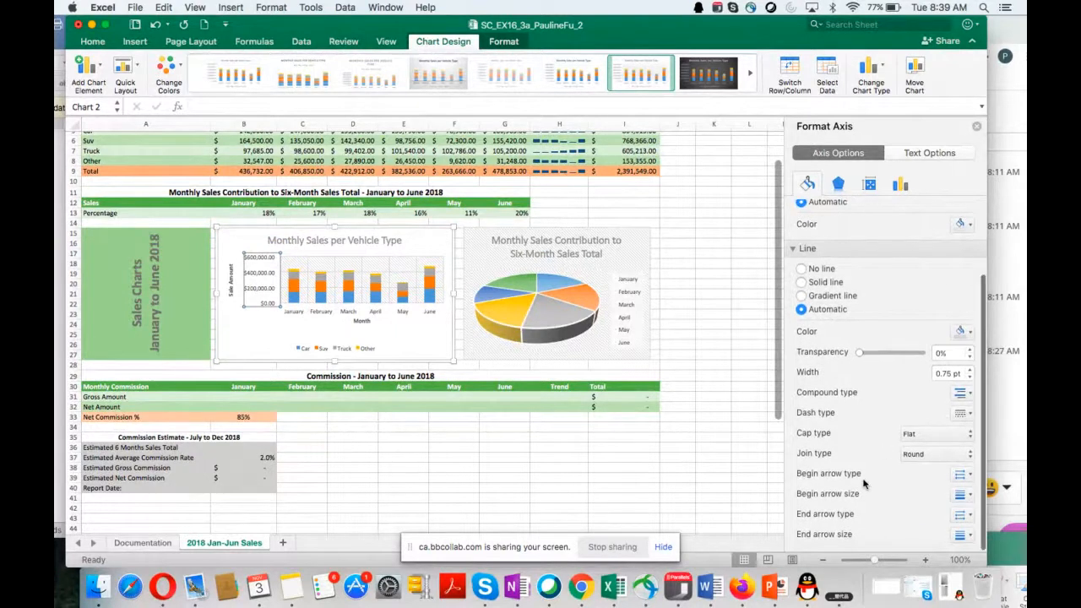
{"action": "scroll", "coordinate": [857, 407], "scroll_direction": "up", "scroll_amount": 5}
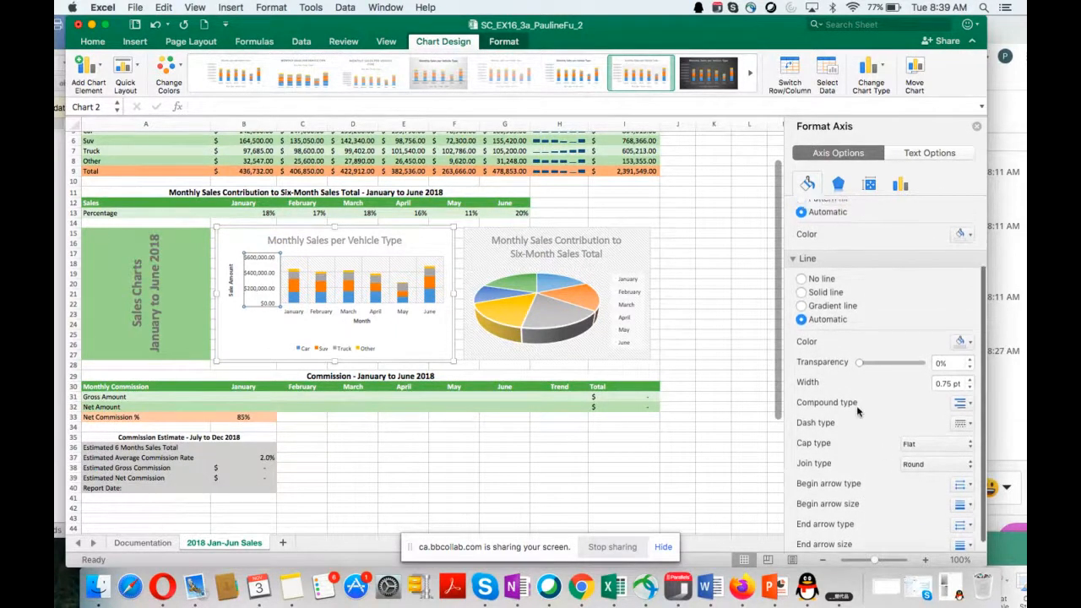
{"action": "left_click", "coordinate": [839, 185]}
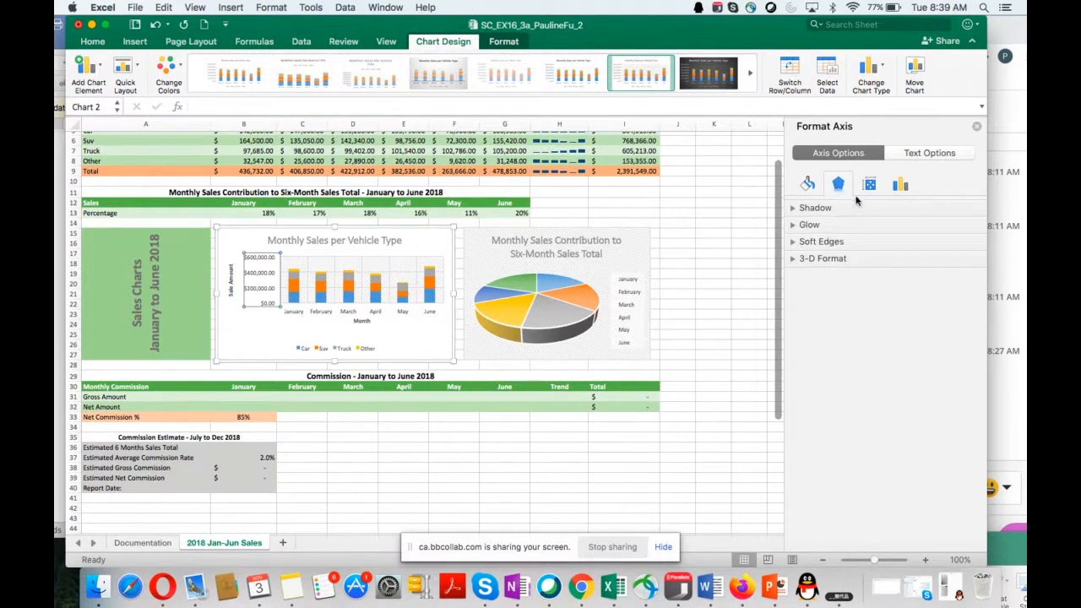
{"action": "left_click", "coordinate": [869, 185]}
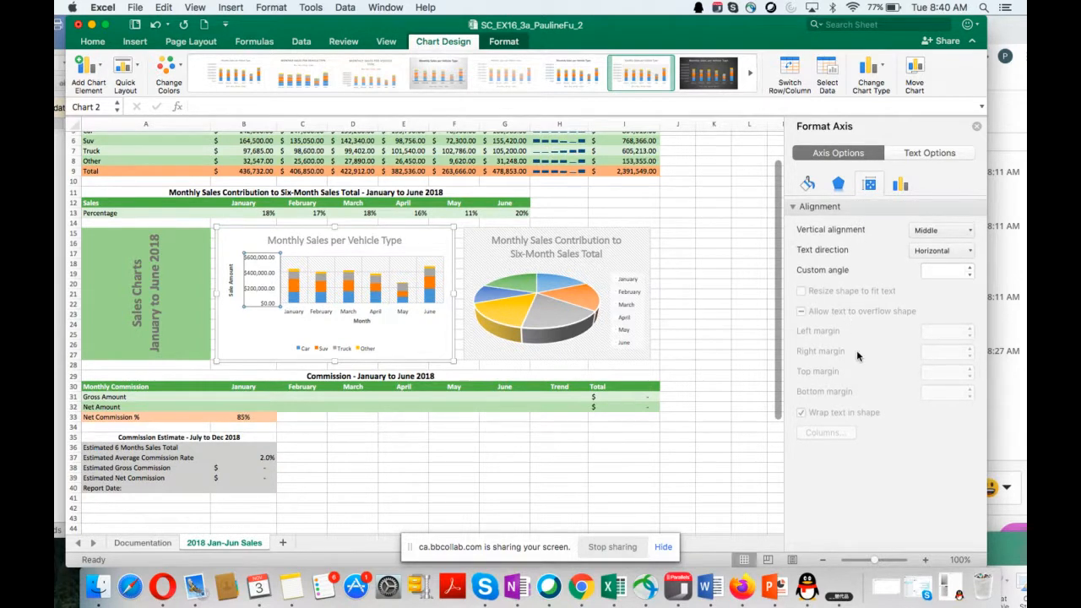
Step: Find the vertical axis's number format settings among its axis options and expand them
{"action": "left_click", "coordinate": [900, 185]}
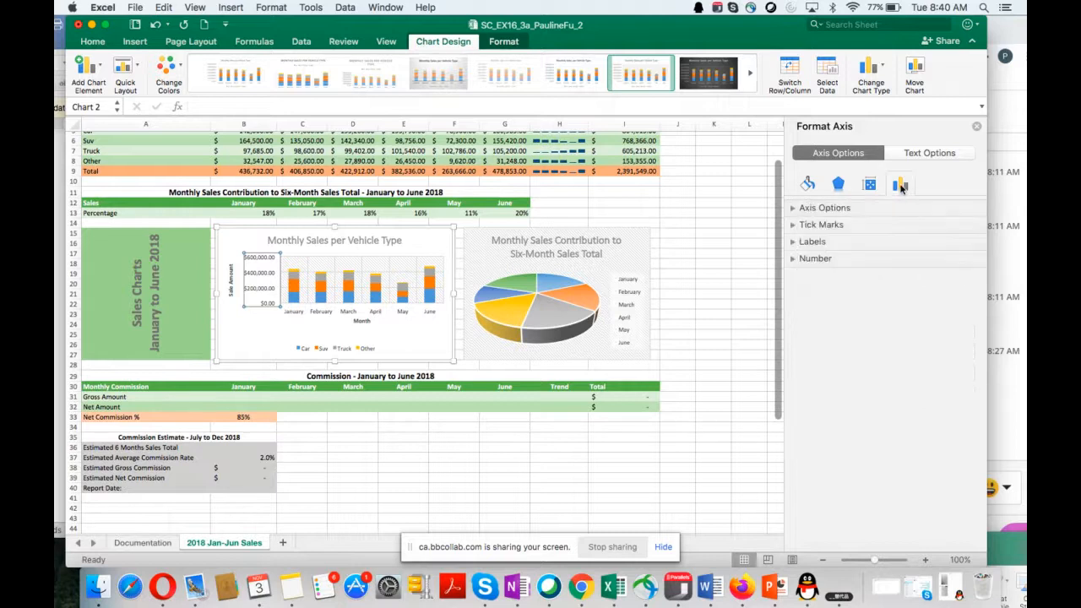
{"action": "left_click", "coordinate": [840, 212]}
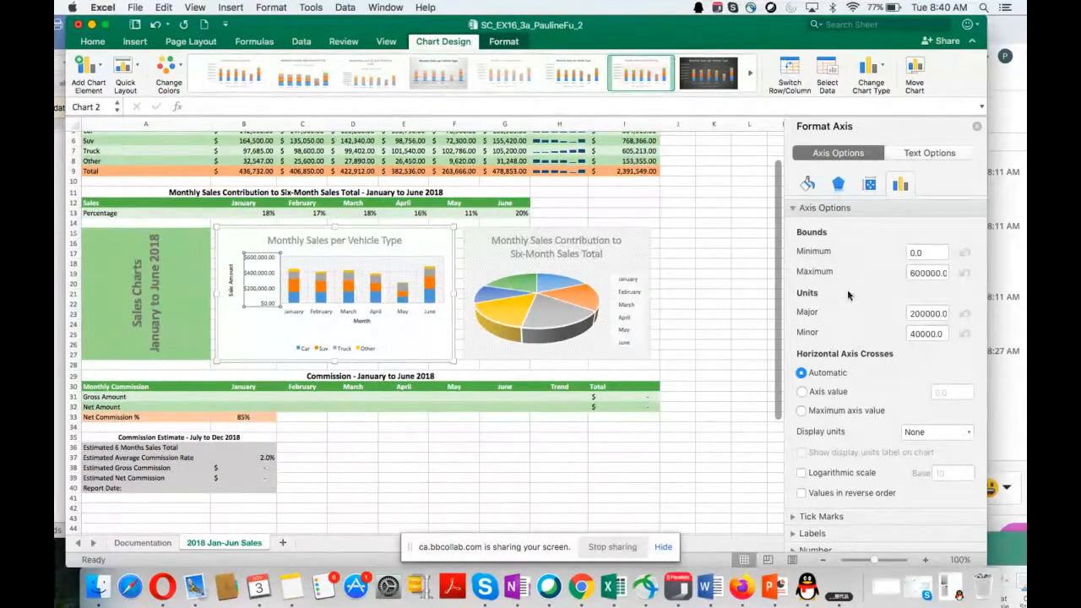
{"action": "scroll", "coordinate": [863, 389], "scroll_direction": "down", "scroll_amount": 1}
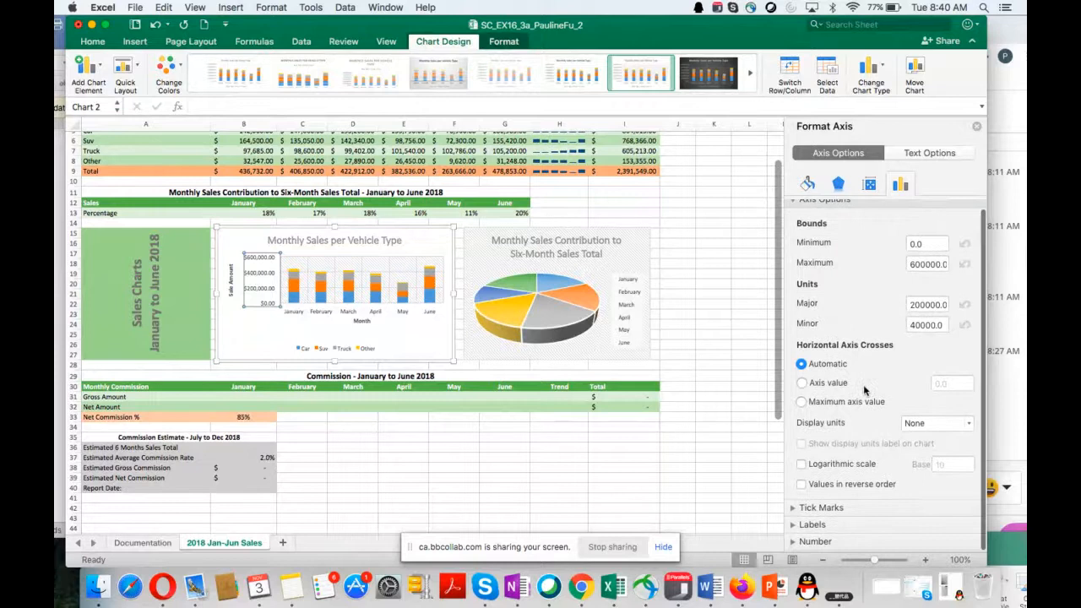
{"action": "scroll", "coordinate": [864, 449], "scroll_direction": "down", "scroll_amount": 1}
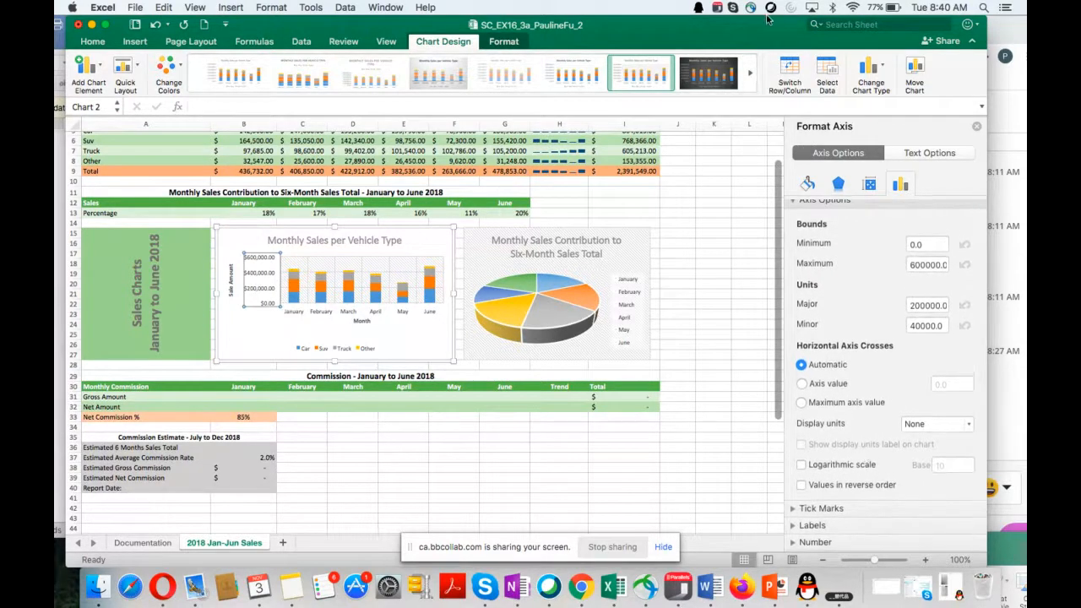
{"action": "left_click", "coordinate": [815, 541]}
{"action": "scroll", "coordinate": [898, 517], "scroll_direction": "down", "scroll_amount": 2}
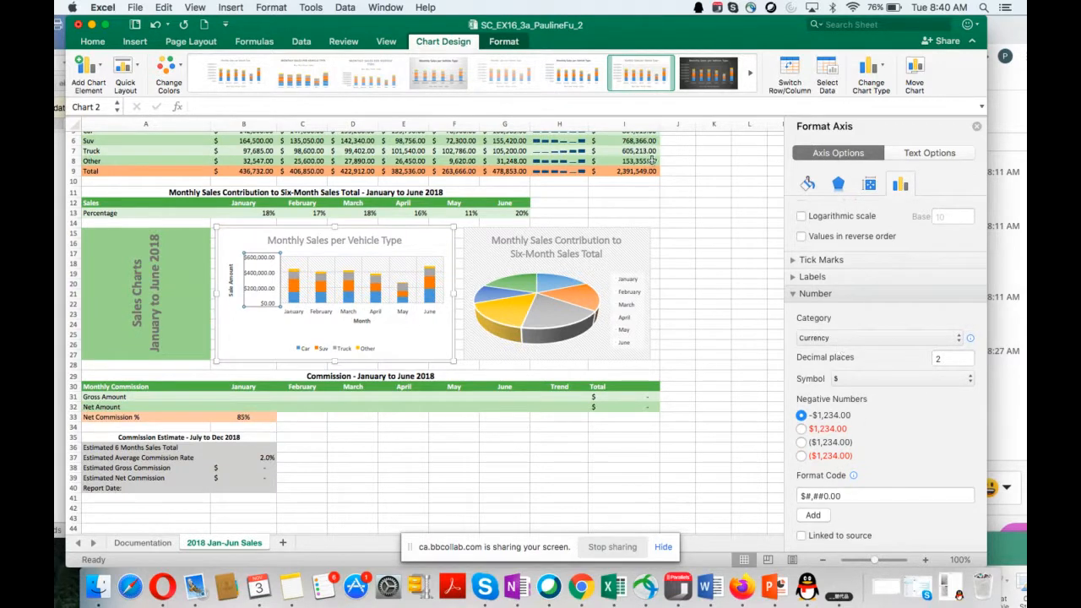
Step: Recheck instruction 11 and set the vertical axis's number format to Accounting with 0 decimal places
{"action": "left_click_drag", "start_coordinate": [619, 33], "coordinate": [692, 290]}
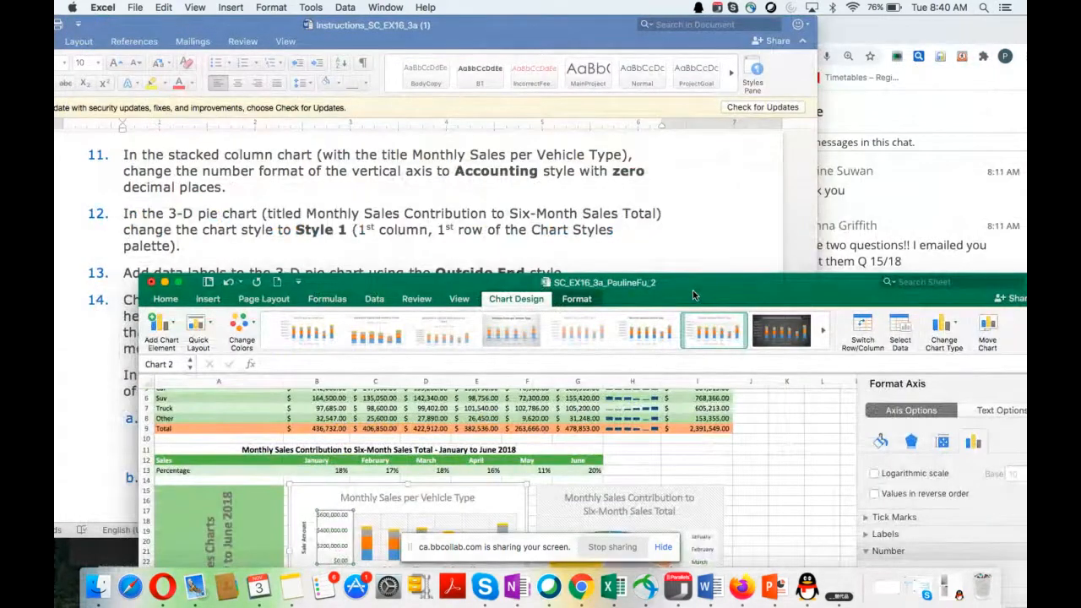
{"action": "left_click_drag", "start_coordinate": [692, 290], "coordinate": [637, 73]}
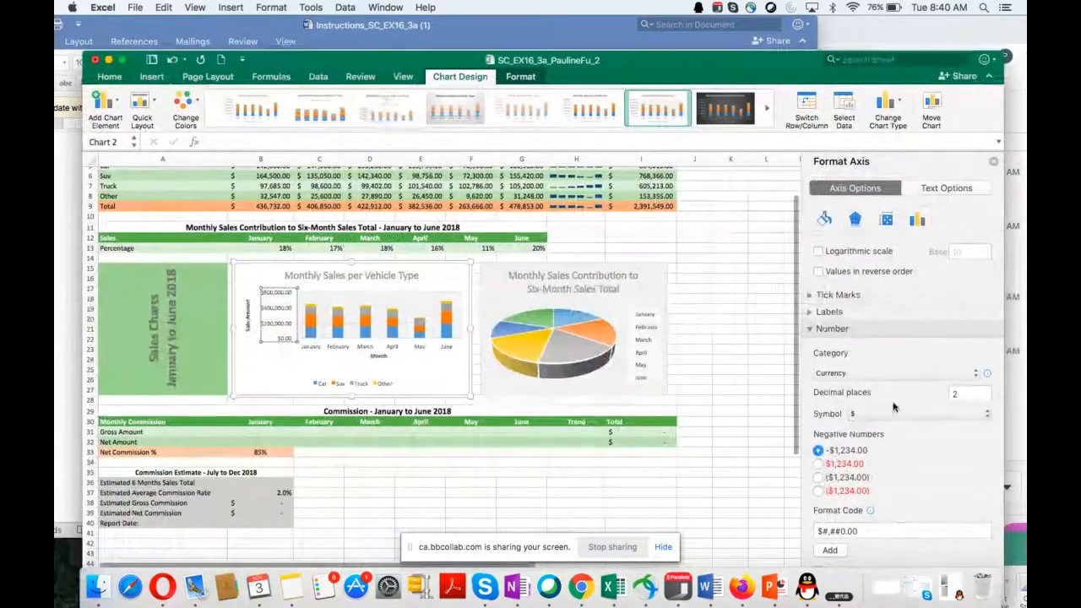
{"action": "left_click", "coordinate": [963, 374]}
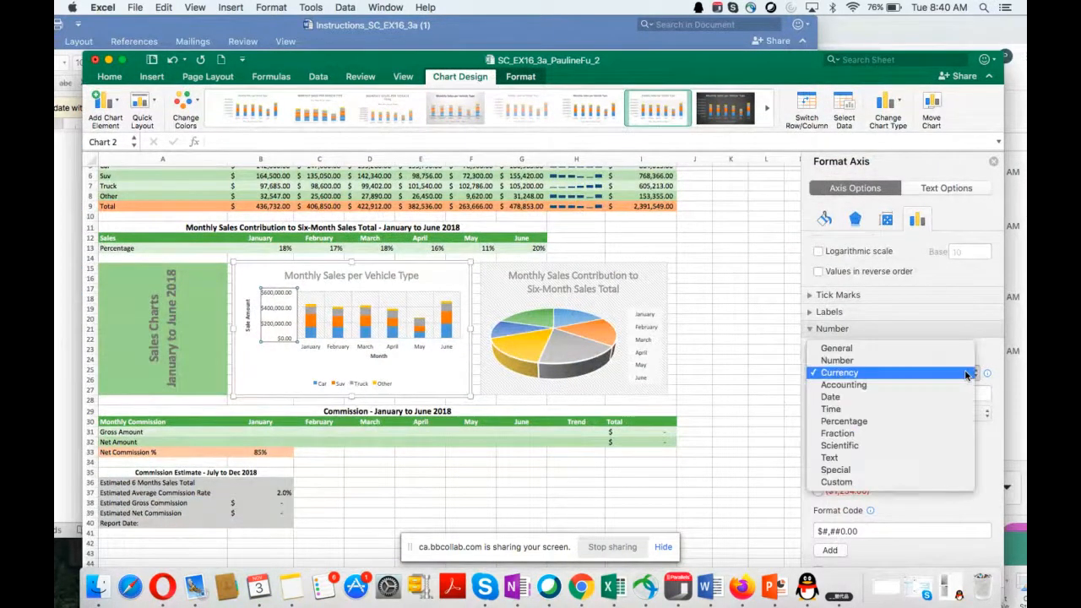
{"action": "left_click", "coordinate": [901, 384]}
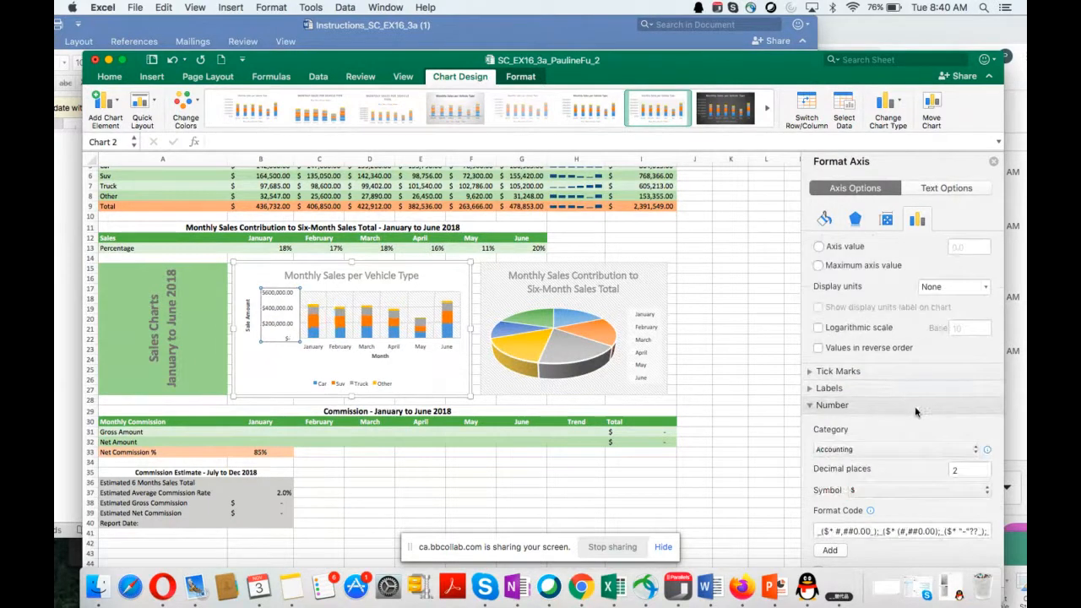
{"action": "left_click", "coordinate": [967, 469]}
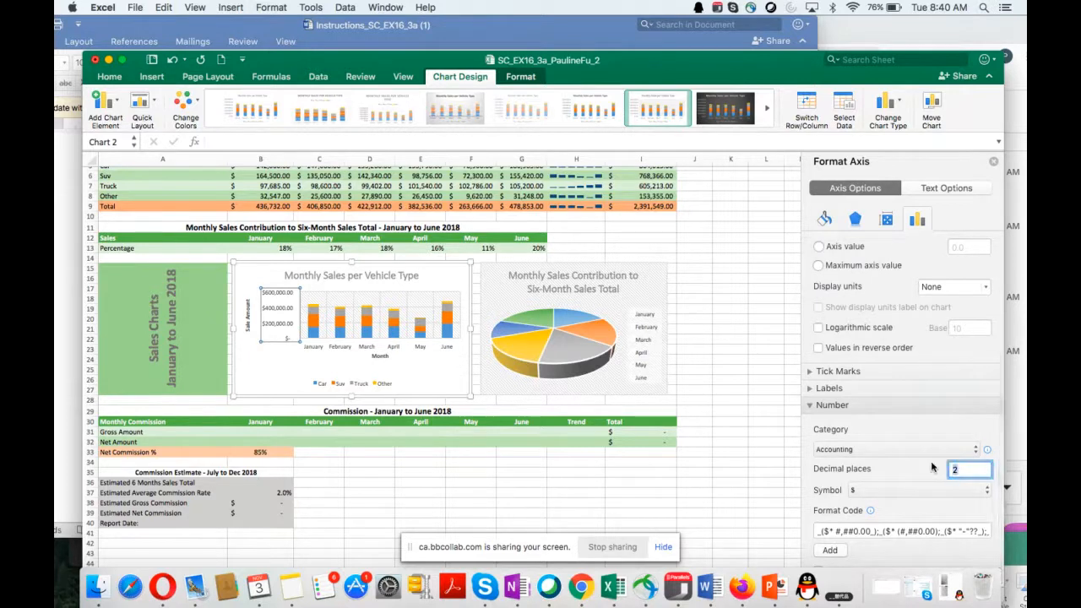
{"action": "type", "text": "0"}
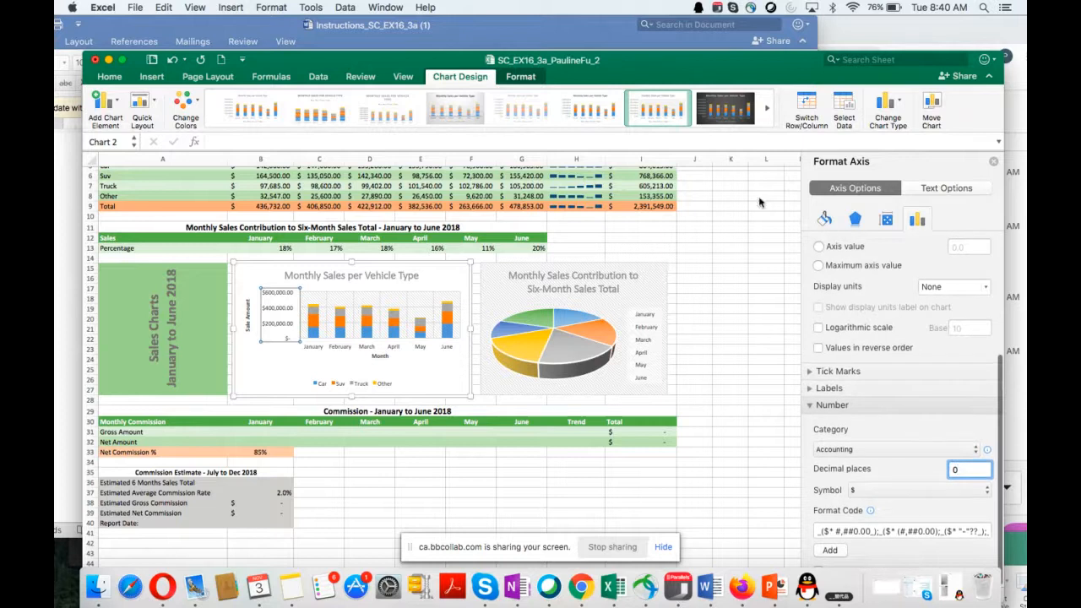
{"action": "left_click_drag", "start_coordinate": [713, 60], "coordinate": [708, 24]}
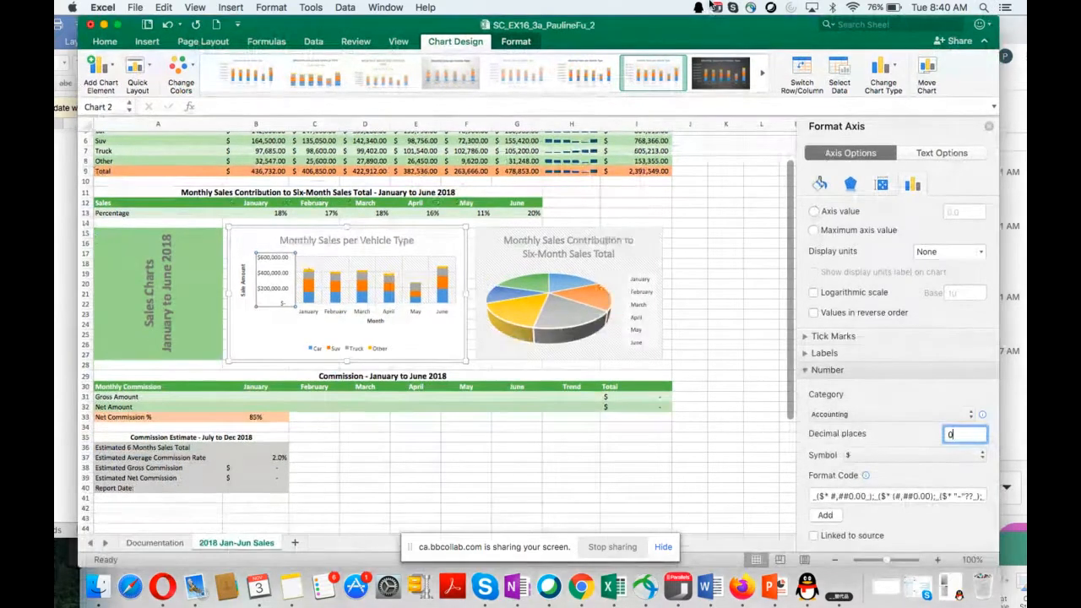
{"action": "key", "text": "Return"}
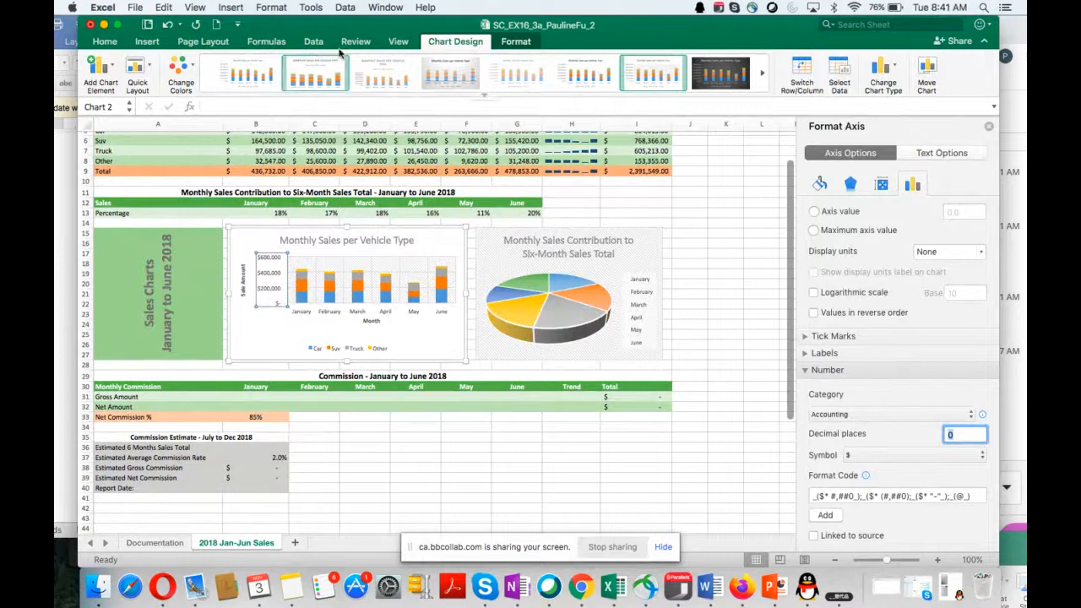
Step: Check instruction 12 in the Word document and apply chart Style 1 to the 3-D pie chart
{"action": "left_click_drag", "start_coordinate": [345, 29], "coordinate": [524, 230]}
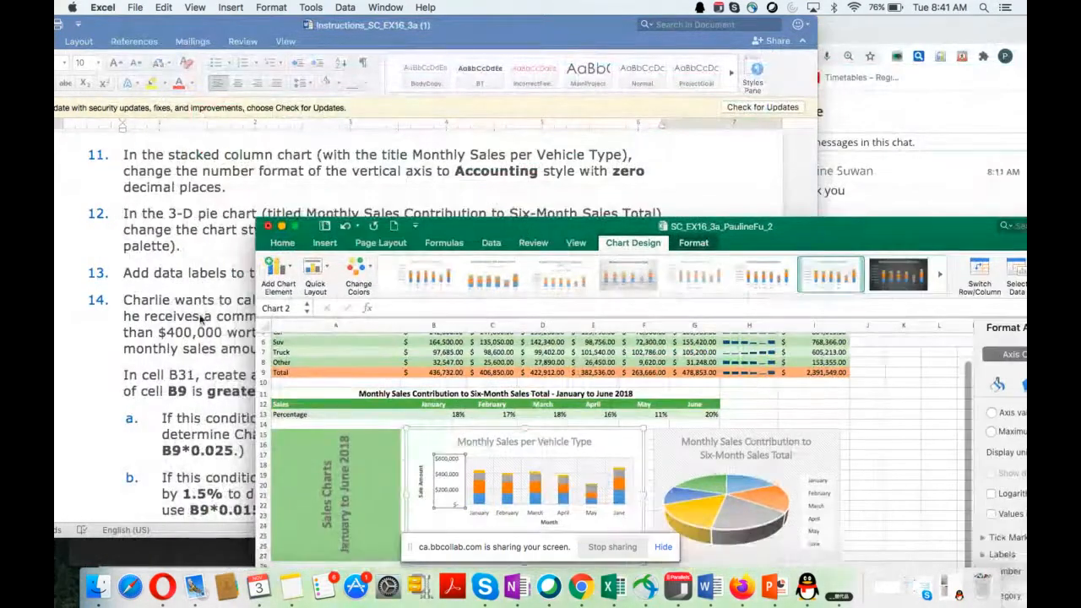
{"action": "scroll", "coordinate": [201, 317], "scroll_direction": "down", "scroll_amount": 3}
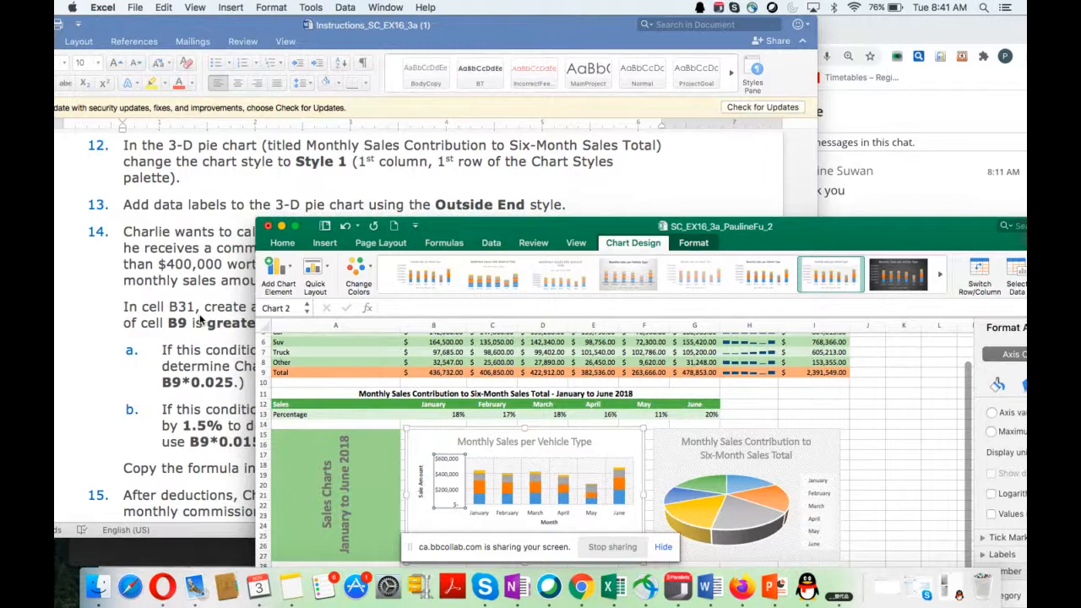
{"action": "left_click_drag", "start_coordinate": [590, 228], "coordinate": [554, 187]}
{"action": "left_click", "coordinate": [637, 419]}
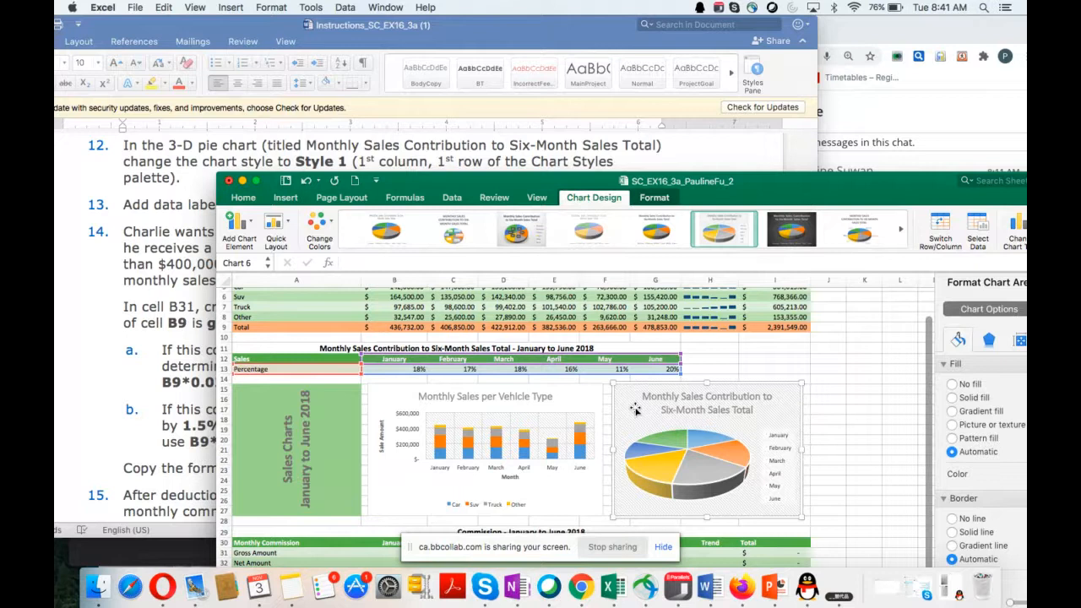
{"action": "left_click", "coordinate": [382, 223]}
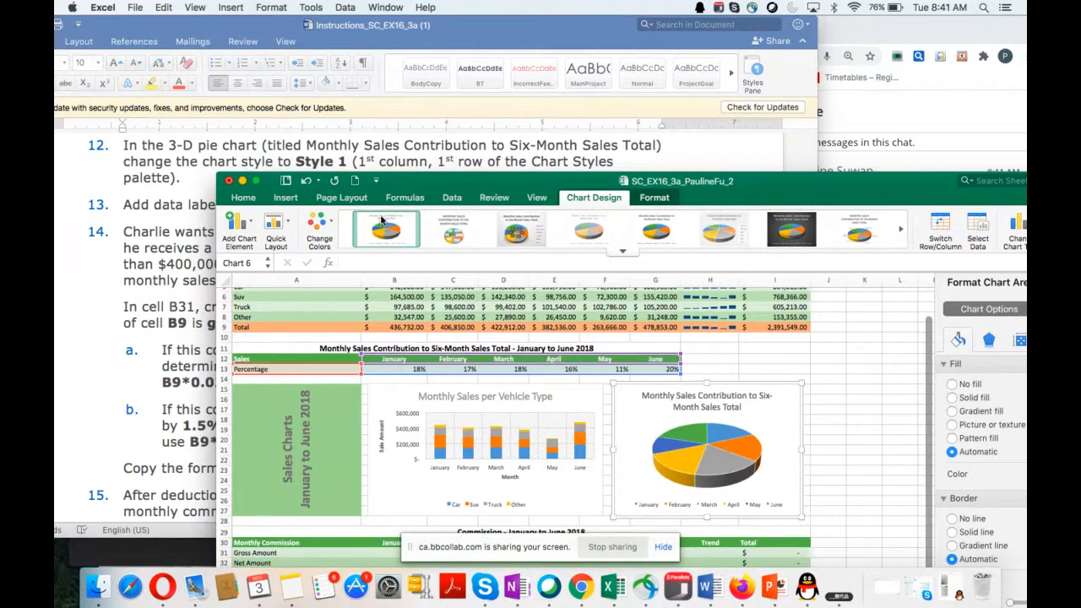
Step: Add data labels to the 3-D pie chart and position them at Outside End
{"action": "scroll", "coordinate": [184, 327], "scroll_direction": "down", "scroll_amount": 3}
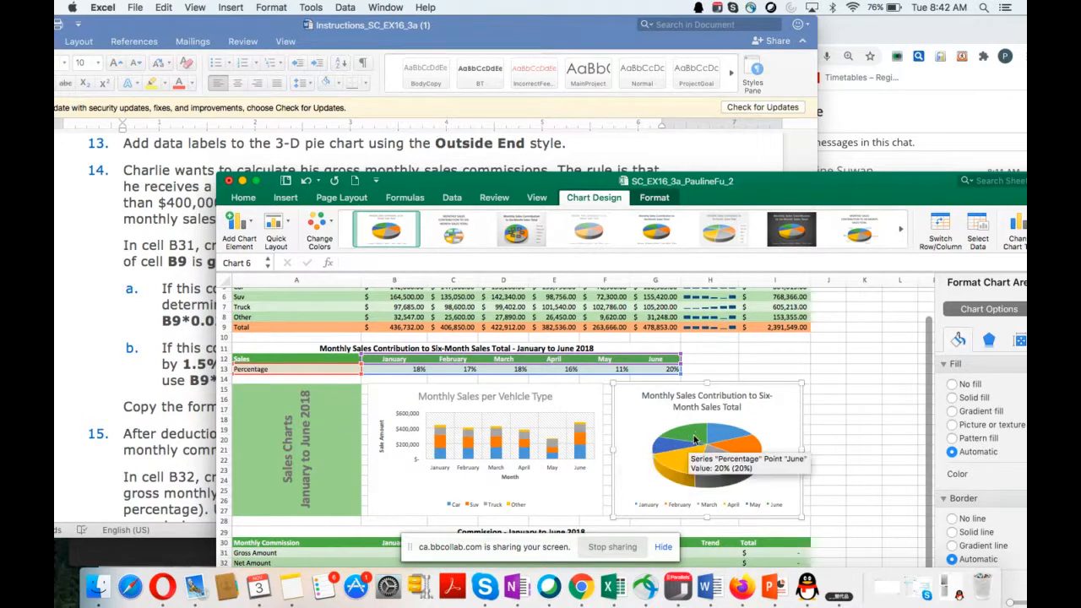
{"action": "right_click", "coordinate": [694, 438]}
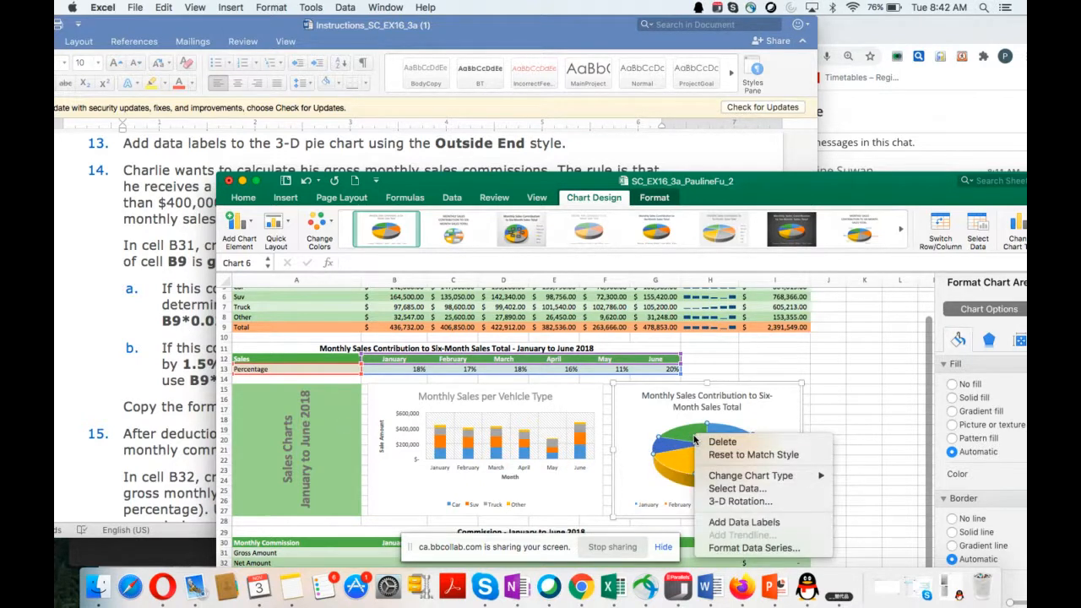
{"action": "left_click", "coordinate": [750, 530]}
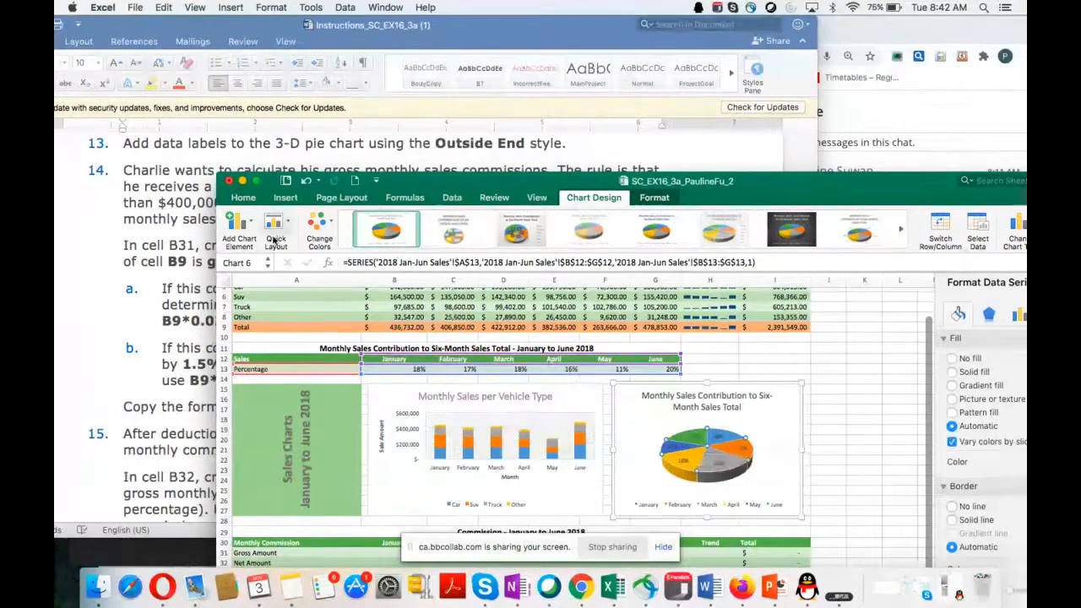
{"action": "left_click", "coordinate": [245, 228]}
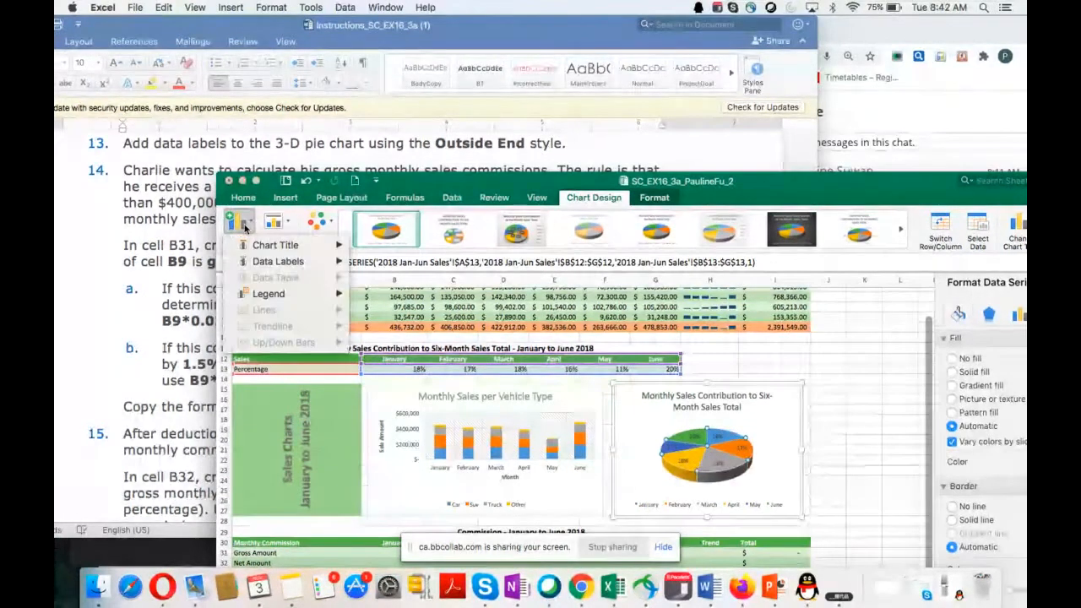
{"action": "mouse_move", "coordinate": [269, 267]}
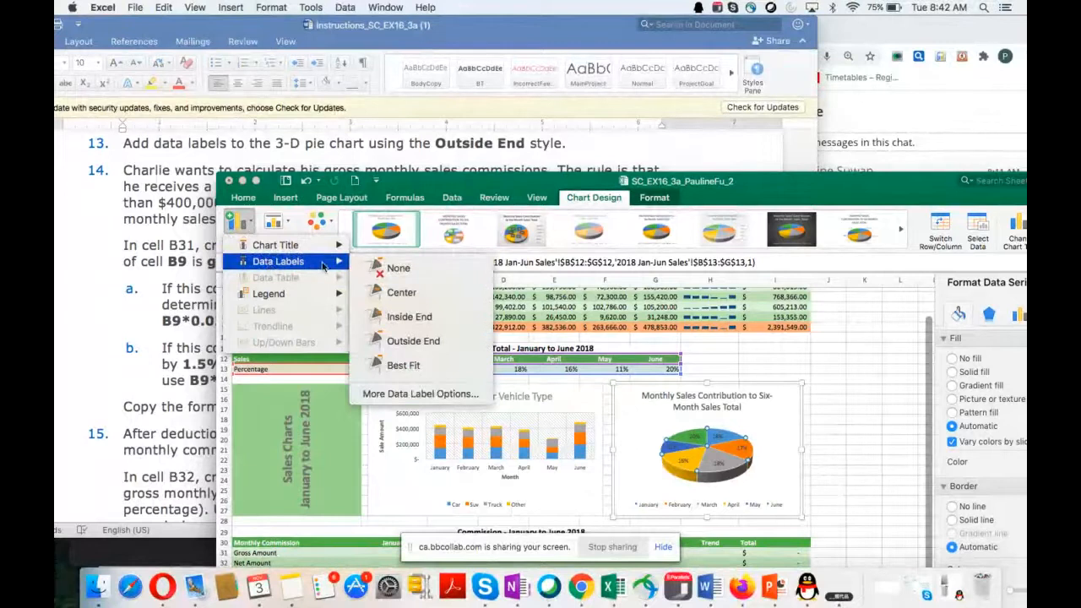
{"action": "left_click", "coordinate": [418, 346]}
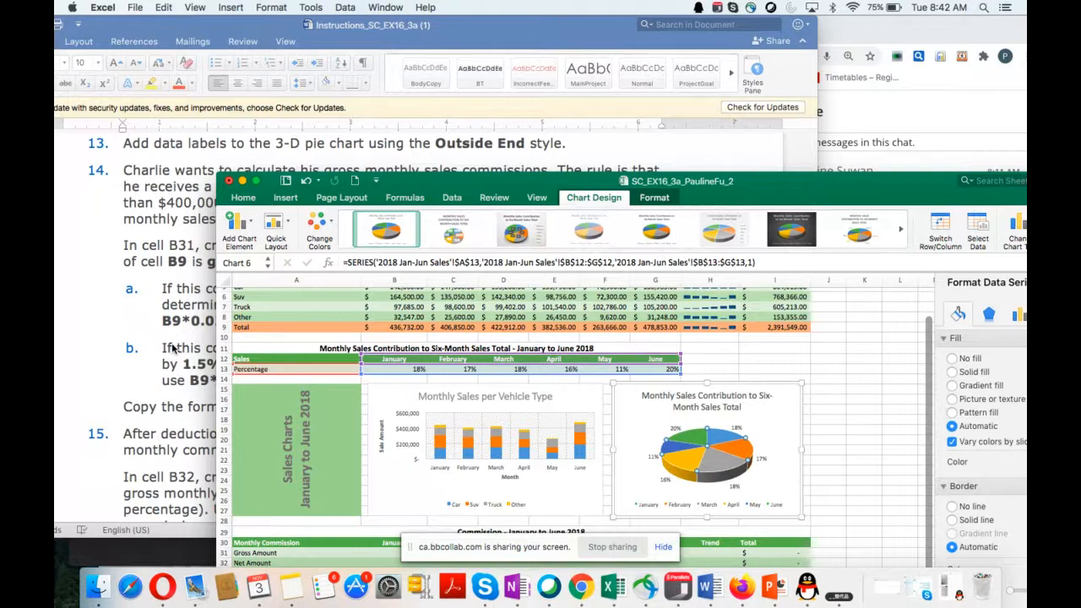
Step: Read instruction 14 in the Word document and arrange both windows so it can be read beside the worksheet's Monthly Commission table
{"action": "scroll", "coordinate": [173, 348], "scroll_direction": "down", "scroll_amount": 1}
{"action": "scroll", "coordinate": [173, 348], "scroll_direction": "down", "scroll_amount": 1}
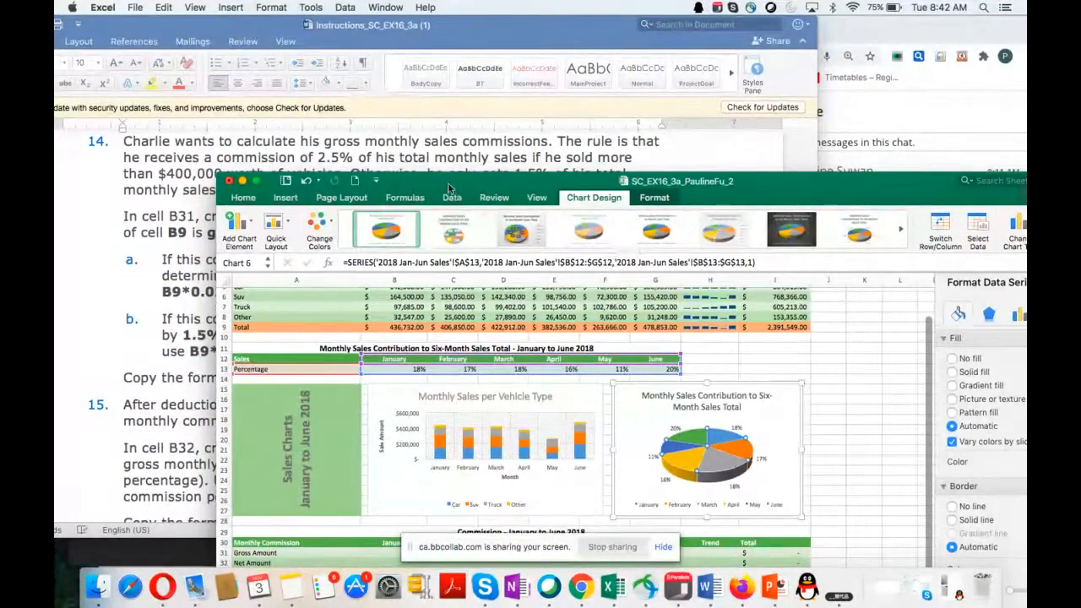
{"action": "left_click_drag", "start_coordinate": [450, 189], "coordinate": [490, 218]}
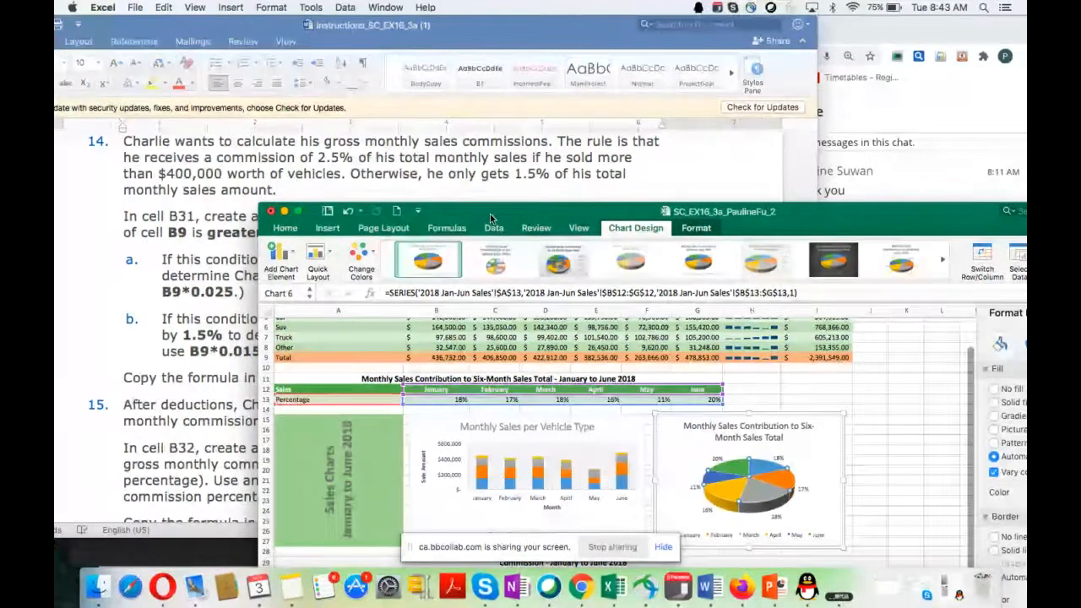
{"action": "left_click_drag", "start_coordinate": [490, 218], "coordinate": [699, 206]}
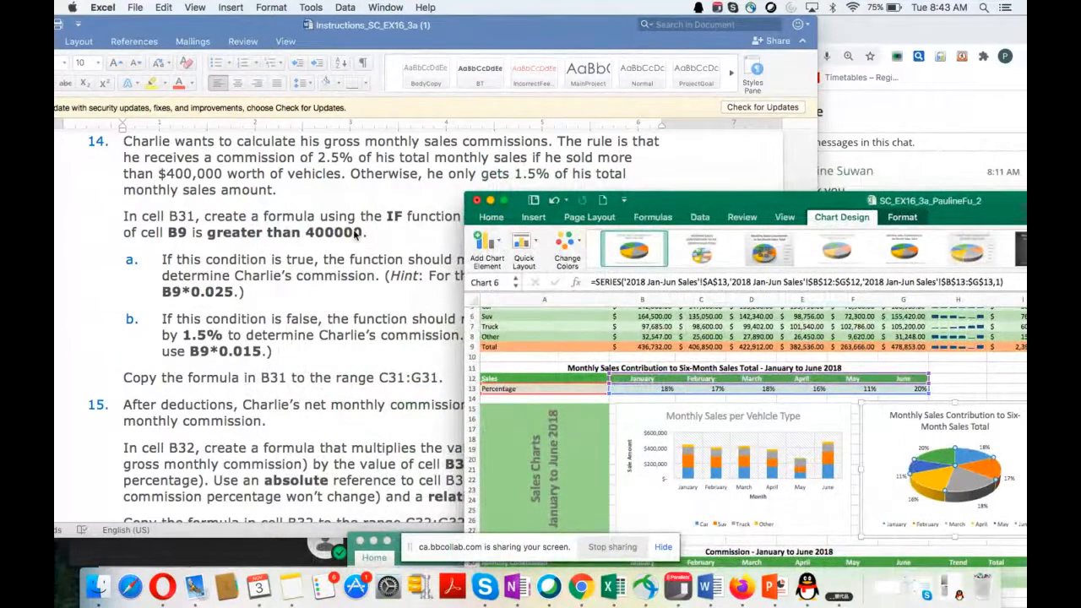
{"action": "scroll", "coordinate": [356, 234], "scroll_direction": "down", "scroll_amount": 1}
{"action": "scroll", "coordinate": [357, 234], "scroll_direction": "up", "scroll_amount": 1}
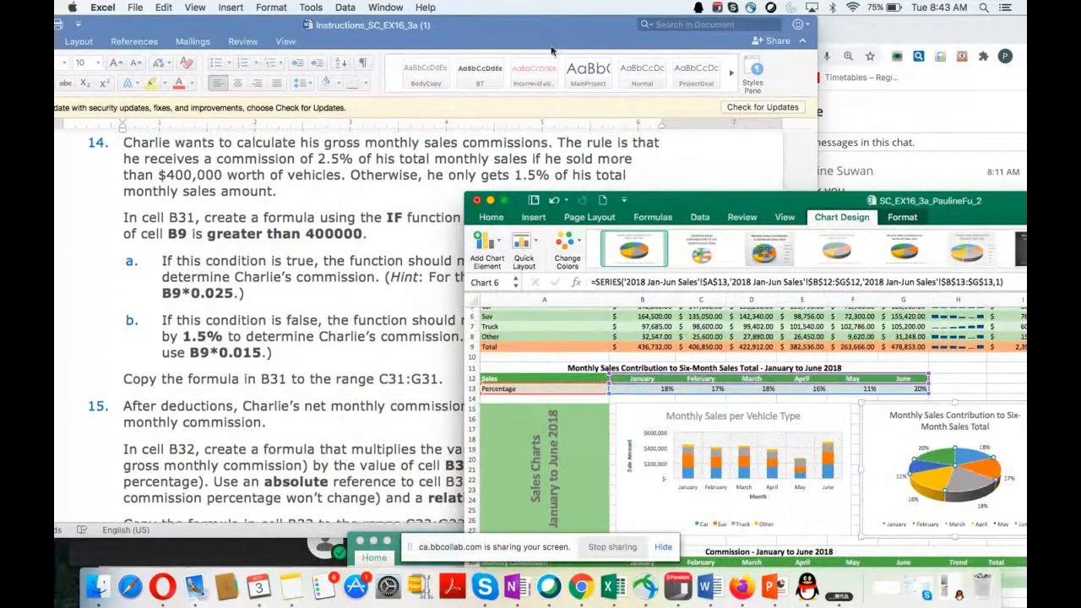
{"action": "left_click_drag", "start_coordinate": [561, 30], "coordinate": [531, 29]}
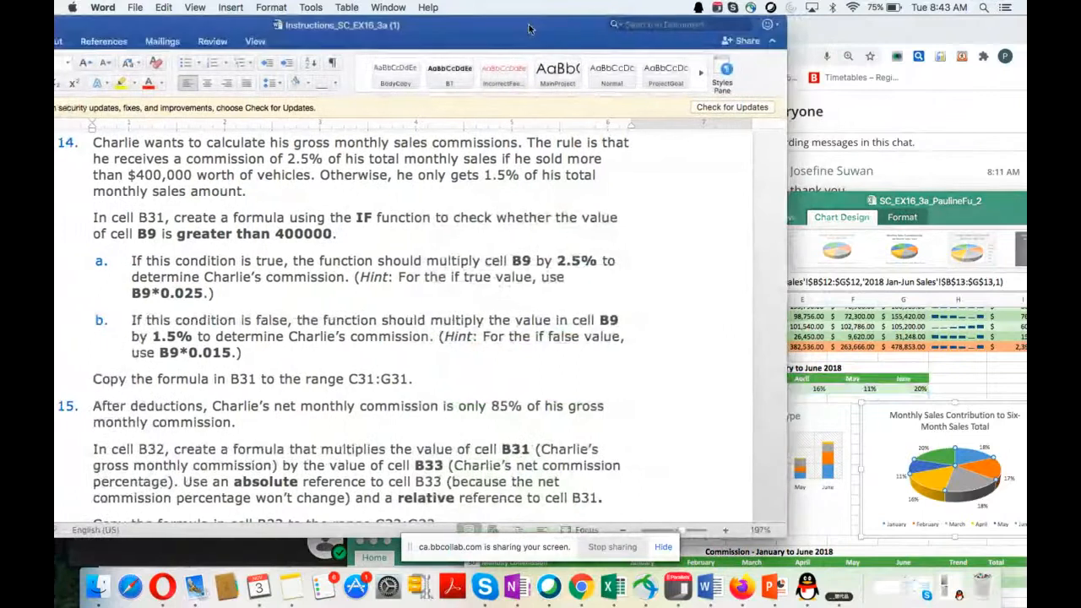
{"action": "left_click_drag", "start_coordinate": [832, 207], "coordinate": [896, 116]}
{"action": "scroll", "coordinate": [834, 349], "scroll_direction": "down", "scroll_amount": 5}
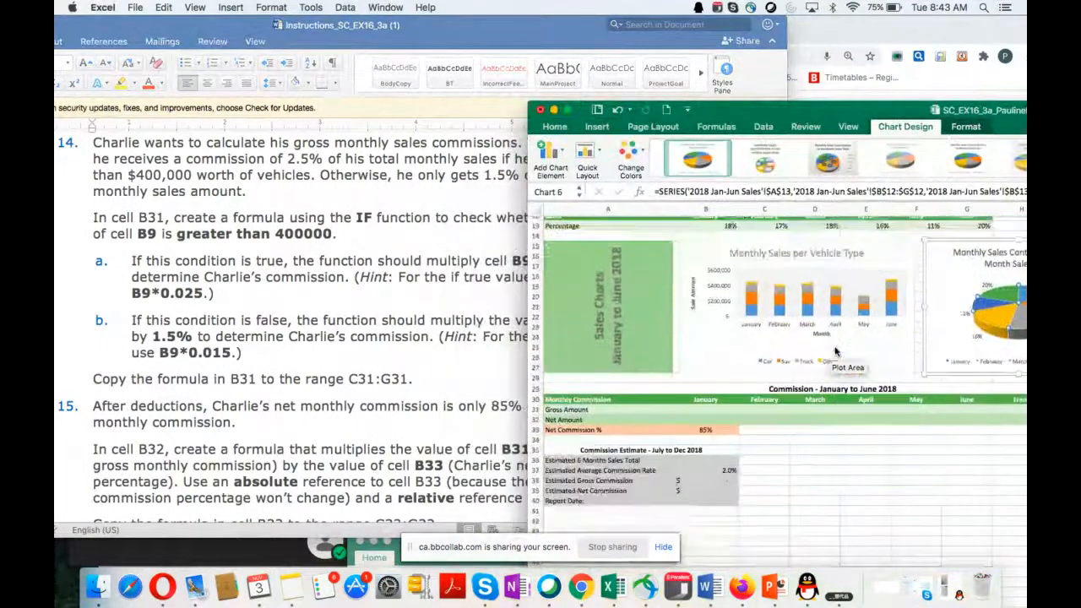
Step: Position the workbook beside instruction 14 with the sales totals and Monthly Commission table in view, and set cell B31's font size to 16
{"action": "left_click", "coordinate": [717, 376]}
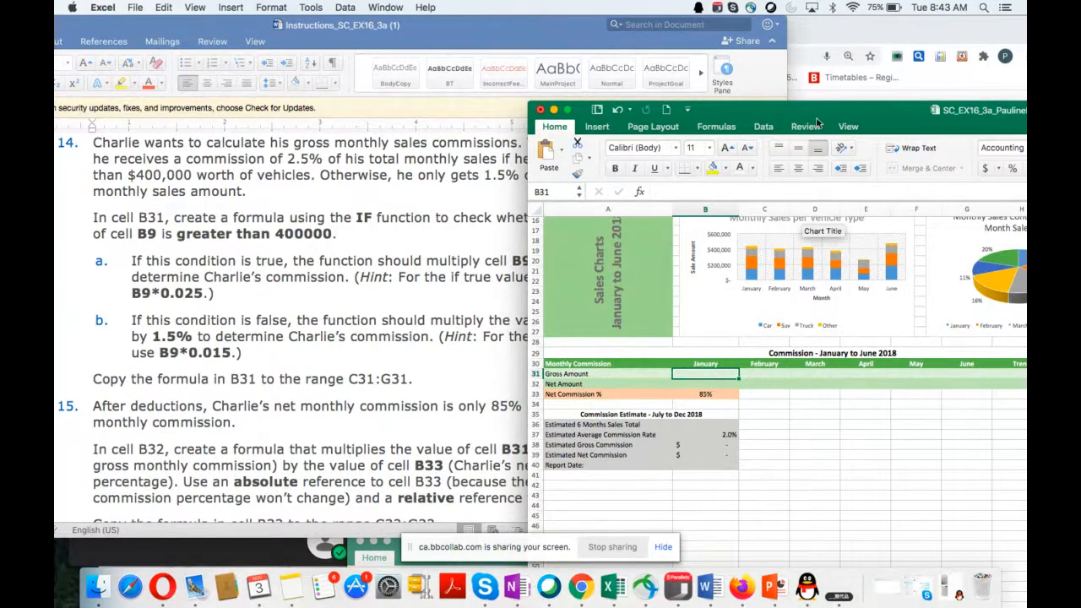
{"action": "left_click_drag", "start_coordinate": [844, 113], "coordinate": [848, 259]}
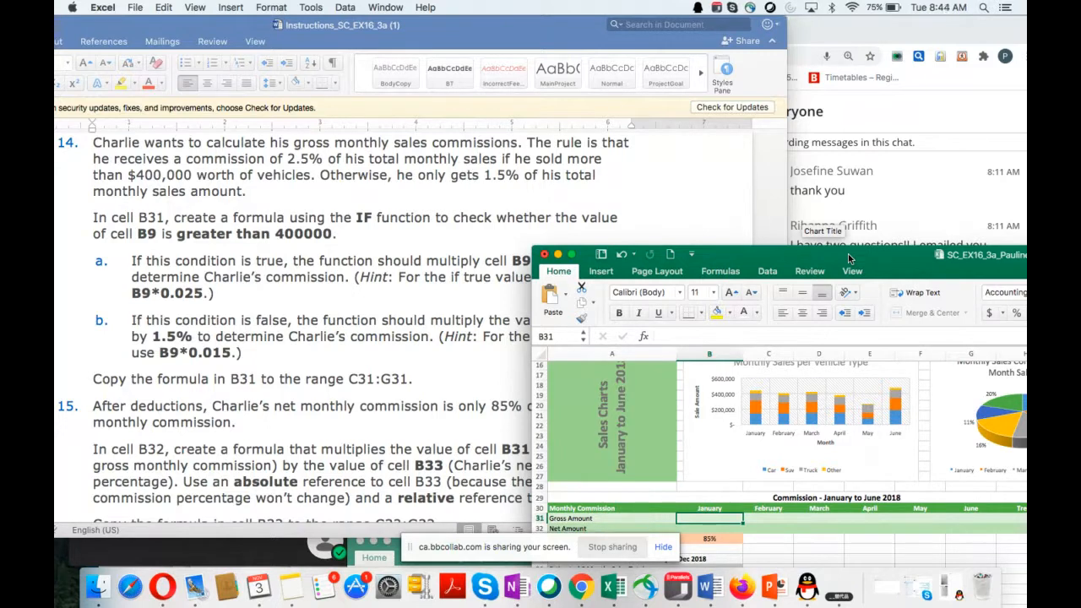
{"action": "left_click_drag", "start_coordinate": [849, 258], "coordinate": [808, 26]}
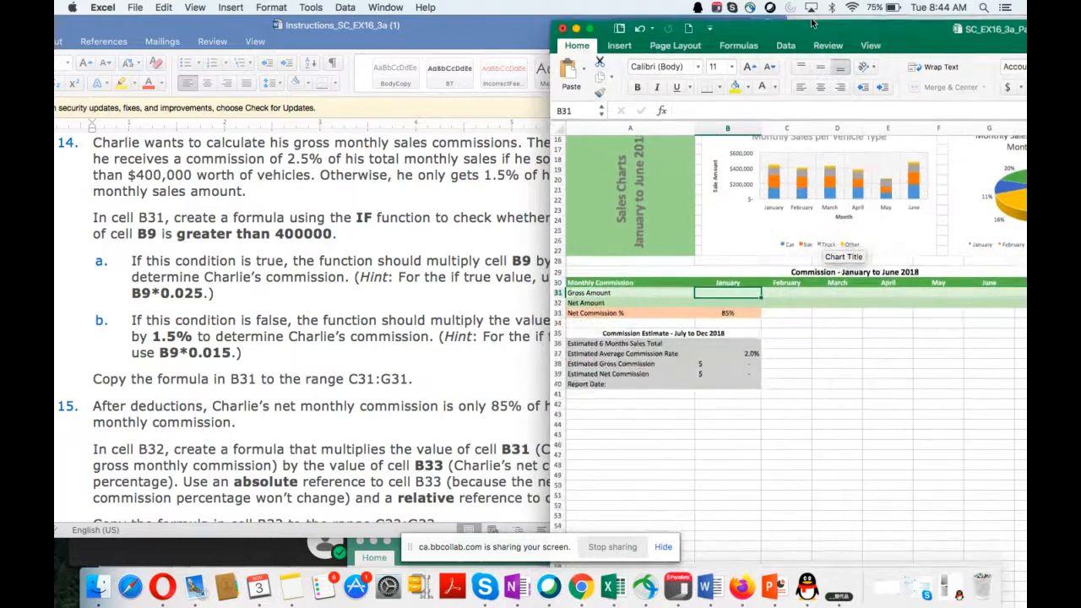
{"action": "scroll", "coordinate": [793, 470], "scroll_direction": "up", "scroll_amount": 5}
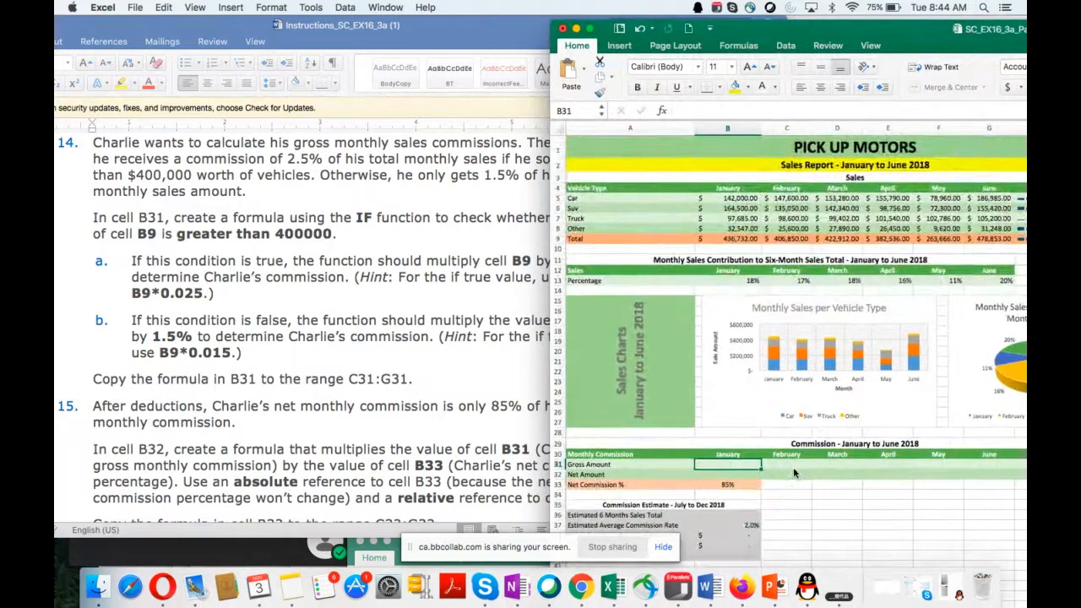
{"action": "scroll", "coordinate": [793, 470], "scroll_direction": "down", "scroll_amount": 1}
{"action": "scroll", "coordinate": [793, 473], "scroll_direction": "down", "scroll_amount": 1}
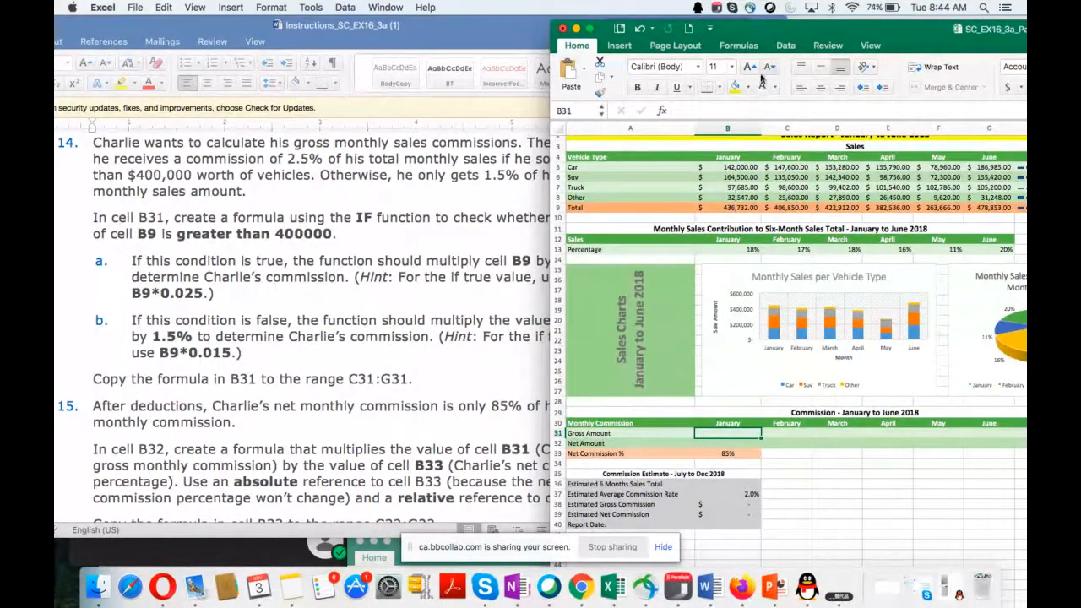
{"action": "left_click_drag", "start_coordinate": [766, 33], "coordinate": [826, 32]}
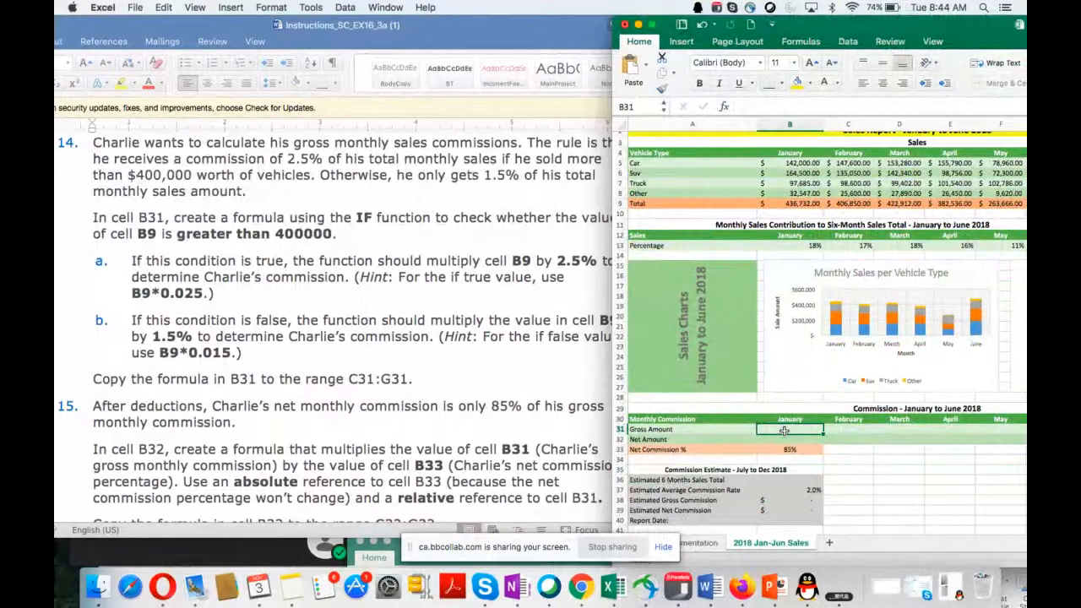
{"action": "left_click", "coordinate": [794, 63]}
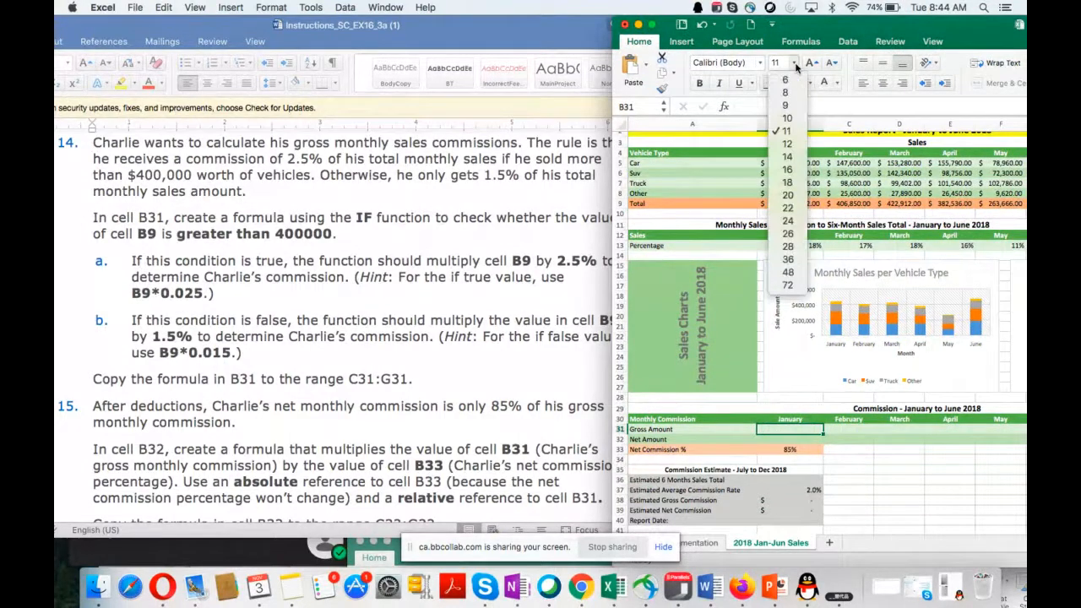
{"action": "left_click", "coordinate": [787, 170]}
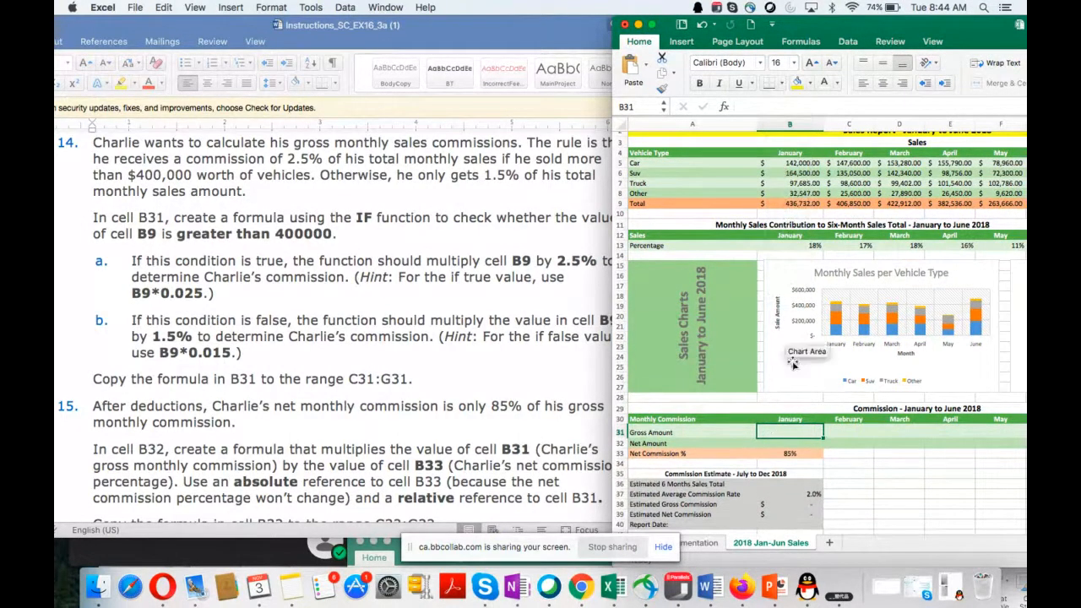
Step: Enter =IF(B9>400000,B9*0.025,B9*0.015) in cell B31 to calculate January's gross commission
{"action": "double_click", "coordinate": [770, 432]}
{"action": "type", "text": "=if("}
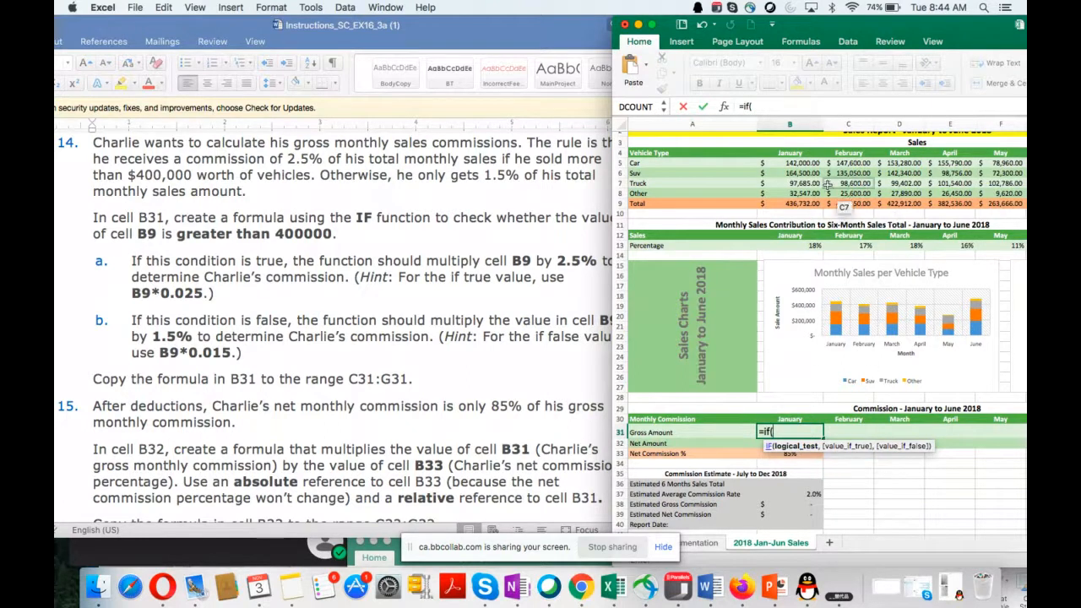
{"action": "left_click", "coordinate": [800, 205]}
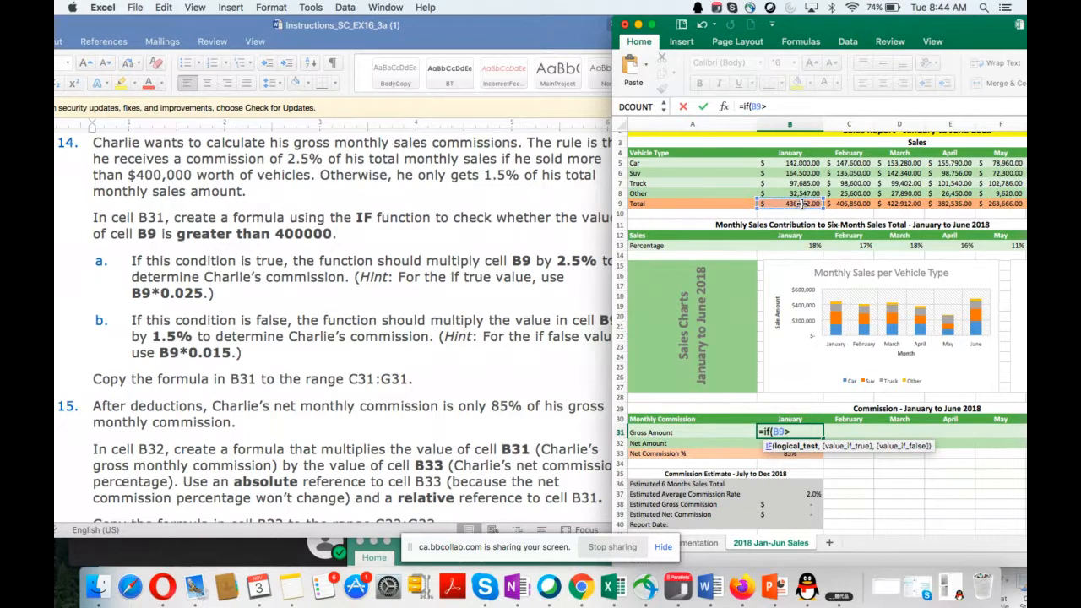
{"action": "type", "text": "400000,"}
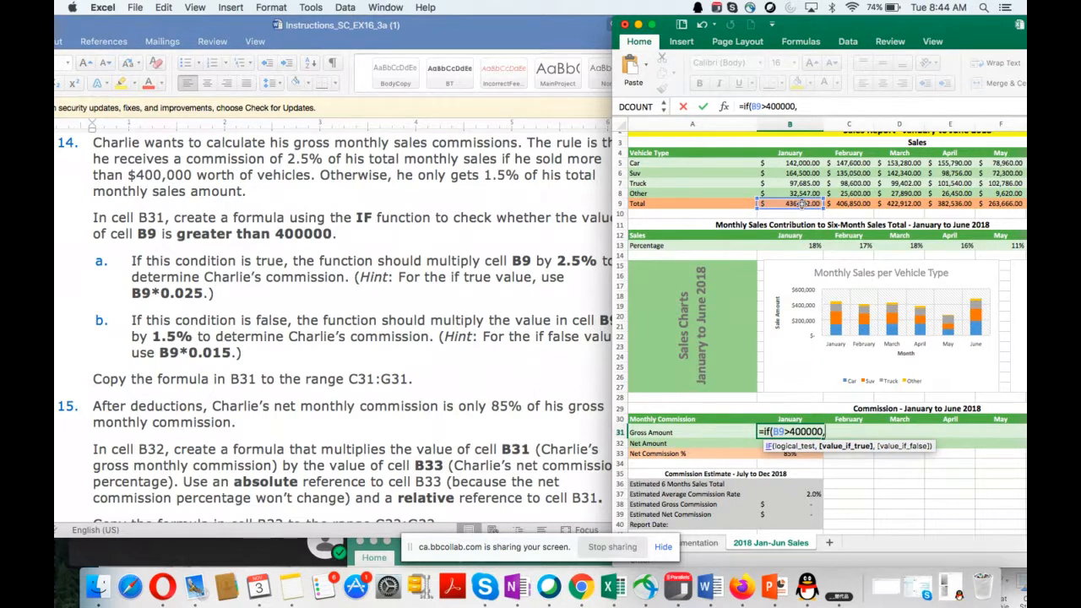
{"action": "type", "text": "b"}
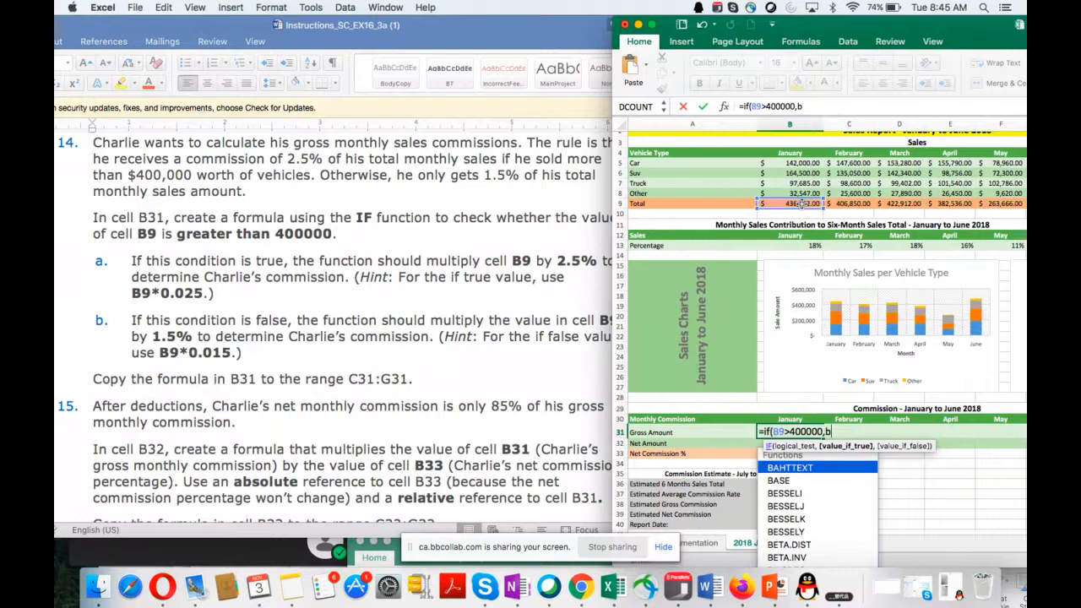
{"action": "type", "text": "9*"}
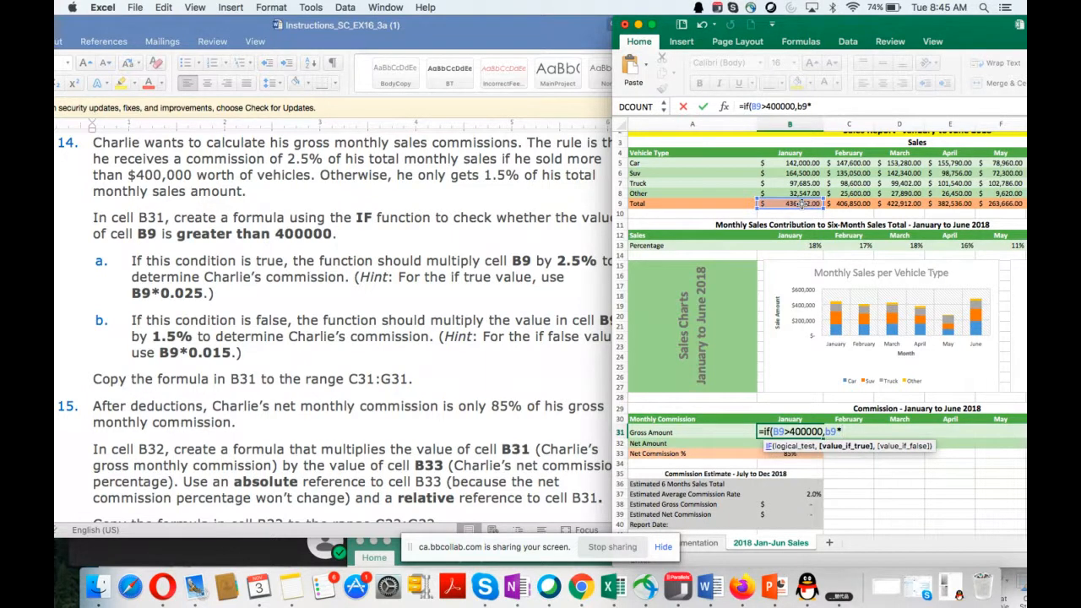
{"action": "type", "text": "0.025,"}
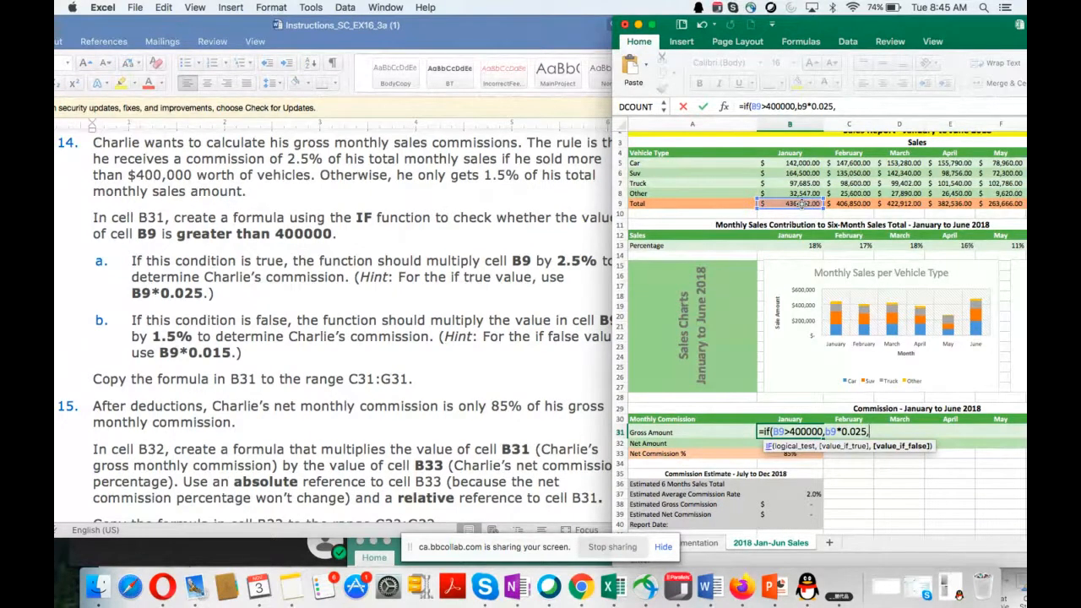
{"action": "type", "text": "b9*0.015)"}
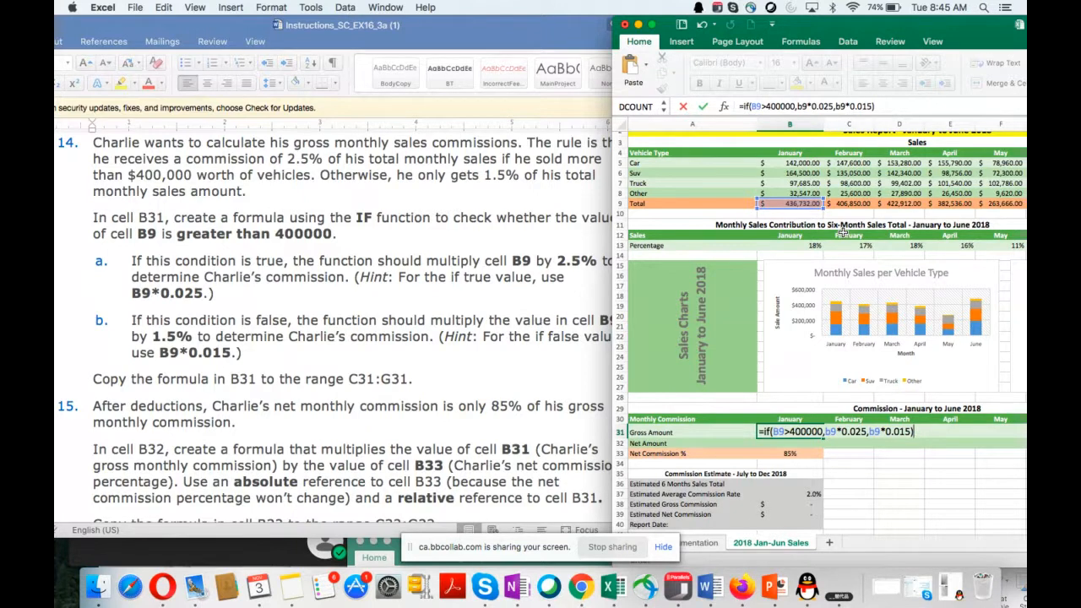
{"action": "key", "text": "Return"}
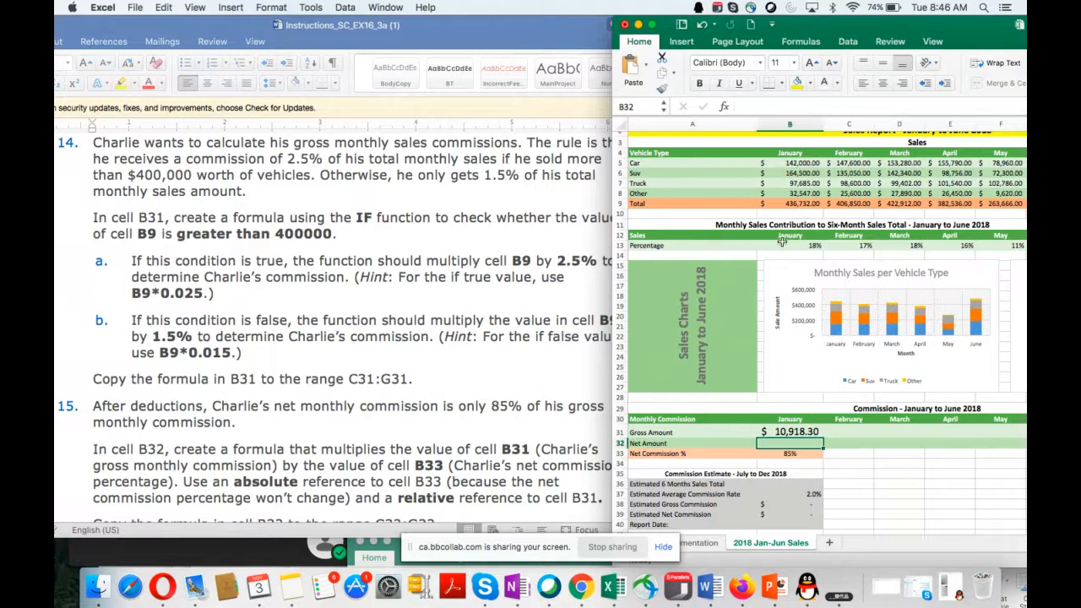
Step: Fill the gross commission formula from cell B31 across row 31 through H31
{"action": "left_click_drag", "start_coordinate": [884, 30], "coordinate": [697, 33]}
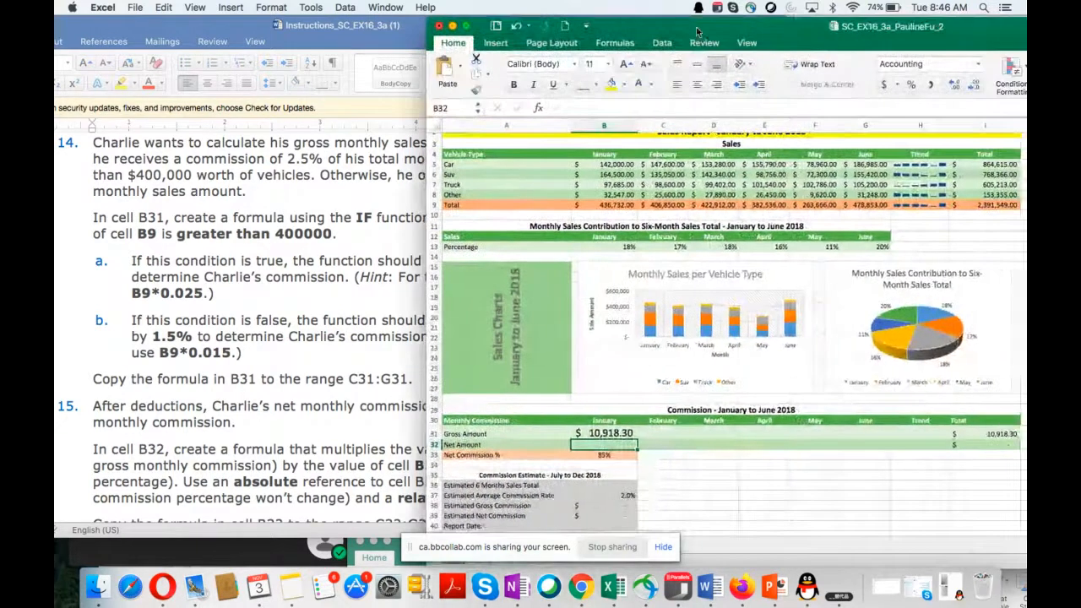
{"action": "left_click", "coordinate": [602, 433]}
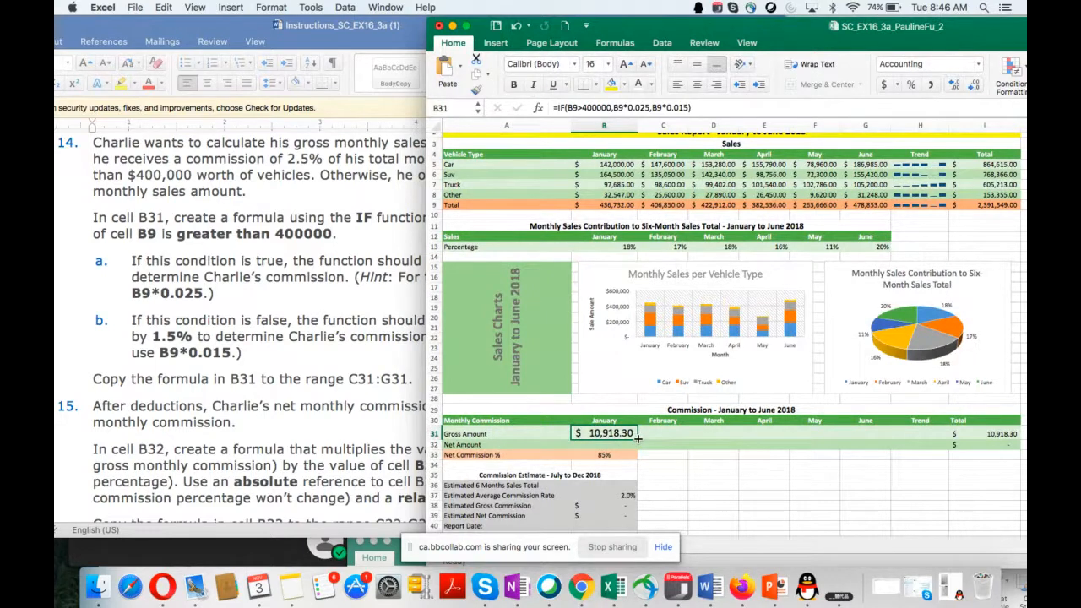
{"action": "left_click_drag", "start_coordinate": [639, 437], "coordinate": [929, 439]}
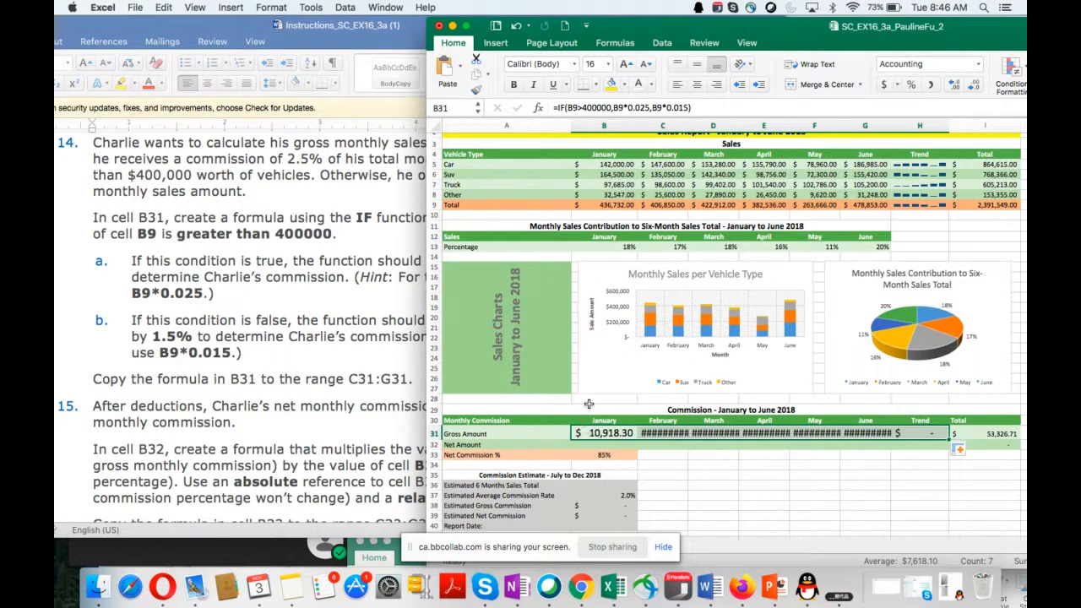
Step: Set the font size of the January to June gross amounts in B31:G31 to 12
{"action": "left_click_drag", "start_coordinate": [586, 435], "coordinate": [879, 433]}
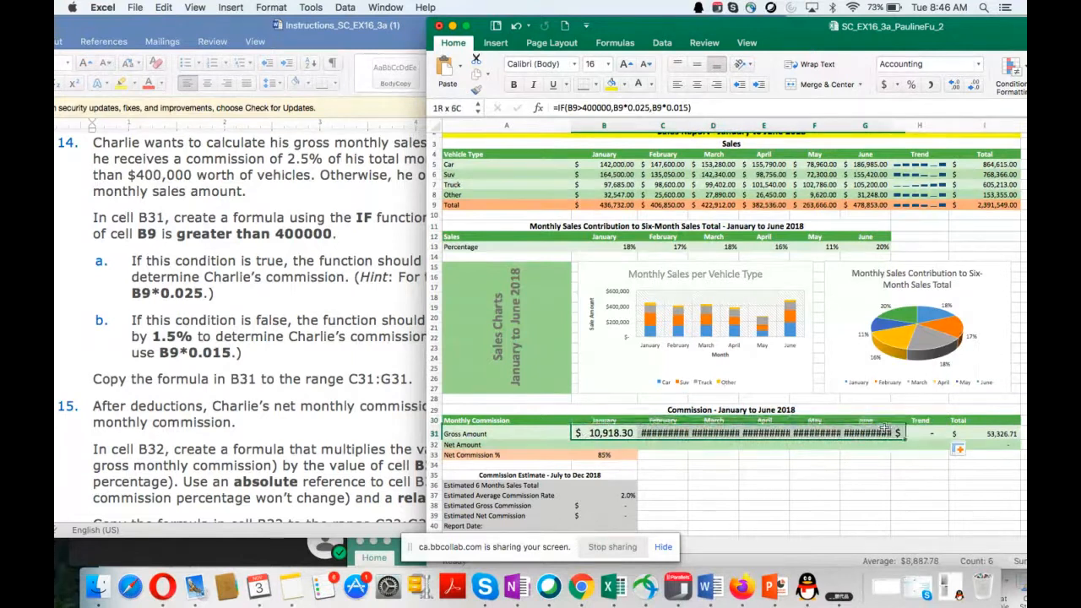
{"action": "left_click", "coordinate": [607, 64]}
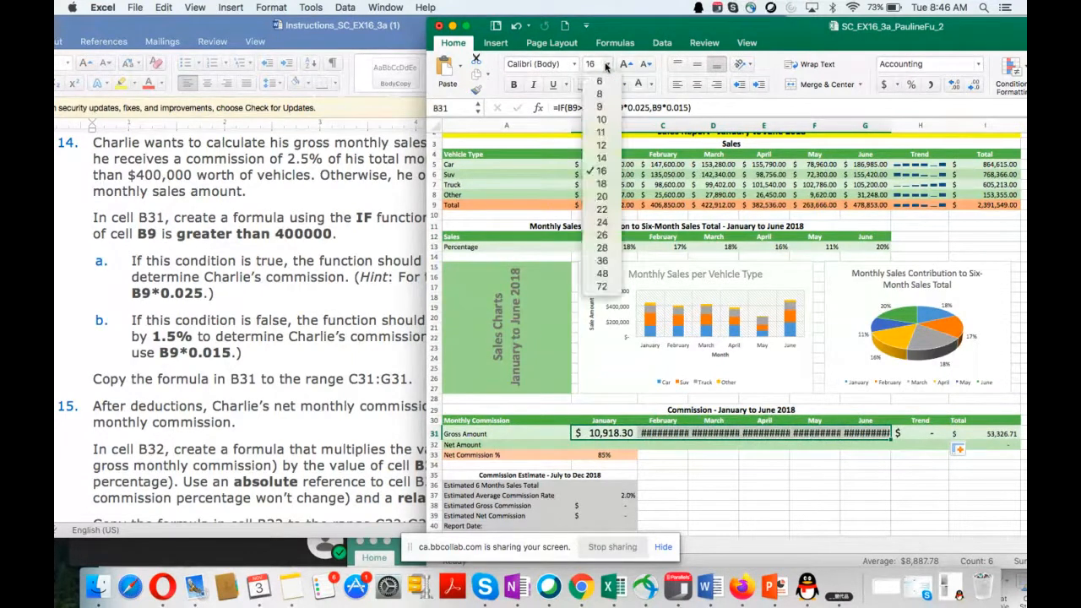
{"action": "left_click", "coordinate": [602, 146]}
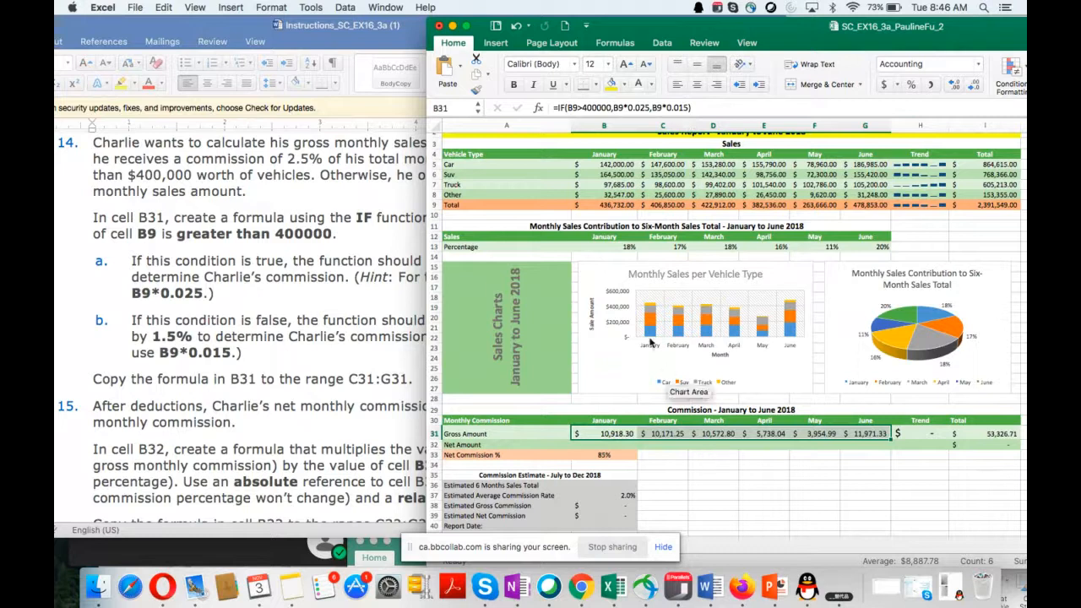
Step: Read instruction 15 in the Word document, arrange the workbook beside it, and select cell B32 for January's net amount
{"action": "left_click_drag", "start_coordinate": [630, 31], "coordinate": [823, 63]}
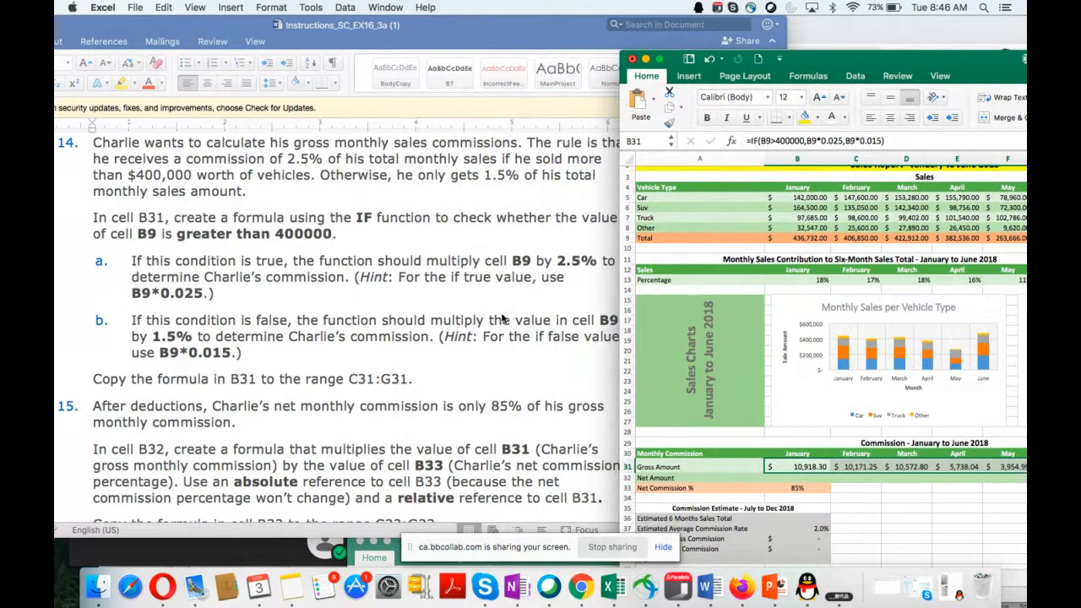
{"action": "scroll", "coordinate": [499, 320], "scroll_direction": "down", "scroll_amount": 5}
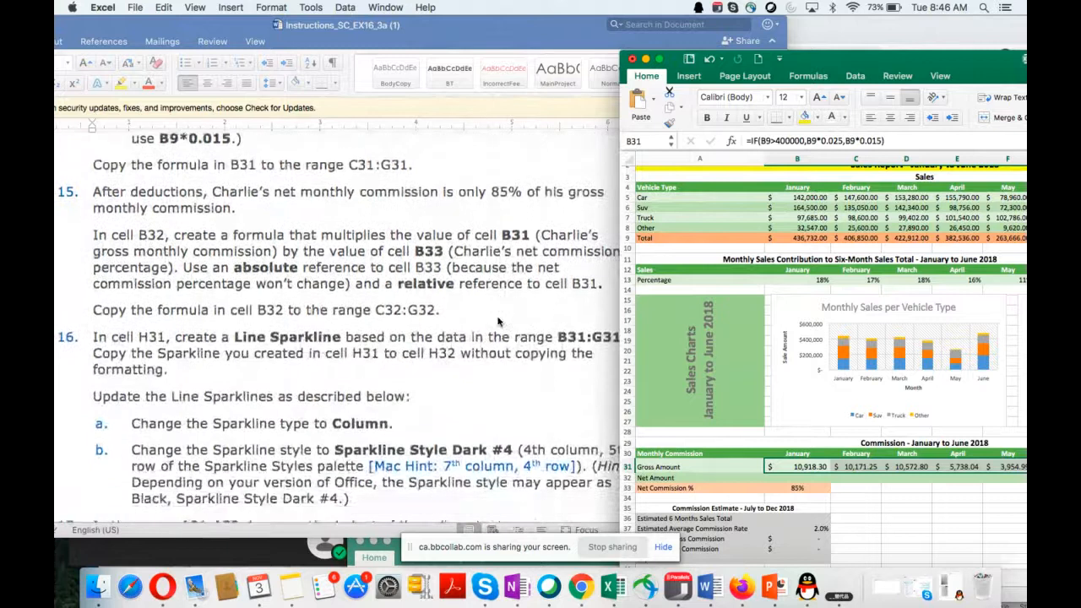
{"action": "scroll", "coordinate": [498, 321], "scroll_direction": "down", "scroll_amount": 1}
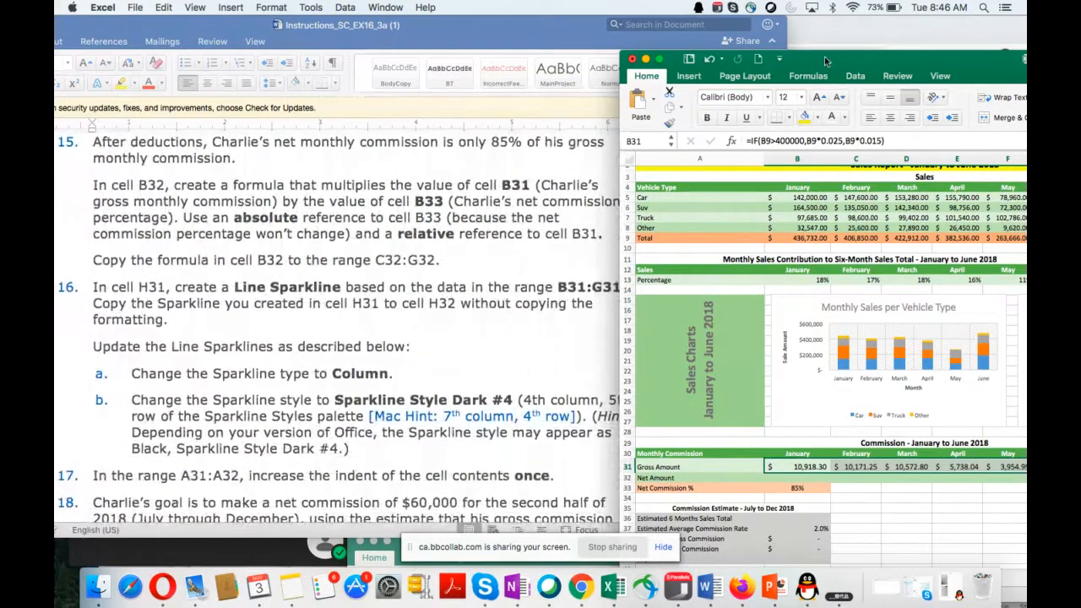
{"action": "left_click_drag", "start_coordinate": [824, 56], "coordinate": [676, 229]}
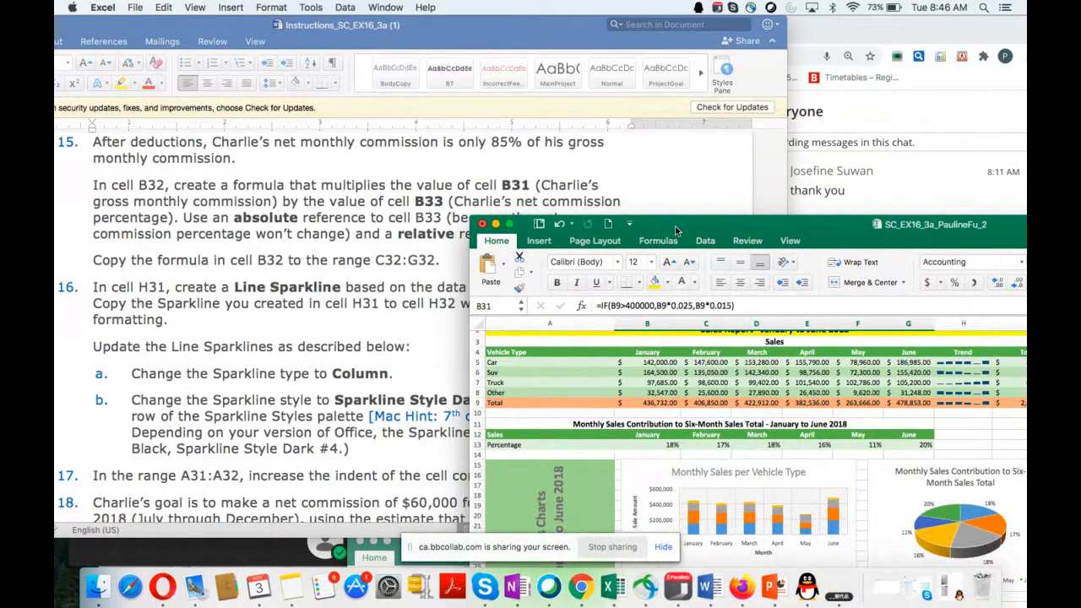
{"action": "left_click_drag", "start_coordinate": [676, 230], "coordinate": [686, 268]}
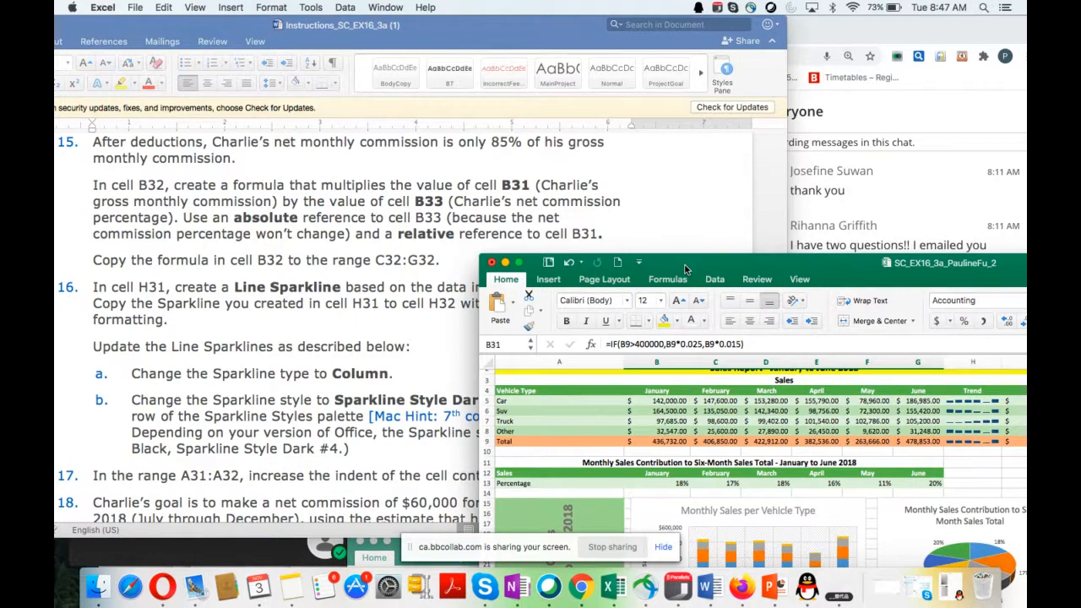
{"action": "left_click_drag", "start_coordinate": [685, 268], "coordinate": [840, 94]}
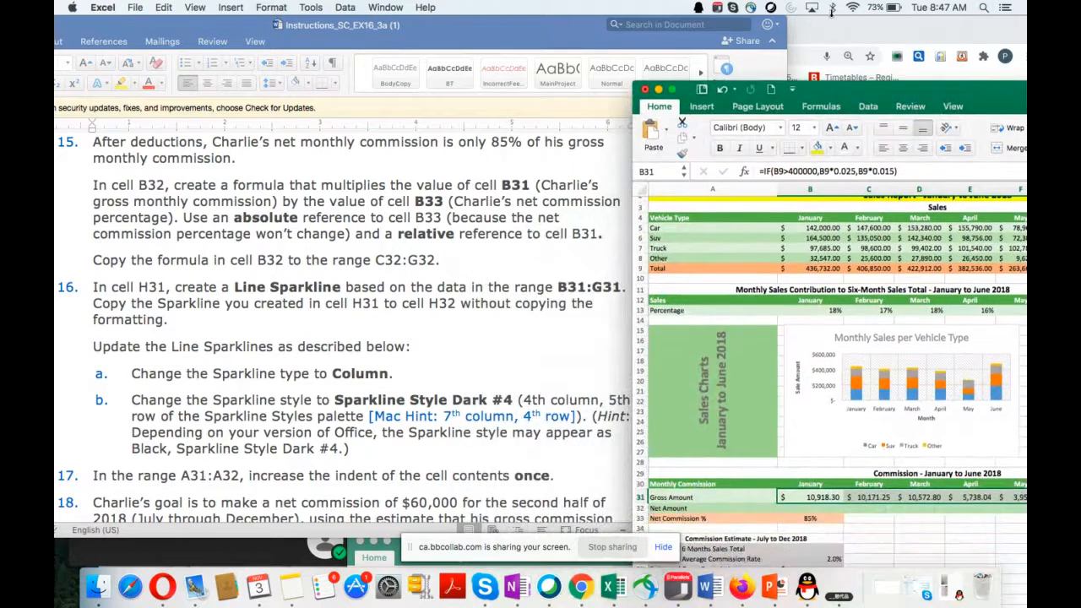
{"action": "left_click_drag", "start_coordinate": [831, 10], "coordinate": [832, 12]}
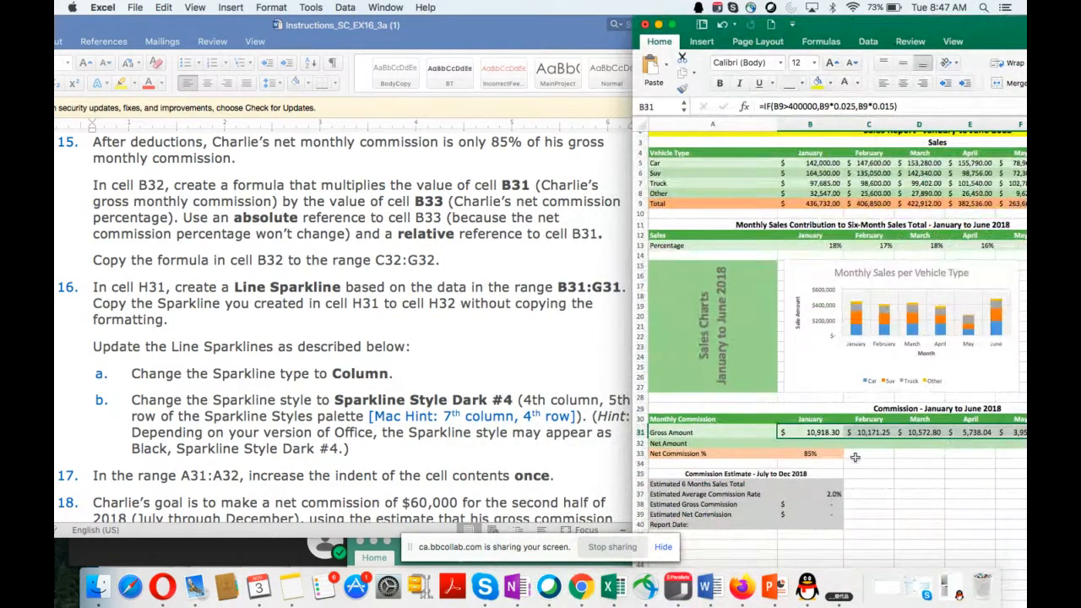
{"action": "left_click", "coordinate": [810, 444]}
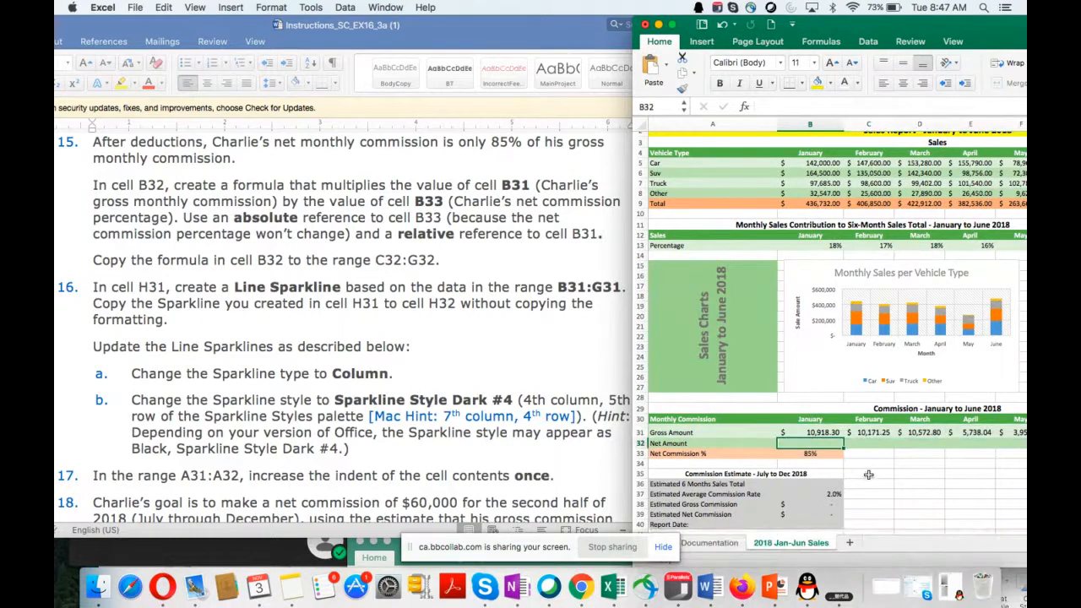
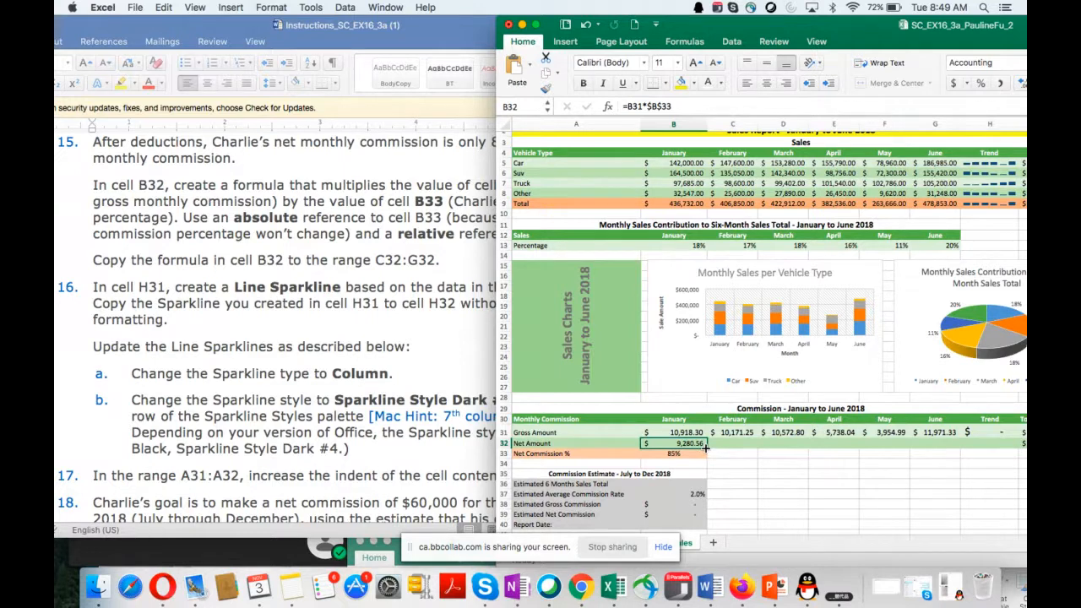
Step: Fill the net amount formula from cell B32 across through G32 and read instruction 16 in the Word document
{"action": "left_click_drag", "start_coordinate": [706, 448], "coordinate": [953, 452]}
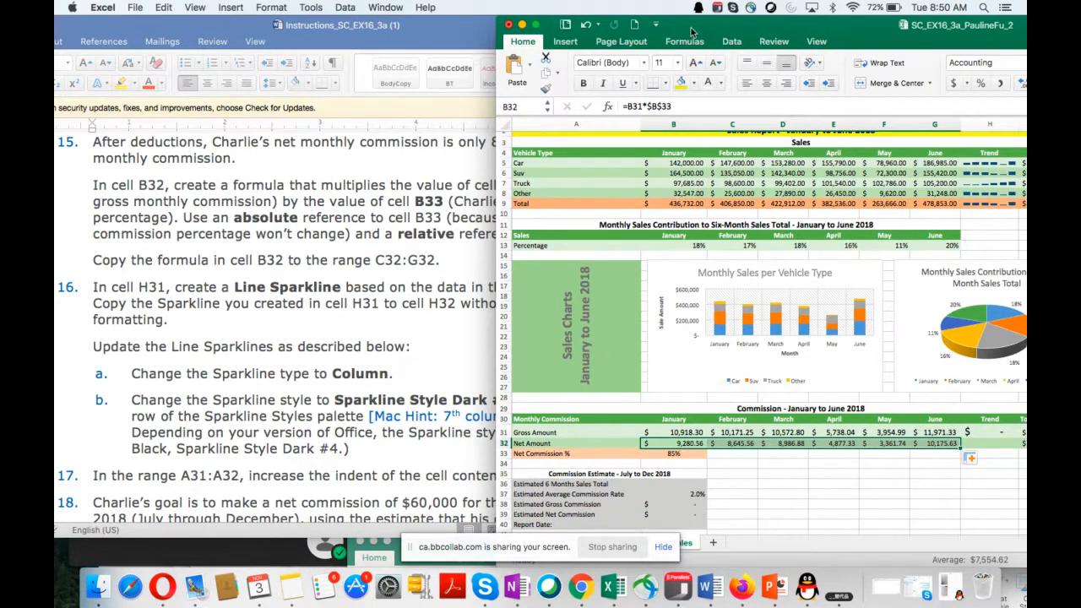
{"action": "left_click_drag", "start_coordinate": [692, 32], "coordinate": [821, 40]}
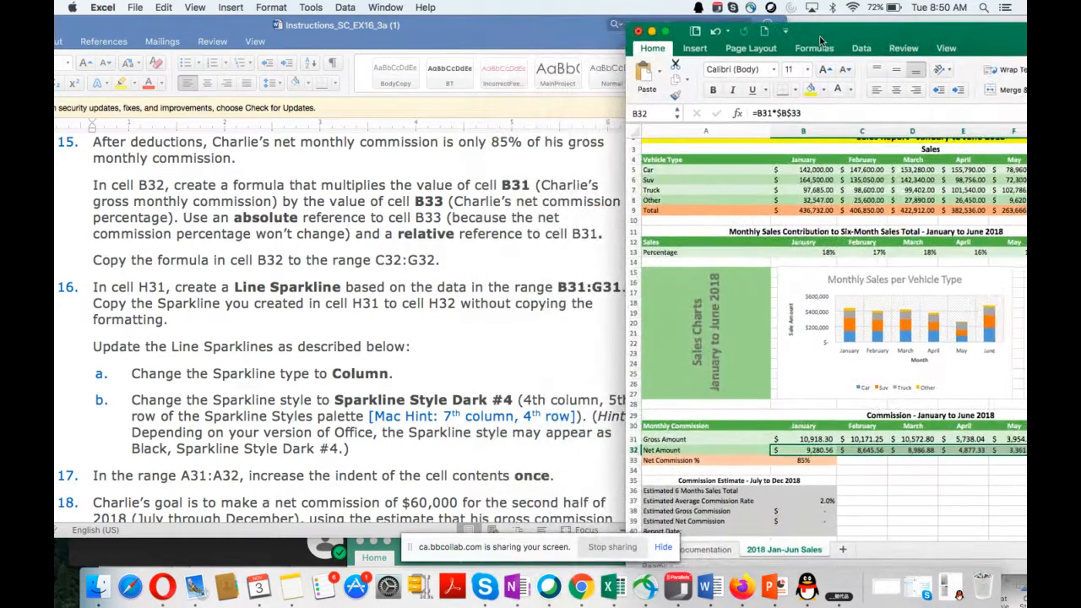
{"action": "scroll", "coordinate": [355, 361], "scroll_direction": "down", "scroll_amount": 3}
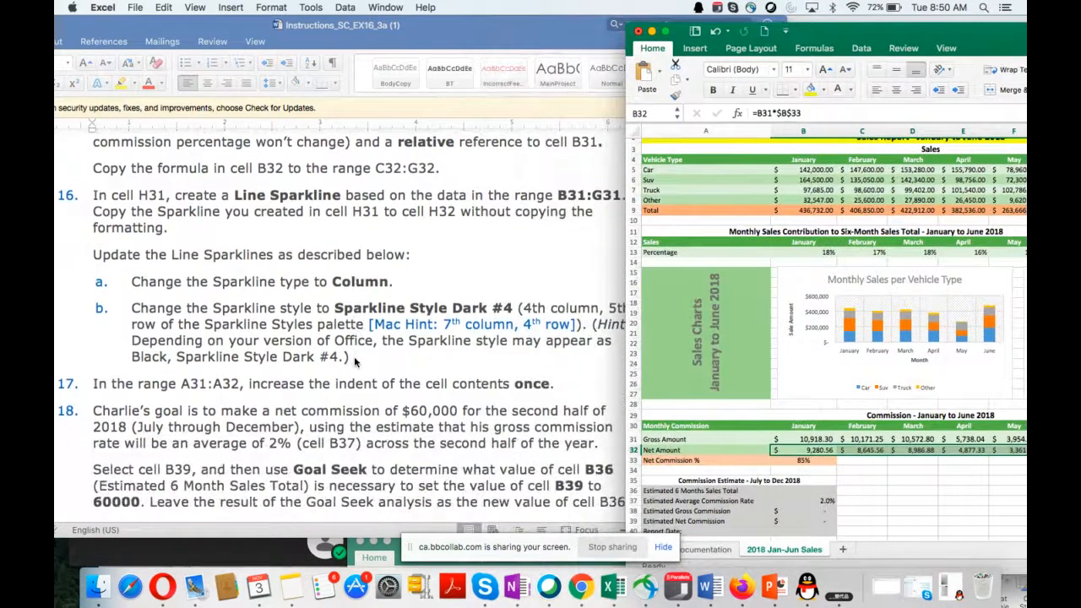
{"action": "scroll", "coordinate": [355, 361], "scroll_direction": "down", "scroll_amount": 2}
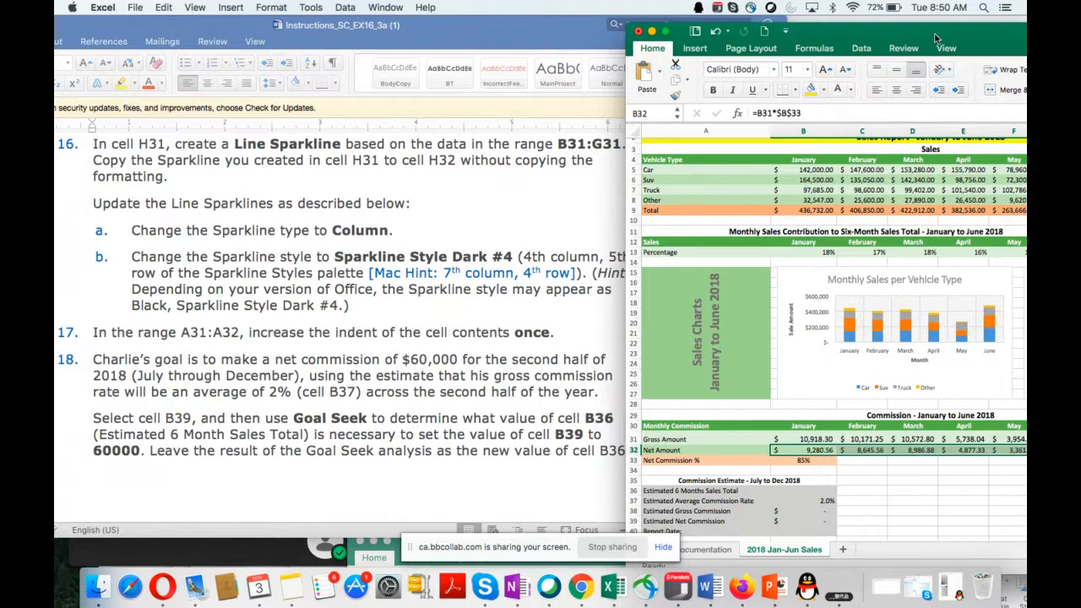
{"action": "left_click_drag", "start_coordinate": [935, 38], "coordinate": [778, 47]}
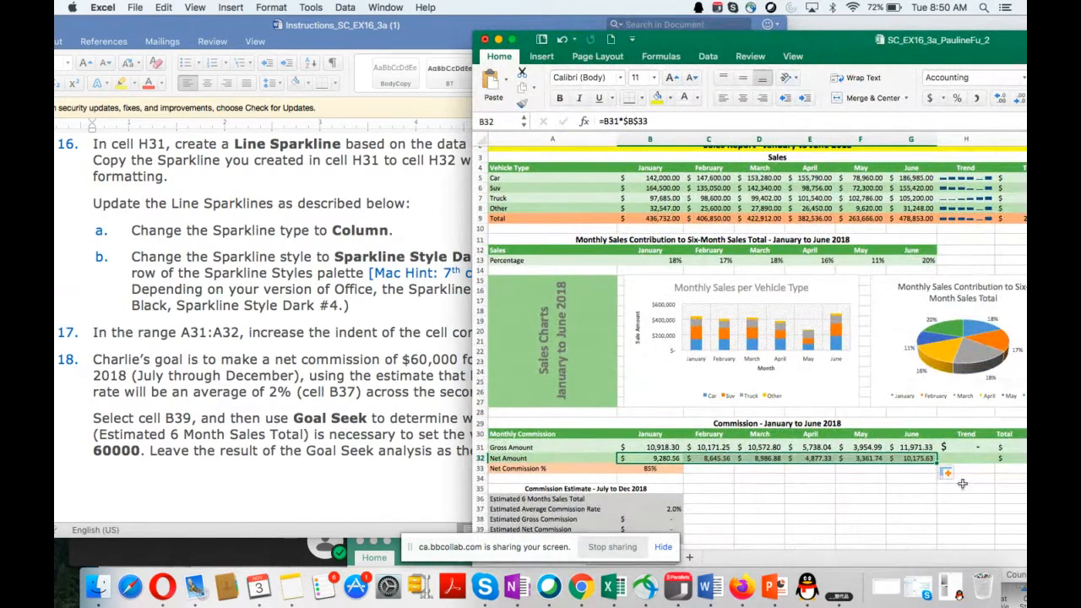
Step: Select cell H31 in the commission table's Trend column and open the settings for inserting a Line sparkline
{"action": "left_click", "coordinate": [960, 447]}
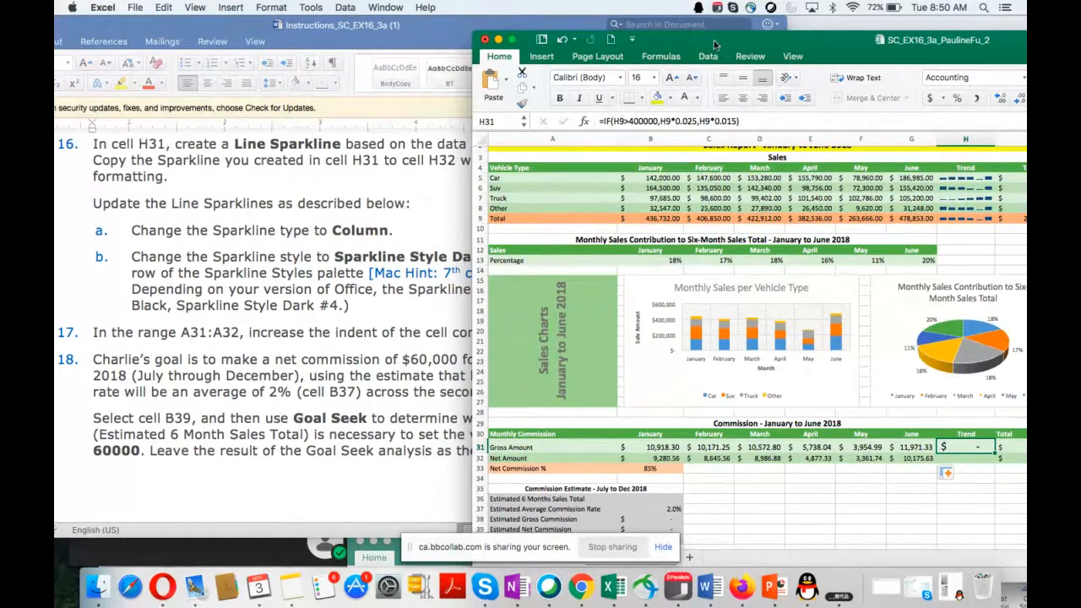
{"action": "left_click_drag", "start_coordinate": [716, 44], "coordinate": [665, 195]}
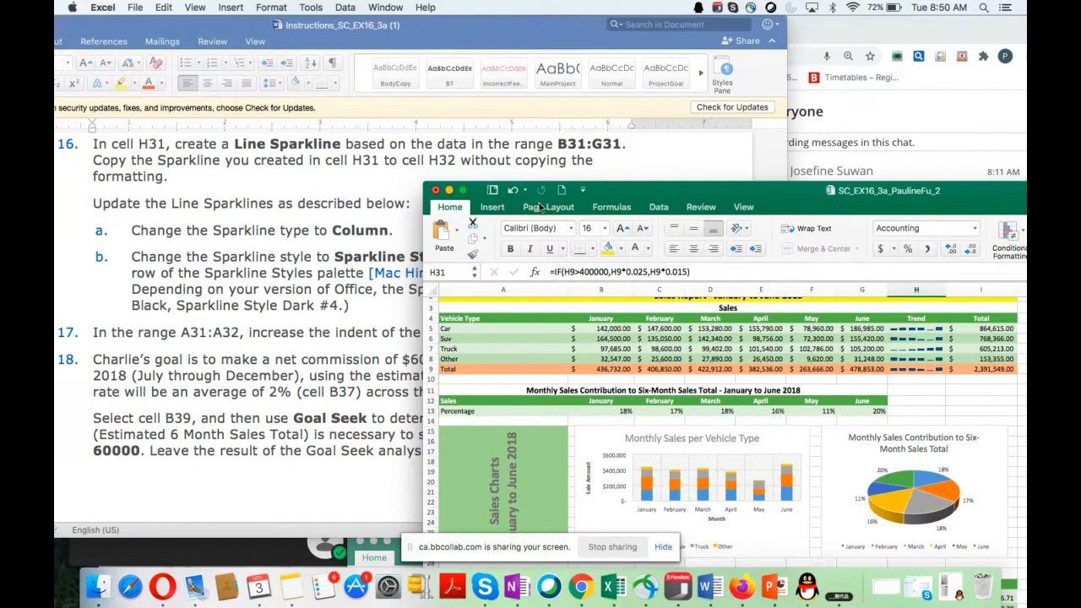
{"action": "left_click_drag", "start_coordinate": [611, 196], "coordinate": [457, 185]}
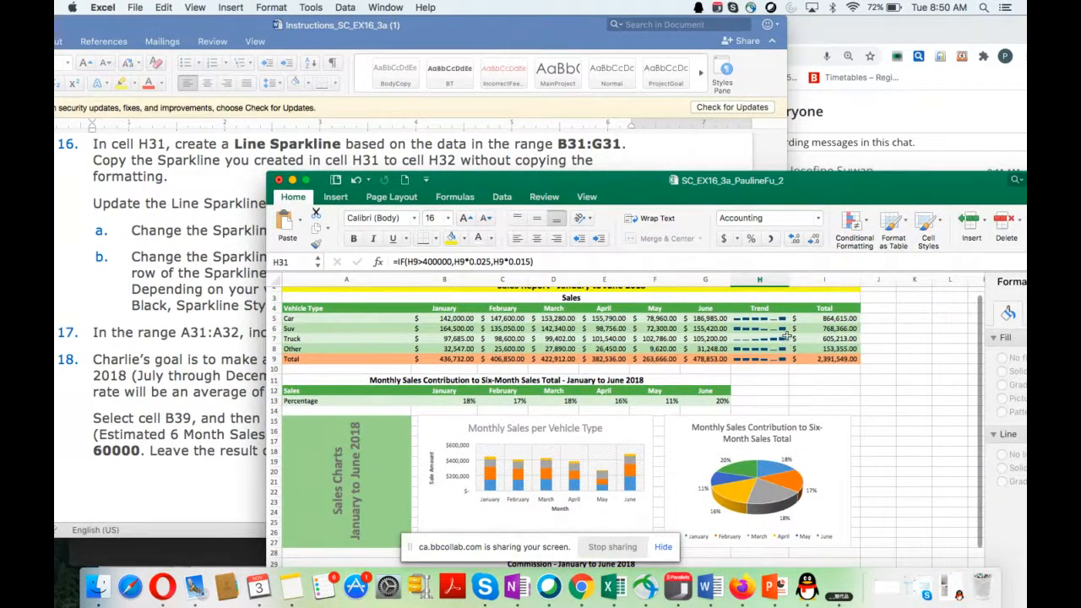
{"action": "scroll", "coordinate": [759, 454], "scroll_direction": "down", "scroll_amount": 5}
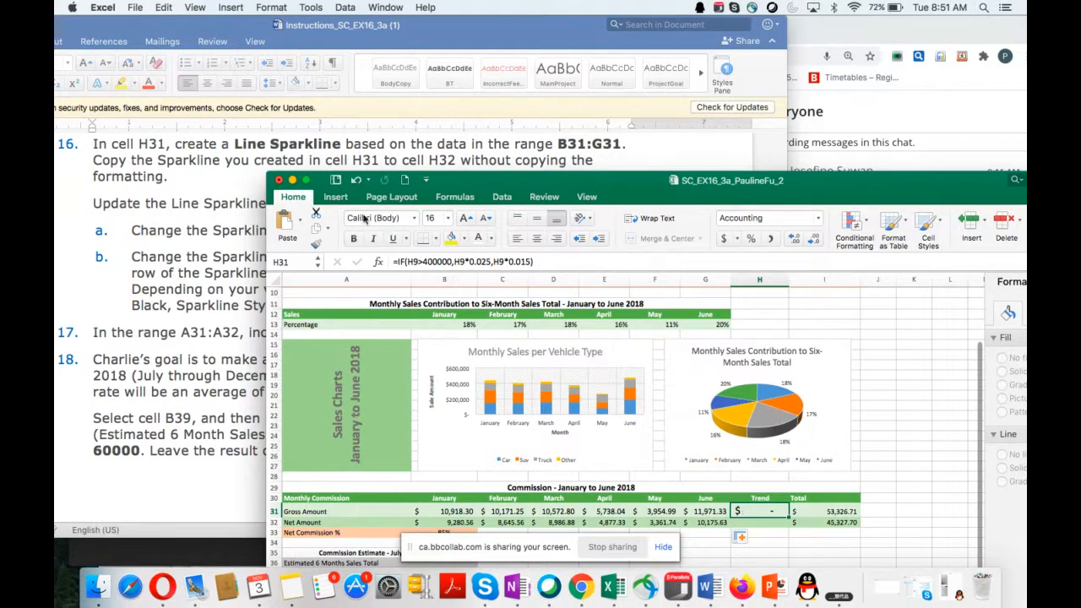
{"action": "left_click", "coordinate": [341, 201]}
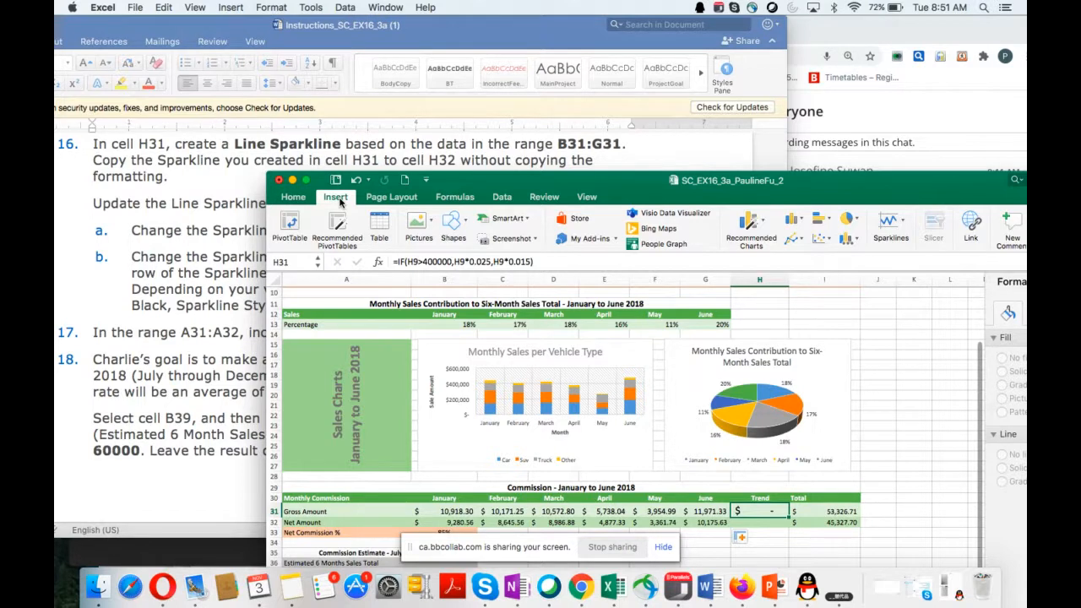
{"action": "left_click", "coordinate": [903, 223]}
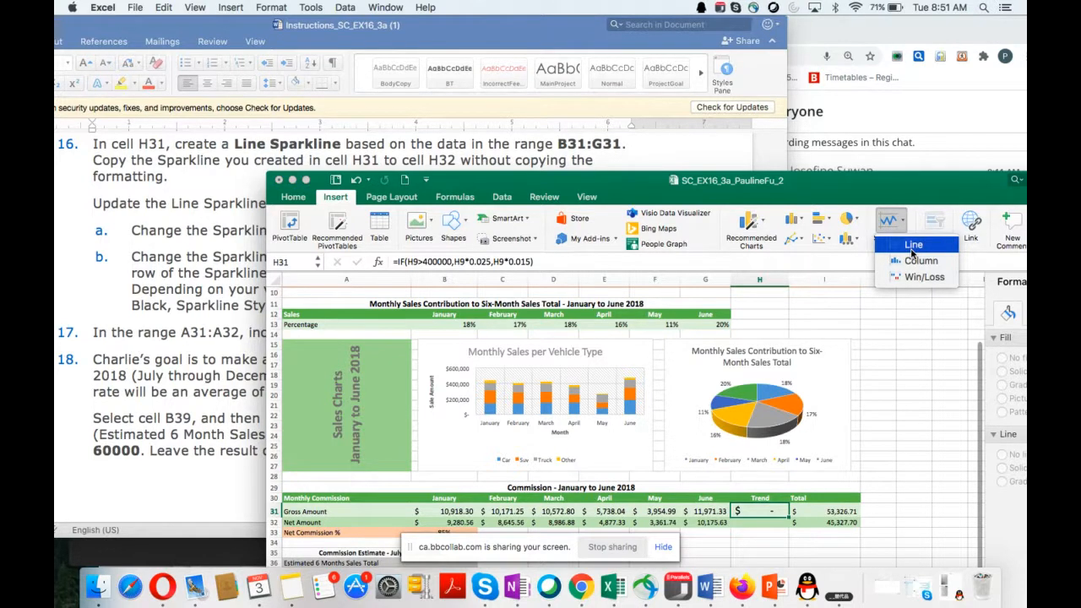
{"action": "left_click", "coordinate": [913, 245]}
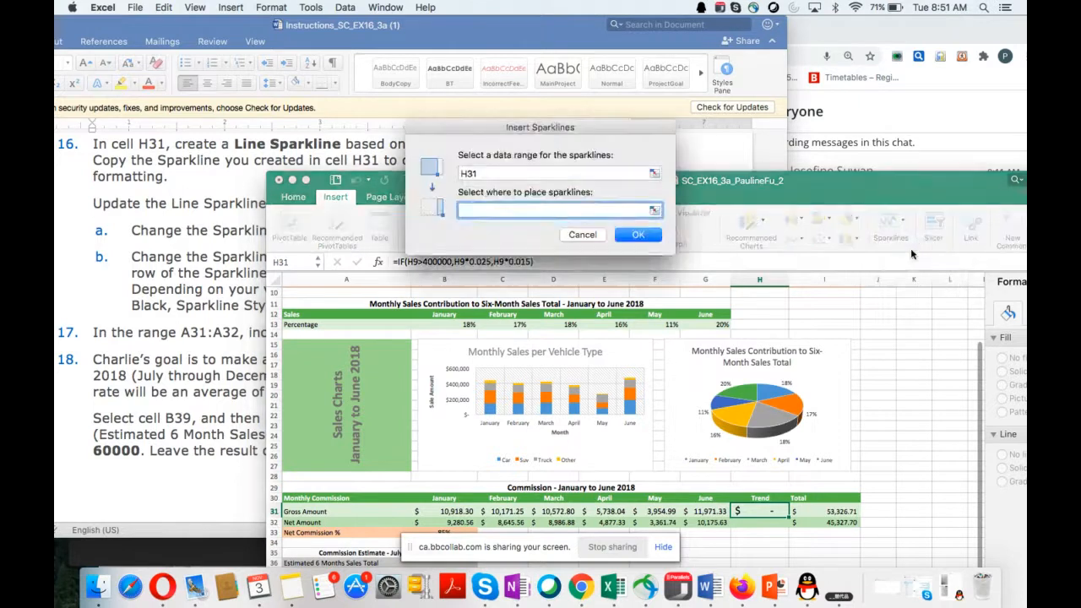
{"action": "left_click_drag", "start_coordinate": [448, 127], "coordinate": [463, 197]}
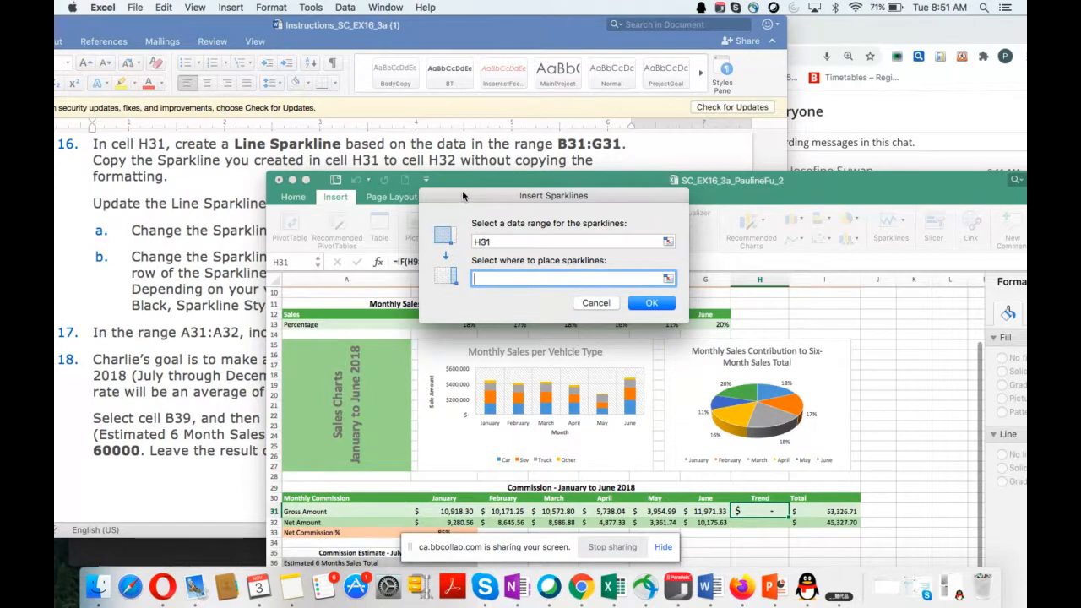
{"action": "left_click_drag", "start_coordinate": [463, 196], "coordinate": [782, 192]}
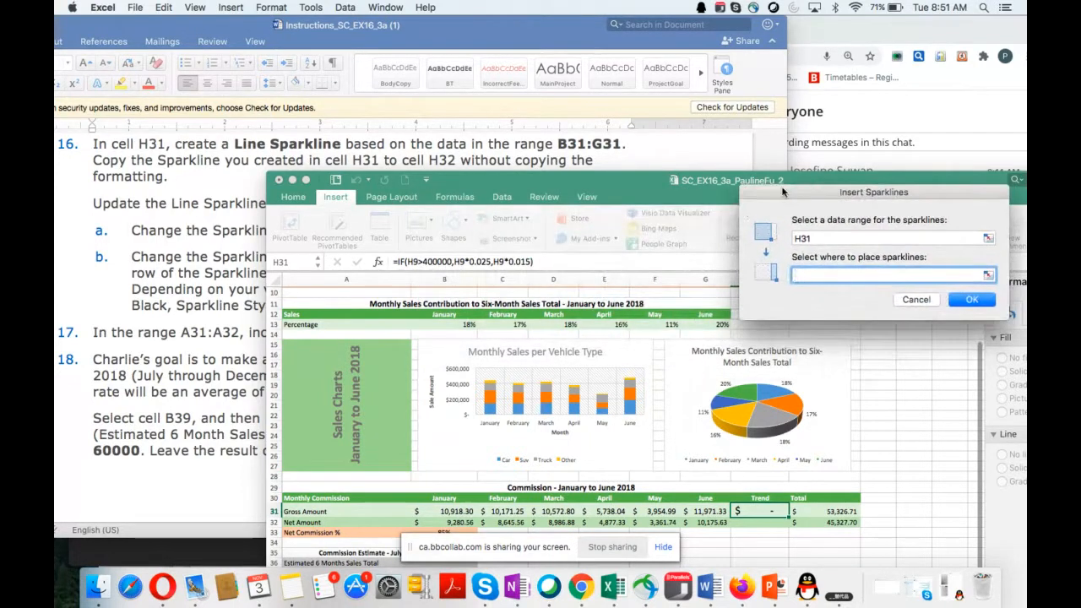
{"action": "left_click", "coordinate": [463, 512]}
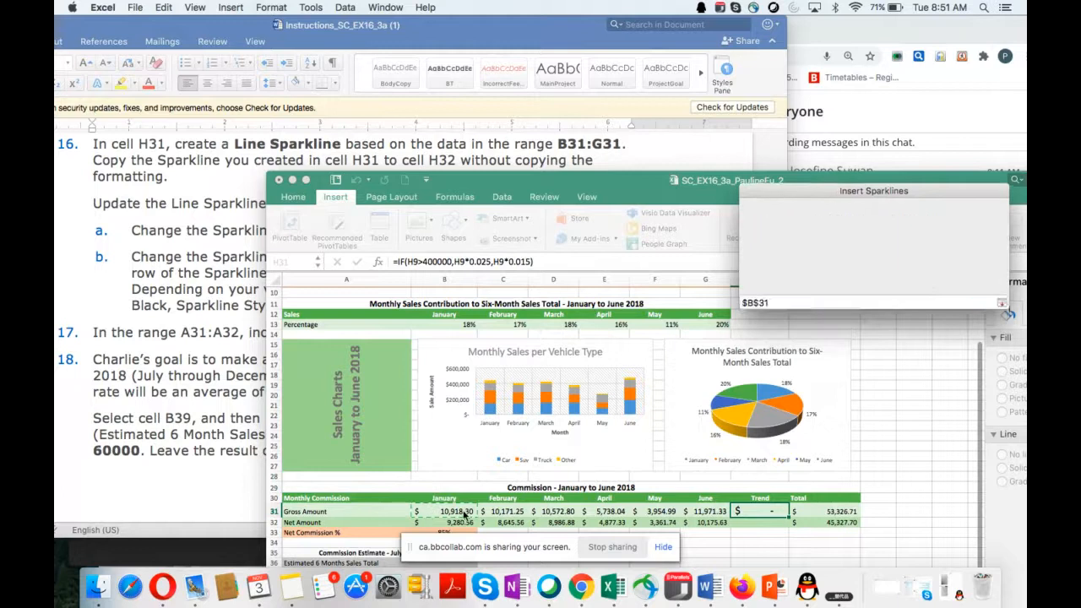
{"action": "left_click_drag", "start_coordinate": [464, 512], "coordinate": [709, 510]}
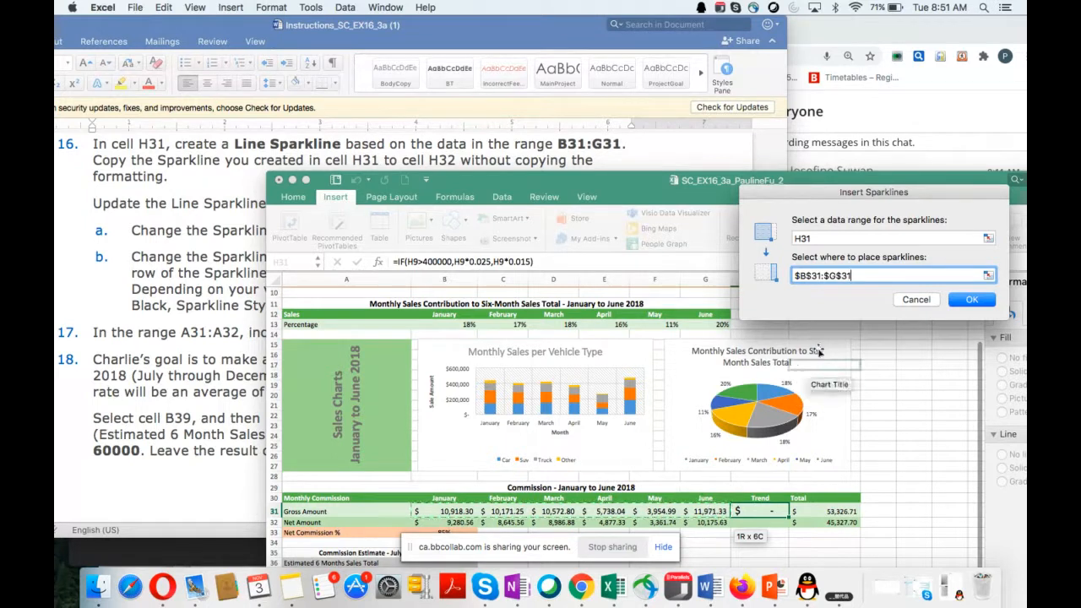
{"action": "left_click_drag", "start_coordinate": [860, 275], "coordinate": [779, 283]}
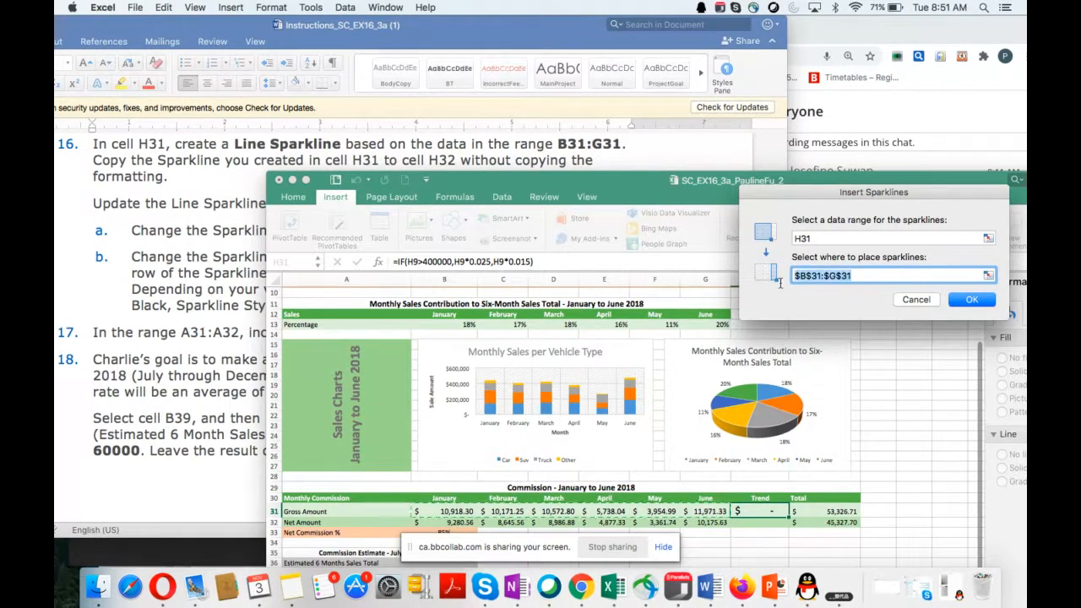
{"action": "key", "text": "BackSpace"}
Step: Create the Line sparkline from data range B31:G31 and place it in cell H31
{"action": "double_click", "coordinate": [812, 237]}
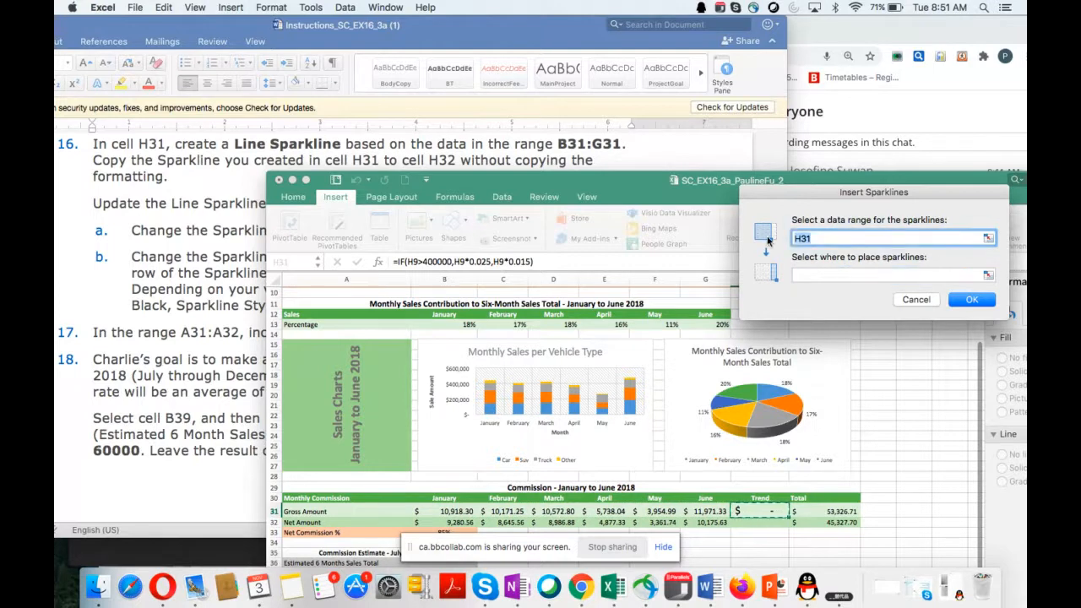
{"action": "key", "text": "BackSpace"}
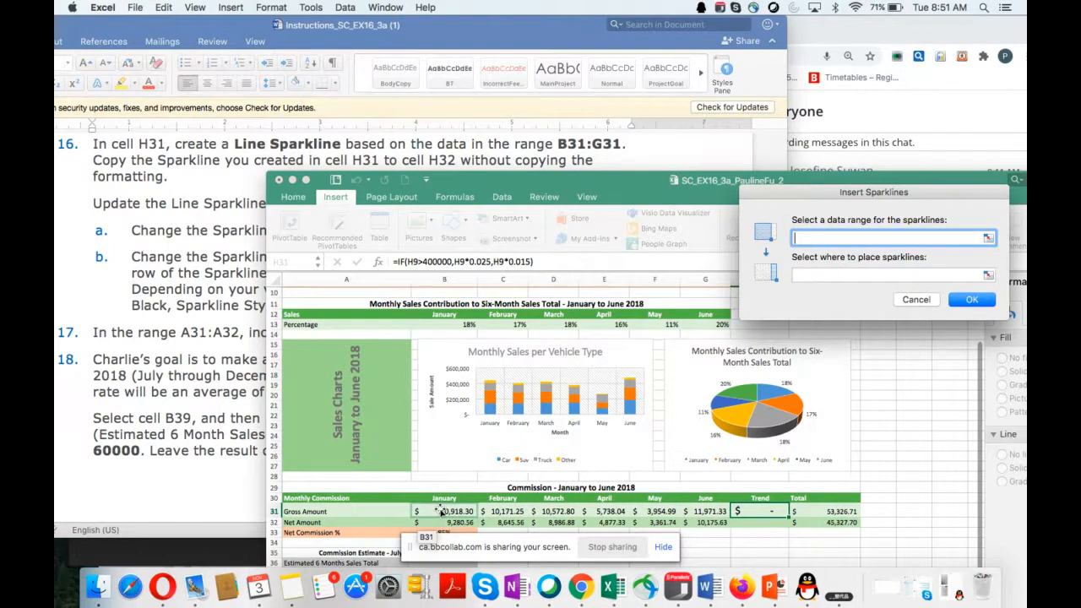
{"action": "left_click_drag", "start_coordinate": [441, 512], "coordinate": [714, 513]}
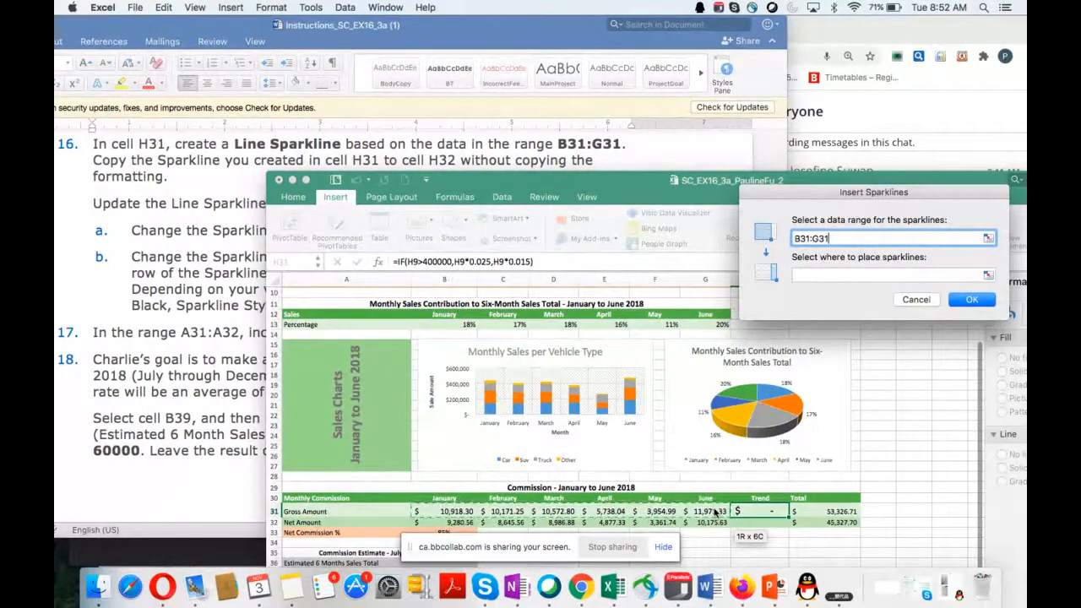
{"action": "left_click", "coordinate": [804, 276]}
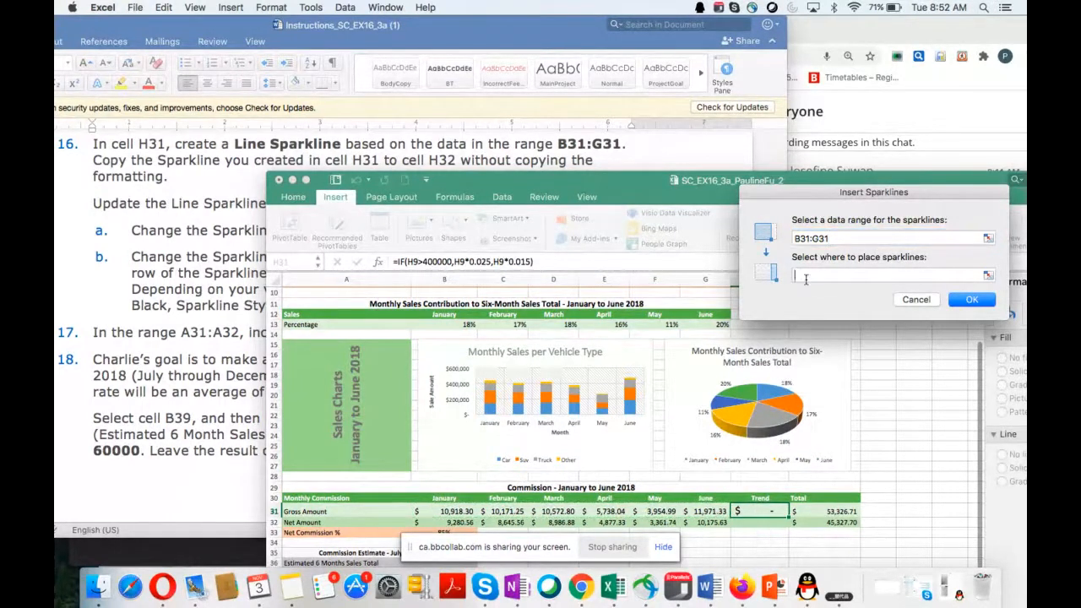
{"action": "left_click", "coordinate": [744, 512]}
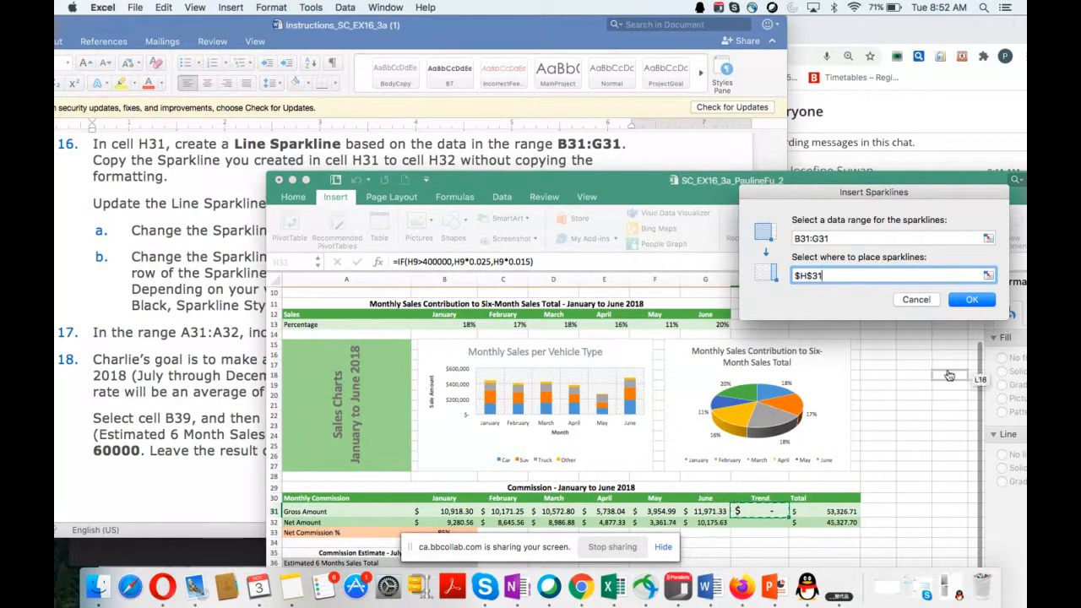
{"action": "left_click", "coordinate": [973, 300]}
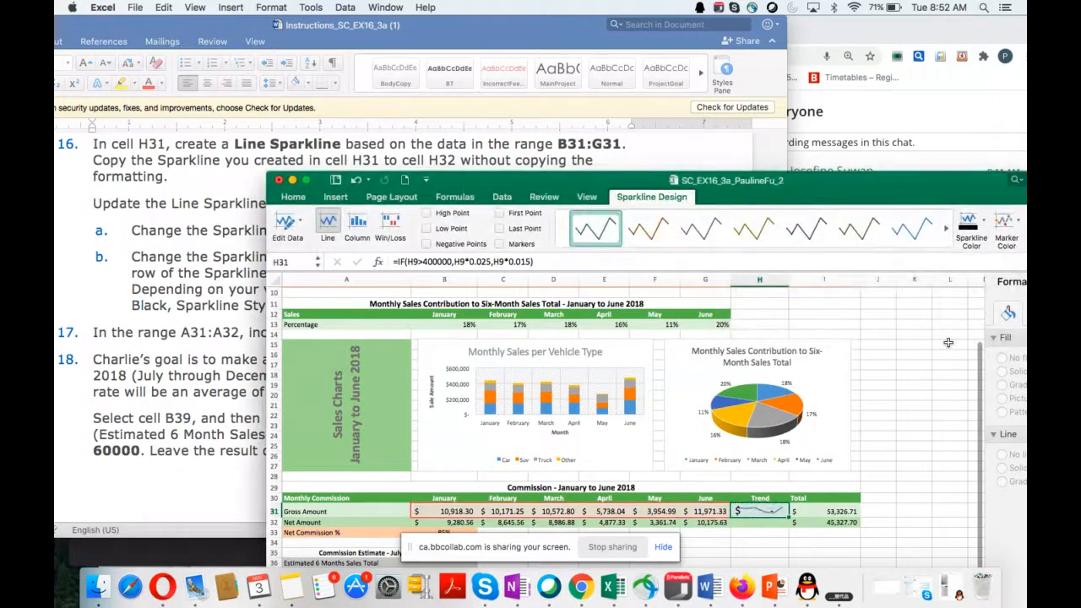
Step: Copy the gross amount sparkline from cell H31 down to H32
{"action": "scroll", "coordinate": [952, 355], "scroll_direction": "down", "scroll_amount": 1}
{"action": "scroll", "coordinate": [952, 355], "scroll_direction": "down", "scroll_amount": 3}
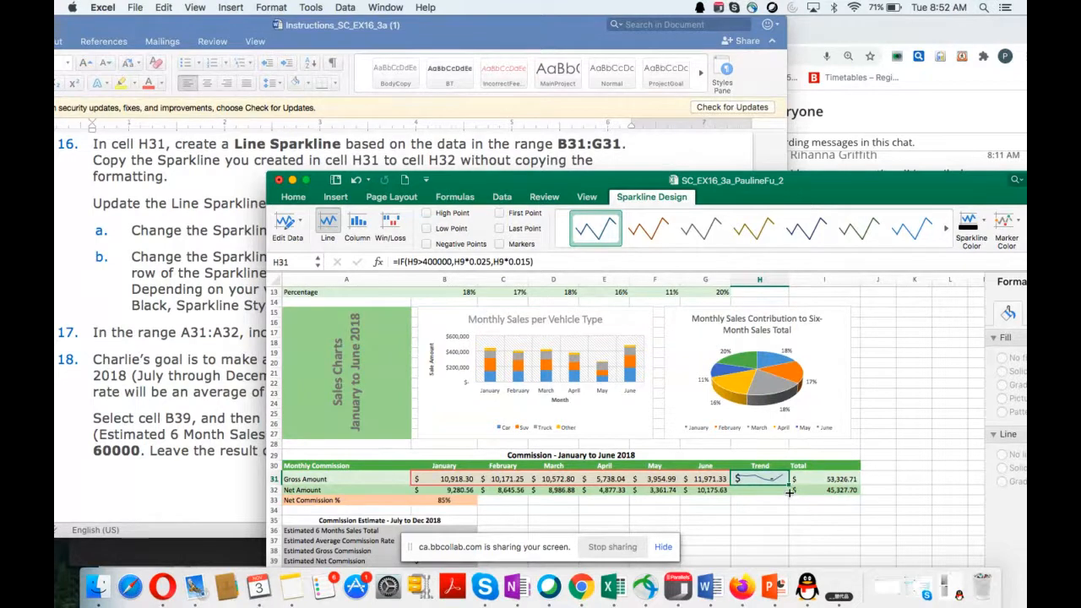
{"action": "left_click_drag", "start_coordinate": [789, 492], "coordinate": [773, 502]}
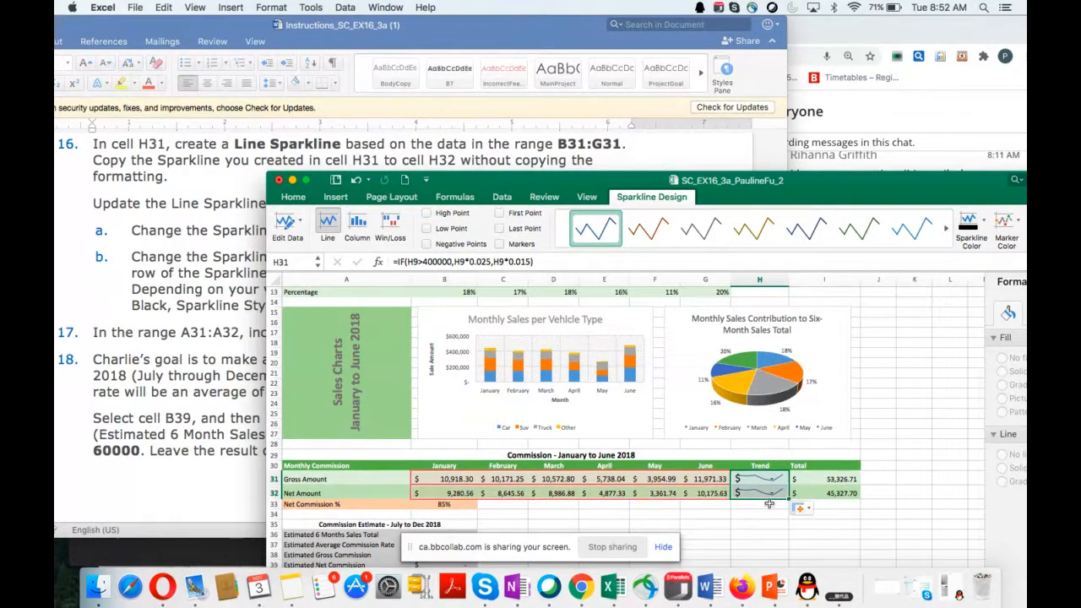
Step: Check the class session chat in Chrome and return to the Excel workbook
{"action": "left_click", "coordinate": [581, 589]}
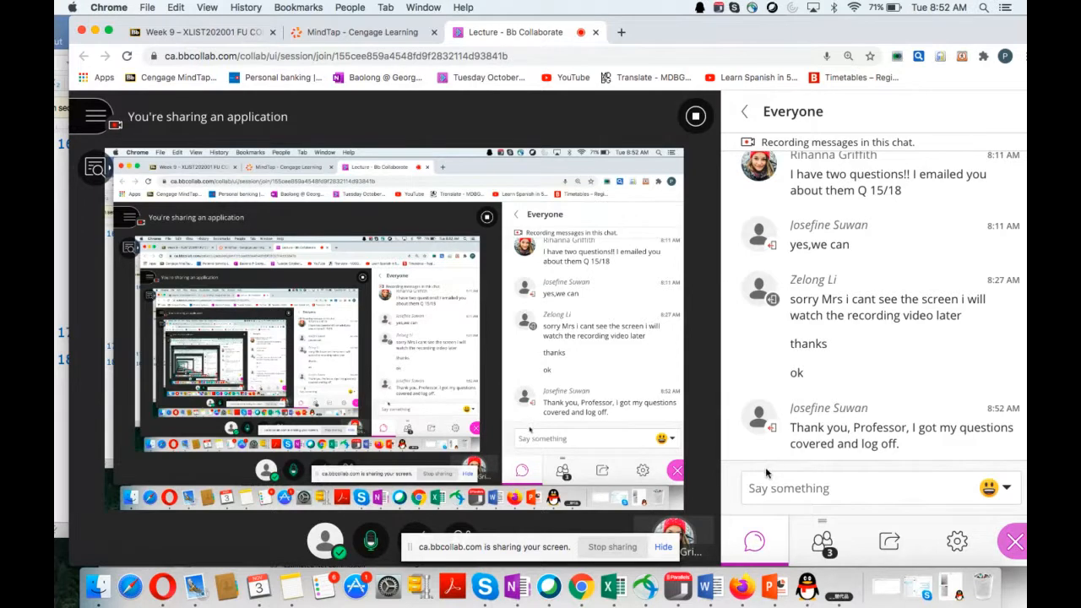
{"action": "left_click", "coordinate": [60, 253]}
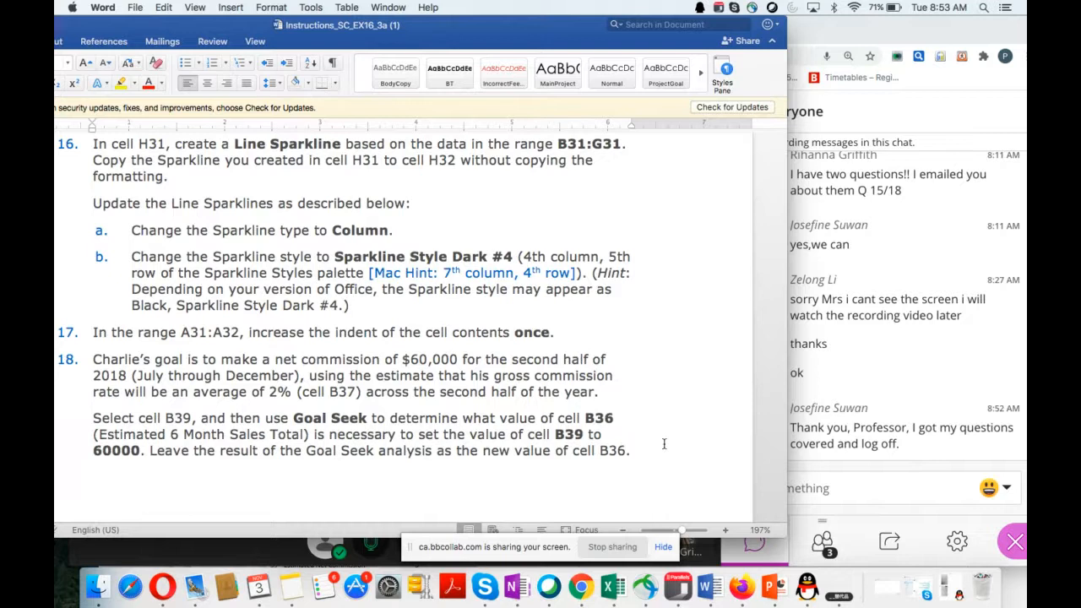
{"action": "left_click", "coordinate": [611, 591]}
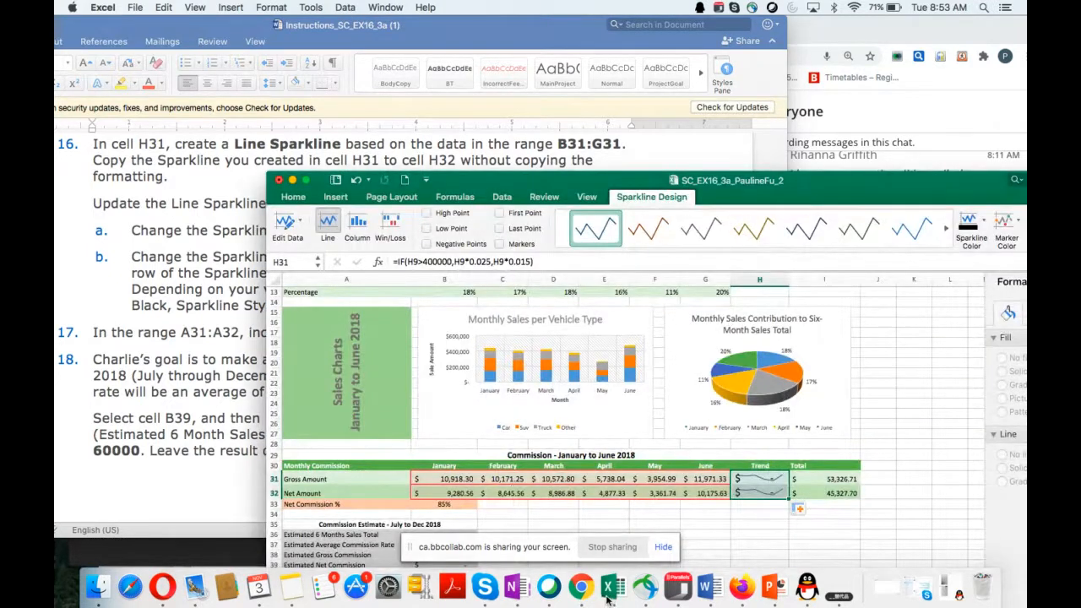
Step: Change the type of the commission sparklines in H31:H32 to Column, as instruction 16a asks
{"action": "scroll", "coordinate": [195, 348], "scroll_direction": "down", "scroll_amount": 3}
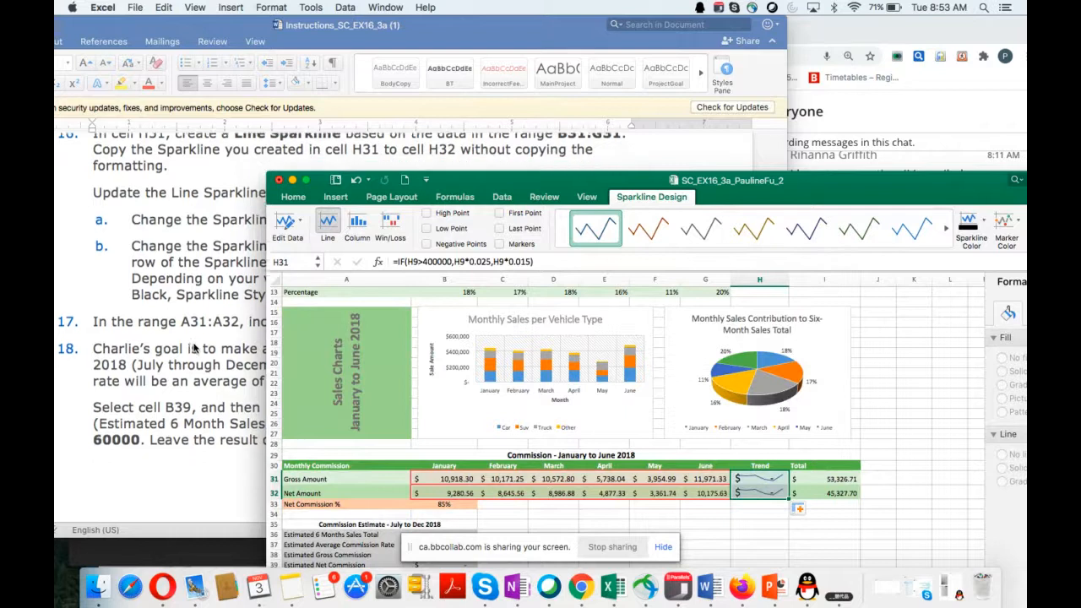
{"action": "scroll", "coordinate": [194, 348], "scroll_direction": "down", "scroll_amount": 3}
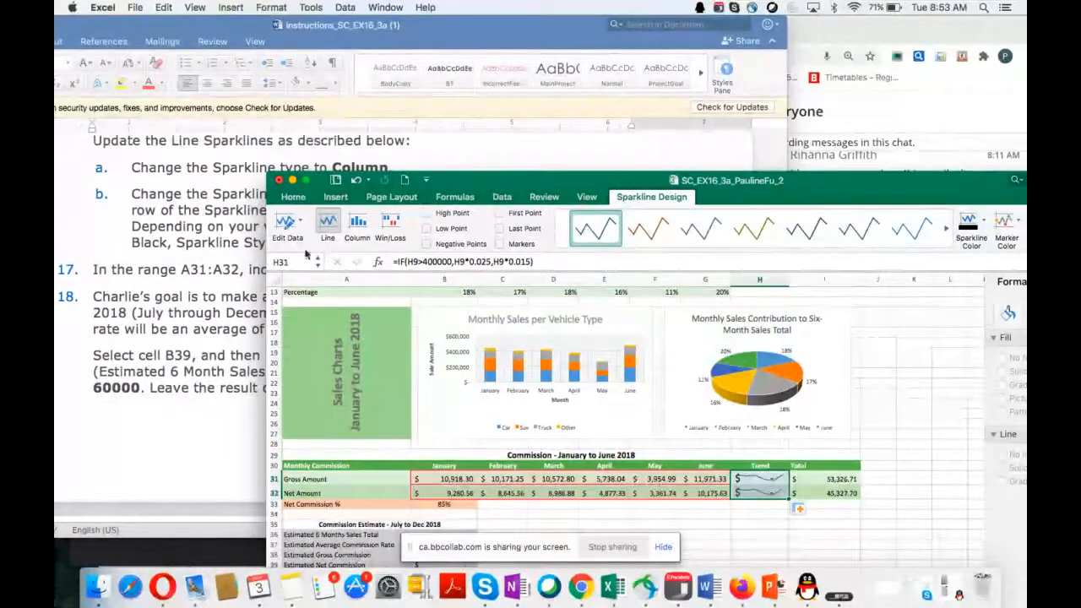
{"action": "left_click_drag", "start_coordinate": [470, 182], "coordinate": [518, 196]}
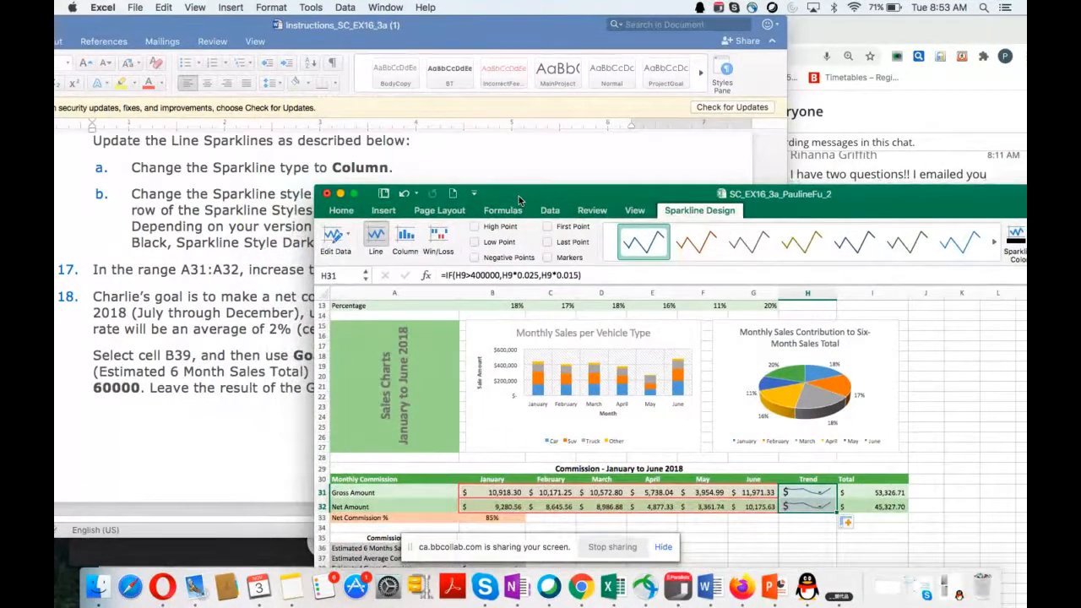
{"action": "left_click_drag", "start_coordinate": [518, 196], "coordinate": [414, 117]}
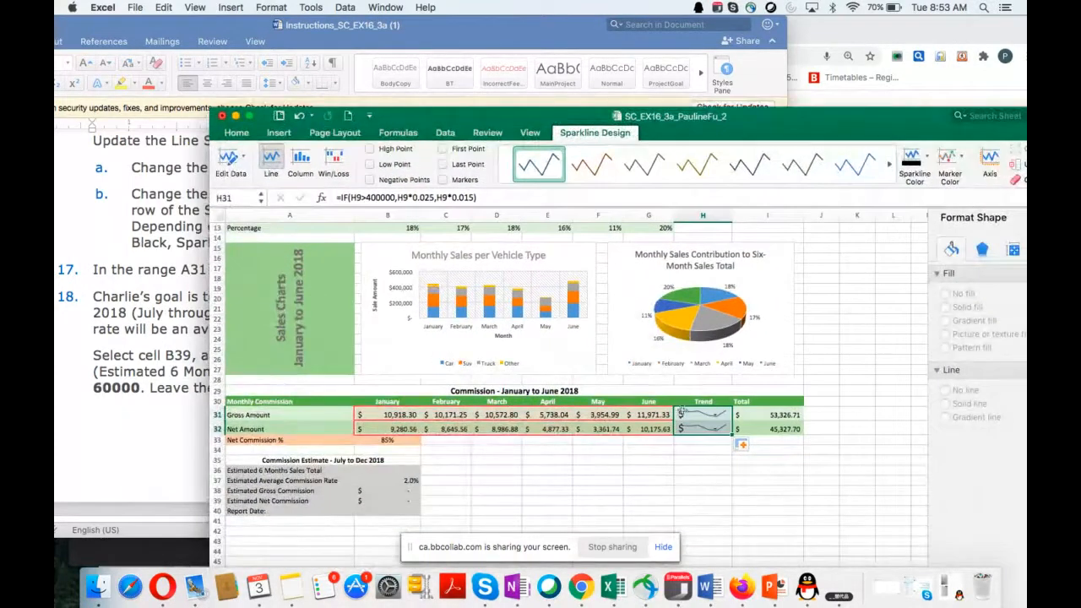
{"action": "left_click", "coordinate": [709, 420]}
{"action": "left_click", "coordinate": [742, 447]}
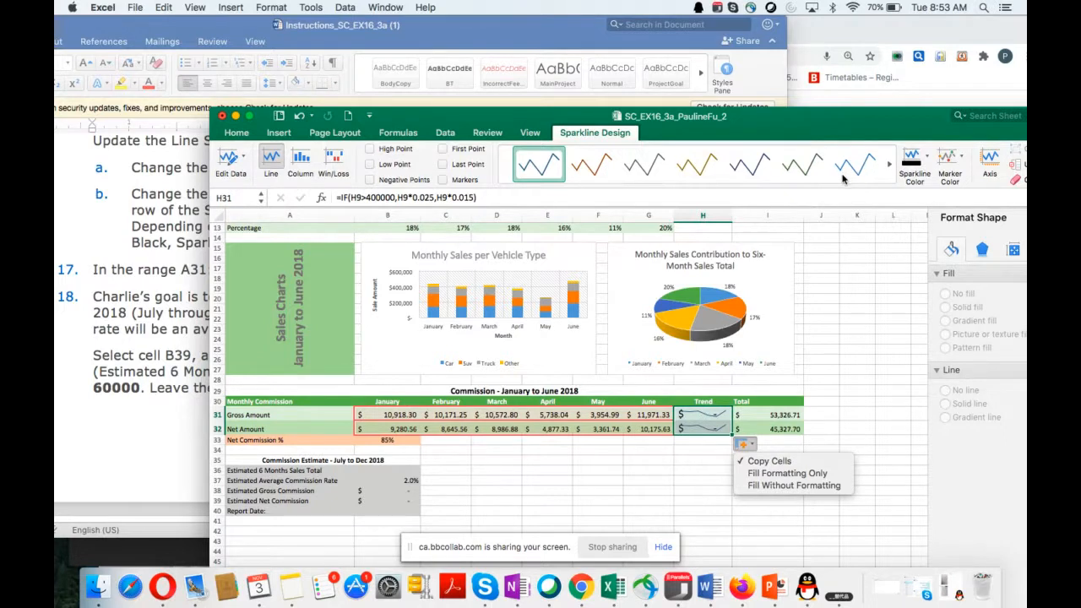
{"action": "left_click", "coordinate": [302, 163]}
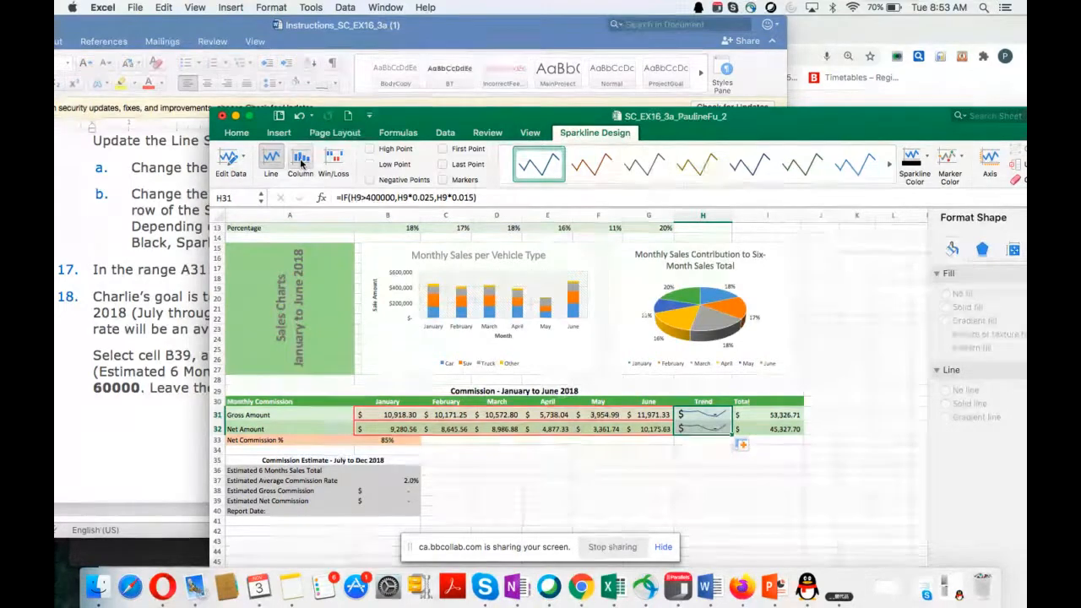
{"action": "left_click", "coordinate": [301, 162]}
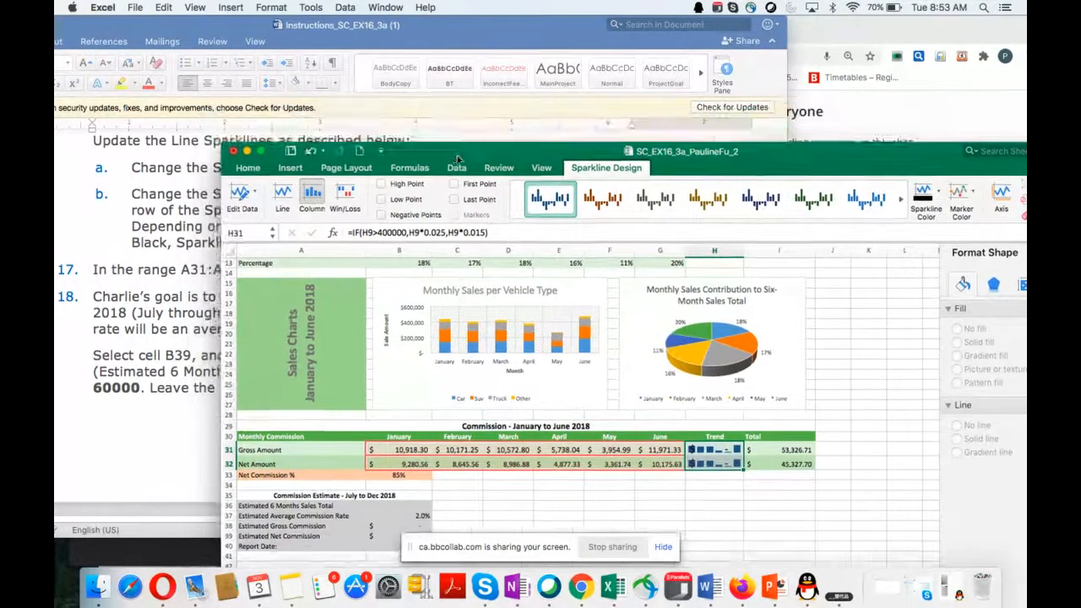
Step: Apply Sparkline Style Dark #4 to the commission sparklines in H31:H32, as instruction 16b asks
{"action": "left_click_drag", "start_coordinate": [442, 121], "coordinate": [502, 226]}
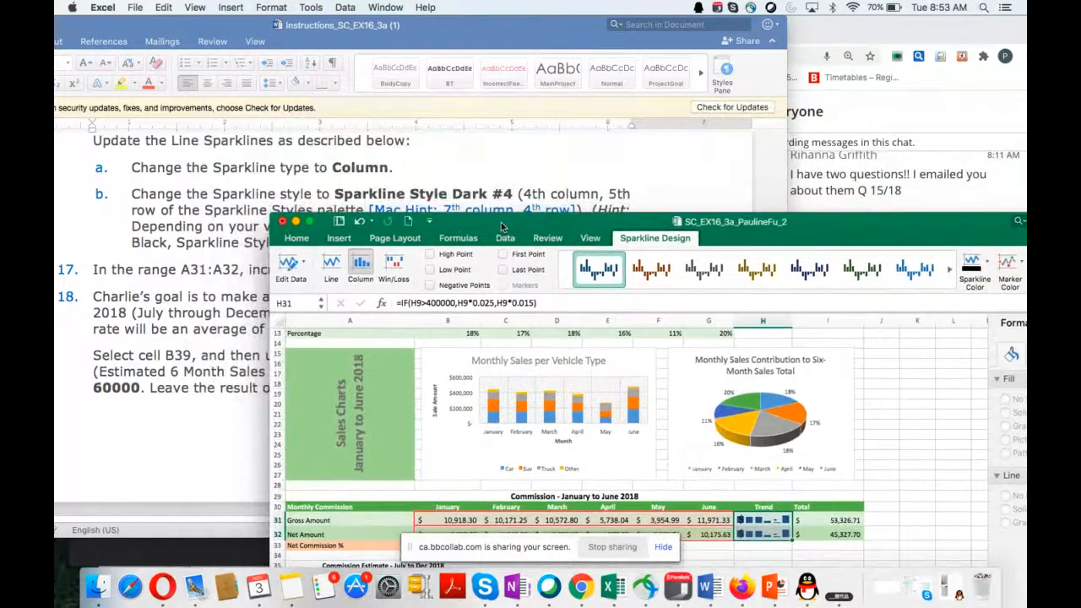
{"action": "scroll", "coordinate": [107, 316], "scroll_direction": "down", "scroll_amount": 1}
{"action": "scroll", "coordinate": [107, 316], "scroll_direction": "down", "scroll_amount": 3}
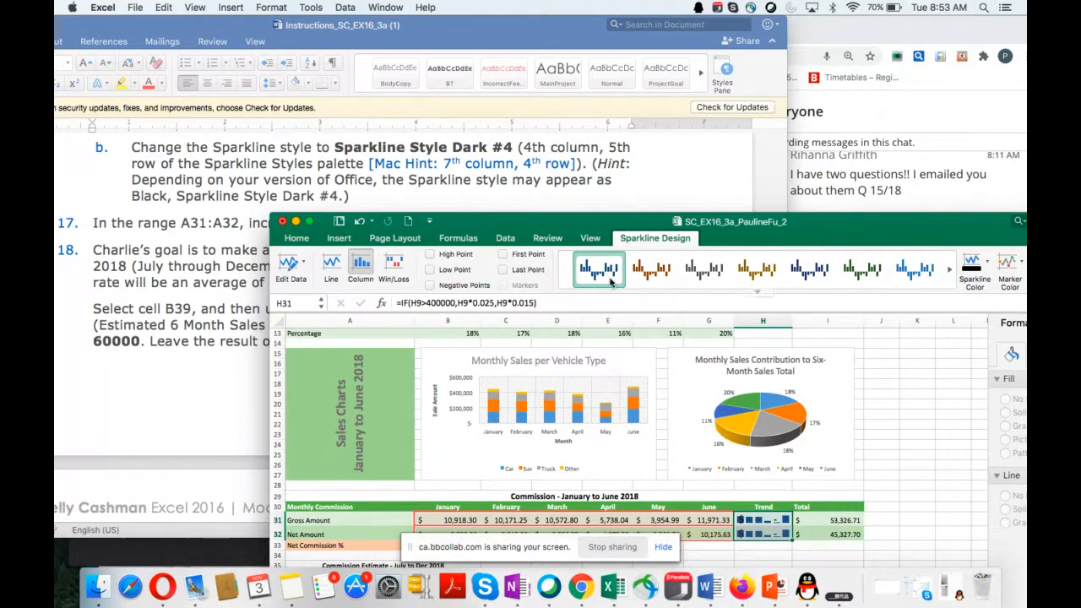
{"action": "left_click", "coordinate": [756, 294]}
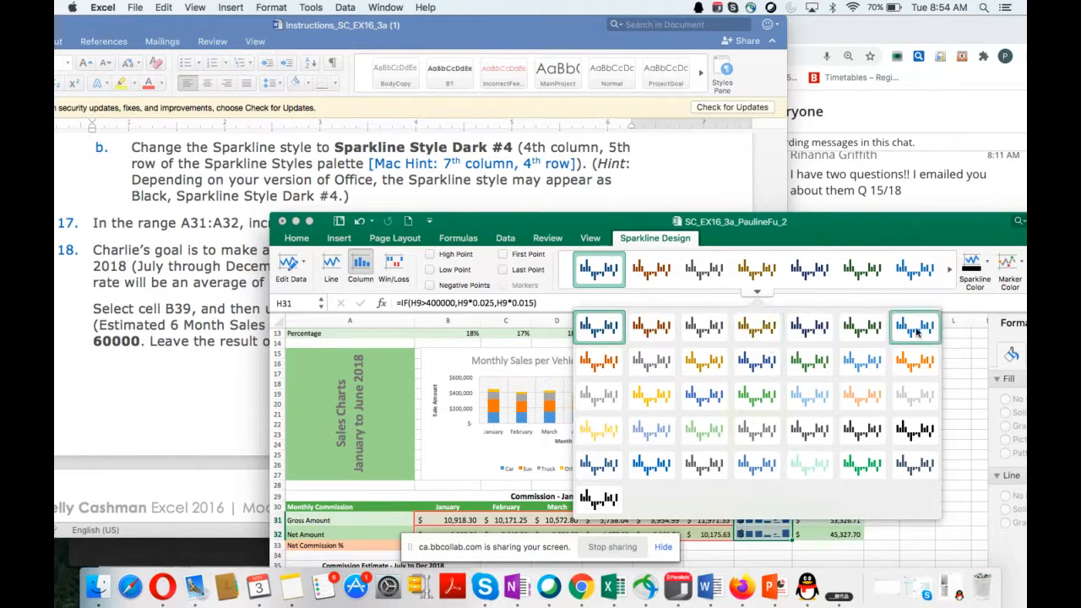
{"action": "left_click", "coordinate": [909, 433]}
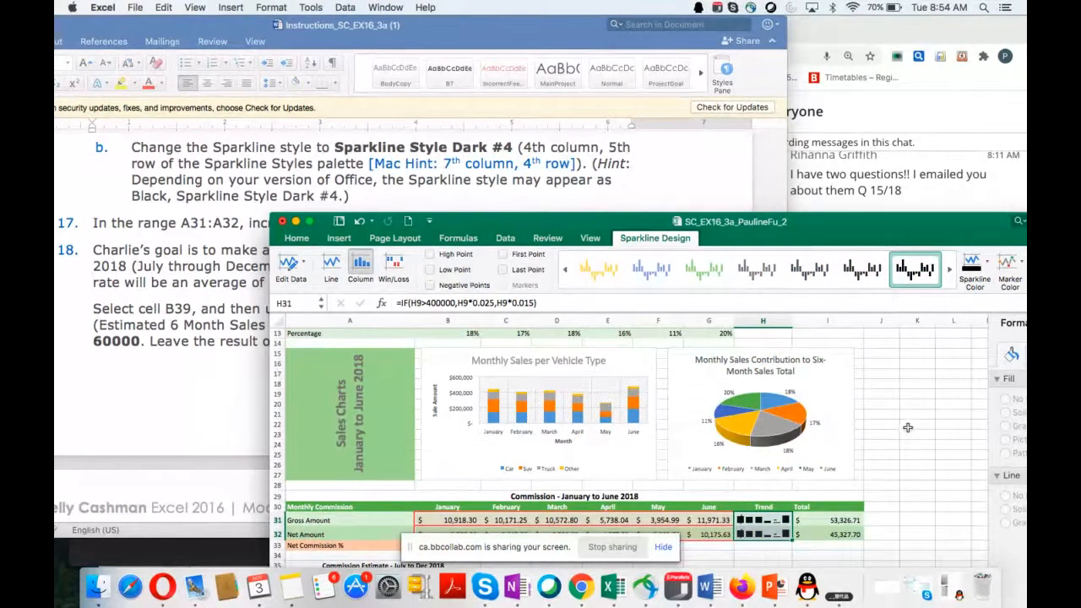
Step: Increase the indent of the Gross Amount and Net Amount labels in A31:A32 once, following instruction 17
{"action": "scroll", "coordinate": [212, 385], "scroll_direction": "down", "scroll_amount": 5}
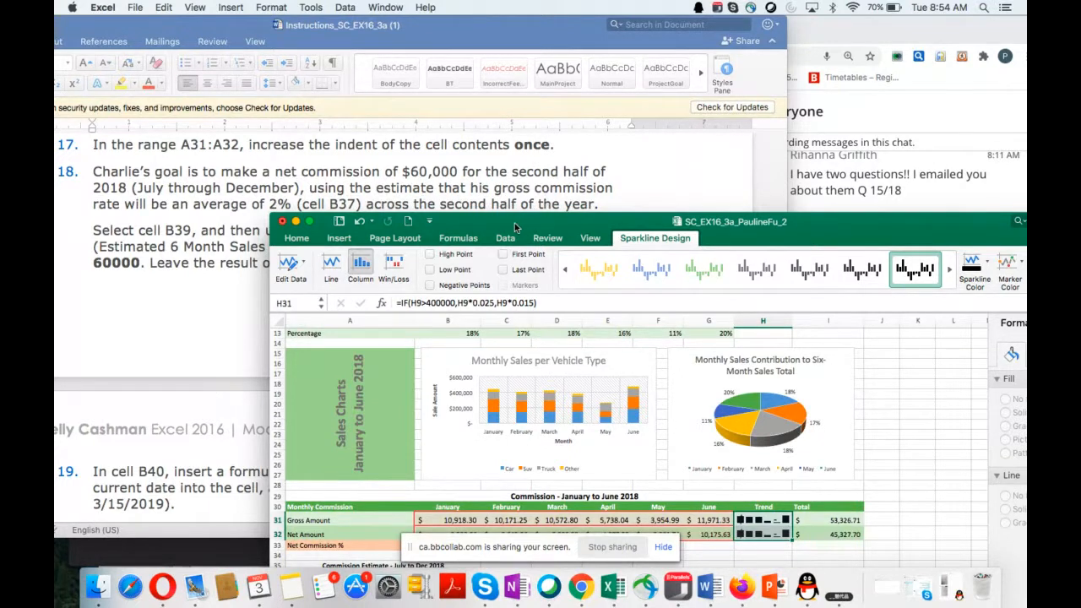
{"action": "left_click_drag", "start_coordinate": [515, 226], "coordinate": [635, 170]}
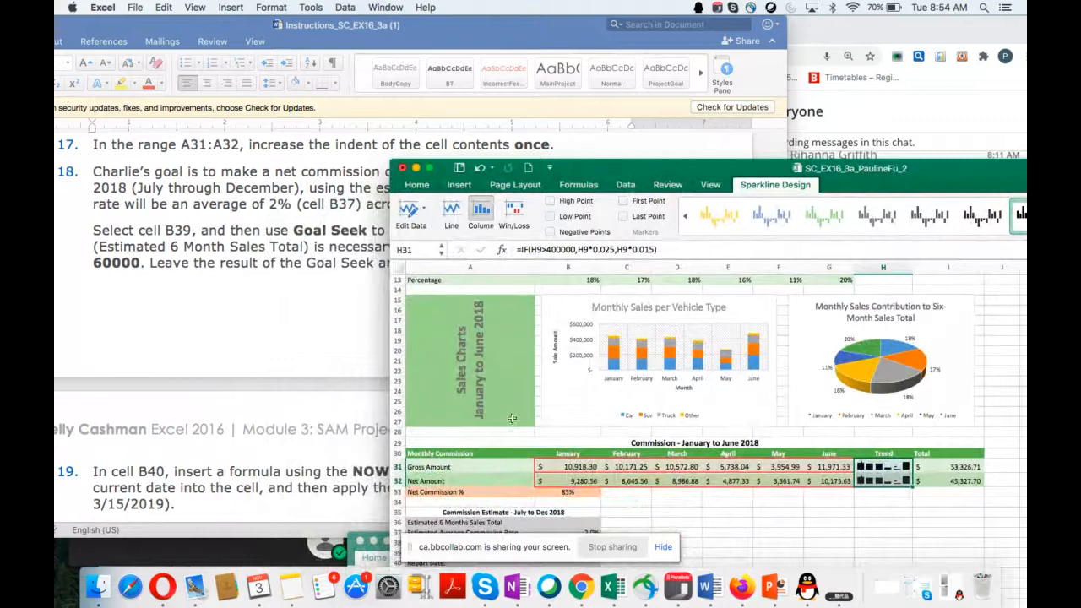
{"action": "scroll", "coordinate": [512, 418], "scroll_direction": "down", "scroll_amount": 1}
{"action": "left_click", "coordinate": [462, 451]}
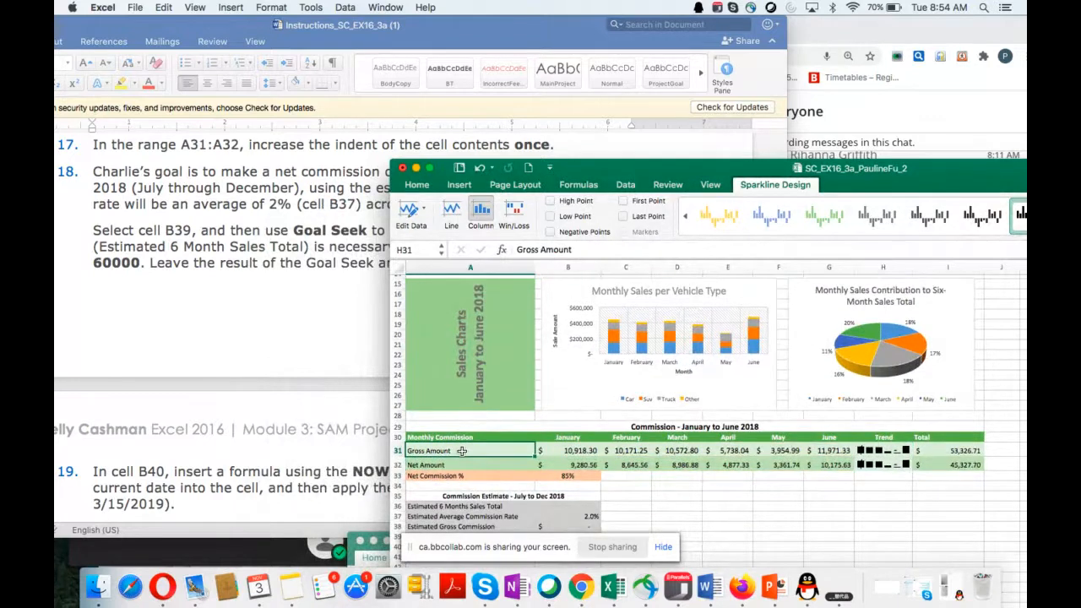
{"action": "left_click_drag", "start_coordinate": [462, 451], "coordinate": [460, 465]}
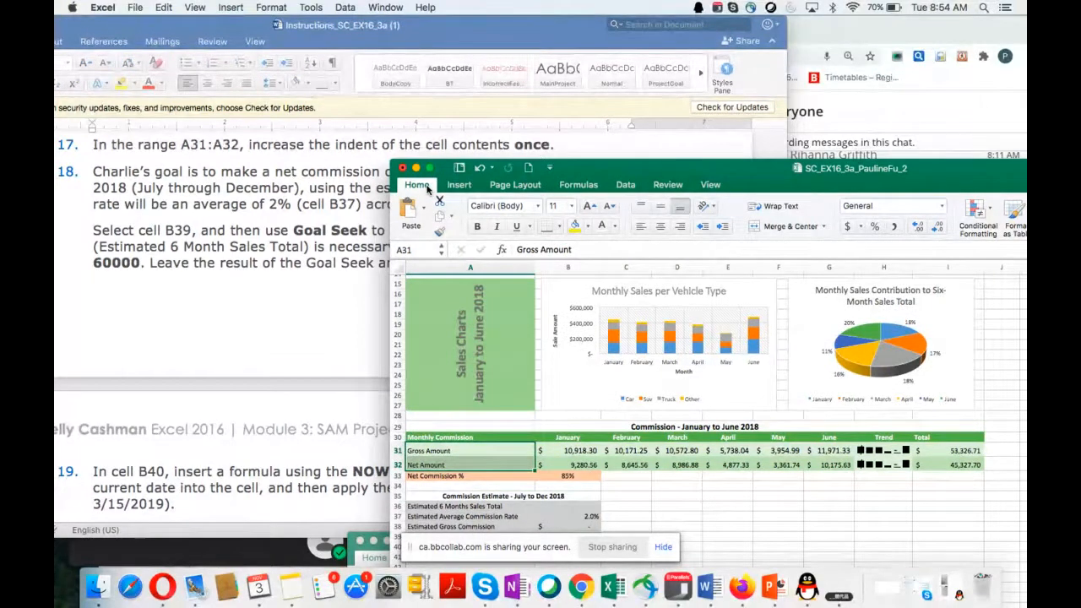
{"action": "left_click", "coordinate": [722, 227]}
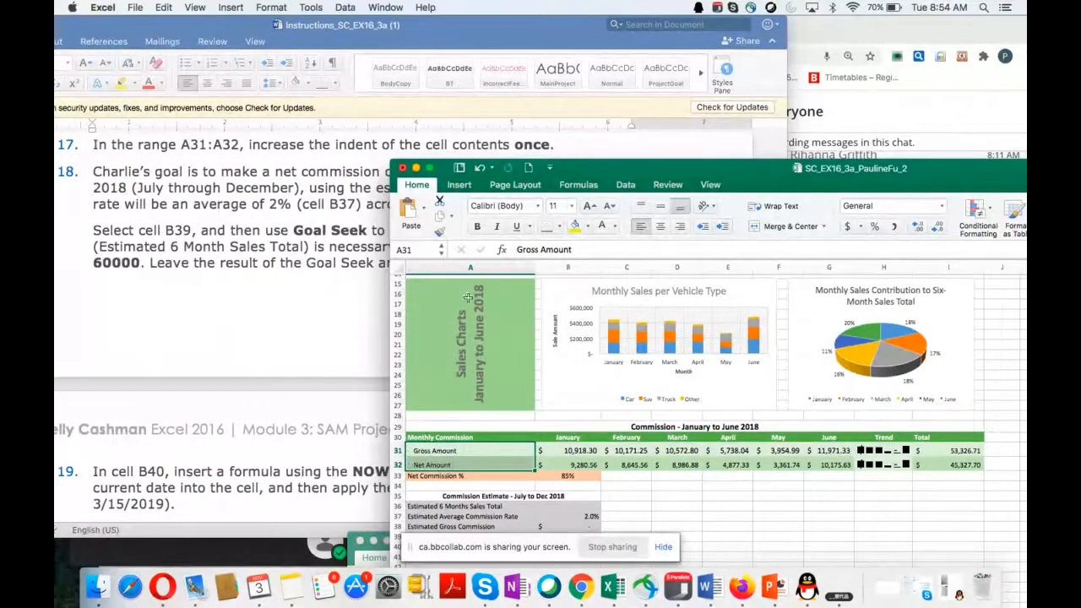
Step: Read instruction 18 in the Word document and select the Estimated Net Commission cell B39
{"action": "scroll", "coordinate": [232, 346], "scroll_direction": "down", "scroll_amount": 2}
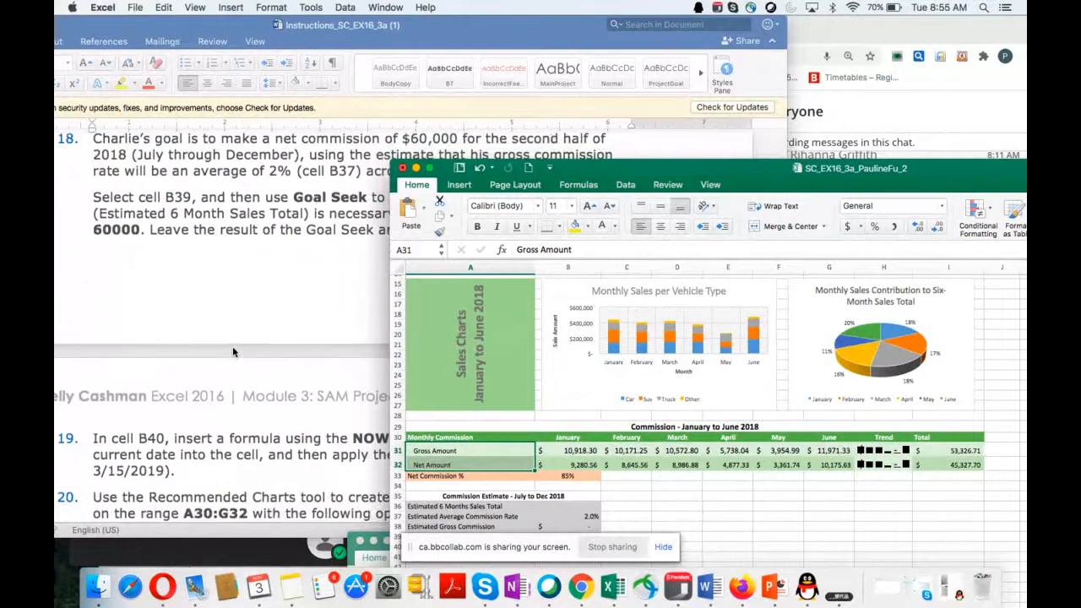
{"action": "left_click_drag", "start_coordinate": [600, 174], "coordinate": [564, 207]}
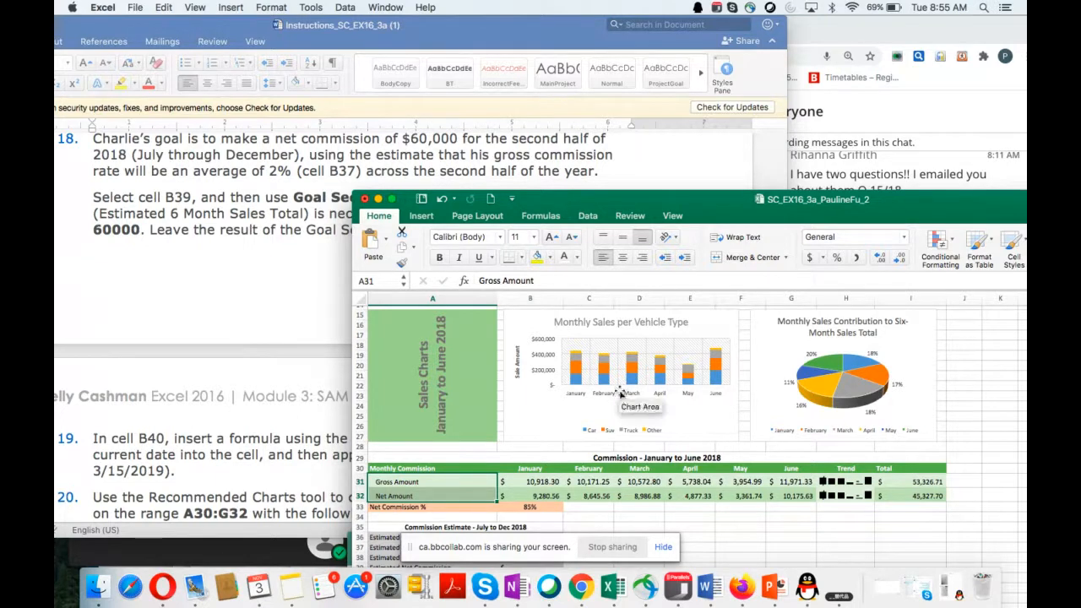
{"action": "left_click_drag", "start_coordinate": [682, 206], "coordinate": [667, 233]}
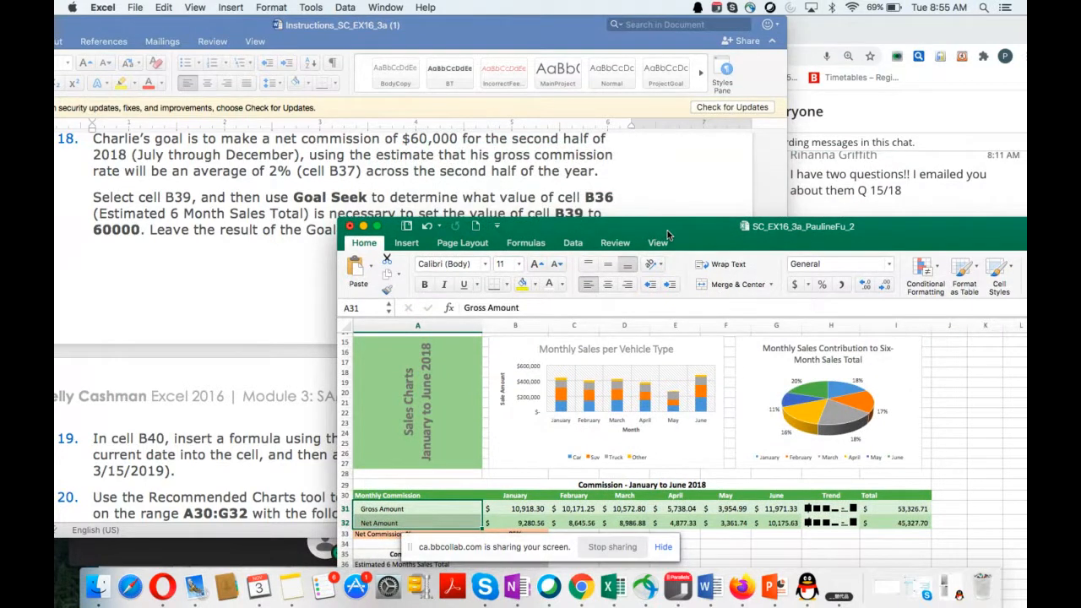
{"action": "left_click_drag", "start_coordinate": [668, 234], "coordinate": [771, 101]}
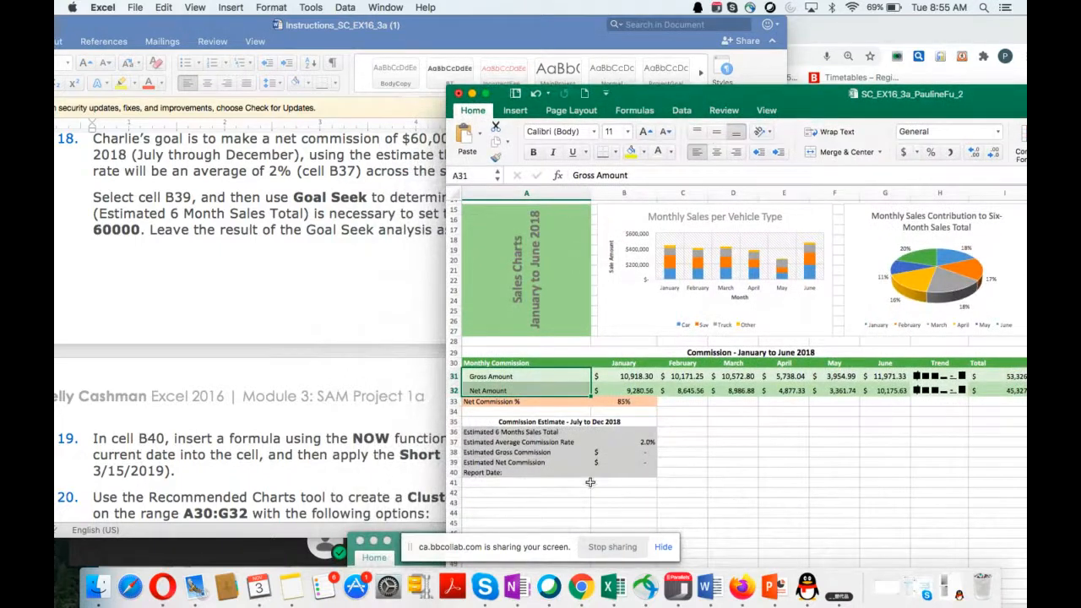
{"action": "left_click", "coordinate": [628, 461]}
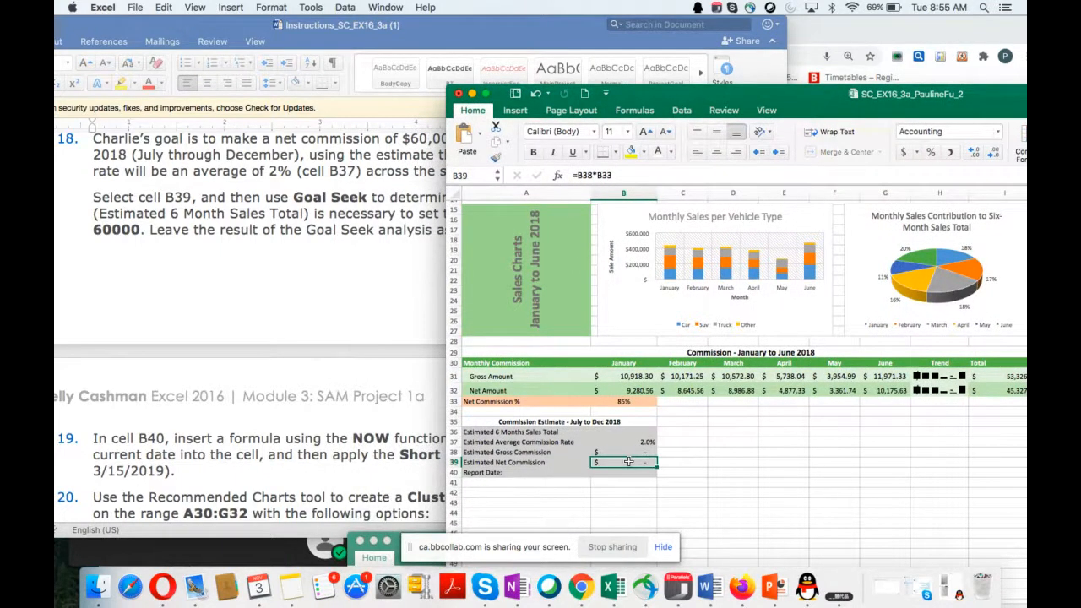
{"action": "left_click_drag", "start_coordinate": [669, 95], "coordinate": [711, 238]}
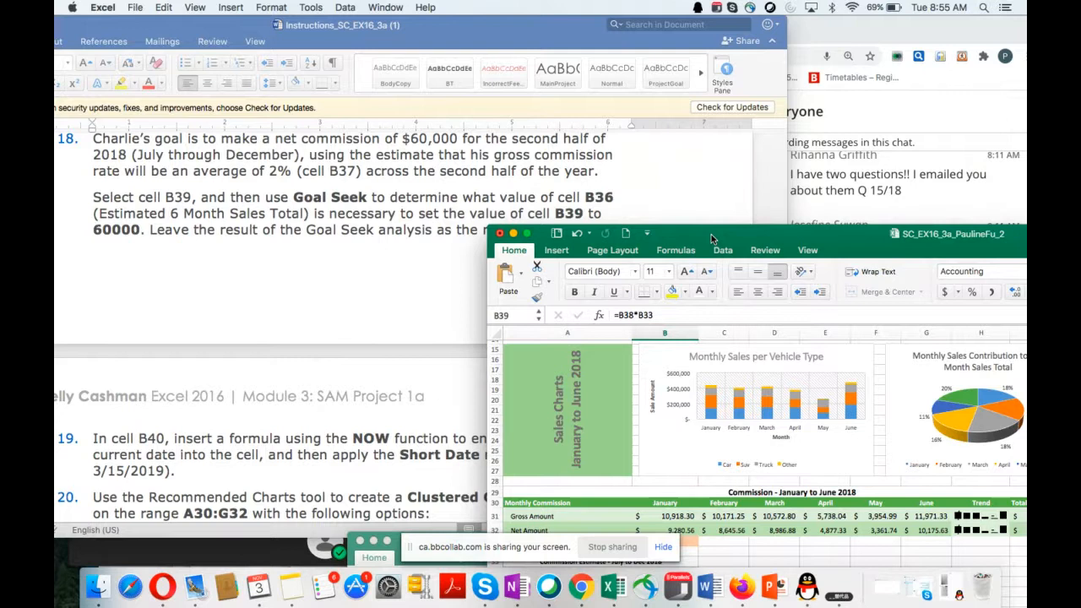
{"action": "left_click_drag", "start_coordinate": [711, 234], "coordinate": [690, 256]}
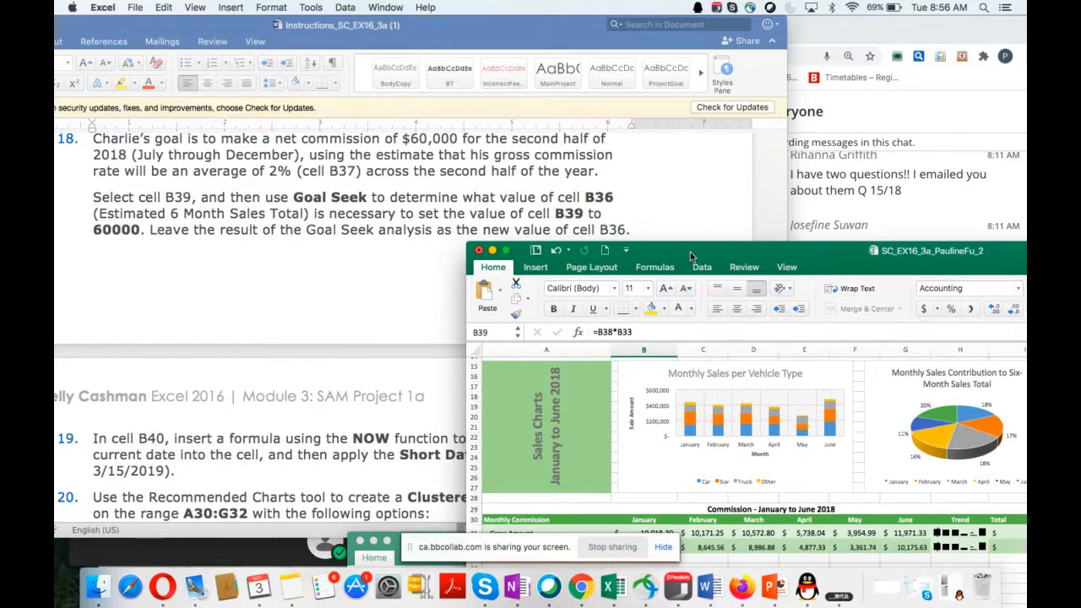
{"action": "left_click_drag", "start_coordinate": [690, 253], "coordinate": [679, 264]}
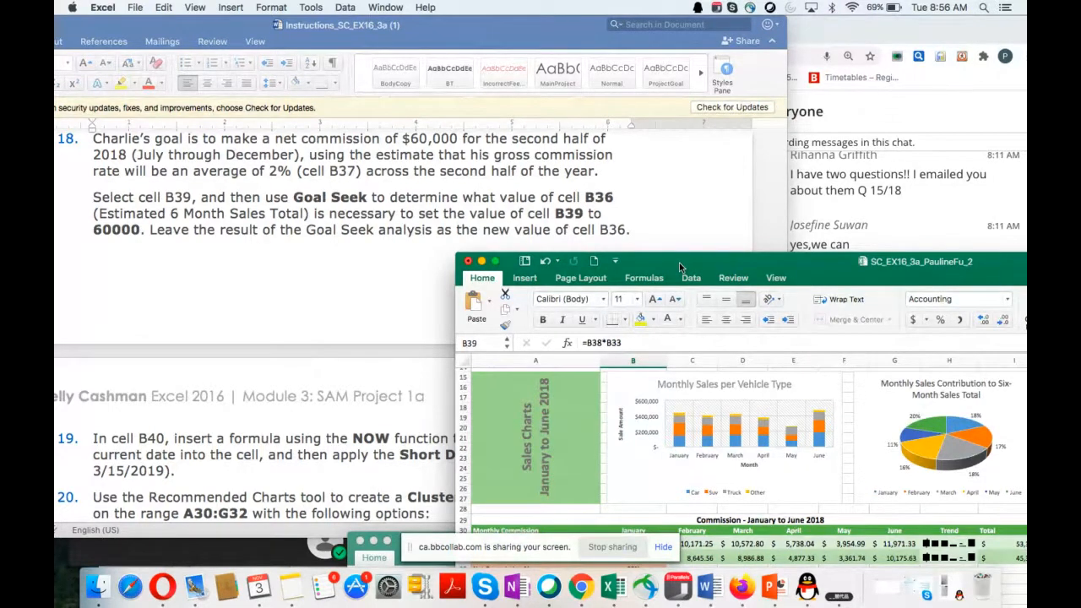
{"action": "left_click_drag", "start_coordinate": [679, 263], "coordinate": [830, 49]}
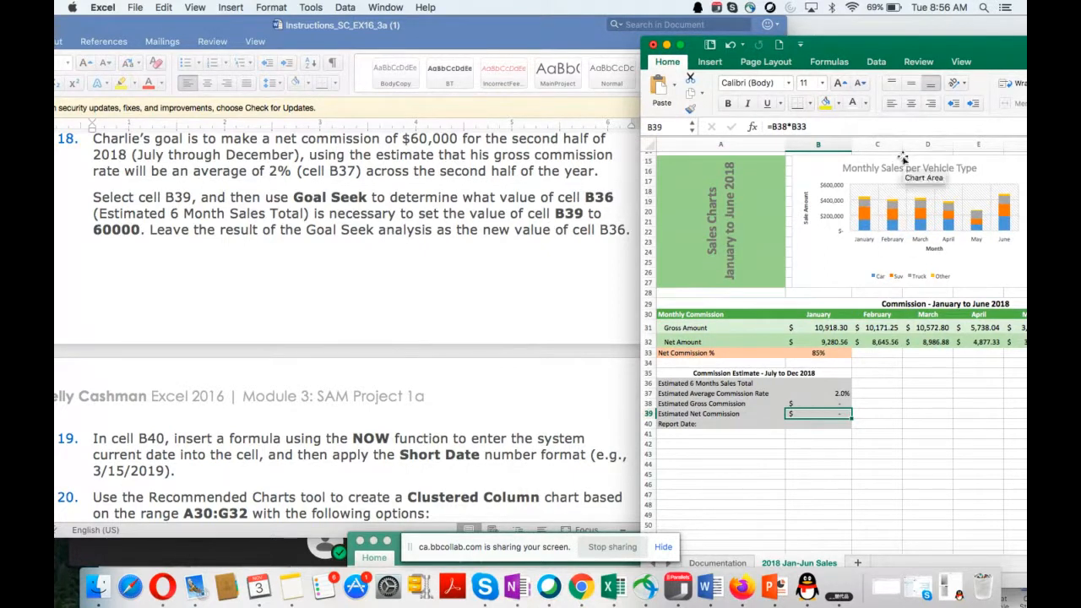
Step: Start a Goal Seek analysis on cell B39 and keep the text of instruction 18 in view beside it
{"action": "left_click", "coordinate": [877, 63]}
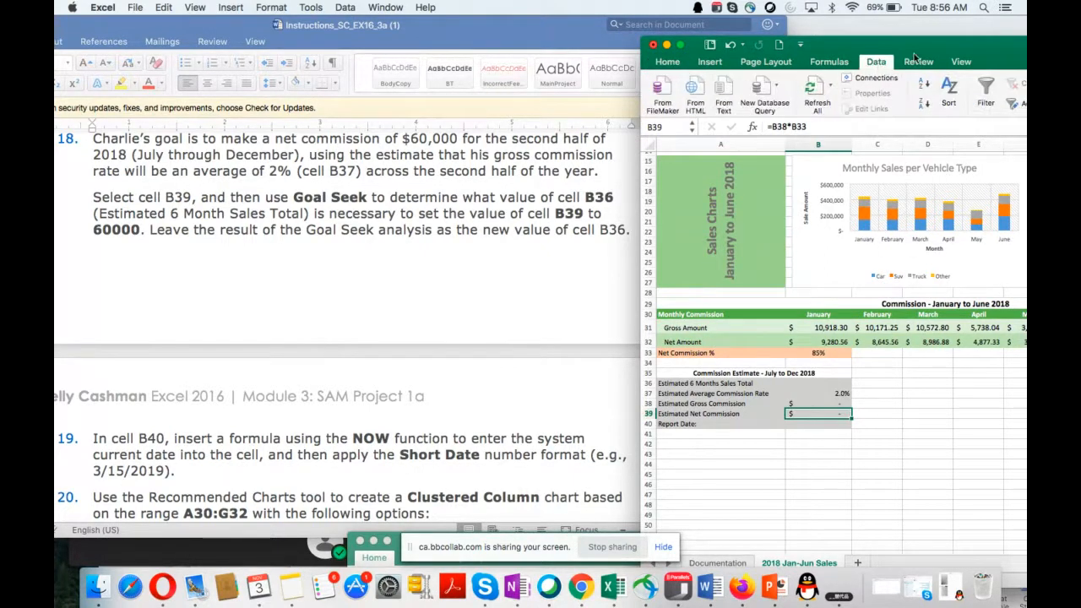
{"action": "left_click_drag", "start_coordinate": [978, 49], "coordinate": [615, 138]}
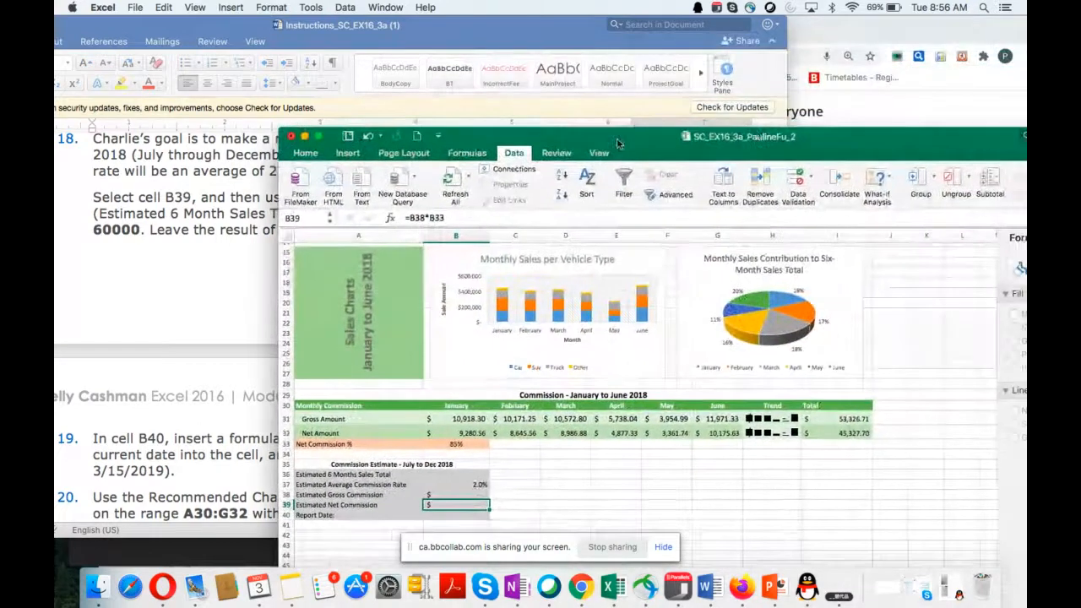
{"action": "left_click", "coordinate": [890, 185]}
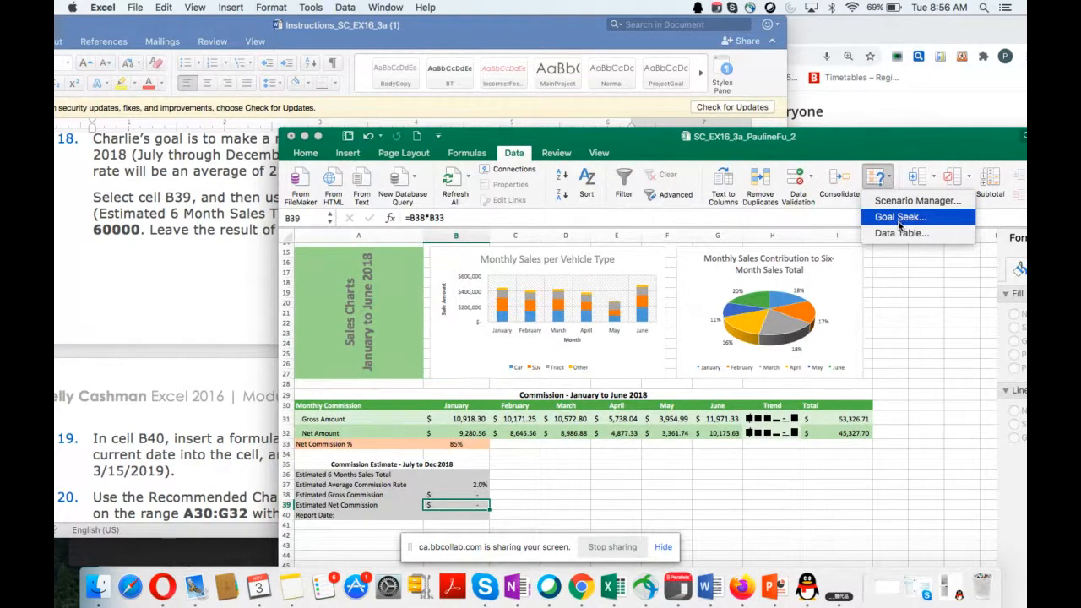
{"action": "left_click", "coordinate": [899, 217]}
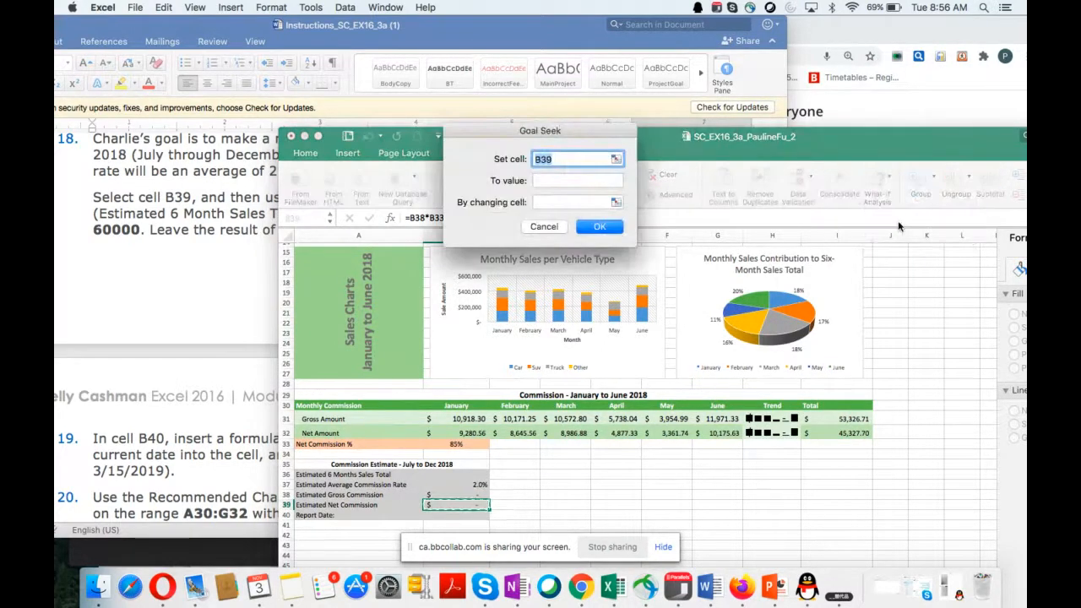
{"action": "left_click_drag", "start_coordinate": [681, 143], "coordinate": [864, 197]}
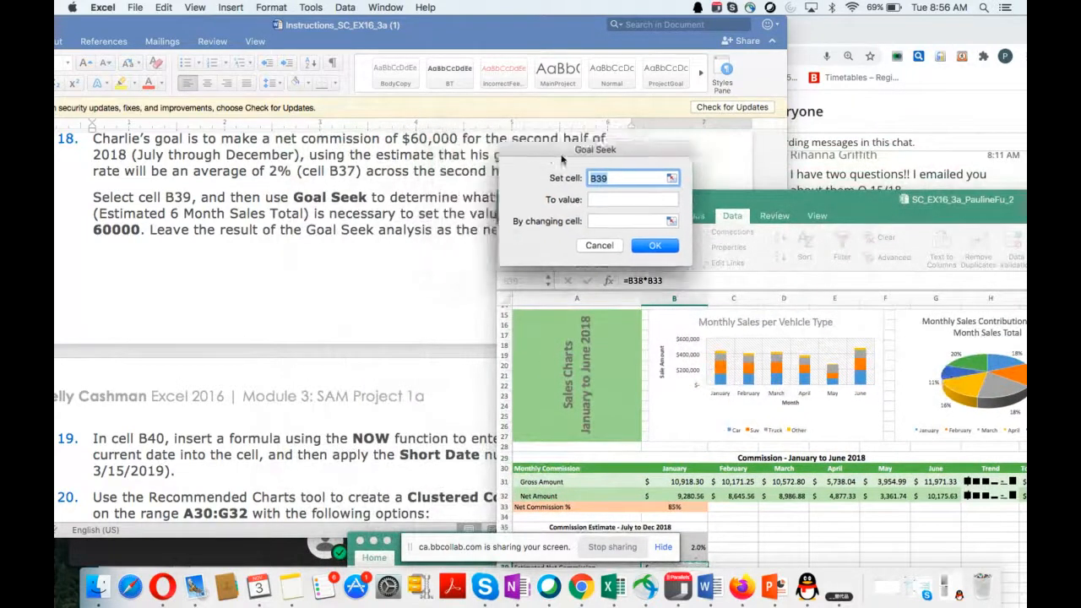
{"action": "left_click_drag", "start_coordinate": [629, 200], "coordinate": [618, 251]}
{"action": "left_click_drag", "start_coordinate": [679, 191], "coordinate": [858, 249]}
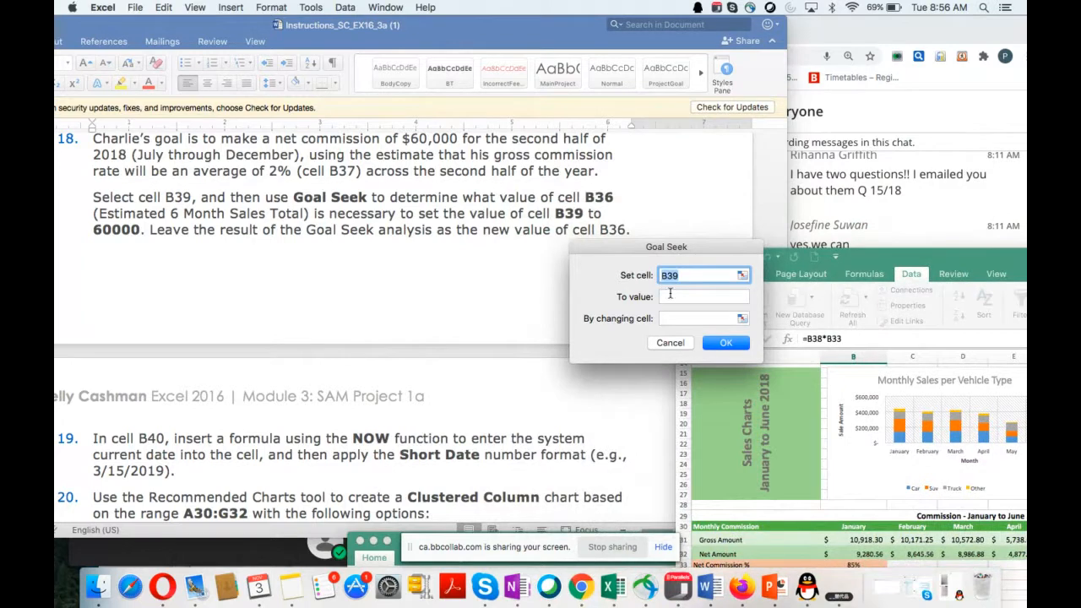
Step: Run Goal Seek to bring B39 to 60000 by changing cell B36, and keep the solution
{"action": "left_click", "coordinate": [669, 295]}
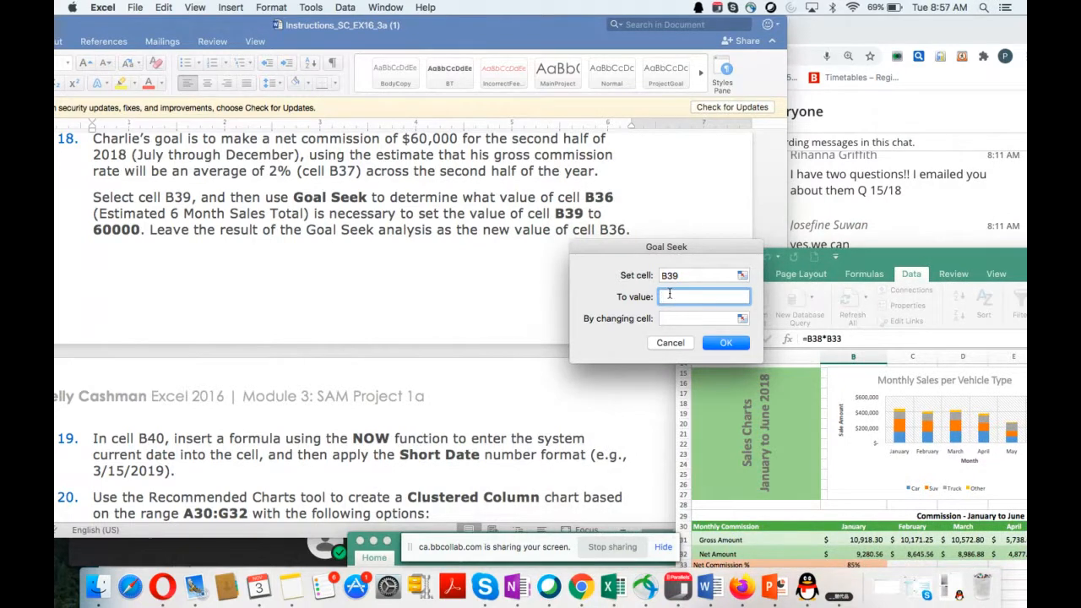
{"action": "type", "text": "60000"}
{"action": "left_click", "coordinate": [669, 318]}
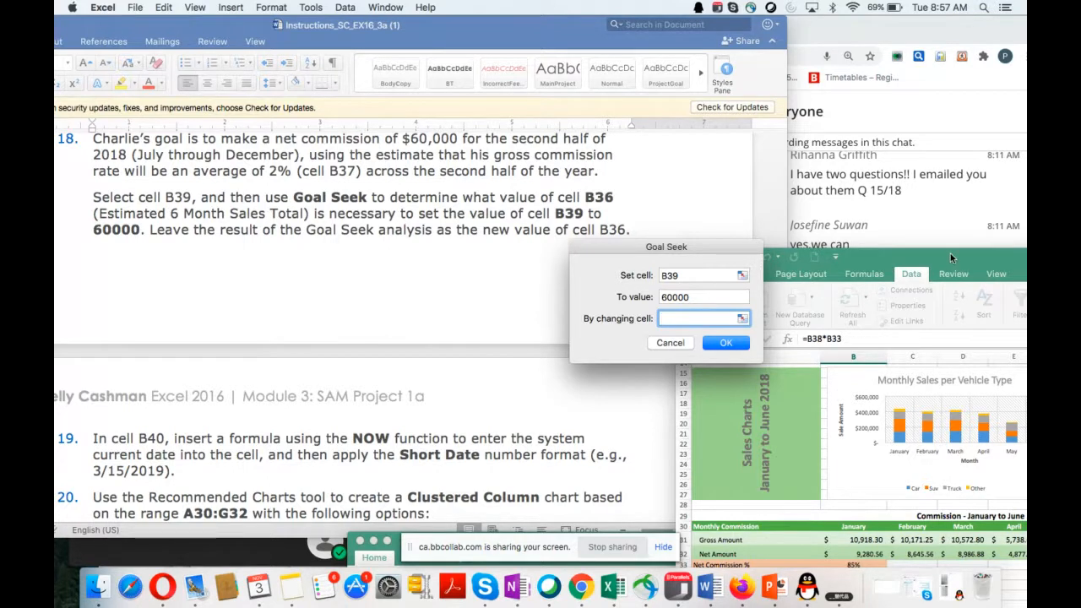
{"action": "left_click_drag", "start_coordinate": [950, 253], "coordinate": [994, 104]}
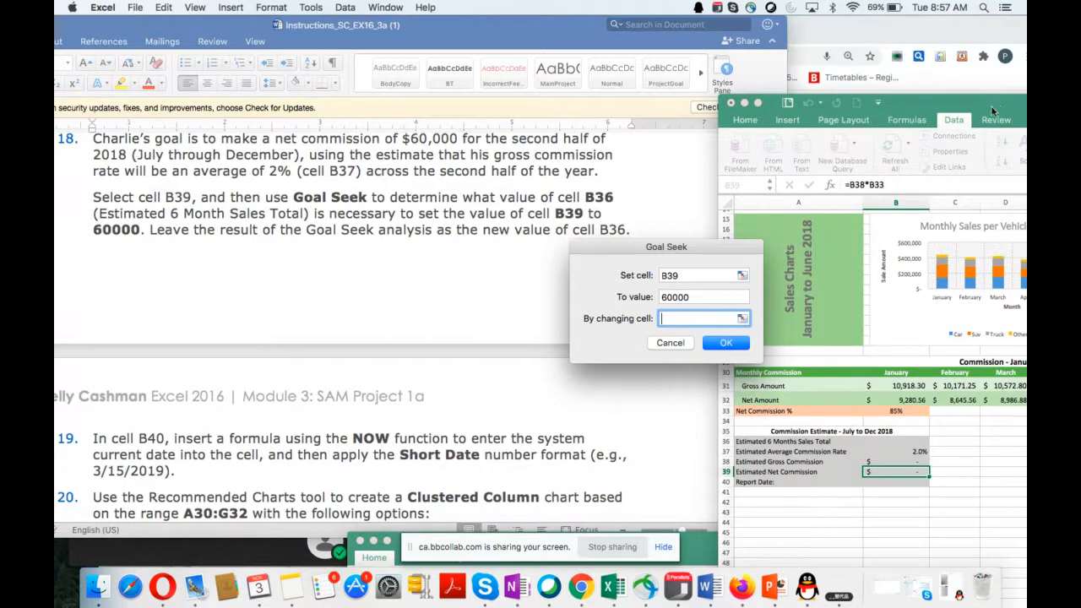
{"action": "left_click", "coordinate": [892, 440]}
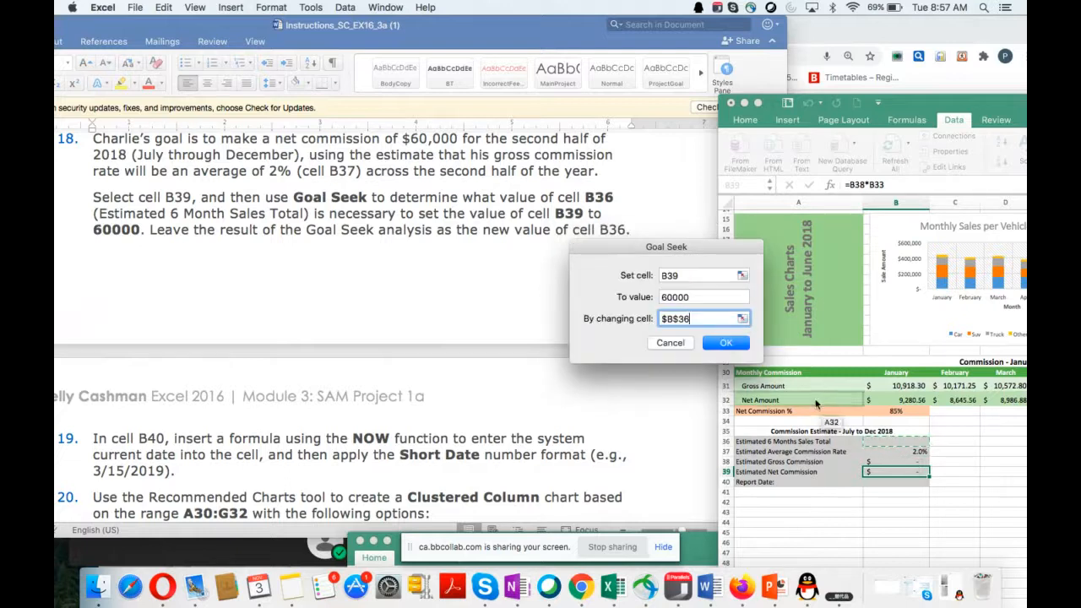
{"action": "left_click", "coordinate": [726, 342]}
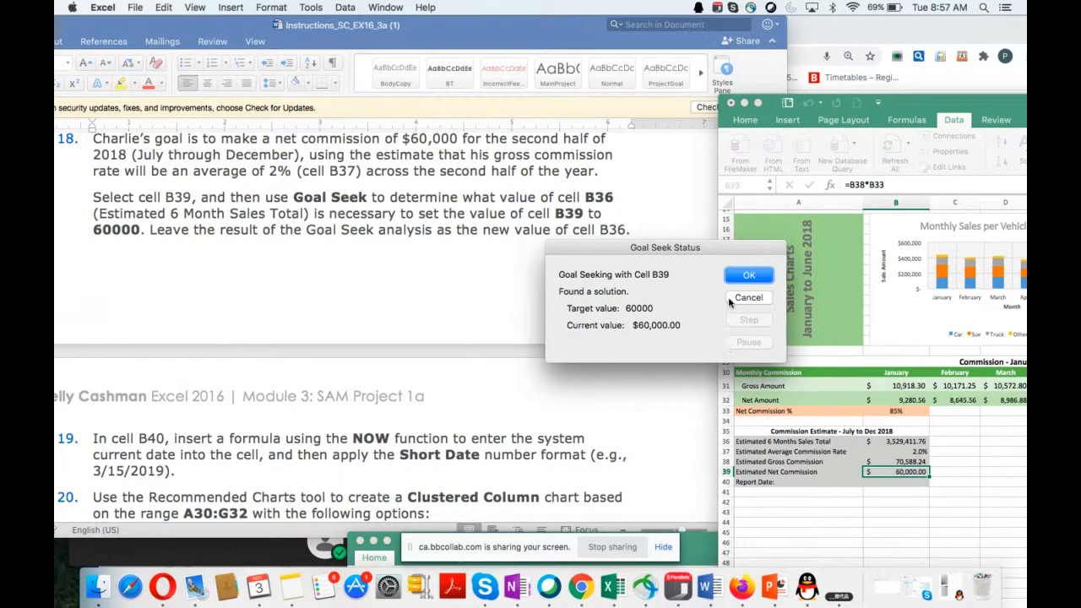
{"action": "left_click", "coordinate": [745, 277]}
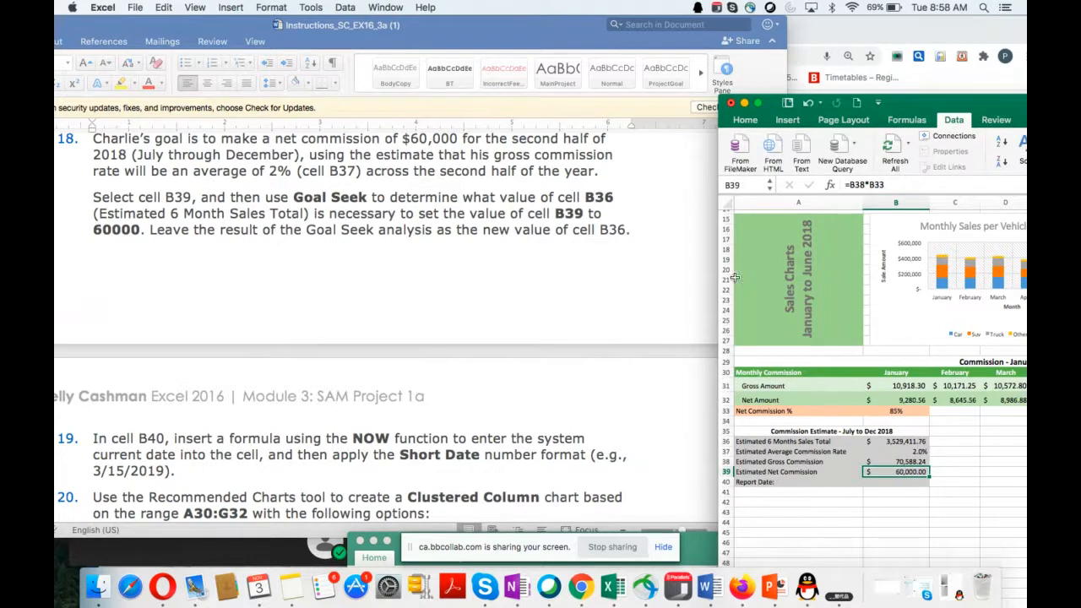
Step: Read instruction 19 in the Word document and enter the formula =NOW() in the Report Date cell B40
{"action": "scroll", "coordinate": [613, 339], "scroll_direction": "down", "scroll_amount": 5}
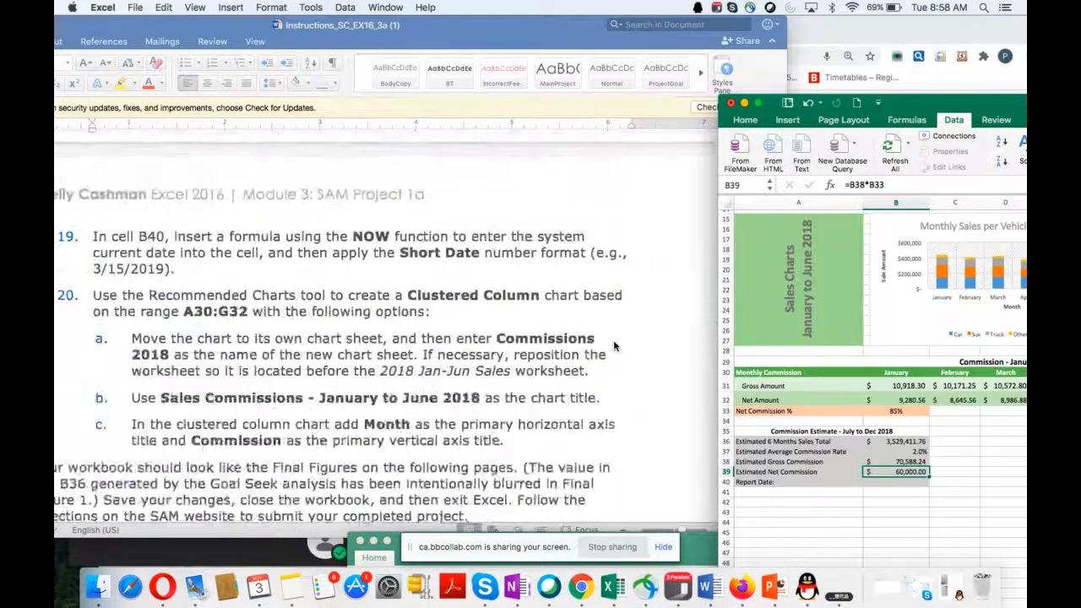
{"action": "scroll", "coordinate": [613, 346], "scroll_direction": "down", "scroll_amount": 2}
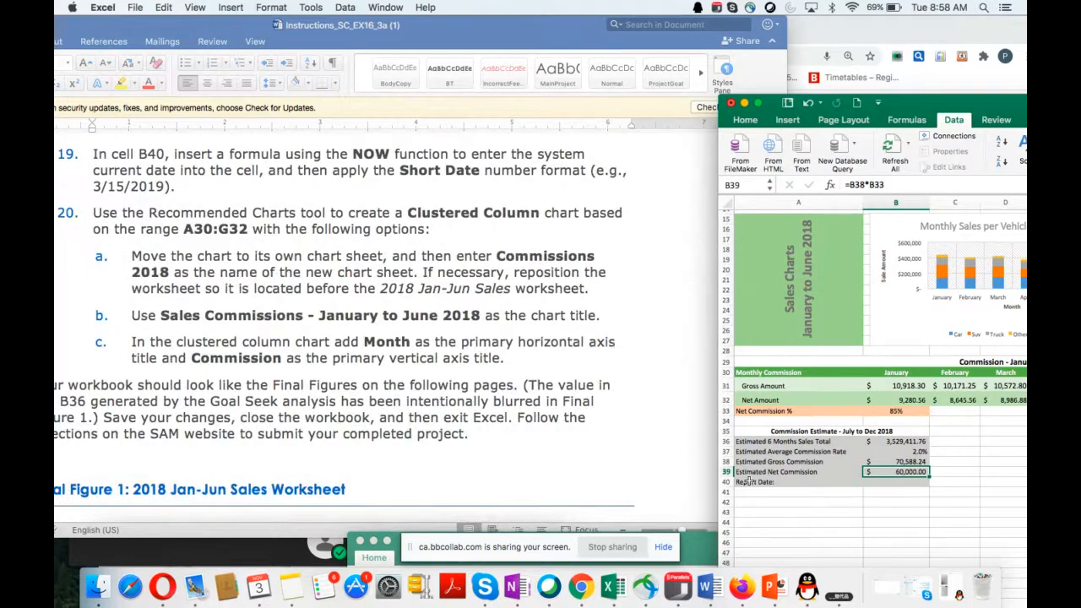
{"action": "left_click", "coordinate": [878, 483]}
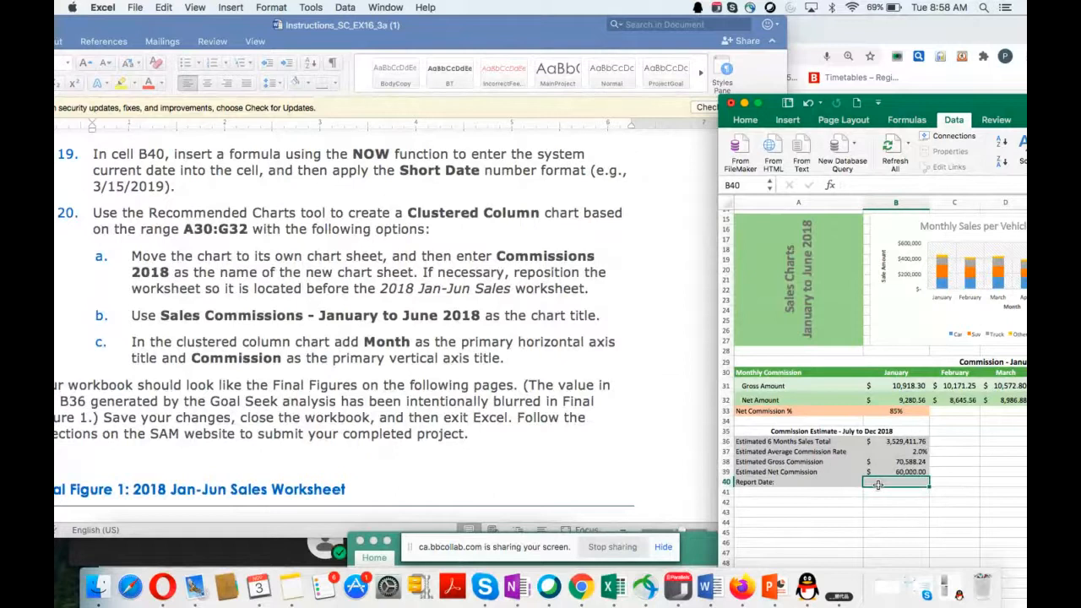
{"action": "type", "text": "=now"}
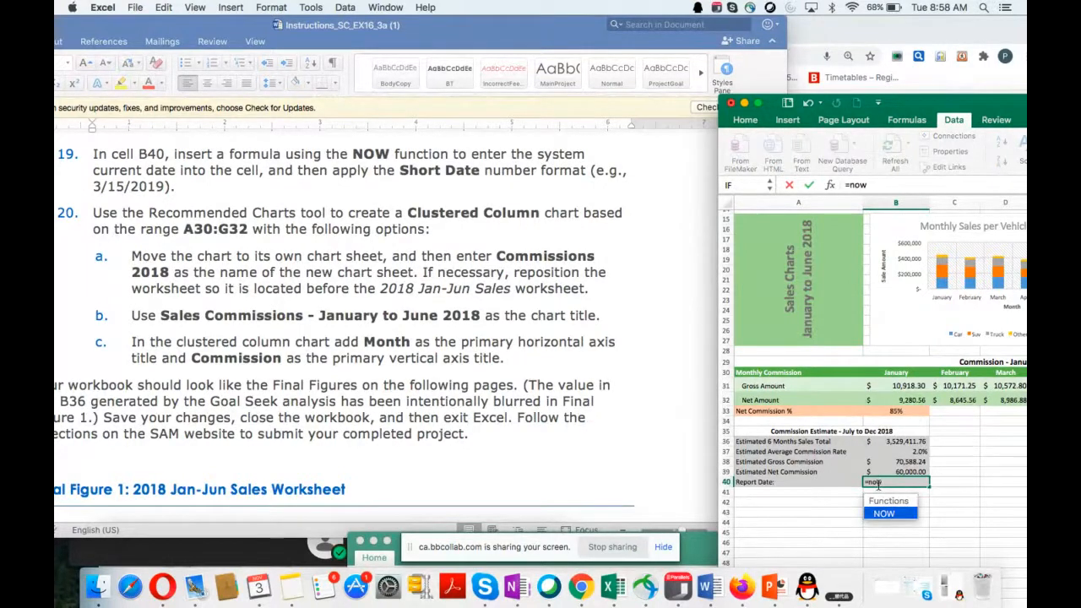
{"action": "type", "text": "()"}
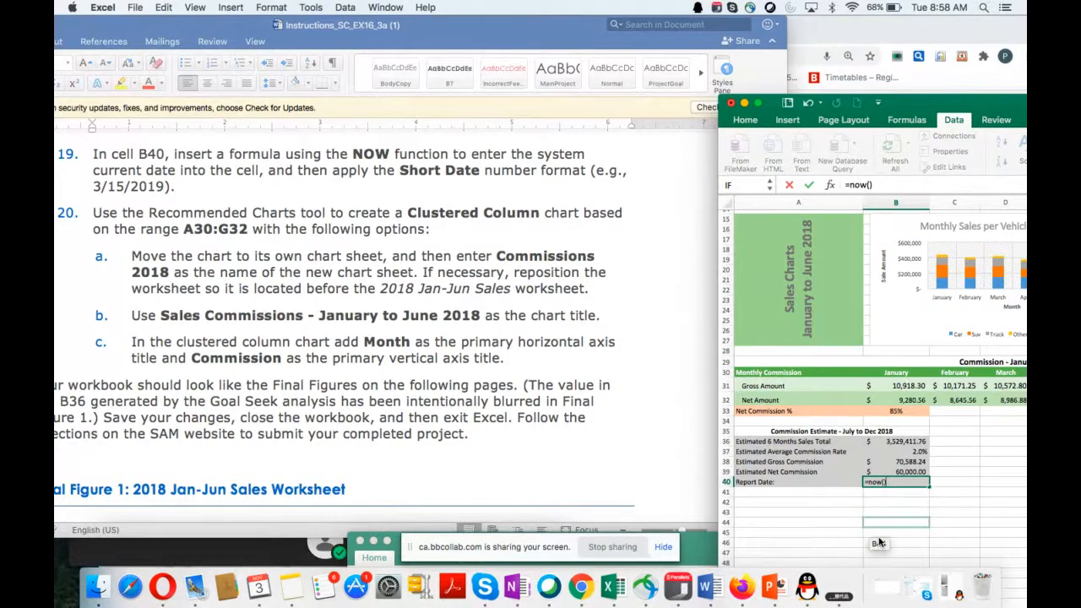
{"action": "key", "text": "Return"}
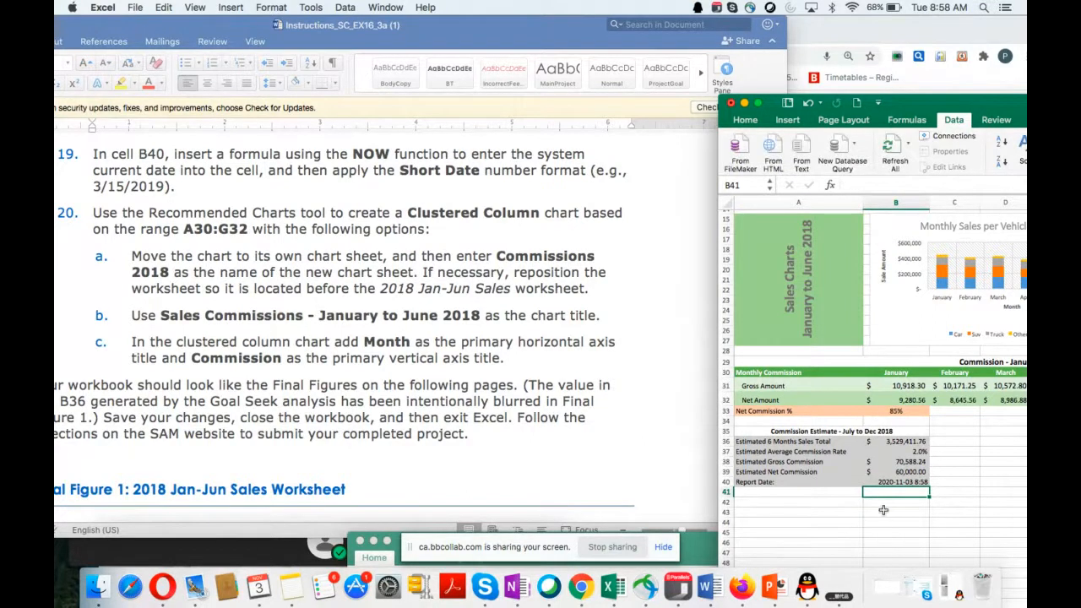
{"action": "left_click", "coordinate": [879, 482]}
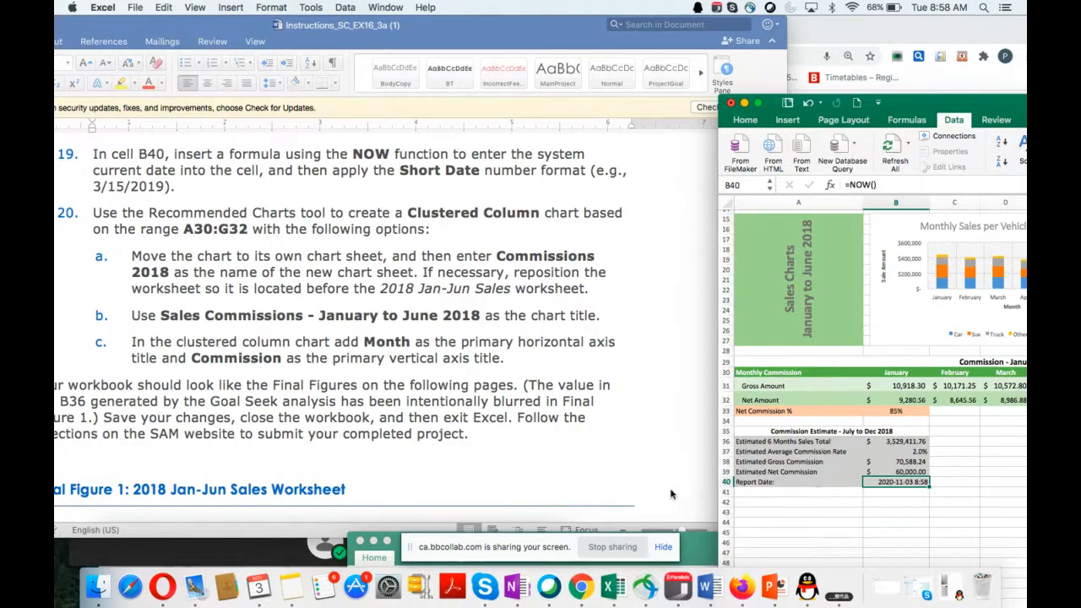
Step: Switch to Chrome to read the lecture chat, and return to Word to review the Goal Seek text of instruction 18
{"action": "left_click", "coordinate": [583, 594]}
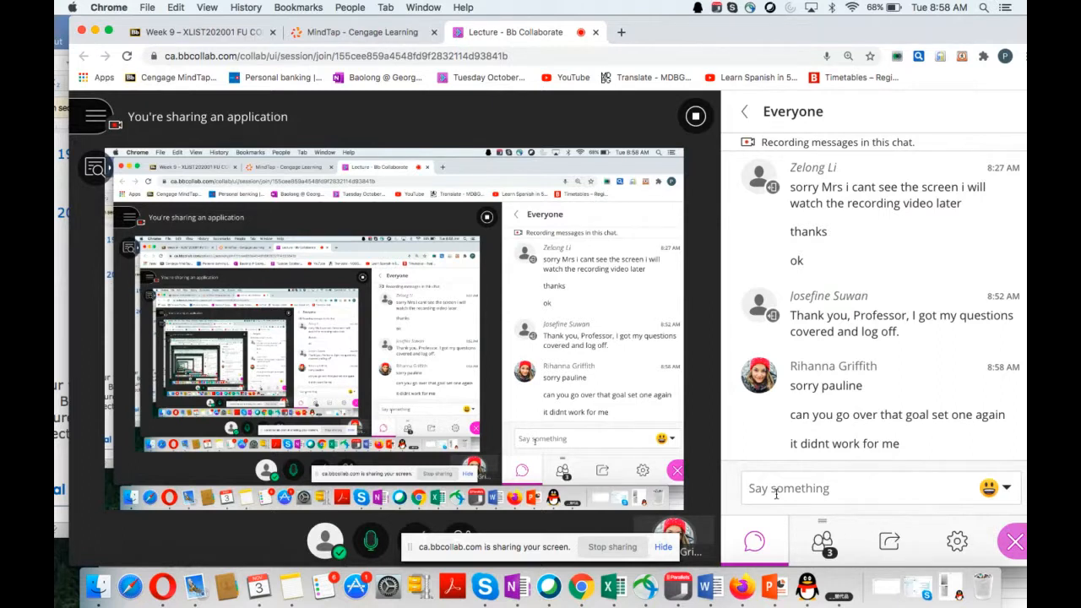
{"action": "left_click", "coordinate": [614, 587]}
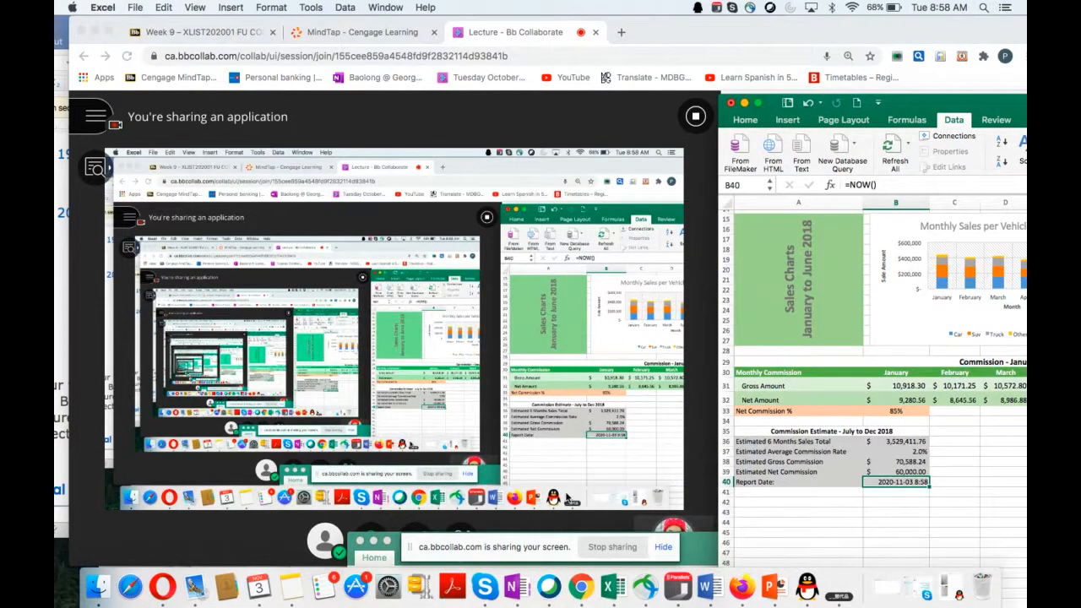
{"action": "left_click", "coordinate": [57, 337]}
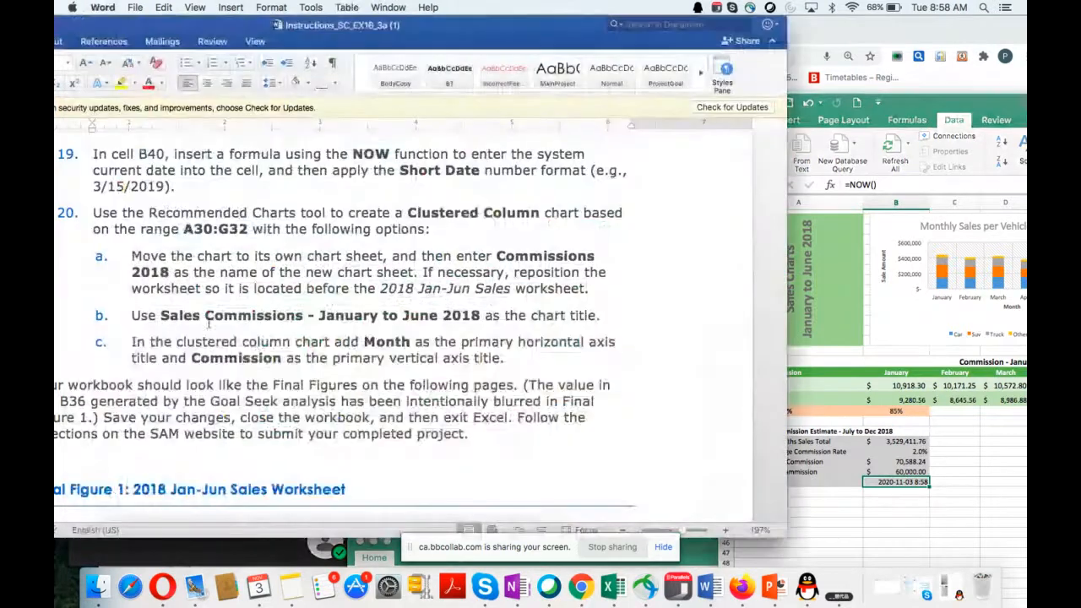
{"action": "scroll", "coordinate": [361, 235], "scroll_direction": "up", "scroll_amount": 5}
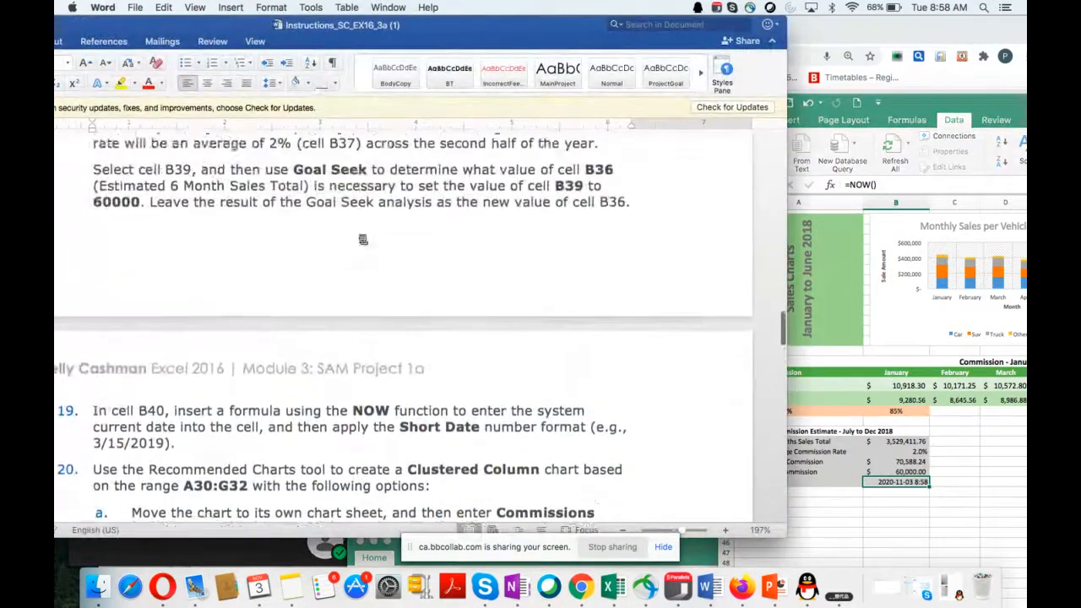
{"action": "scroll", "coordinate": [361, 235], "scroll_direction": "down", "scroll_amount": 2}
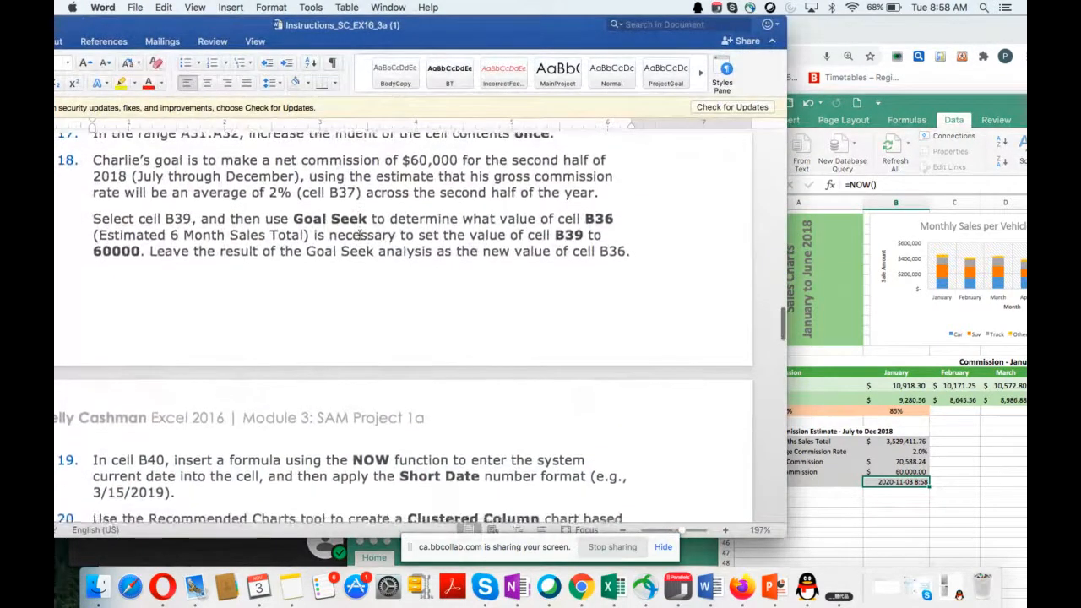
Step: Undo the report date formula in B40 and the previous Goal Seek result in the Excel workbook
{"action": "left_click_drag", "start_coordinate": [902, 108], "coordinate": [652, 71]}
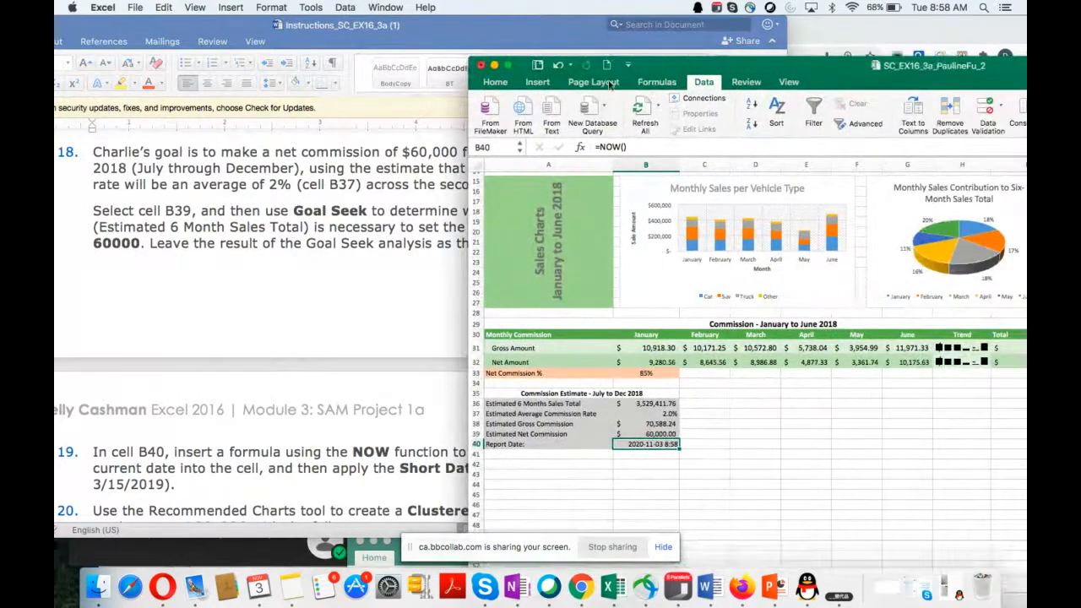
{"action": "left_click", "coordinate": [558, 66]}
{"action": "left_click", "coordinate": [557, 66]}
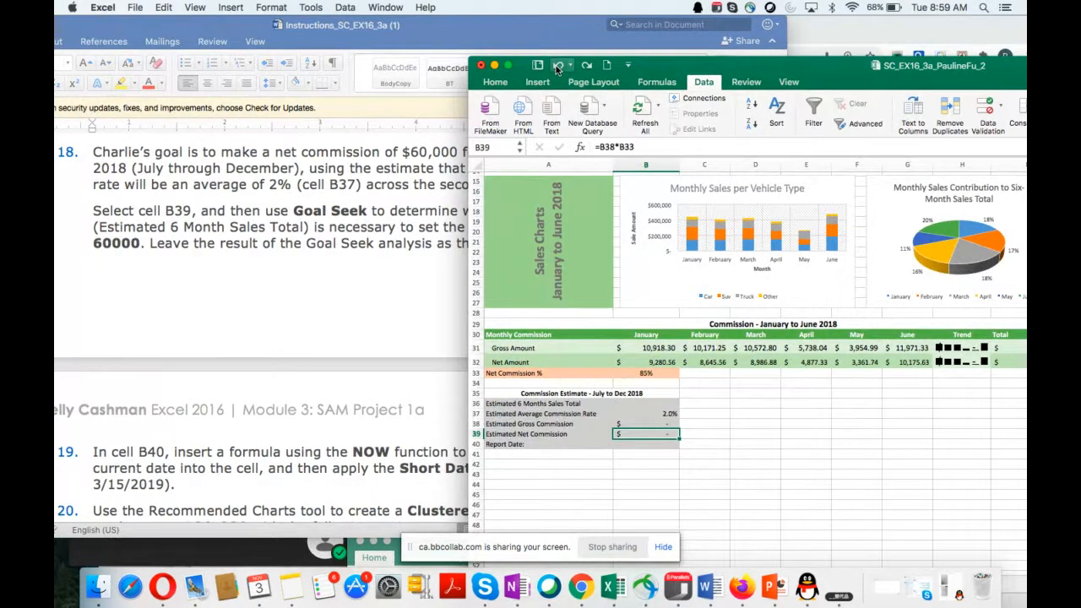
Step: Start a new Goal Seek analysis on cell B39, keeping the text of instruction 18 uncovered beside the dialog
{"action": "left_click_drag", "start_coordinate": [664, 67], "coordinate": [831, 154]}
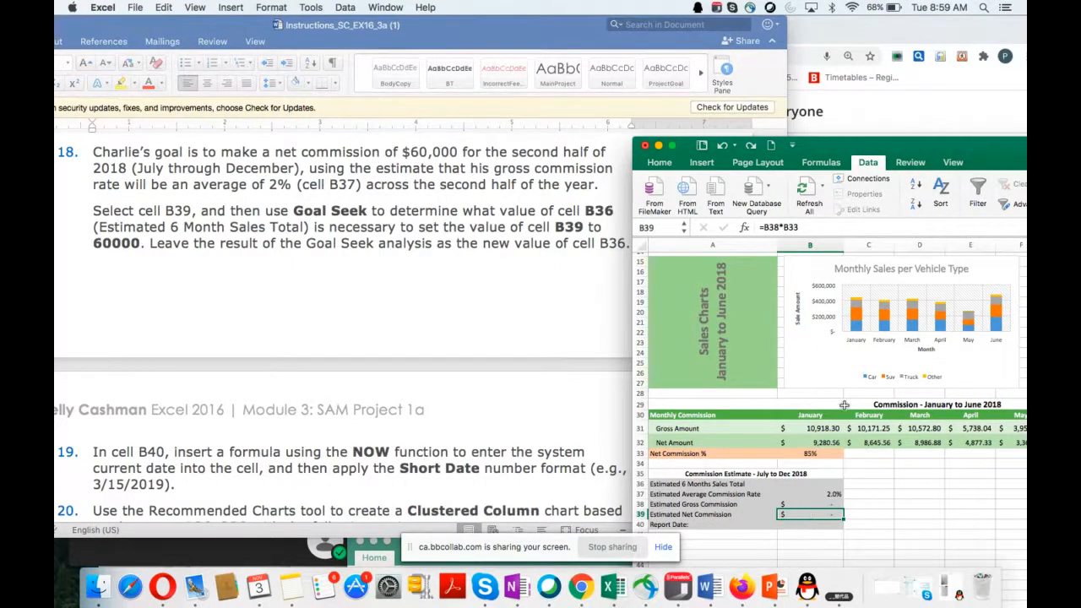
{"action": "left_click", "coordinate": [870, 163]}
{"action": "left_click", "coordinate": [868, 163]}
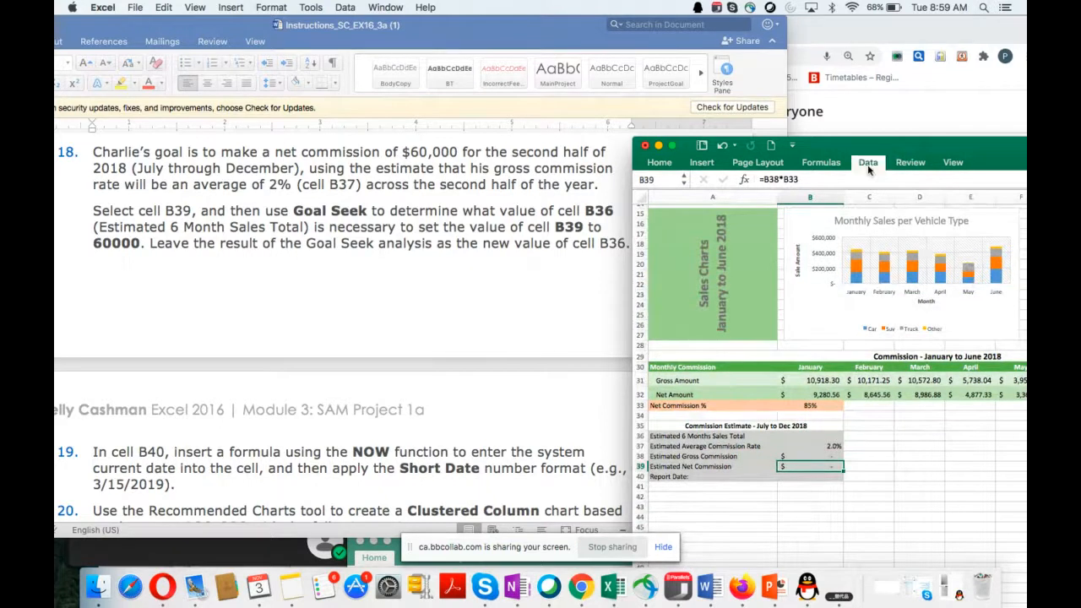
{"action": "left_click_drag", "start_coordinate": [972, 152], "coordinate": [658, 138]}
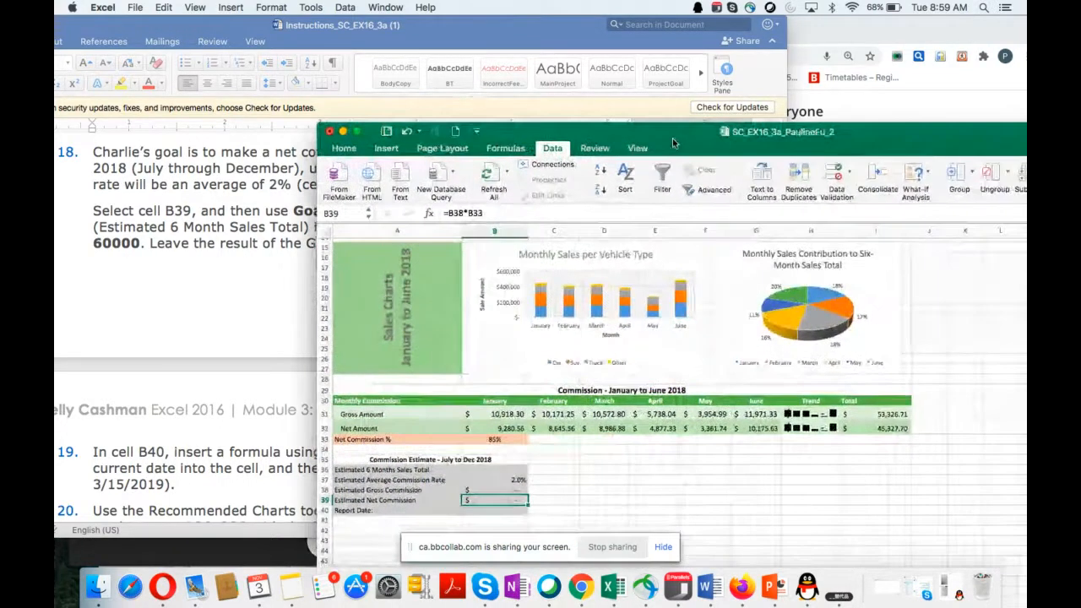
{"action": "left_click", "coordinate": [926, 178]}
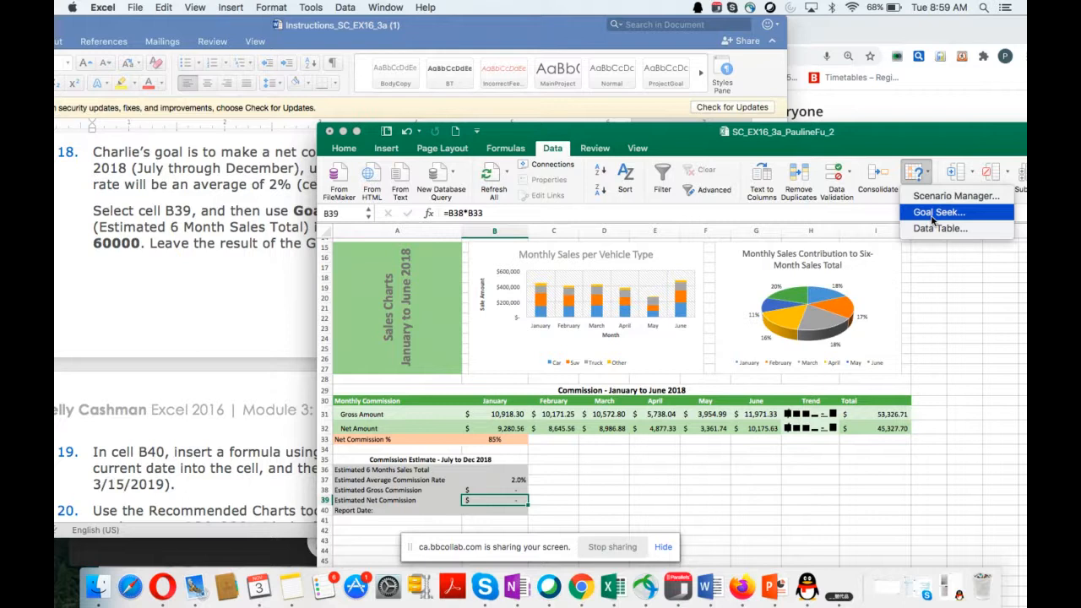
{"action": "left_click", "coordinate": [937, 212]}
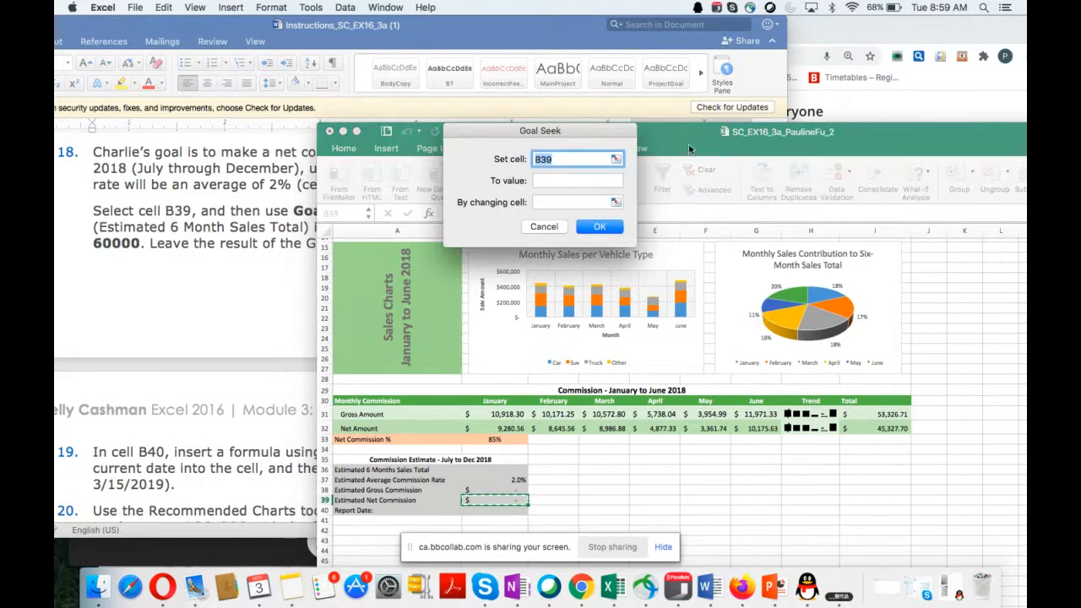
{"action": "left_click_drag", "start_coordinate": [660, 137], "coordinate": [780, 293]}
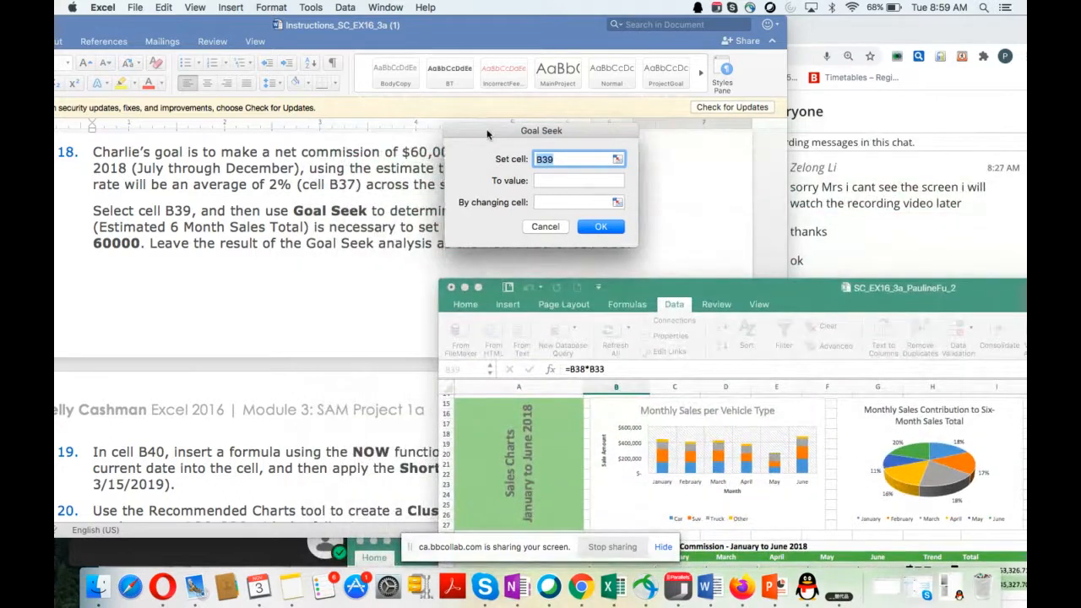
{"action": "left_click_drag", "start_coordinate": [487, 132], "coordinate": [688, 138]}
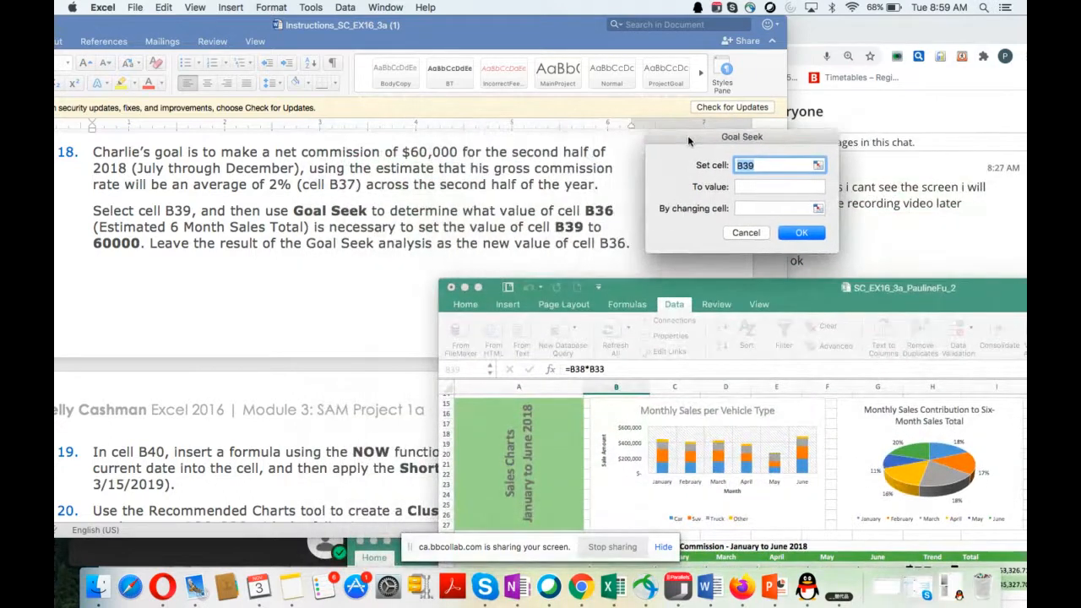
Step: Set the Goal Seek target value to 60000 and choose B36, Estimated 6 Months Sales Total, as the changing cell
{"action": "left_click", "coordinate": [748, 187]}
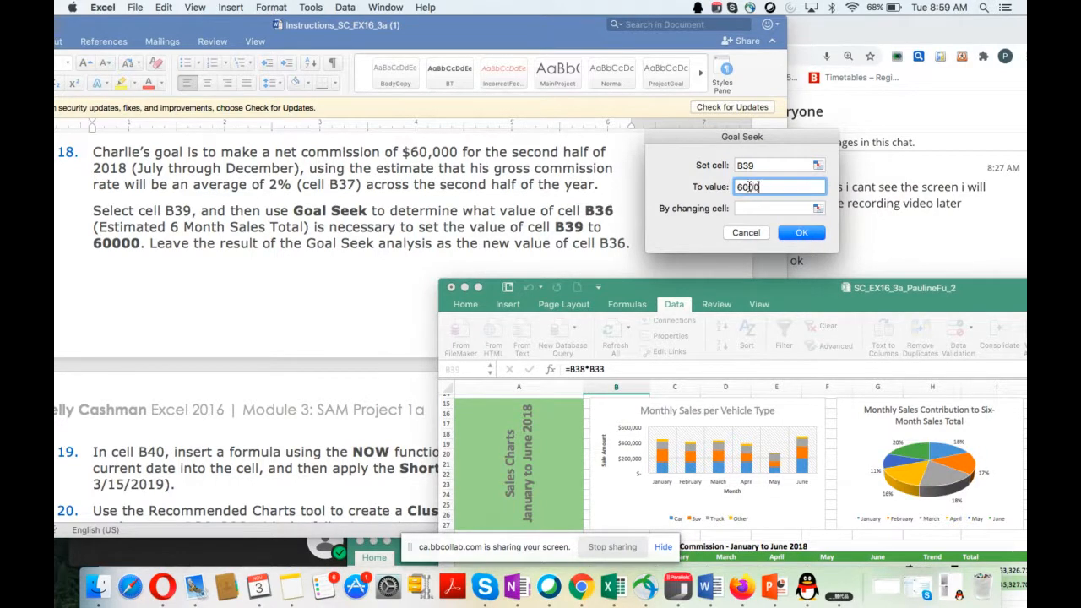
{"action": "type", "text": "60000"}
{"action": "left_click", "coordinate": [751, 206]}
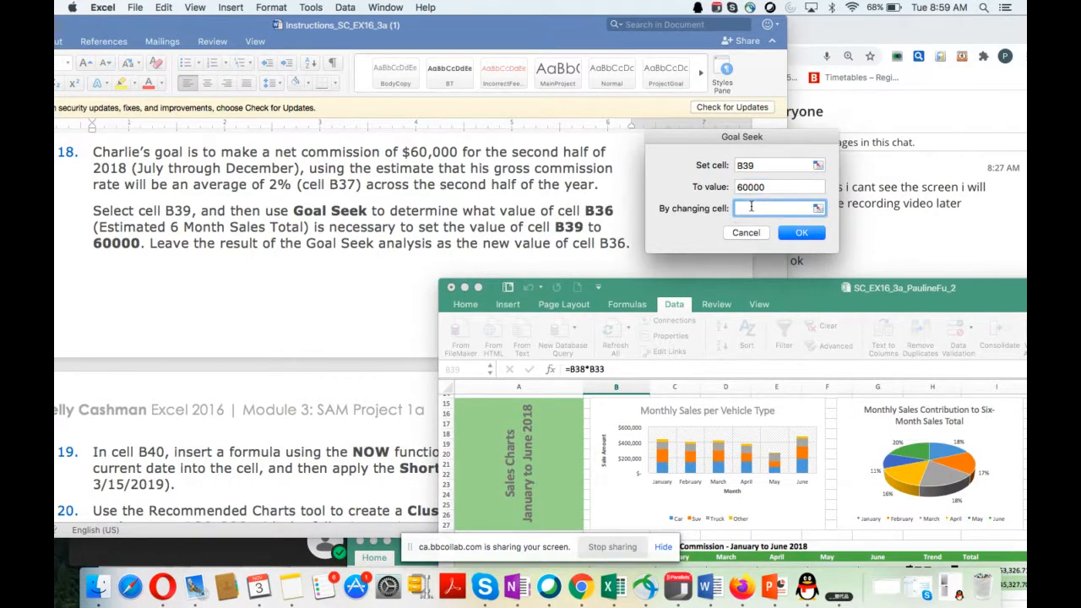
{"action": "left_click_drag", "start_coordinate": [803, 294], "coordinate": [814, 99]}
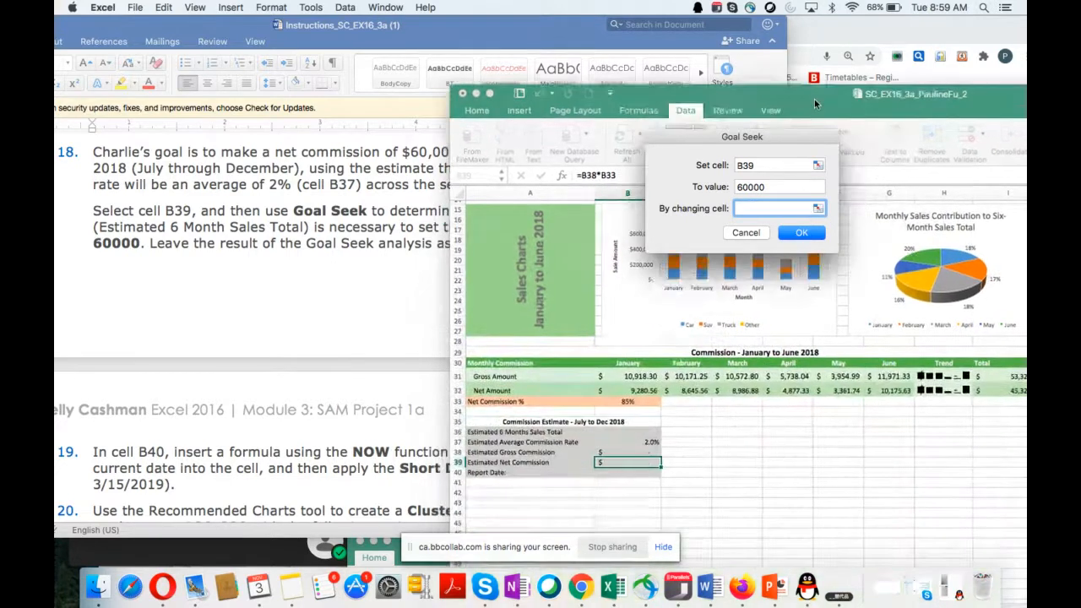
{"action": "left_click", "coordinate": [617, 431]}
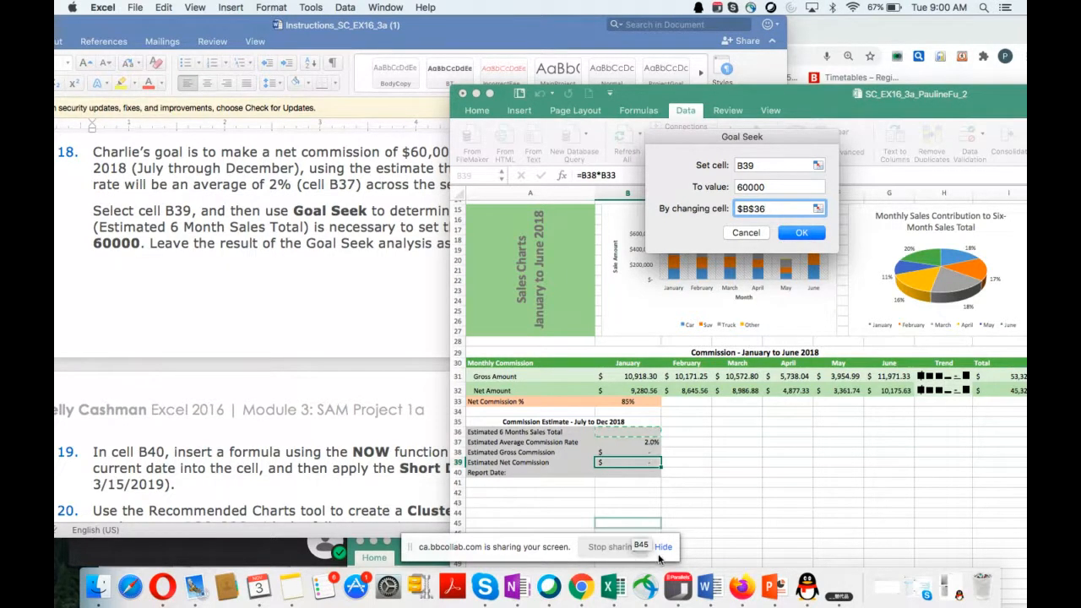
Step: Check the lecture chat in Chrome, return to Excel to run the prepared Goal Seek, and keep its solution
{"action": "left_click", "coordinate": [581, 589]}
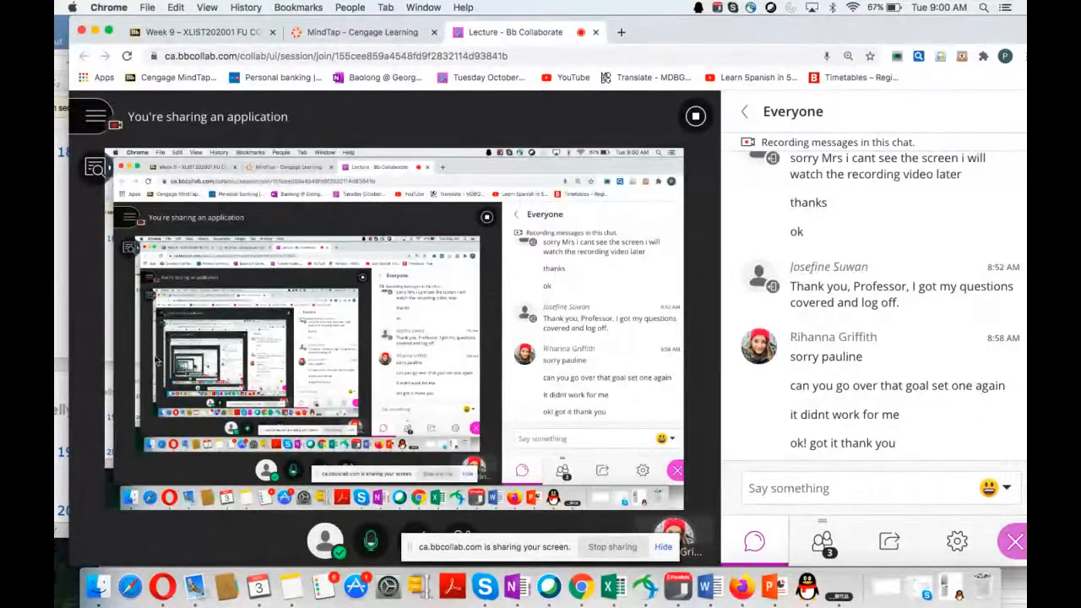
{"action": "left_click", "coordinate": [62, 324]}
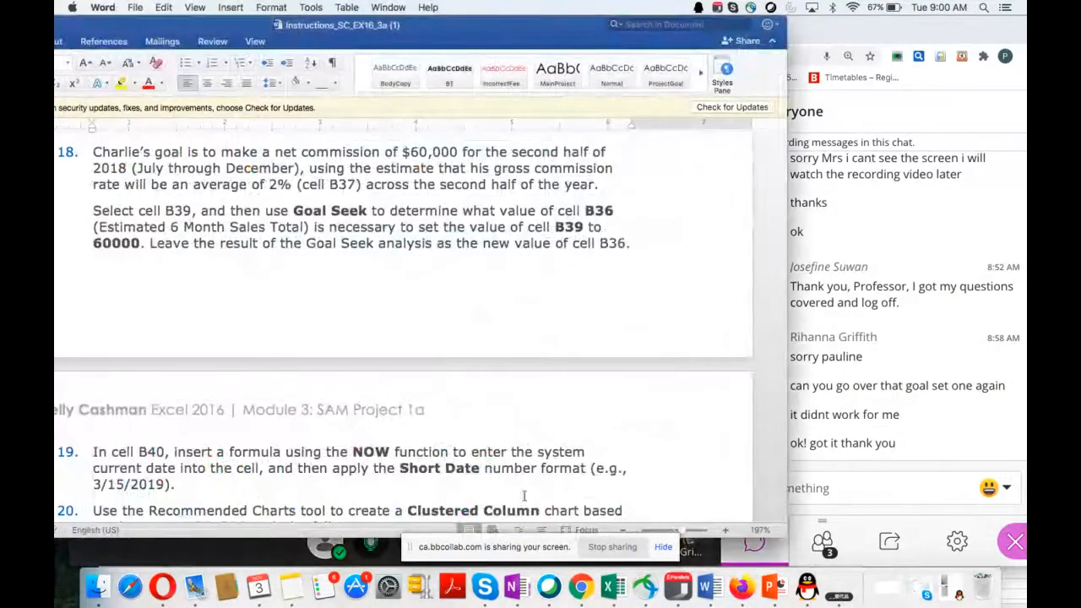
{"action": "left_click", "coordinate": [613, 586]}
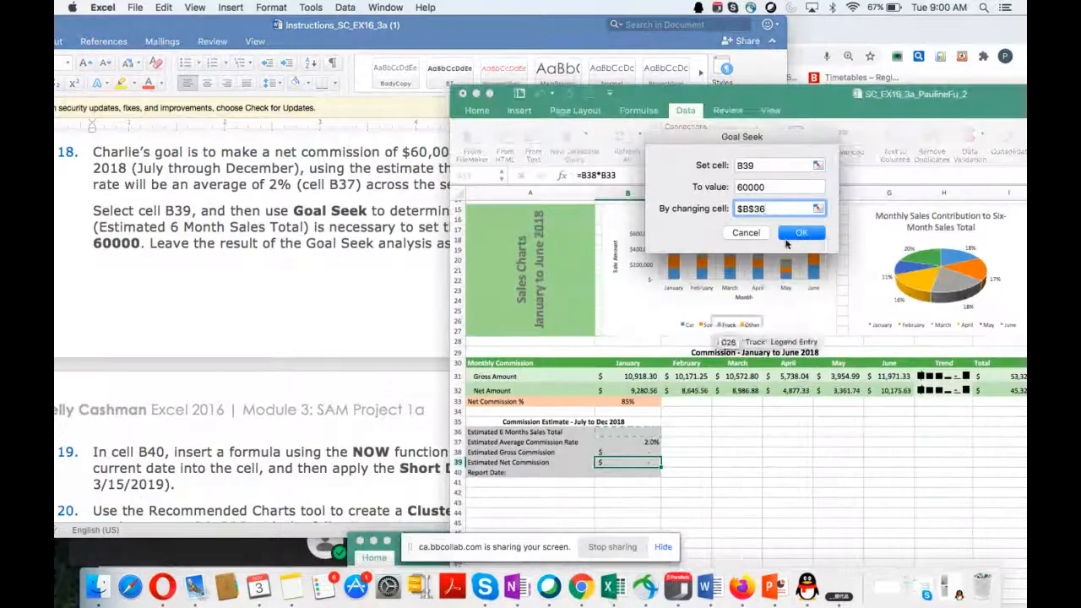
{"action": "left_click", "coordinate": [803, 234]}
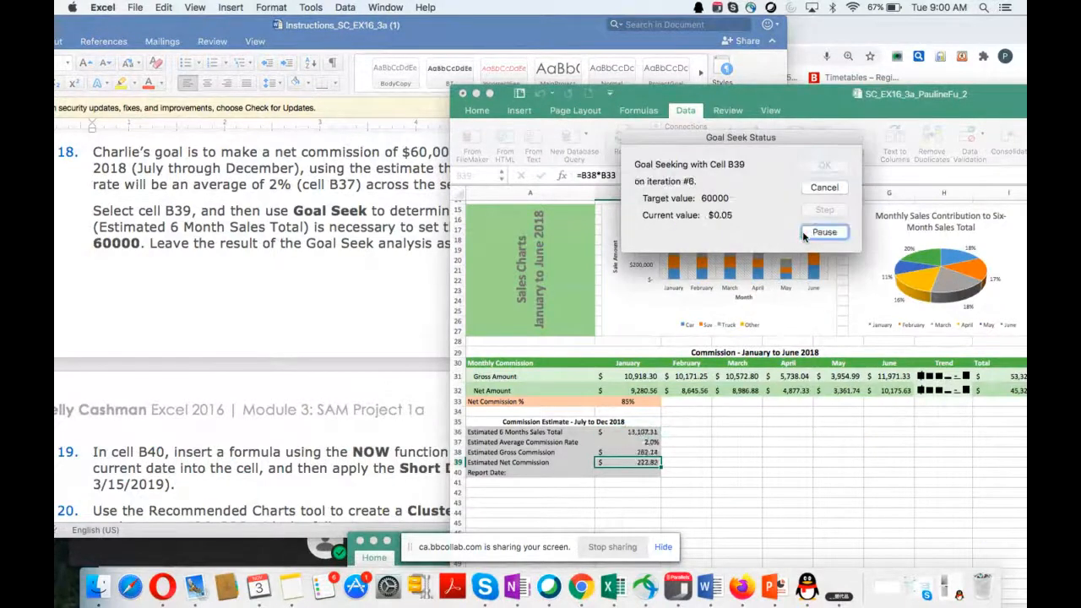
{"action": "left_click", "coordinate": [821, 165]}
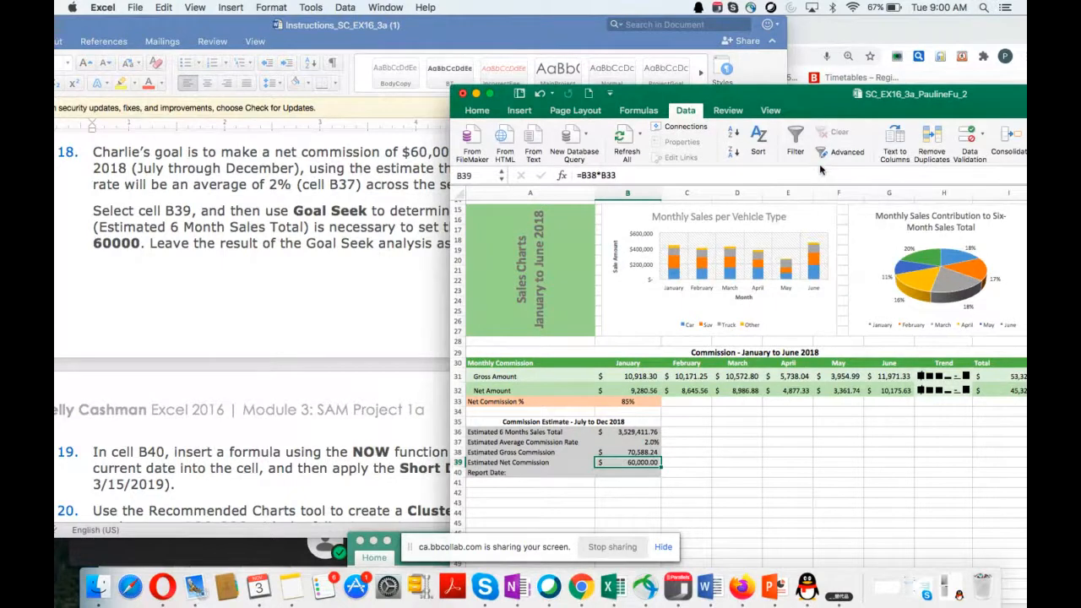
Step: Uncover instructions 19 and 20 in the Word document beside the Excel window, and save the workbook
{"action": "left_click_drag", "start_coordinate": [810, 108], "coordinate": [1002, 177]}
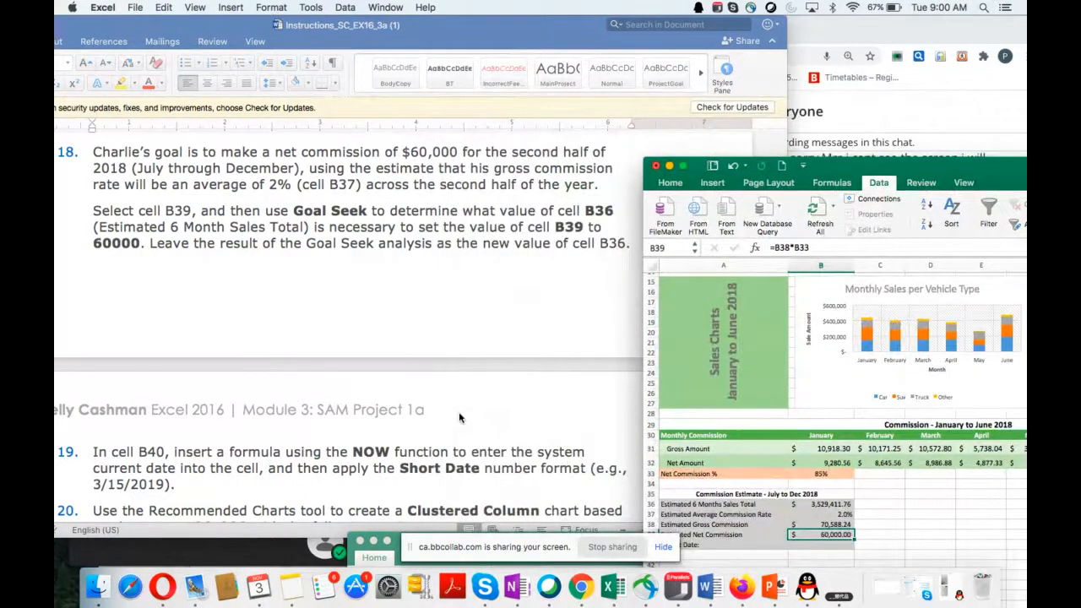
{"action": "scroll", "coordinate": [458, 411], "scroll_direction": "down", "scroll_amount": 6}
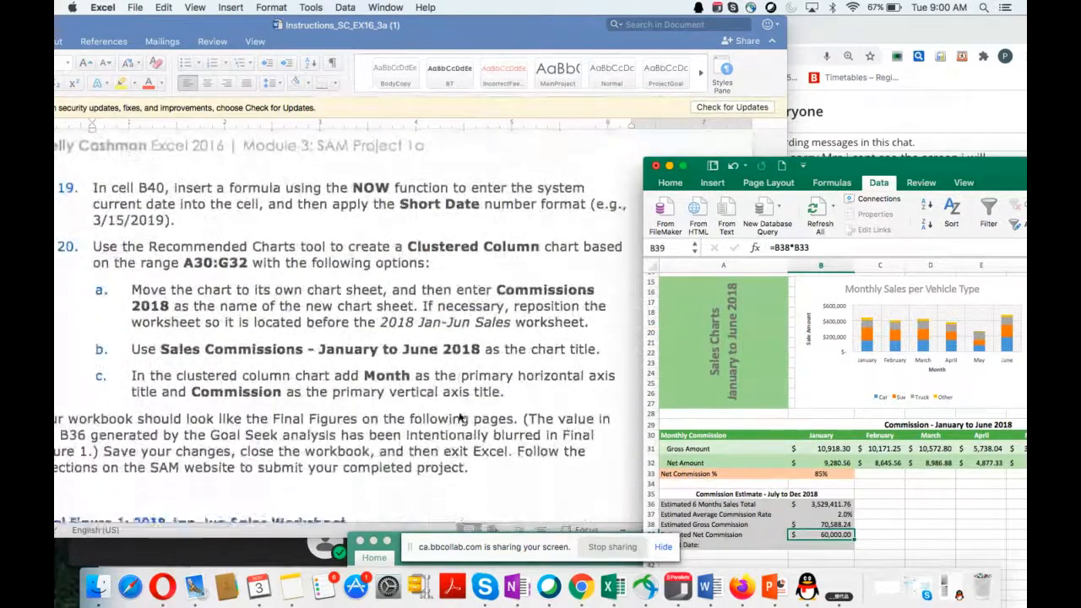
{"action": "scroll", "coordinate": [460, 418], "scroll_direction": "down", "scroll_amount": 1}
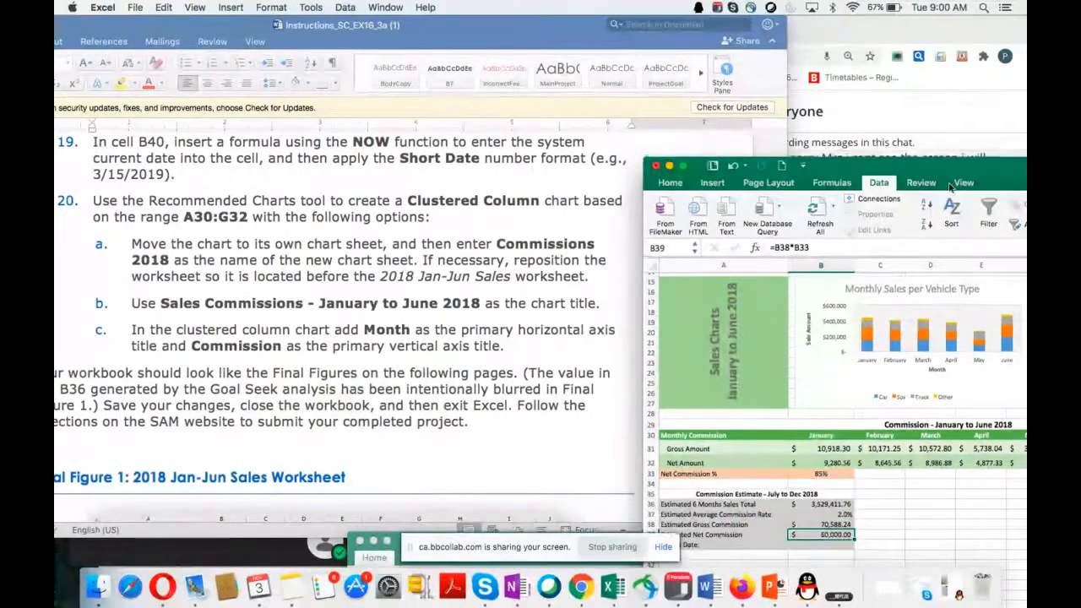
{"action": "left_click_drag", "start_coordinate": [950, 185], "coordinate": [967, 131]}
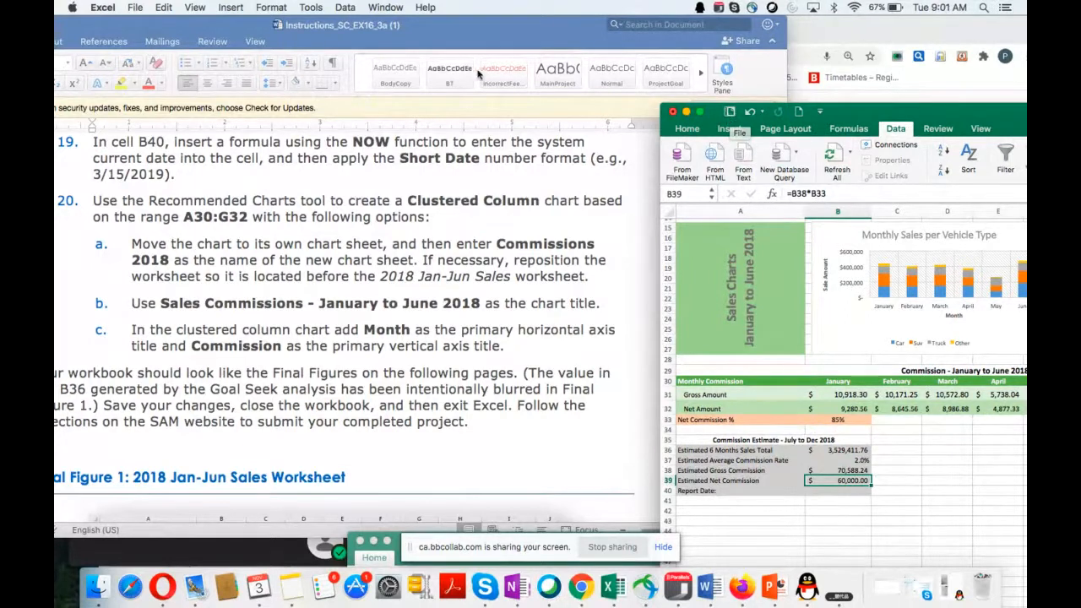
{"action": "left_click", "coordinate": [134, 12]}
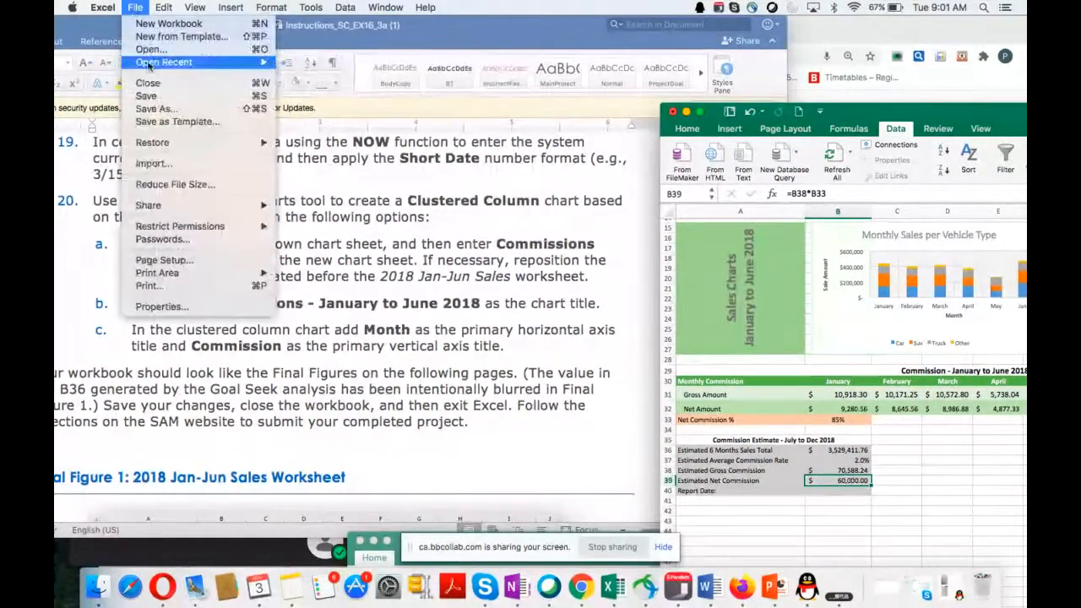
{"action": "left_click", "coordinate": [150, 101]}
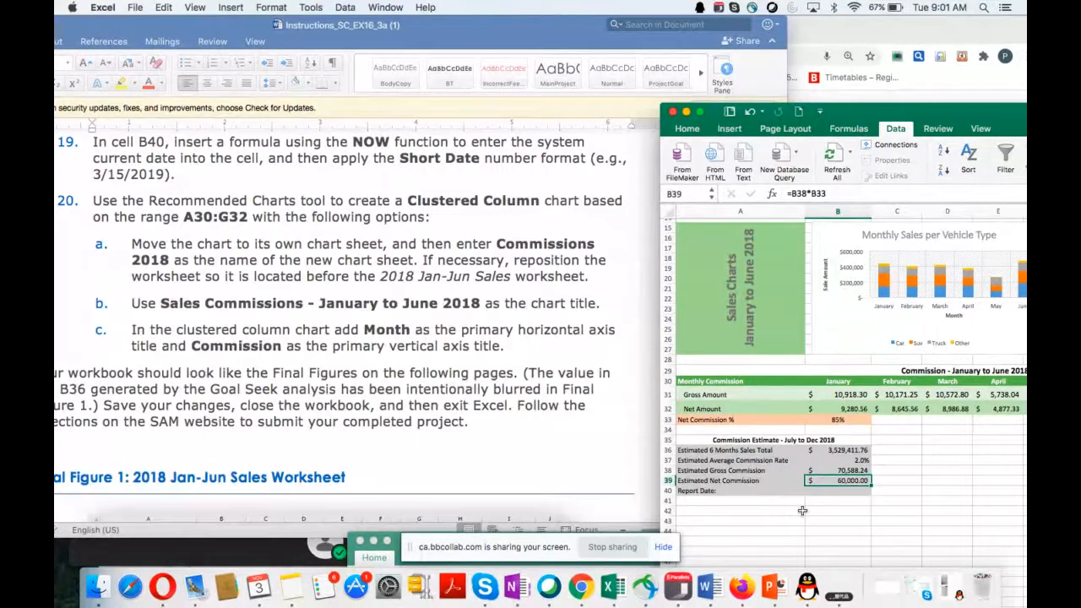
Step: Enter the formula =NOW() in cell B40, beside the Report Date label
{"action": "left_click", "coordinate": [827, 490]}
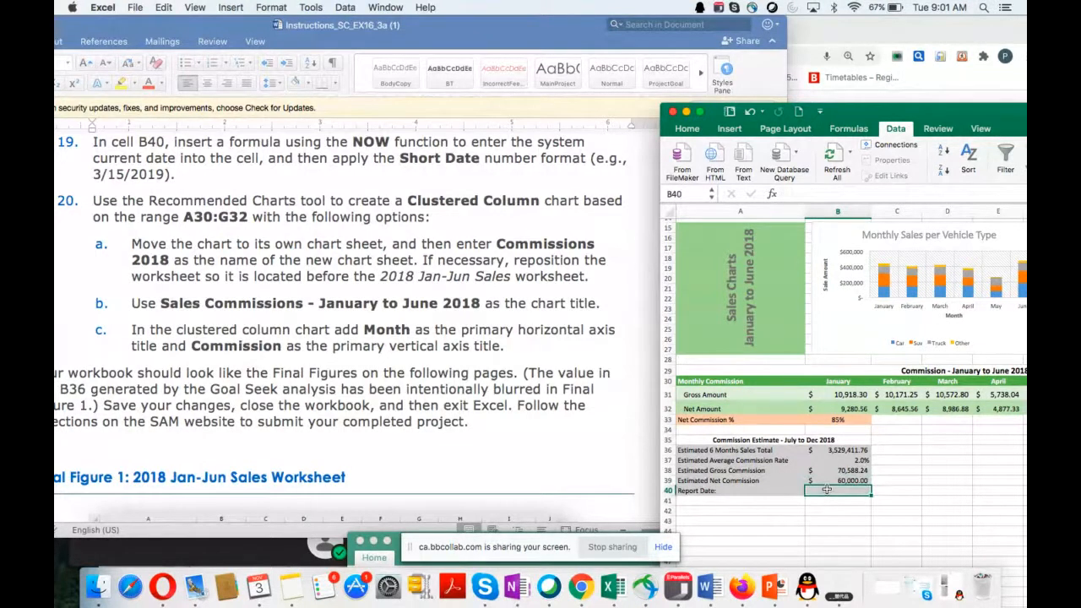
{"action": "type", "text": "=no"}
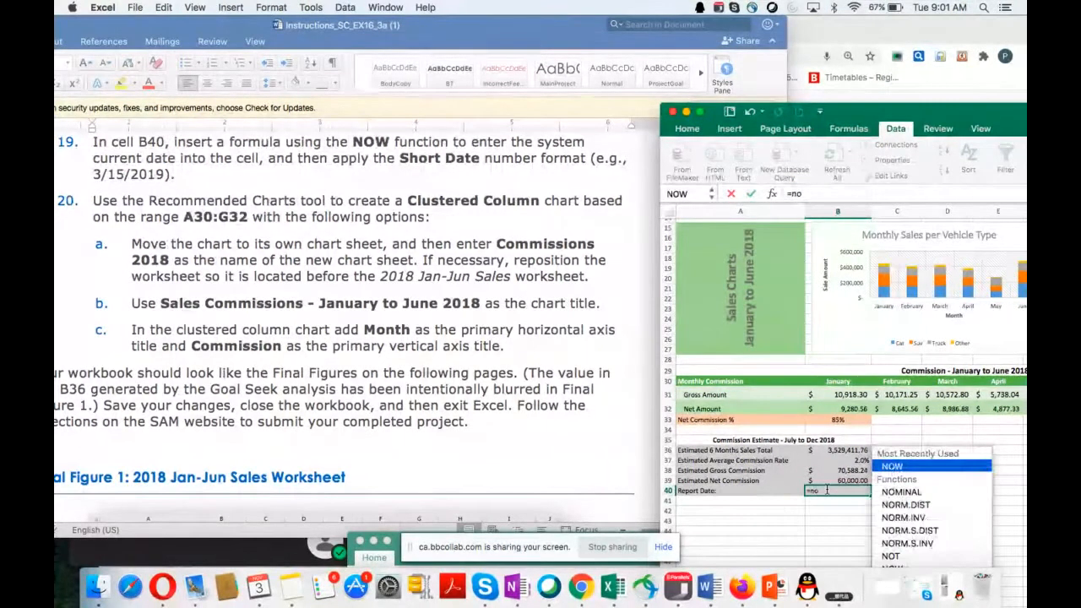
{"action": "type", "text": "w"}
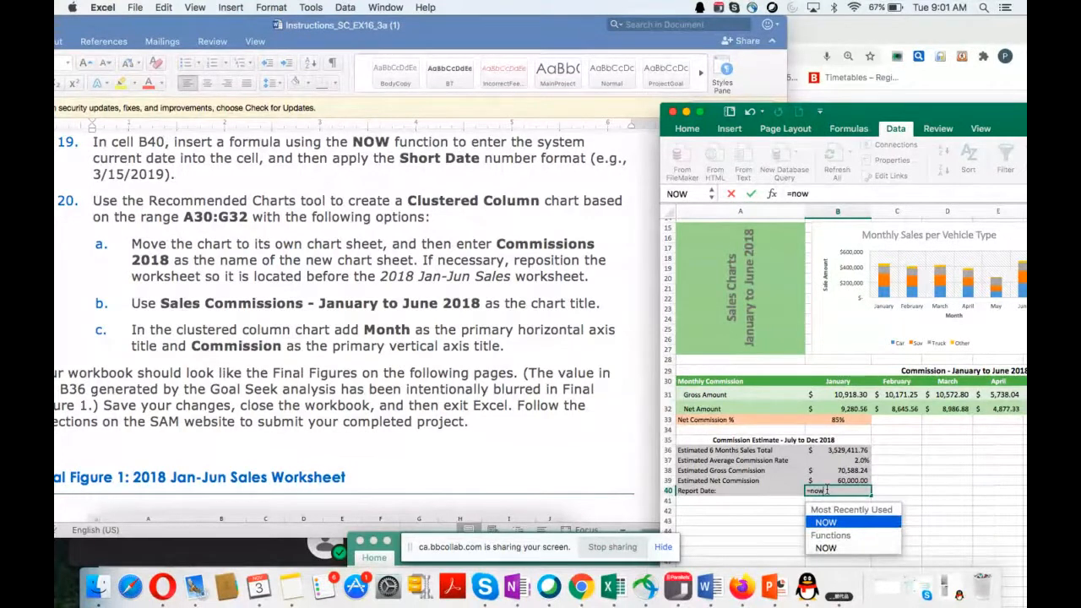
{"action": "type", "text": "()"}
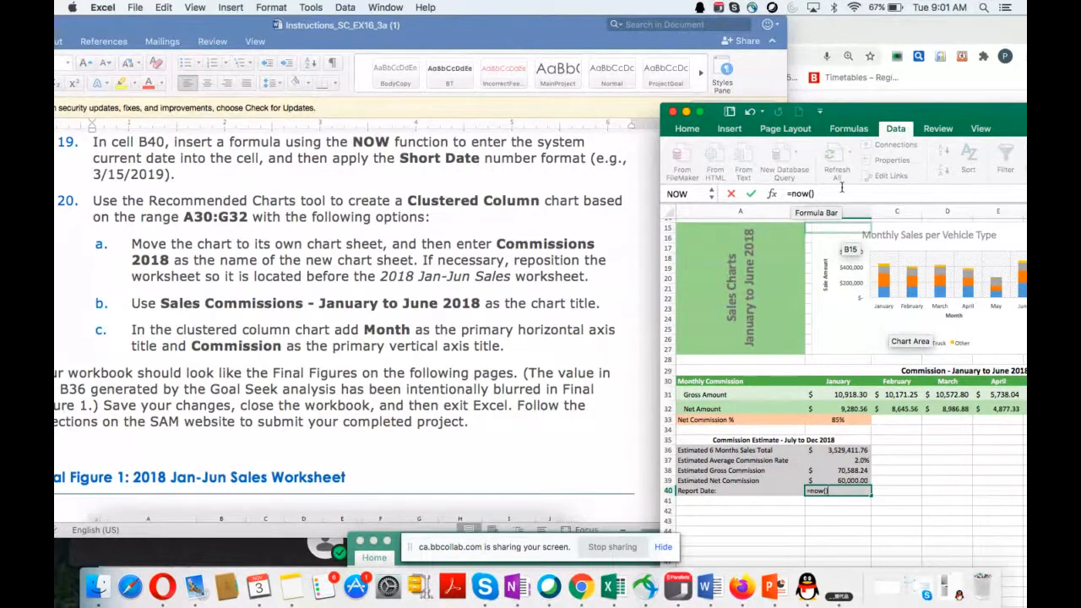
{"action": "key", "text": "Return"}
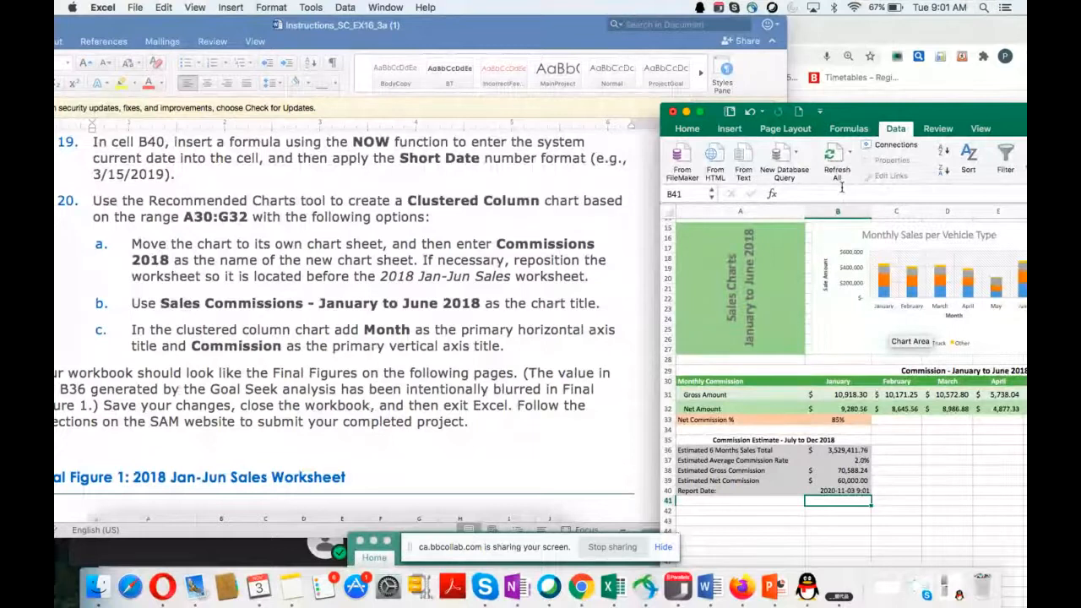
Step: Format the report date in B40 with the Date category and the 14-03-2015 type
{"action": "right_click", "coordinate": [832, 492]}
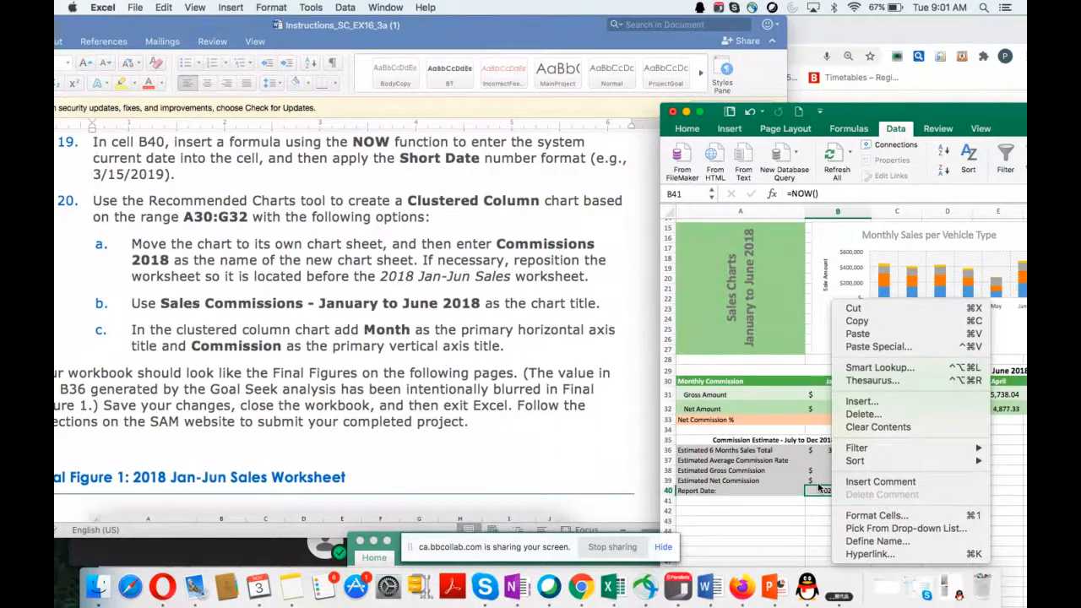
{"action": "left_click", "coordinate": [877, 516]}
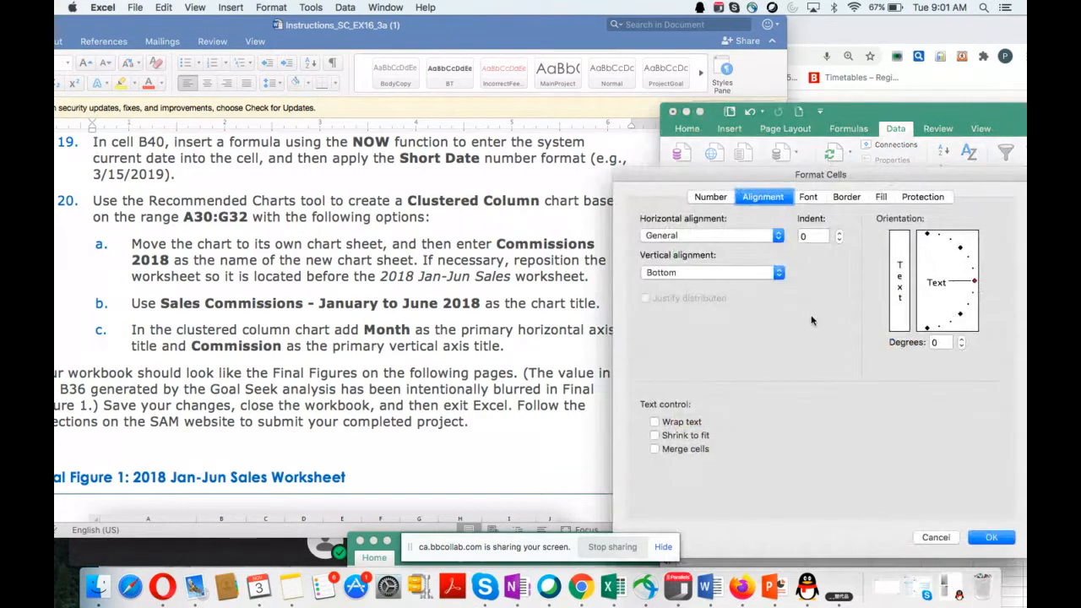
{"action": "left_click", "coordinate": [710, 197]}
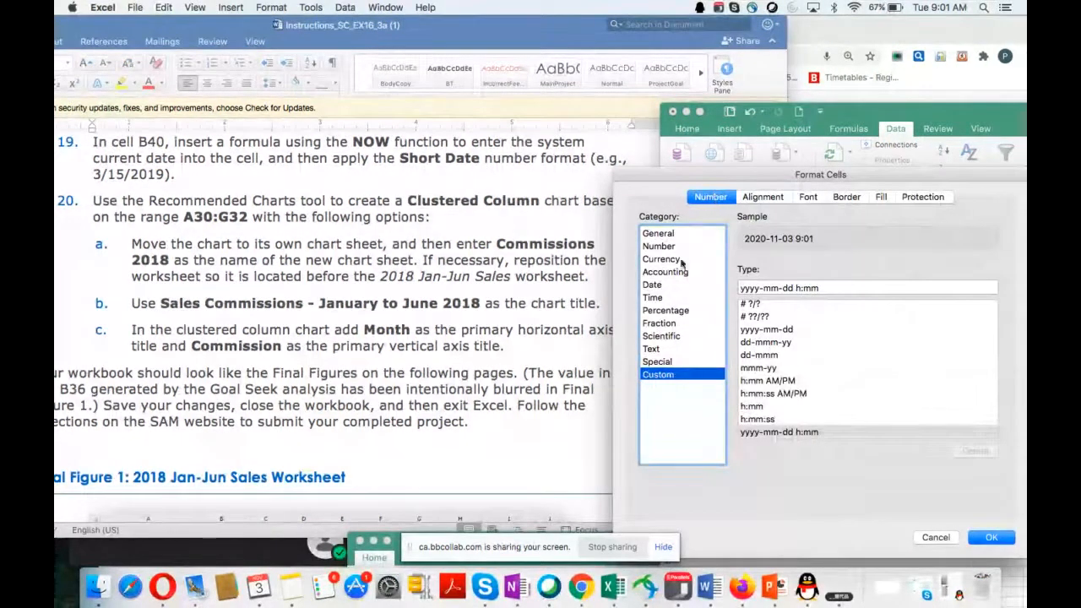
{"action": "left_click", "coordinate": [666, 286]}
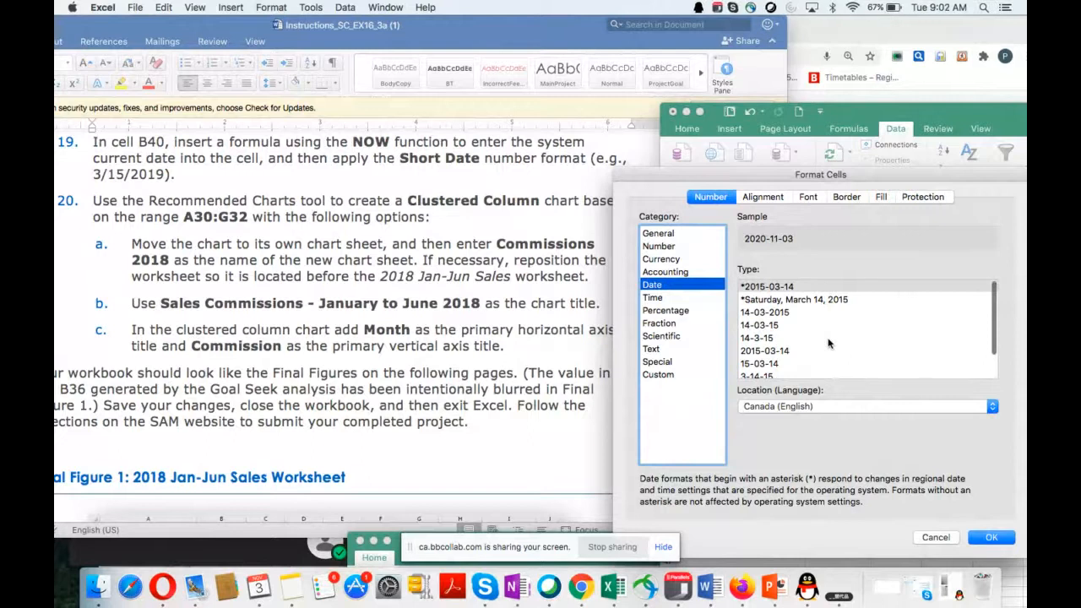
{"action": "scroll", "coordinate": [829, 344], "scroll_direction": "down", "scroll_amount": 1}
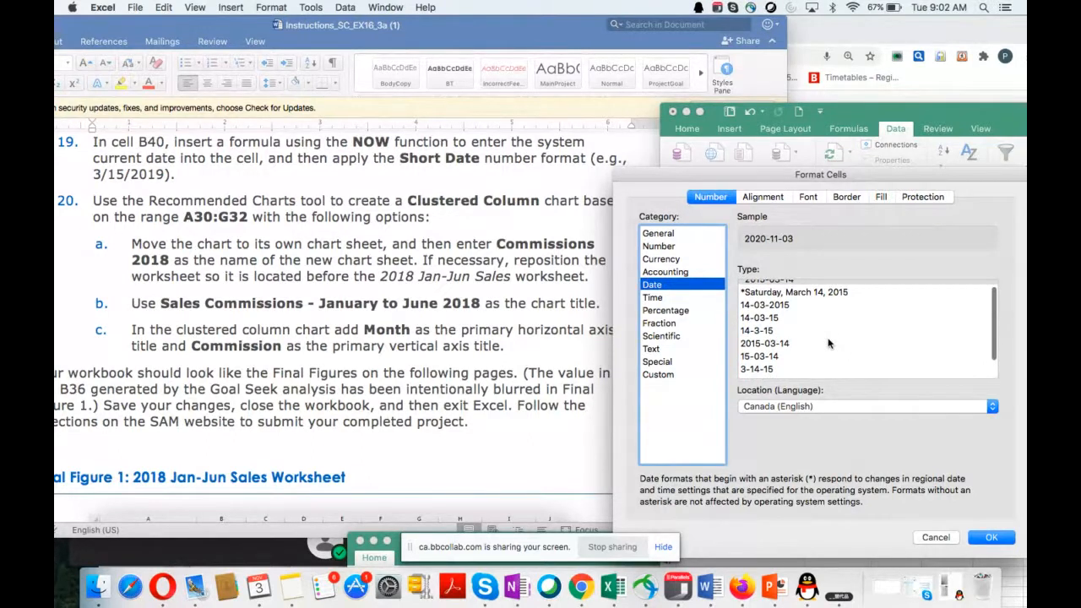
{"action": "scroll", "coordinate": [829, 343], "scroll_direction": "down", "scroll_amount": 1}
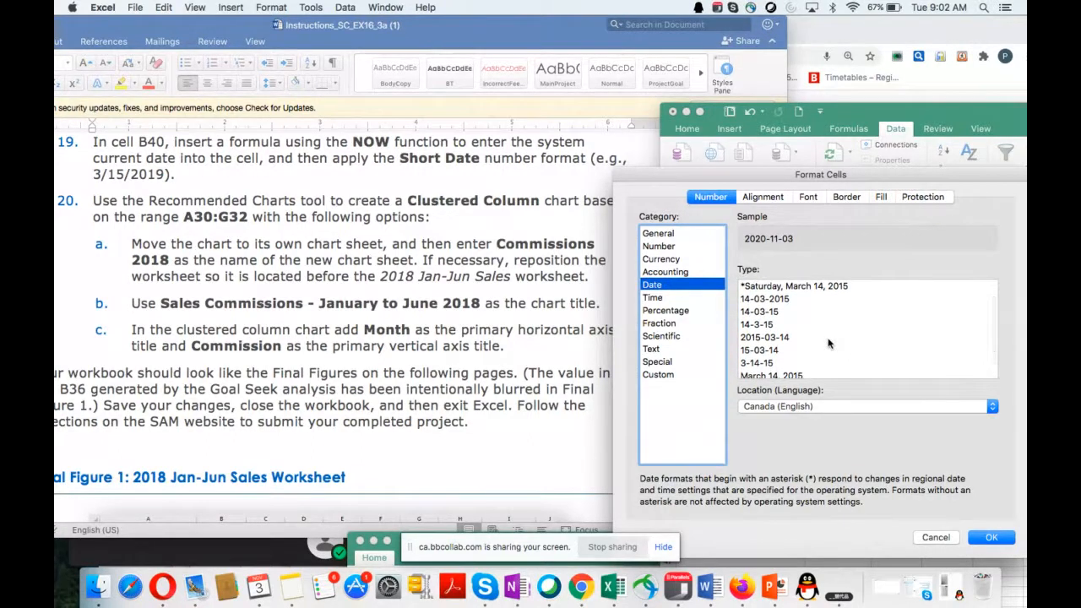
{"action": "scroll", "coordinate": [829, 343], "scroll_direction": "down", "scroll_amount": 1}
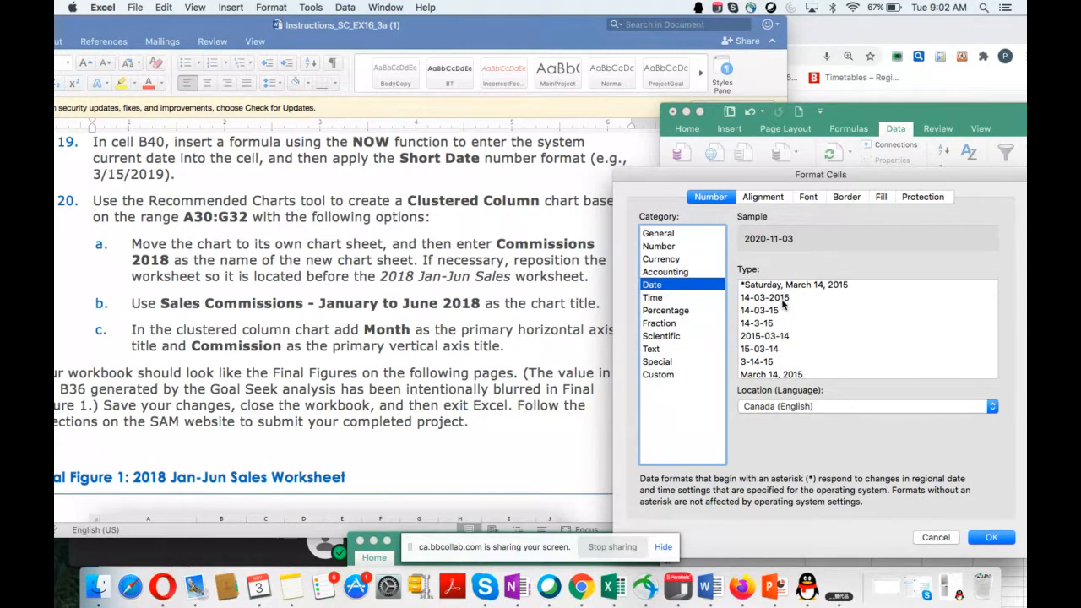
{"action": "left_click", "coordinate": [783, 300]}
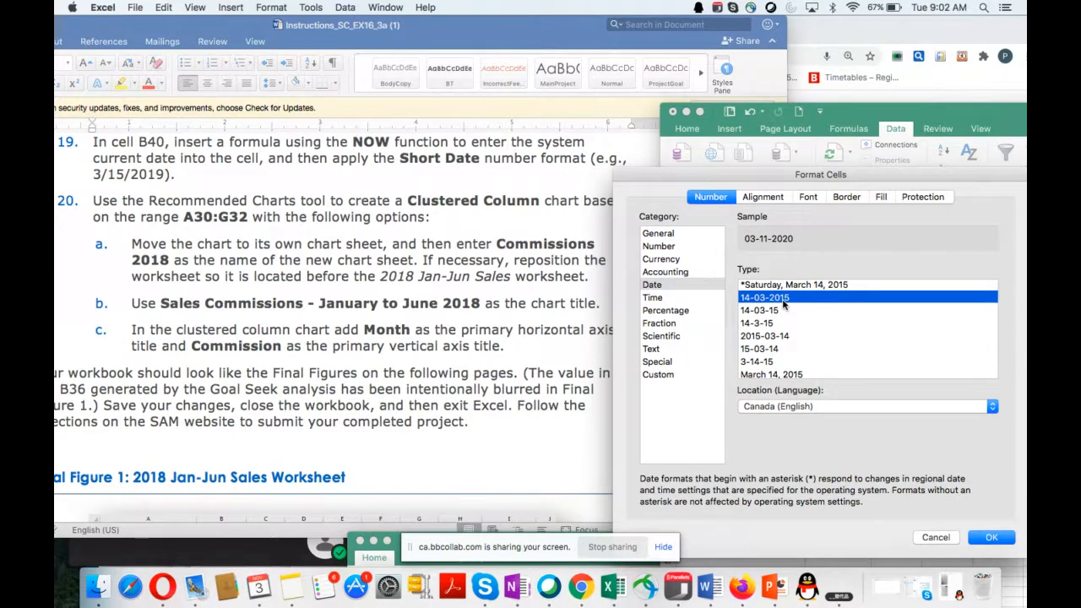
{"action": "scroll", "coordinate": [799, 372], "scroll_direction": "down", "scroll_amount": 1}
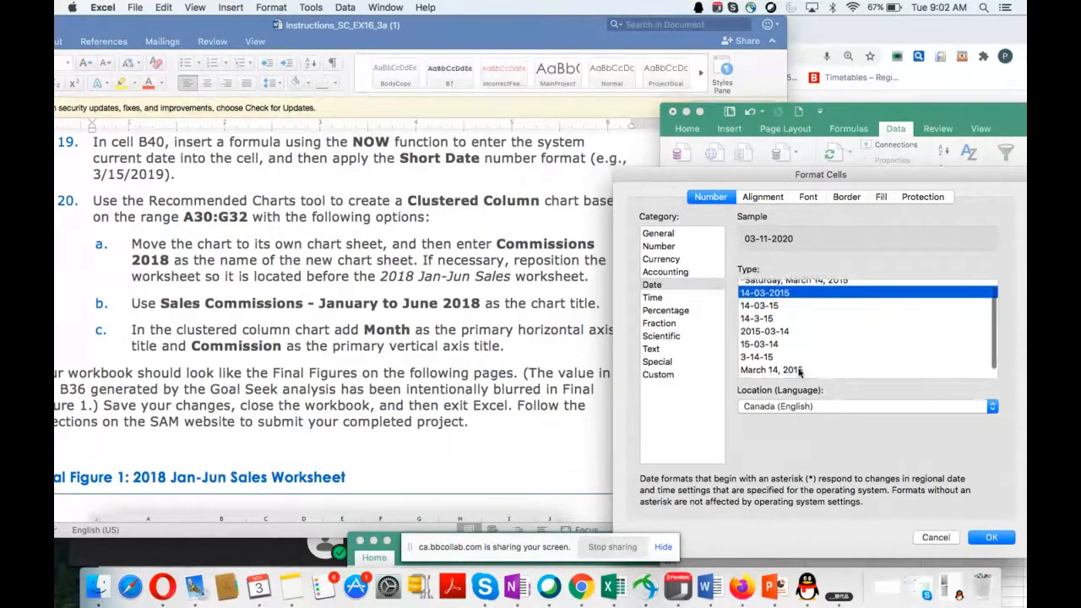
{"action": "scroll", "coordinate": [800, 373], "scroll_direction": "down", "scroll_amount": 1}
{"action": "scroll", "coordinate": [799, 373], "scroll_direction": "up", "scroll_amount": 1}
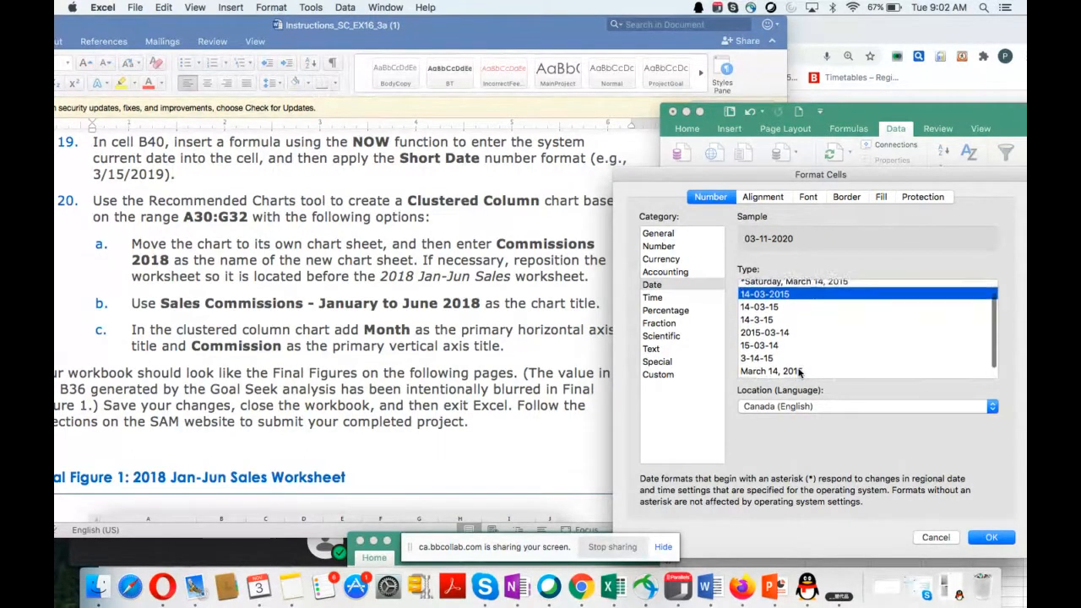
{"action": "scroll", "coordinate": [785, 348], "scroll_direction": "up", "scroll_amount": 1}
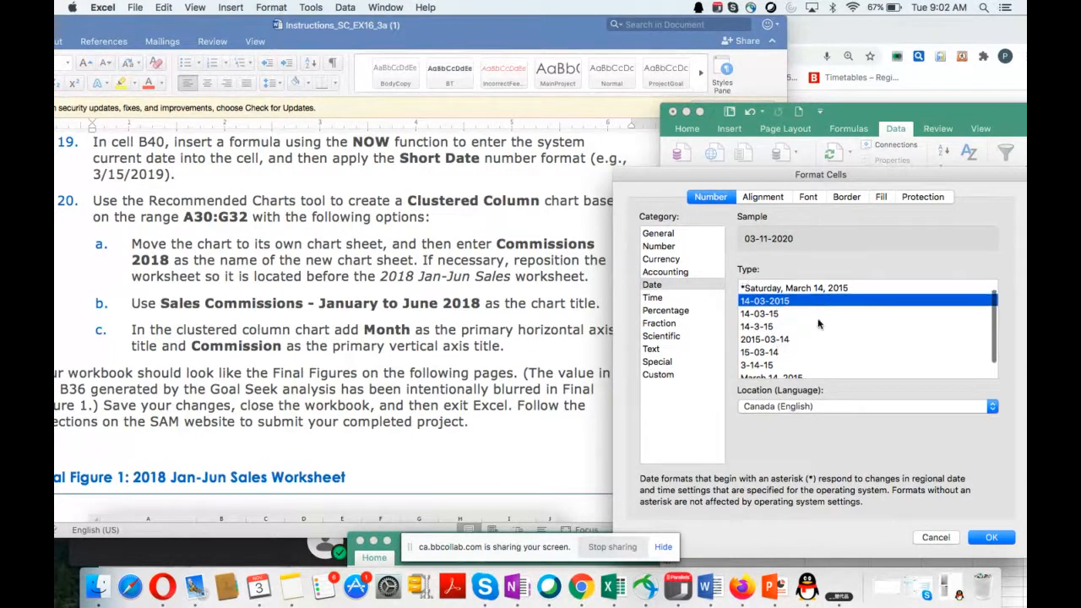
{"action": "scroll", "coordinate": [817, 324], "scroll_direction": "up", "scroll_amount": 2}
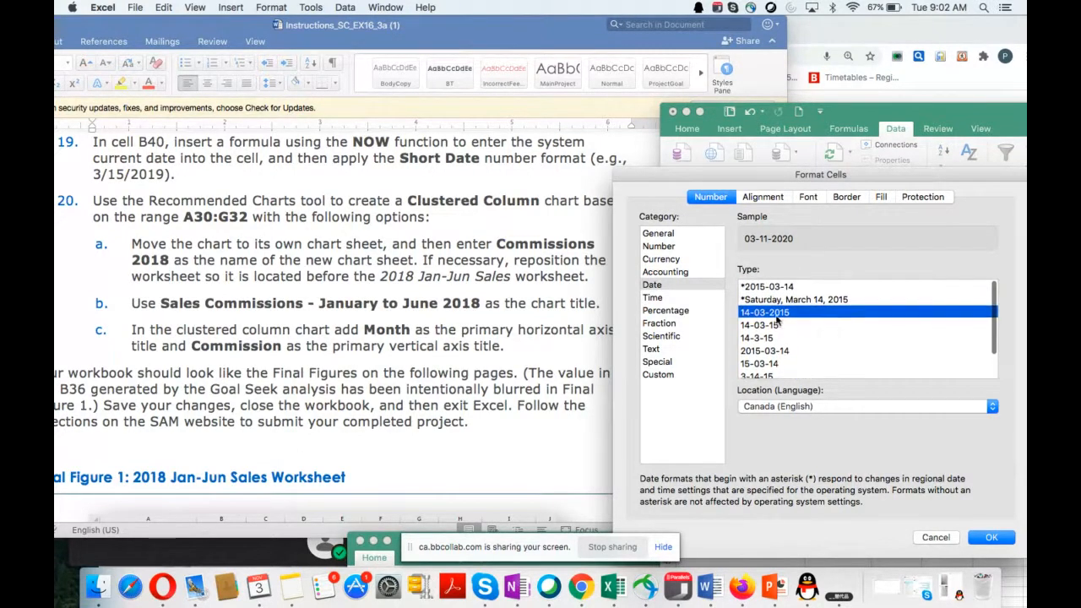
{"action": "left_click", "coordinate": [992, 539]}
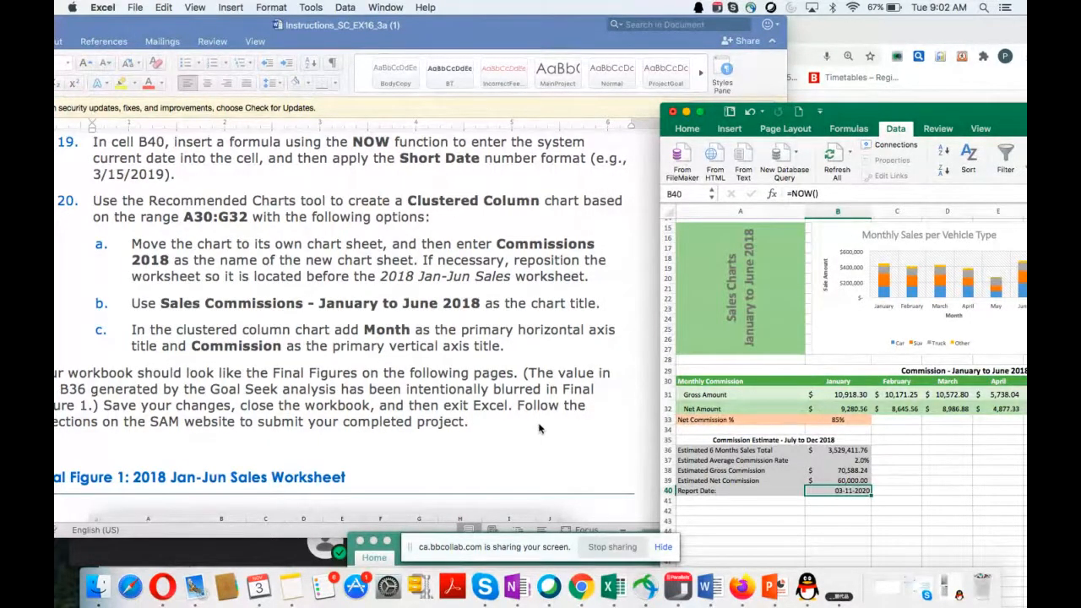
Step: Insert a recommended Clustered Column chart based on the commission range A30:G32, following instruction 20
{"action": "scroll", "coordinate": [539, 429], "scroll_direction": "down", "scroll_amount": 3}
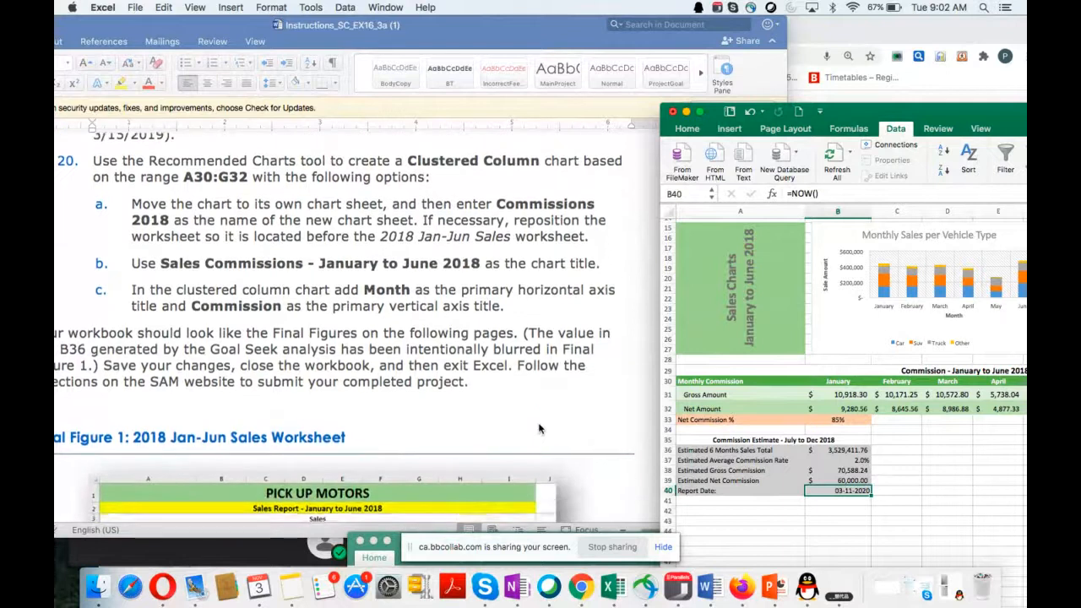
{"action": "scroll", "coordinate": [539, 429], "scroll_direction": "down", "scroll_amount": 1}
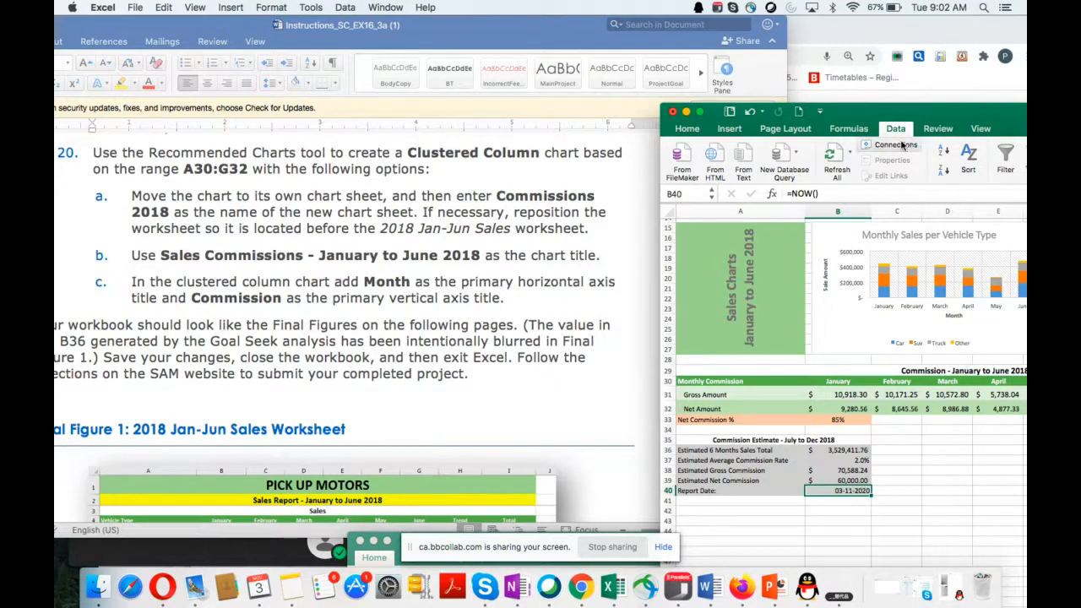
{"action": "left_click_drag", "start_coordinate": [988, 113], "coordinate": [856, 105]}
{"action": "scroll", "coordinate": [760, 335], "scroll_direction": "up", "scroll_amount": 5}
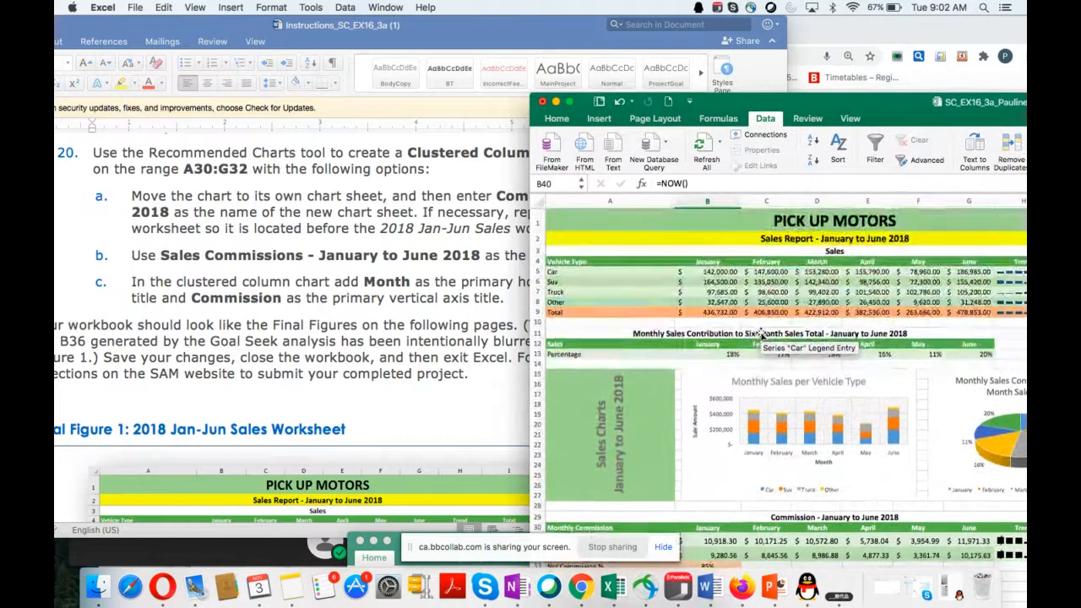
{"action": "scroll", "coordinate": [760, 335], "scroll_direction": "down", "scroll_amount": 7}
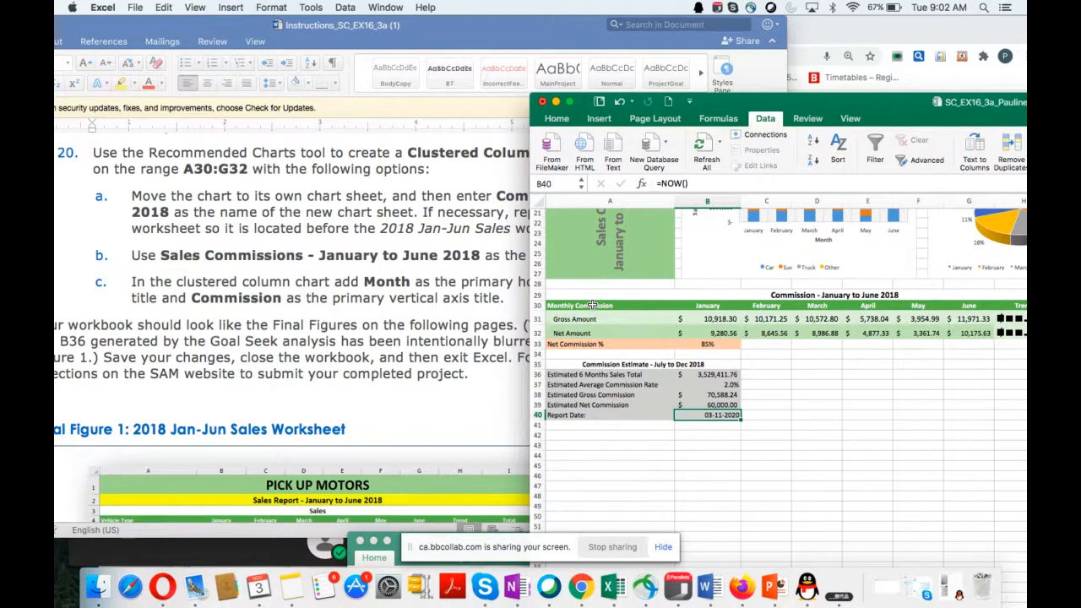
{"action": "left_click_drag", "start_coordinate": [592, 305], "coordinate": [963, 332]}
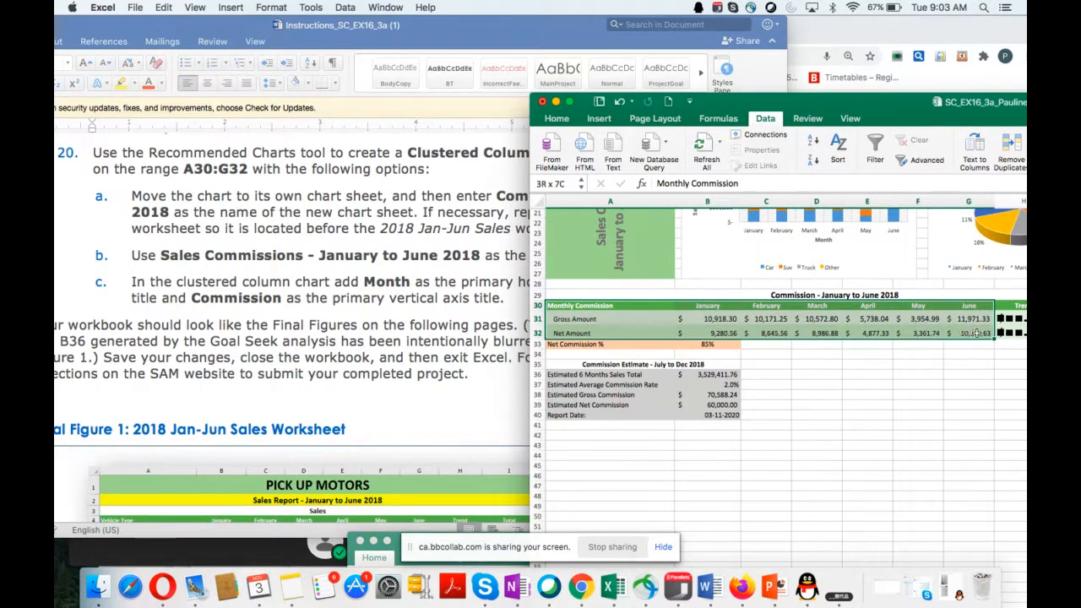
{"action": "left_click_drag", "start_coordinate": [984, 334], "coordinate": [984, 335]}
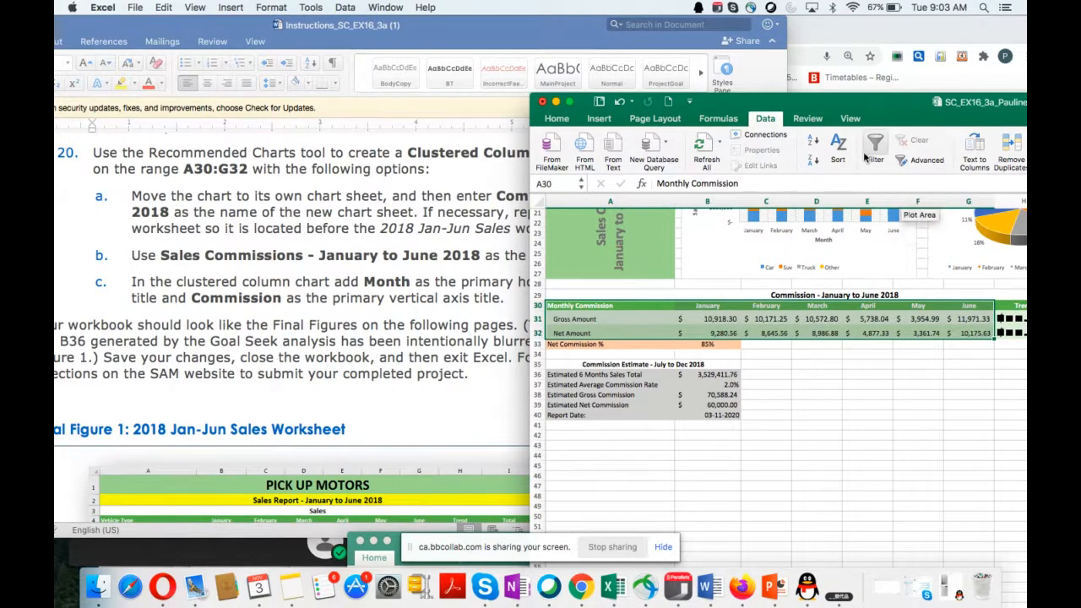
{"action": "left_click_drag", "start_coordinate": [844, 112], "coordinate": [915, 173]}
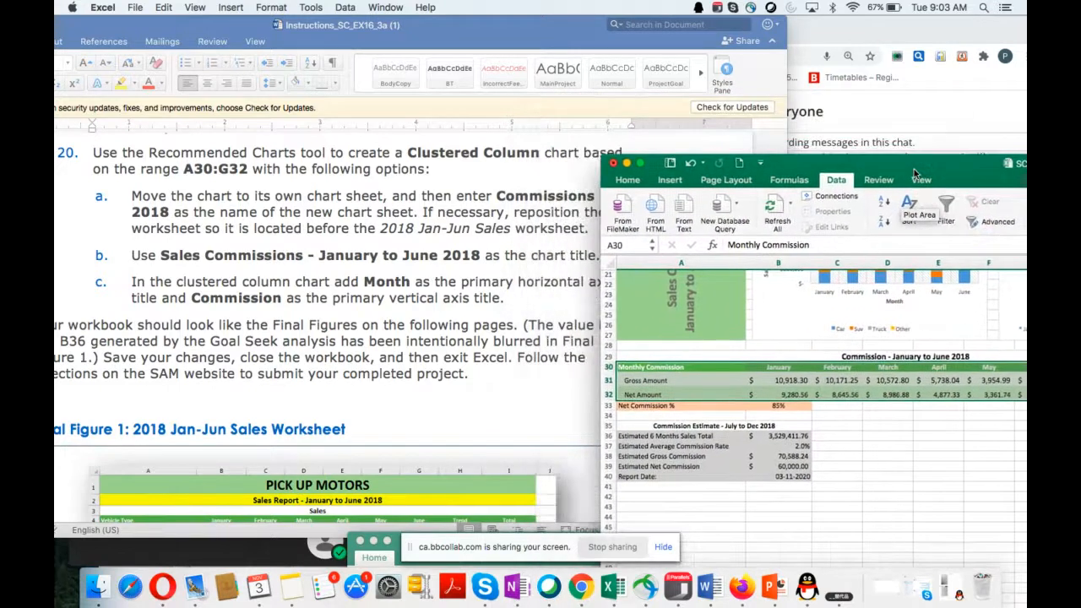
{"action": "left_click", "coordinate": [670, 181]}
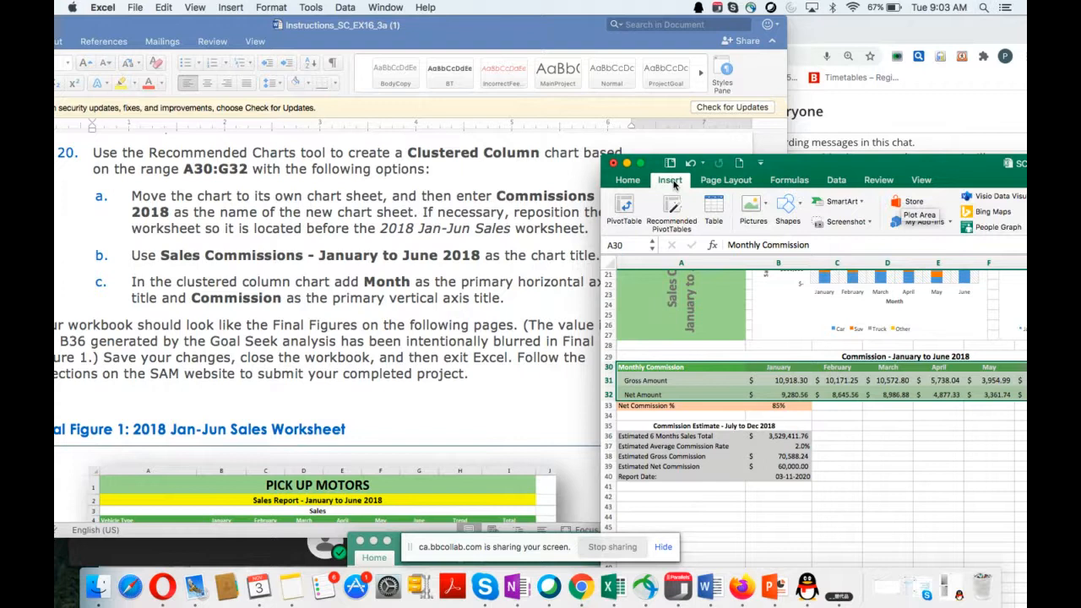
{"action": "left_click_drag", "start_coordinate": [918, 169], "coordinate": [753, 220]}
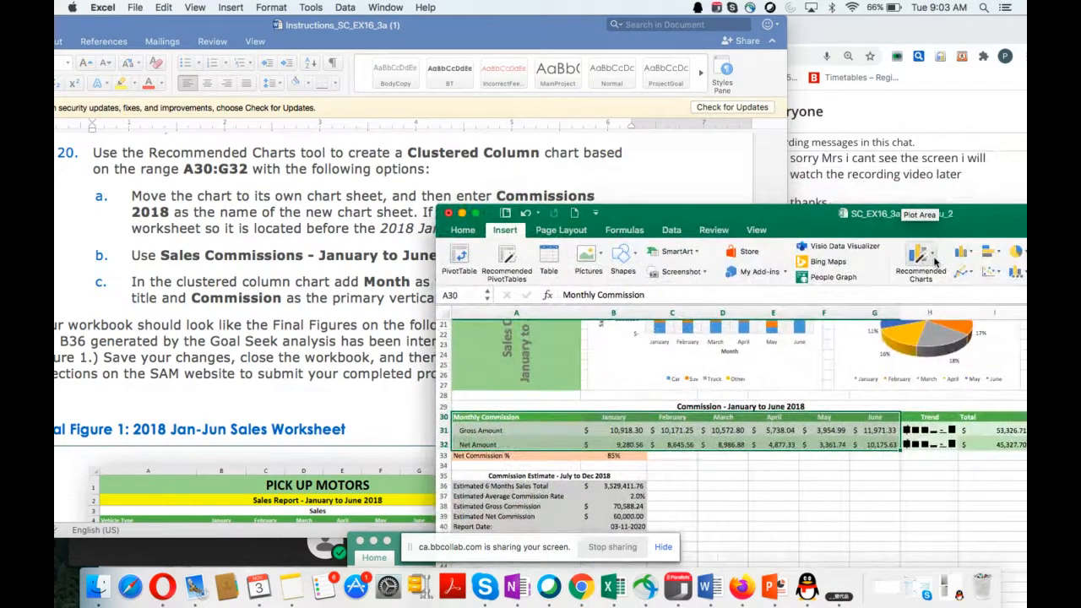
{"action": "left_click", "coordinate": [934, 263]}
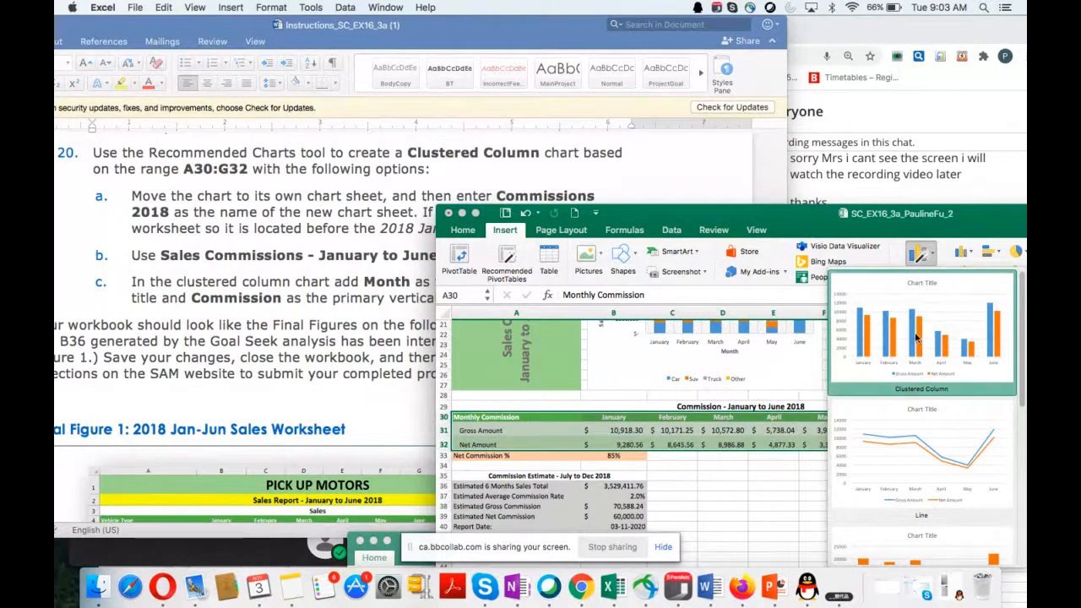
{"action": "left_click", "coordinate": [916, 338]}
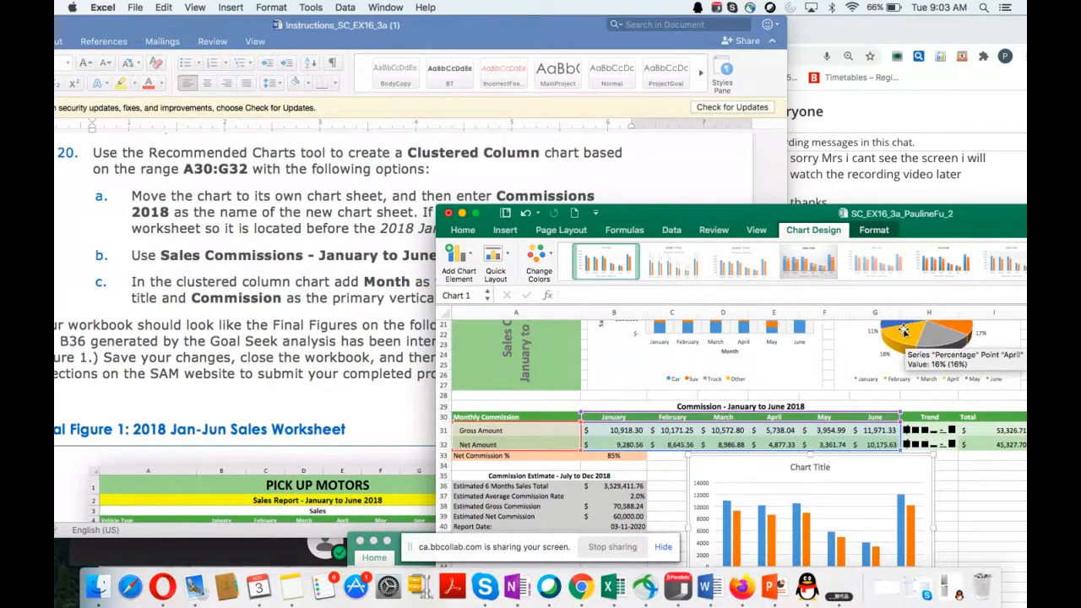
Step: Move the commissions column chart to its own new chart sheet named Commisions2018, following instruction 20a
{"action": "scroll", "coordinate": [295, 359], "scroll_direction": "down", "scroll_amount": 2}
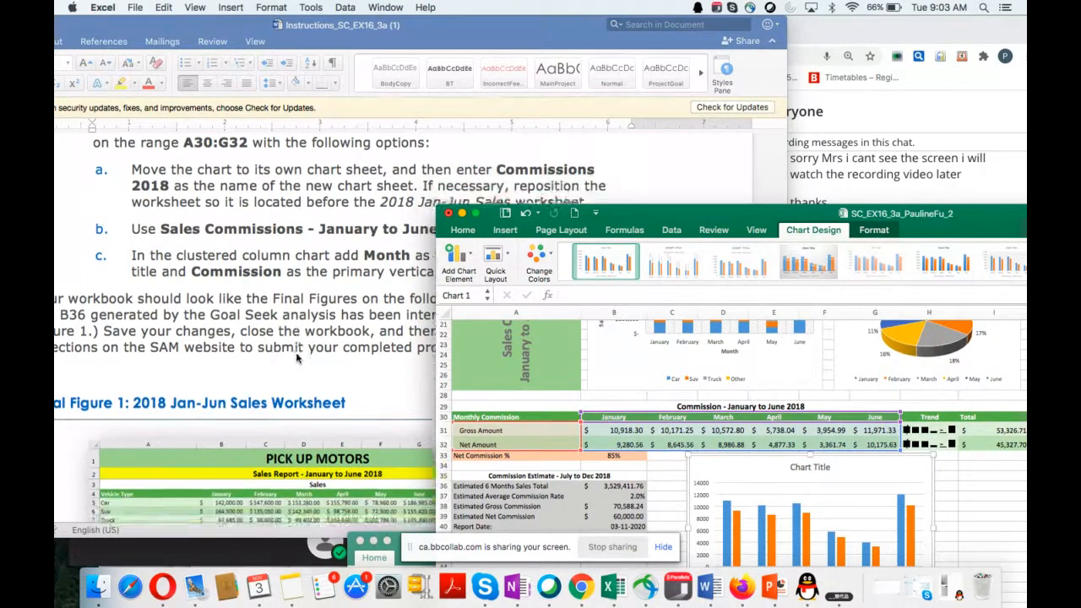
{"action": "scroll", "coordinate": [295, 358], "scroll_direction": "down", "scroll_amount": 2}
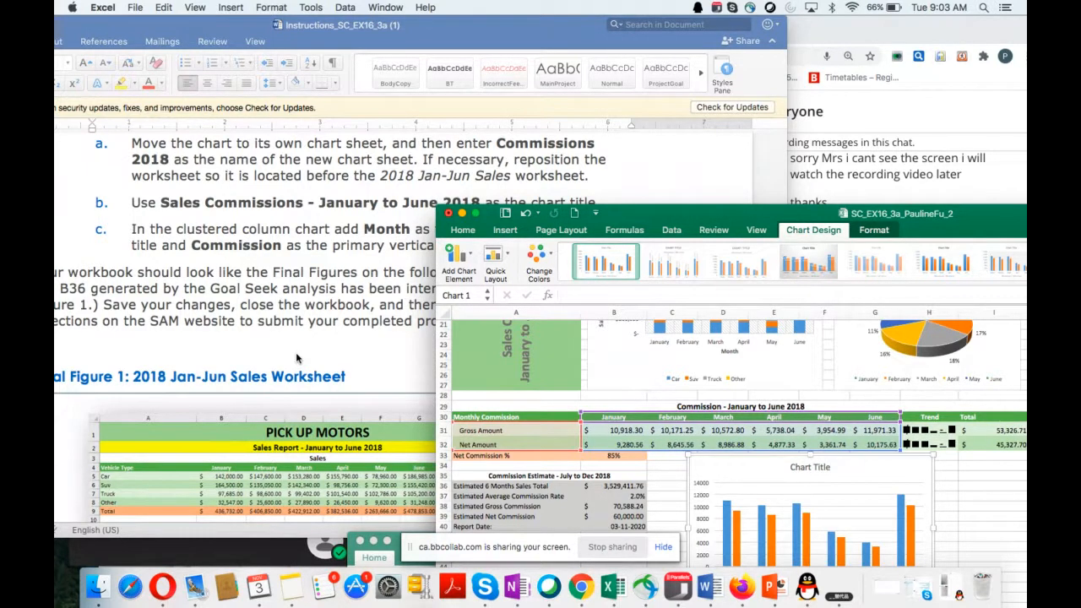
{"action": "left_click_drag", "start_coordinate": [672, 213], "coordinate": [724, 41]}
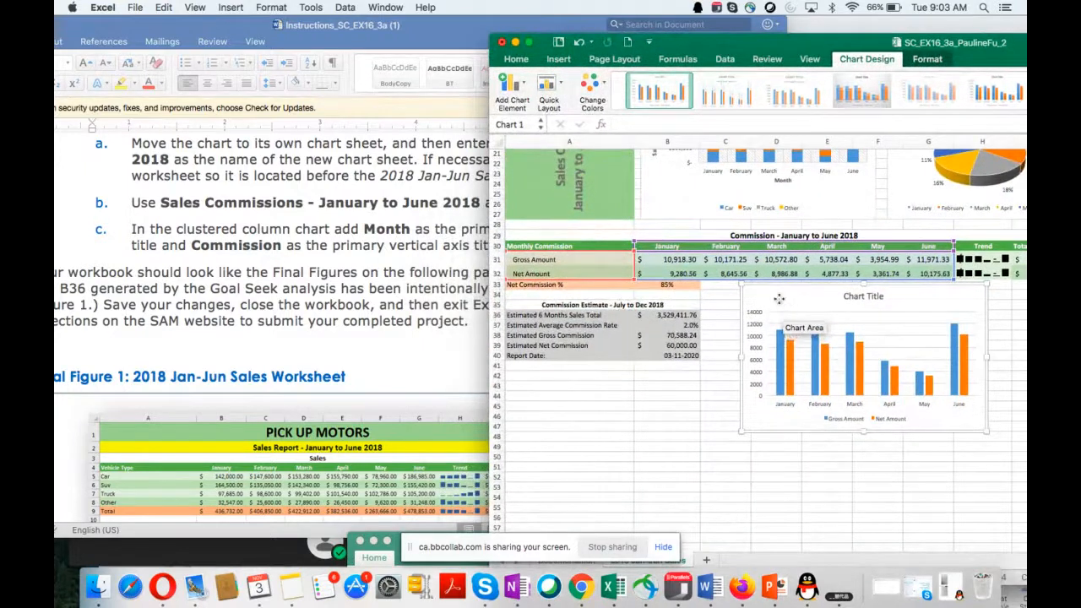
{"action": "right_click", "coordinate": [778, 300]}
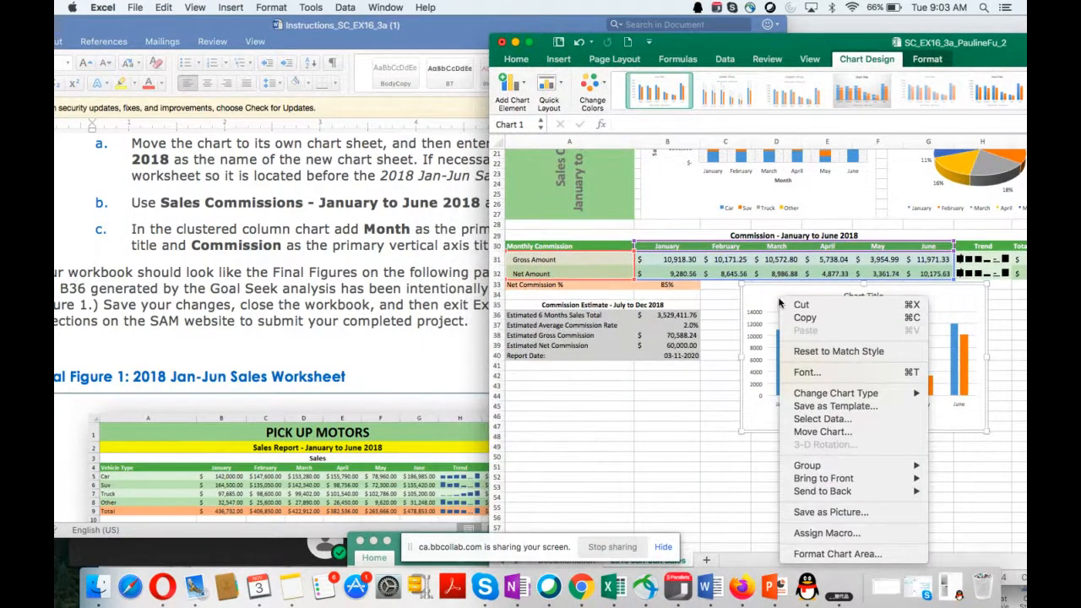
{"action": "left_click", "coordinate": [852, 434]}
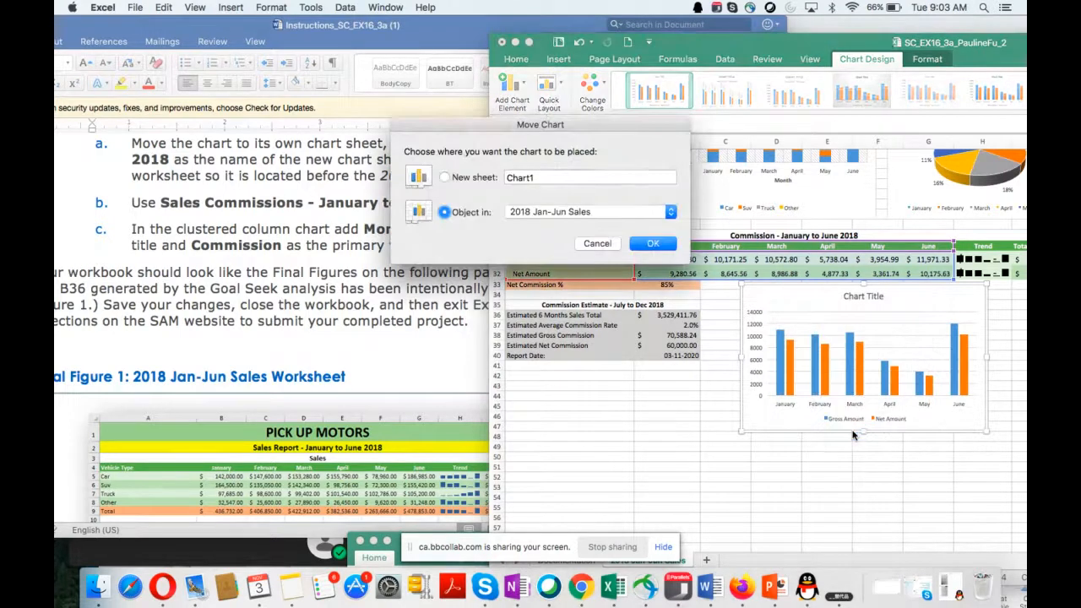
{"action": "left_click", "coordinate": [445, 178]}
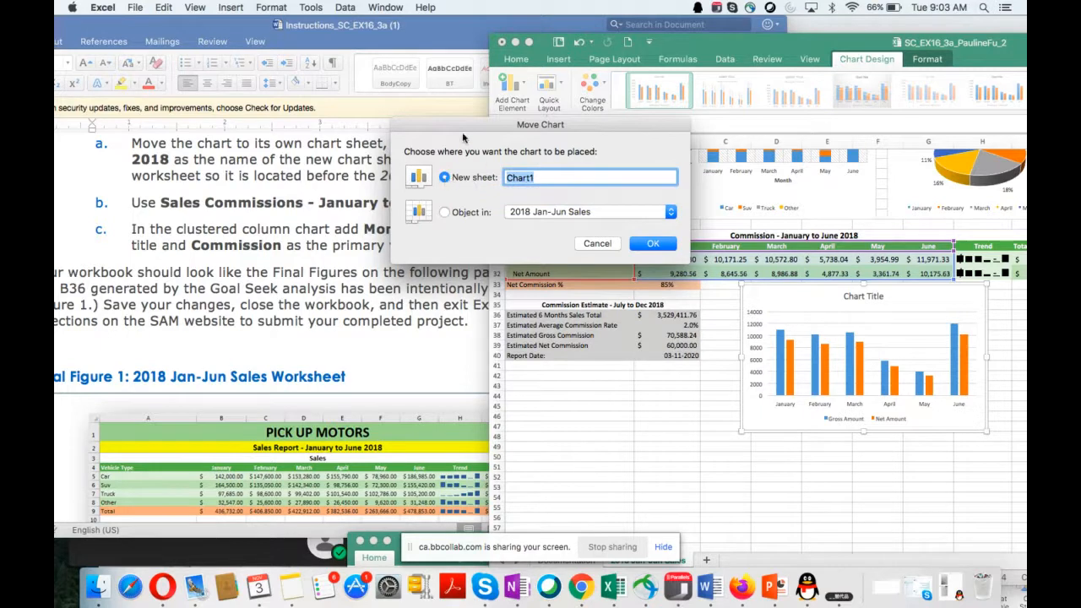
{"action": "left_click_drag", "start_coordinate": [460, 129], "coordinate": [638, 194]}
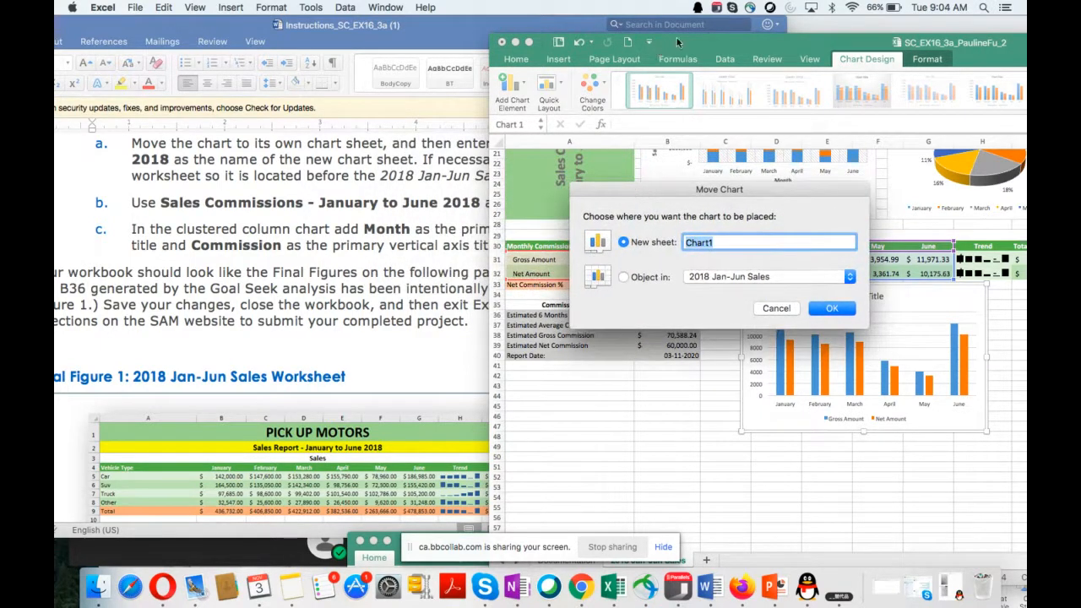
{"action": "left_click_drag", "start_coordinate": [677, 38], "coordinate": [762, 287]}
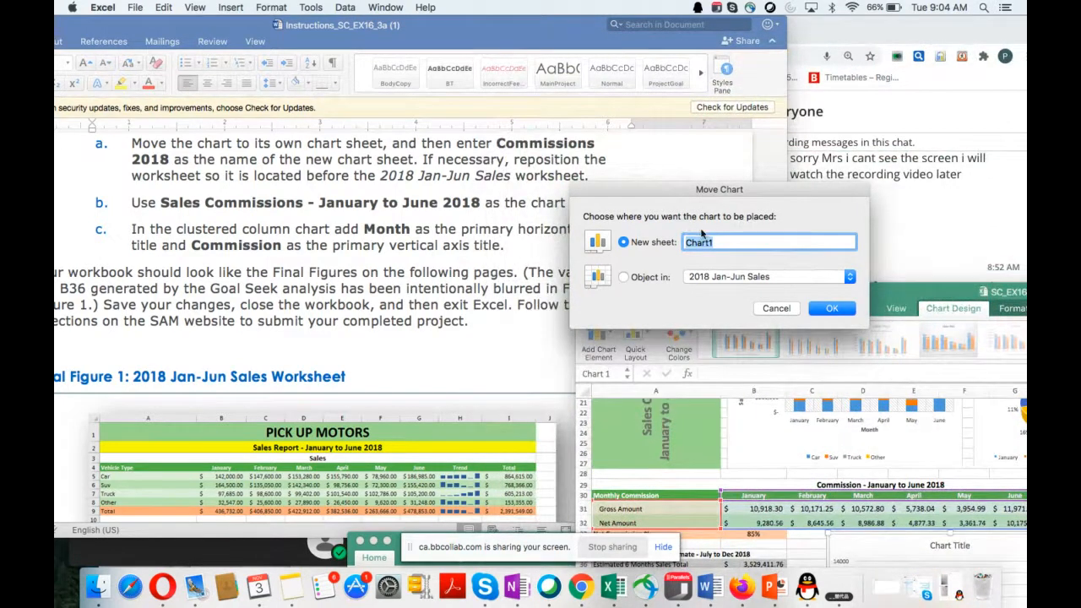
{"action": "type", "text": "Commisions2018"}
{"action": "left_click_drag", "start_coordinate": [684, 194], "coordinate": [709, 206]}
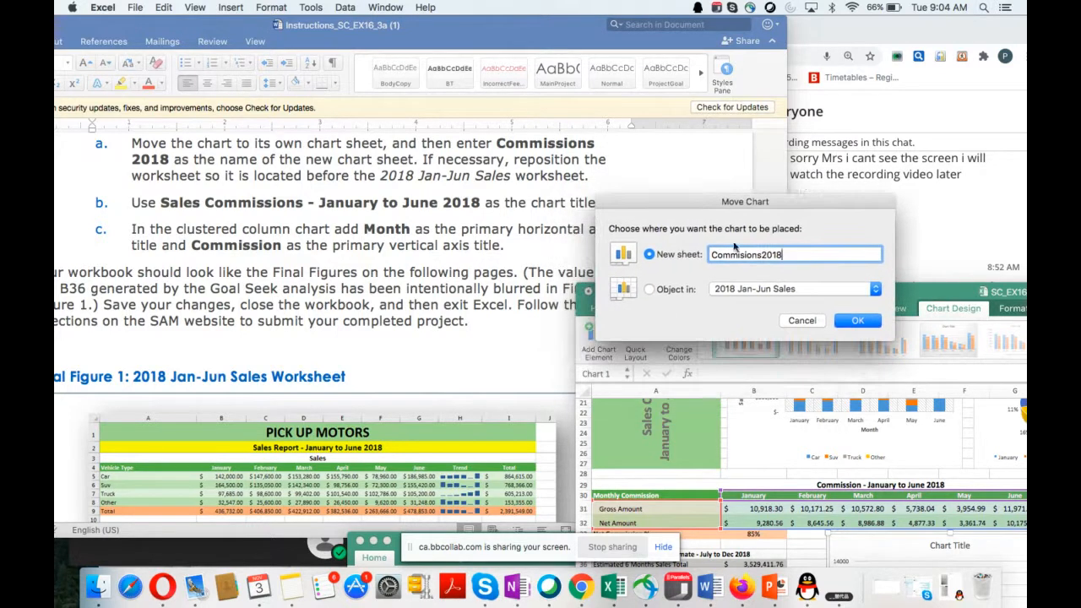
{"action": "left_click", "coordinate": [851, 328]}
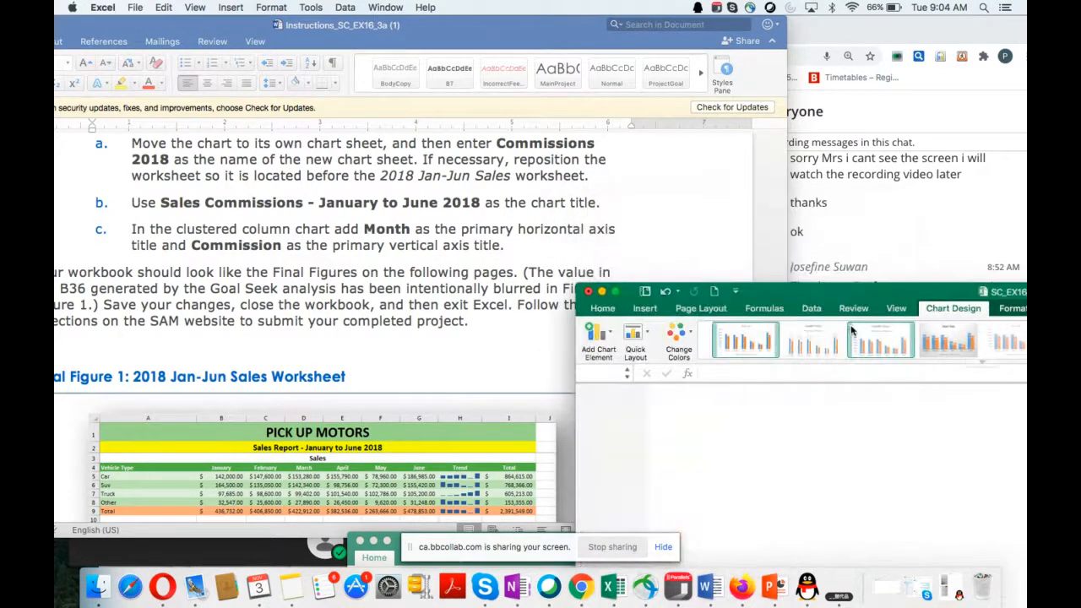
Step: Replace the placeholder chart title with Sales Commissions - January to June 2018
{"action": "left_click_drag", "start_coordinate": [851, 296], "coordinate": [780, 92]}
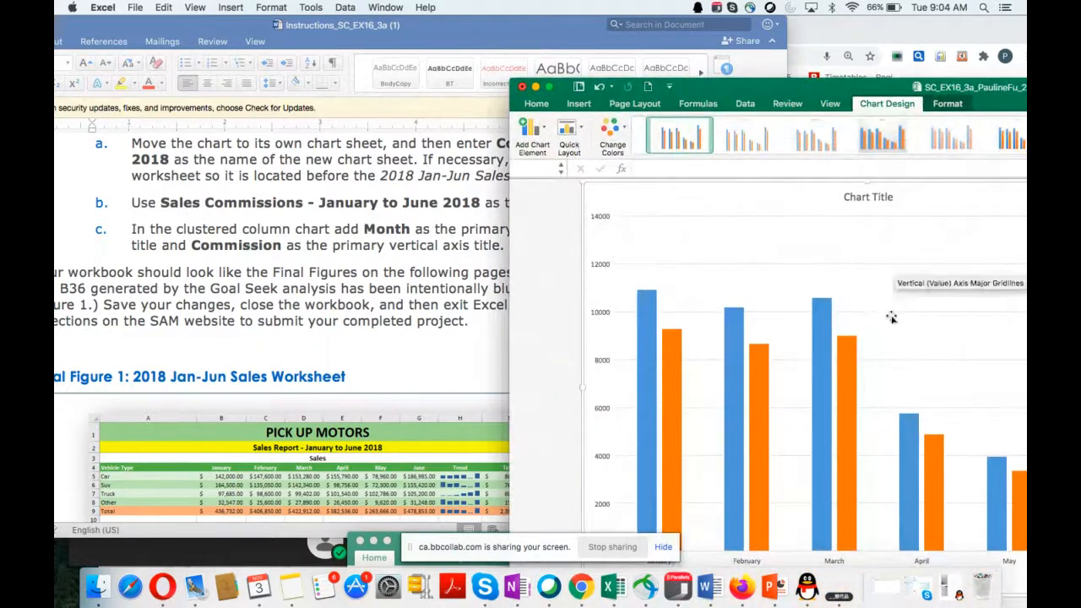
{"action": "left_click", "coordinate": [851, 199]}
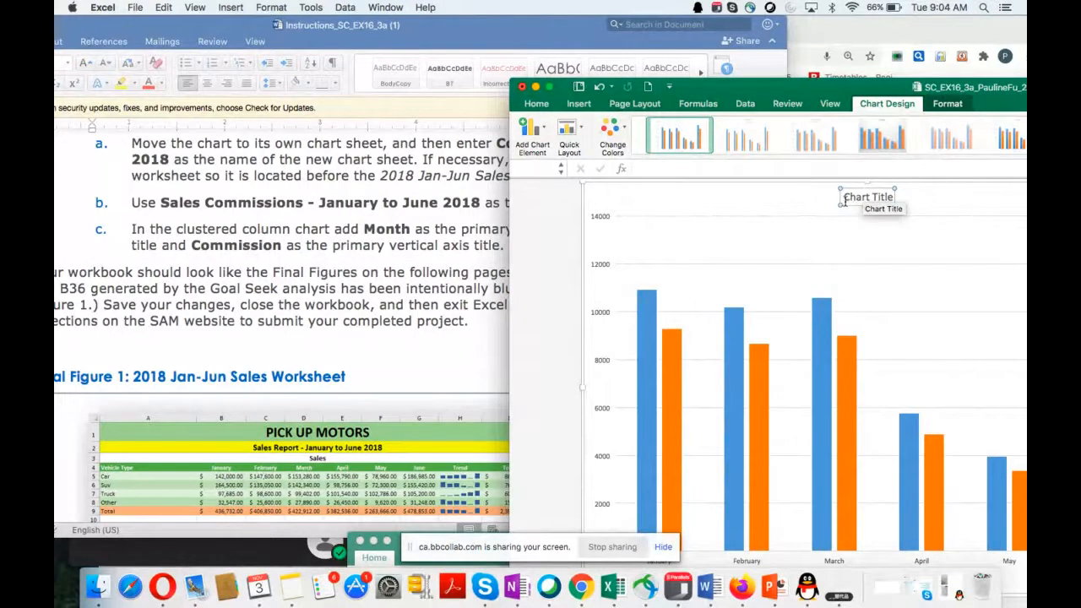
{"action": "left_click_drag", "start_coordinate": [845, 197], "coordinate": [912, 197]}
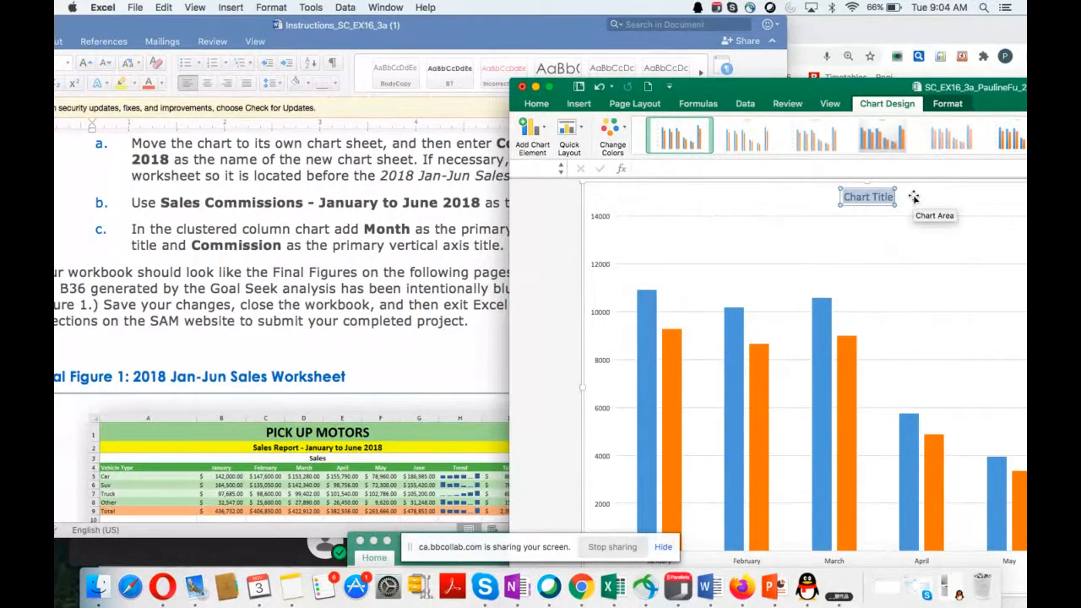
{"action": "type", "text": "Sale"}
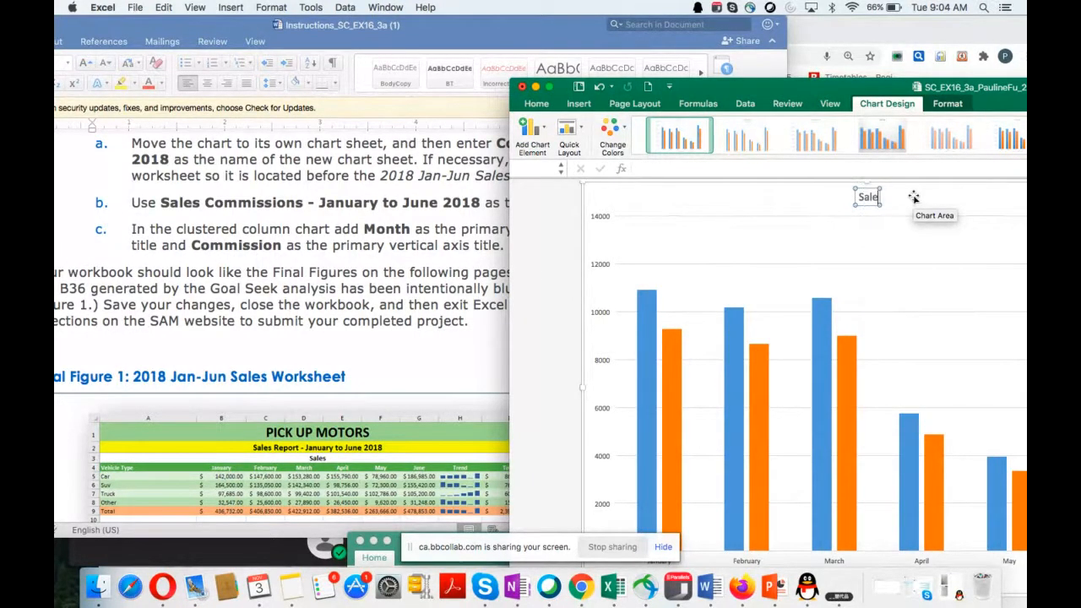
{"action": "type", "text": "s Commissions"}
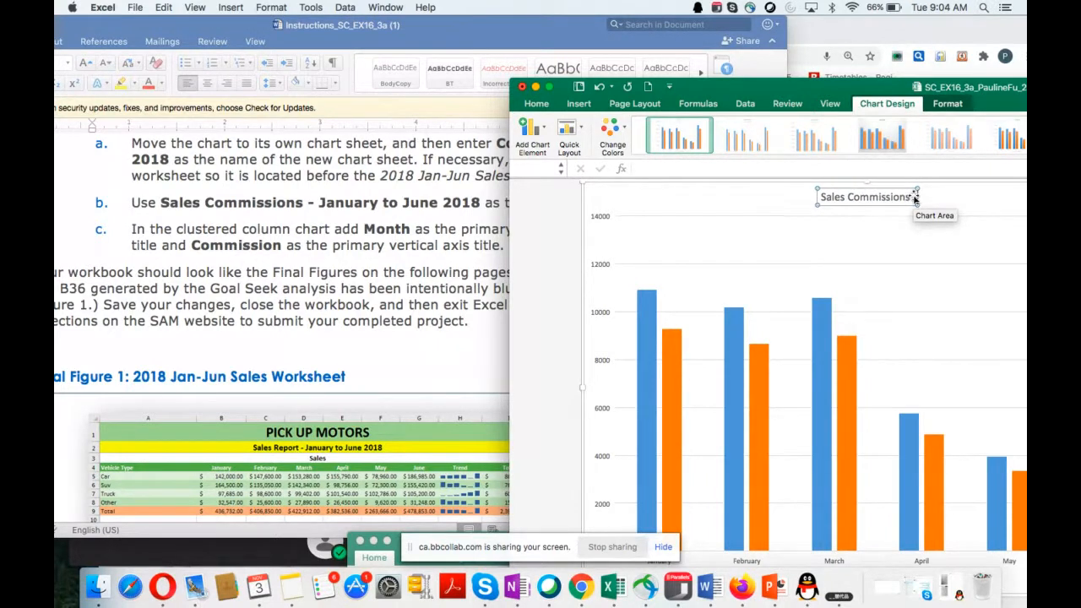
{"action": "type", "text": " - January"}
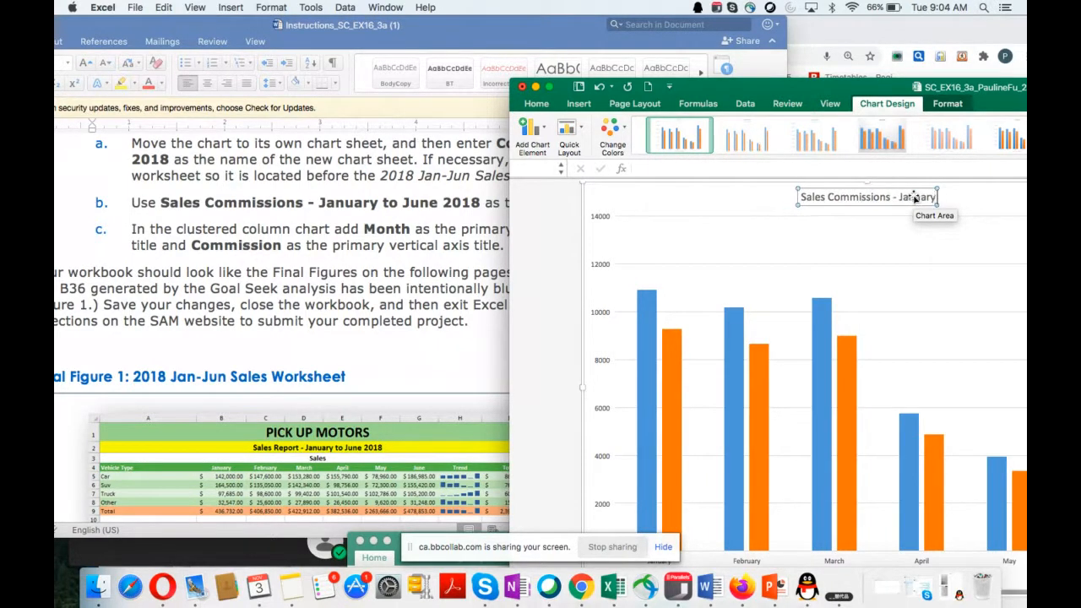
{"action": "type", "text": " to June"}
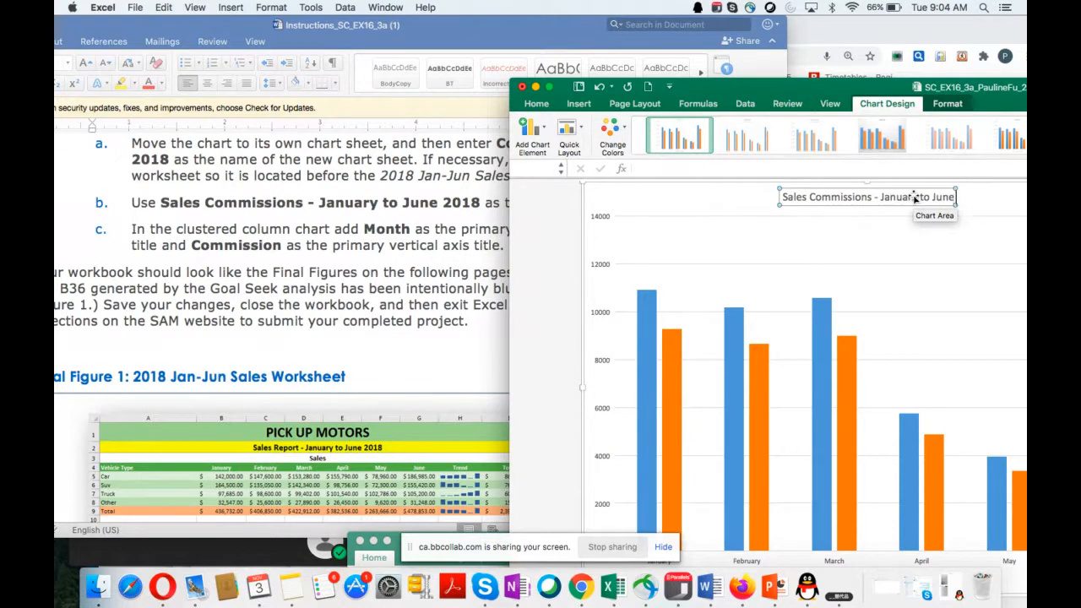
{"action": "type", "text": " 2018"}
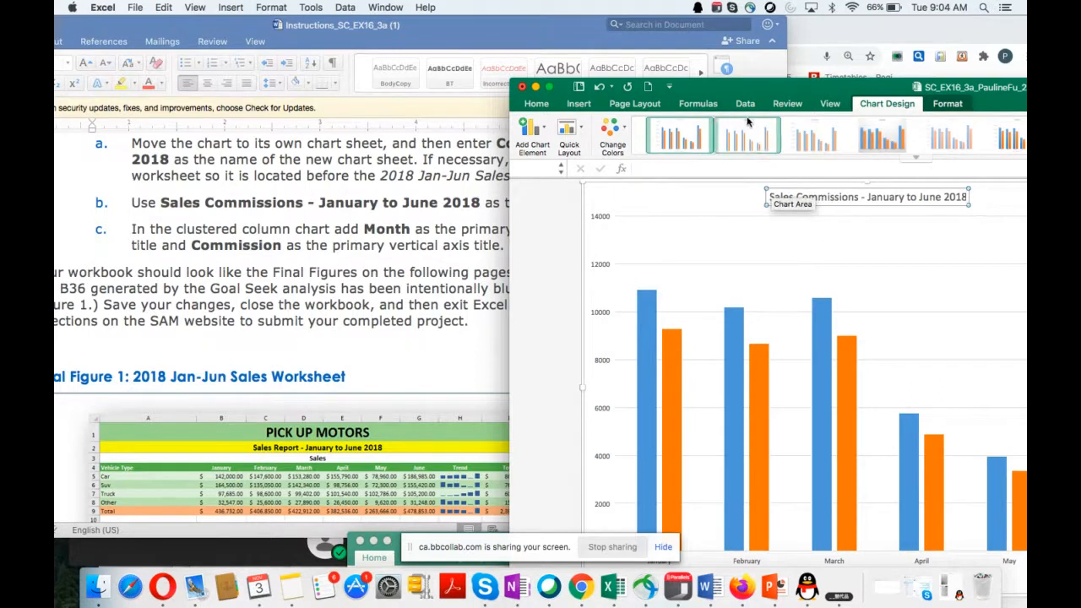
Step: Add a primary horizontal axis title to the commissions chart reading Month, following instruction 20c
{"action": "left_click", "coordinate": [368, 317]}
{"action": "scroll", "coordinate": [380, 315], "scroll_direction": "down", "scroll_amount": 3}
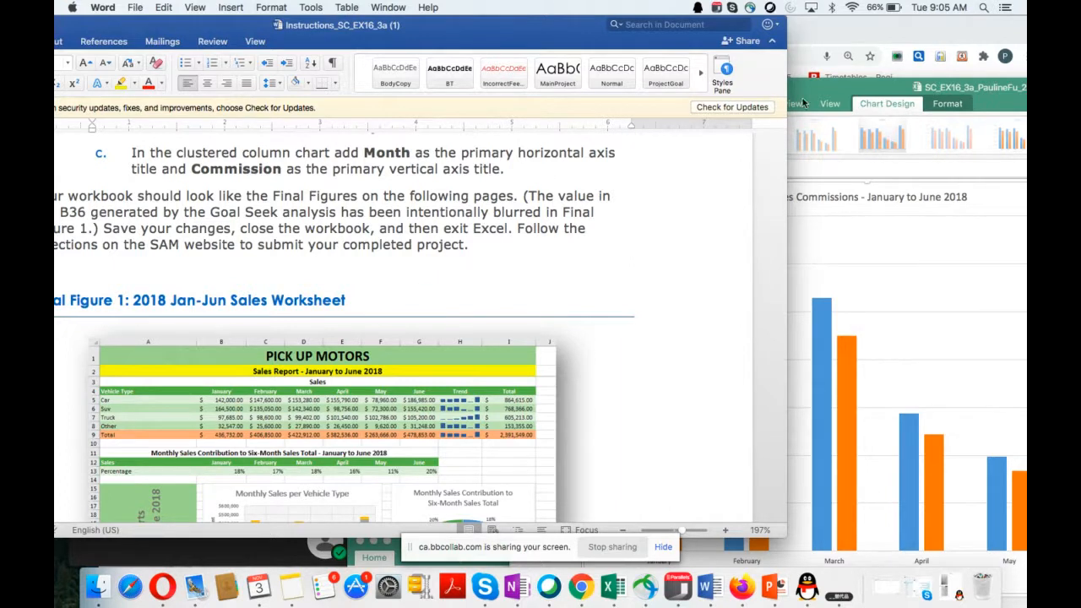
{"action": "left_click_drag", "start_coordinate": [840, 88], "coordinate": [770, 77]}
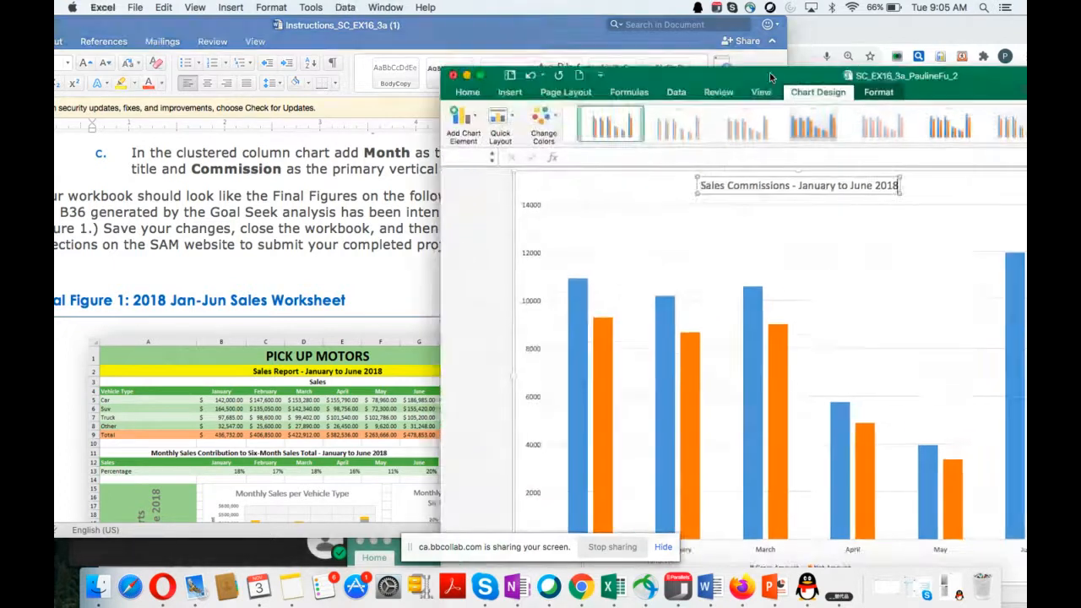
{"action": "left_click", "coordinate": [605, 192]}
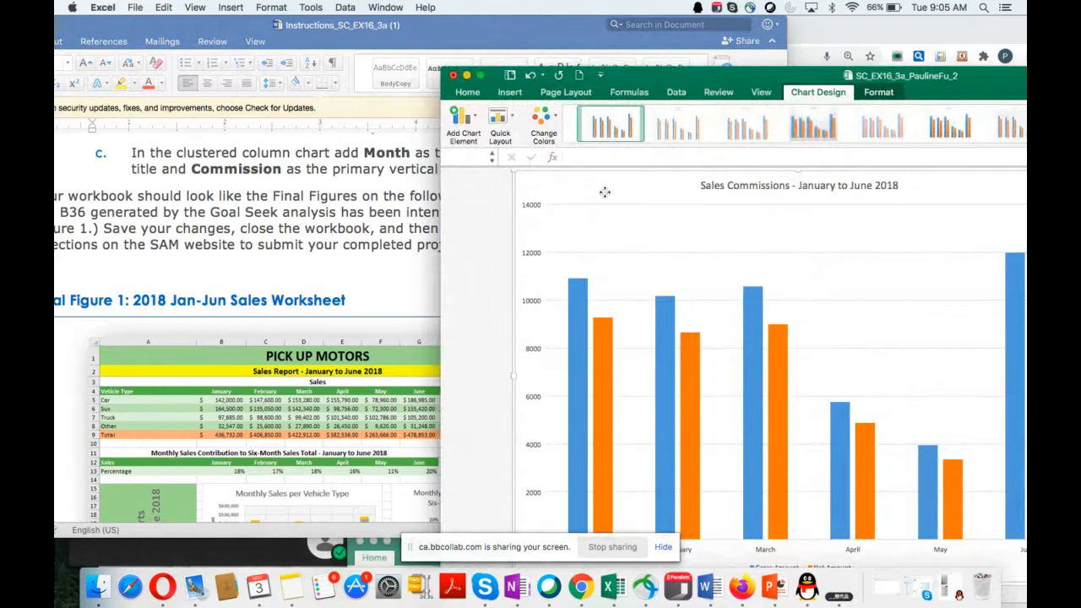
{"action": "left_click", "coordinate": [469, 120]}
{"action": "mouse_move", "coordinate": [511, 159]}
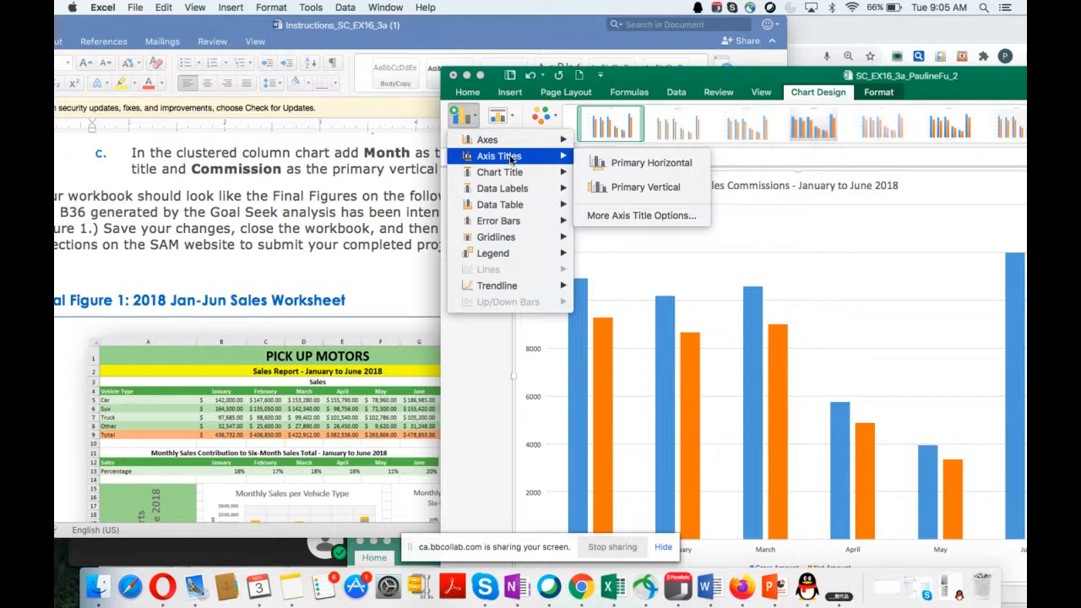
{"action": "left_click", "coordinate": [633, 164]}
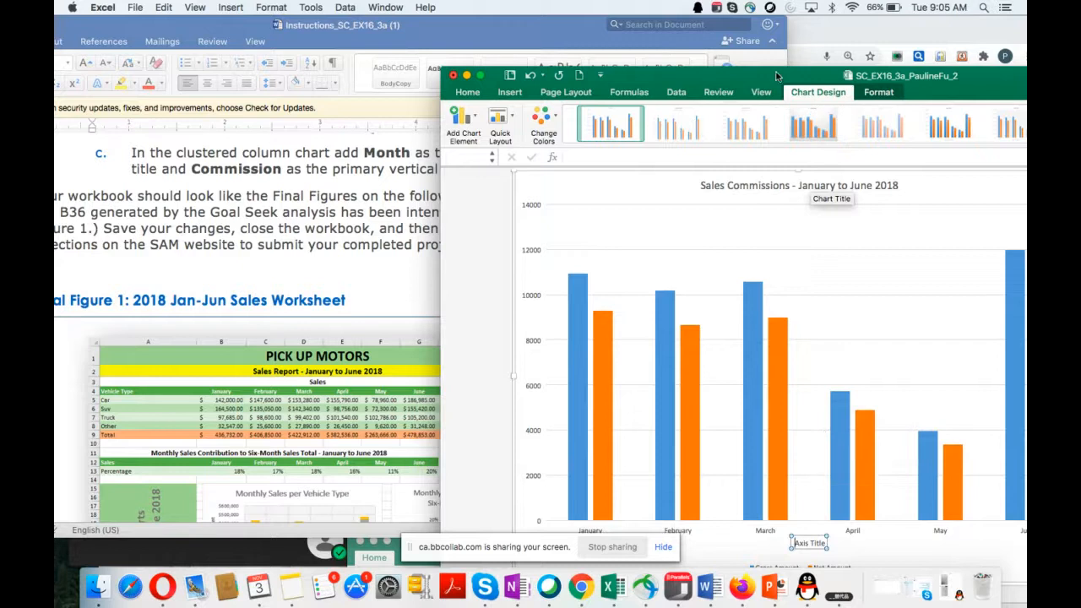
{"action": "left_click_drag", "start_coordinate": [774, 69], "coordinate": [809, 18]}
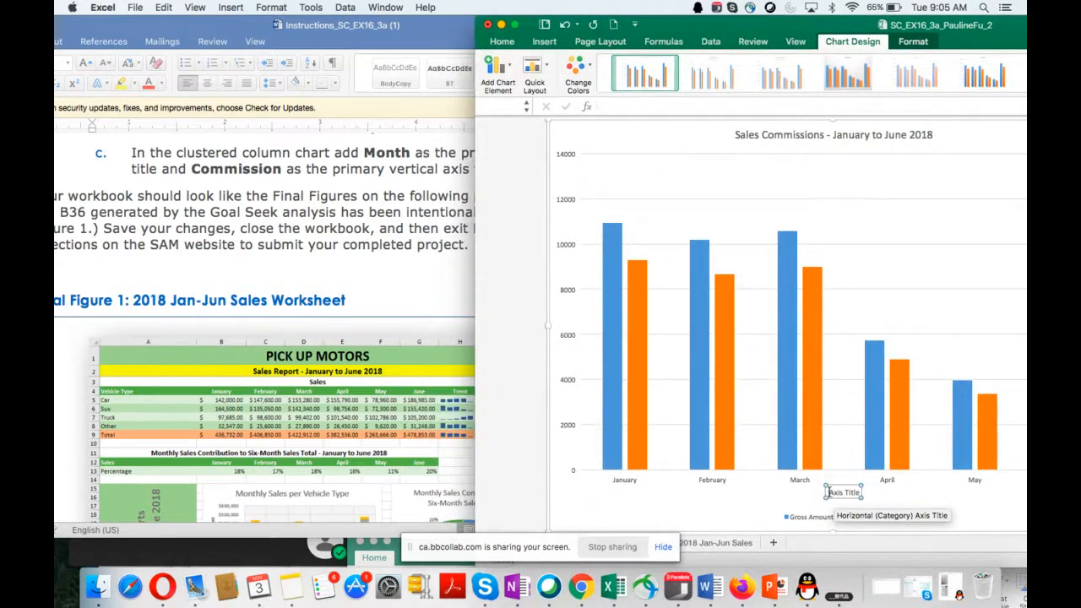
{"action": "left_click_drag", "start_coordinate": [829, 492], "coordinate": [866, 491]}
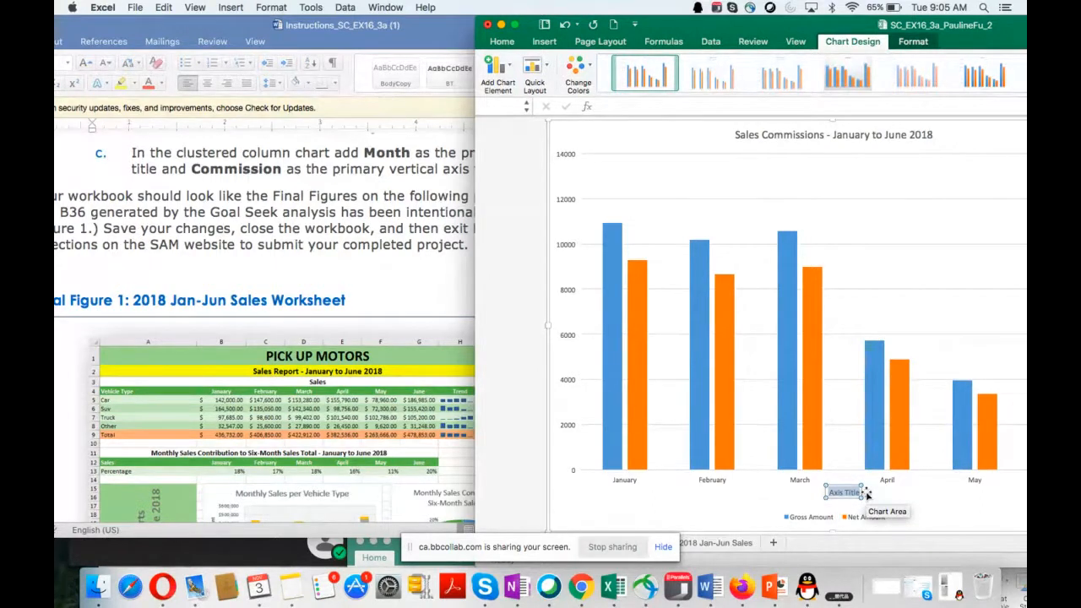
{"action": "type", "text": "Mont"}
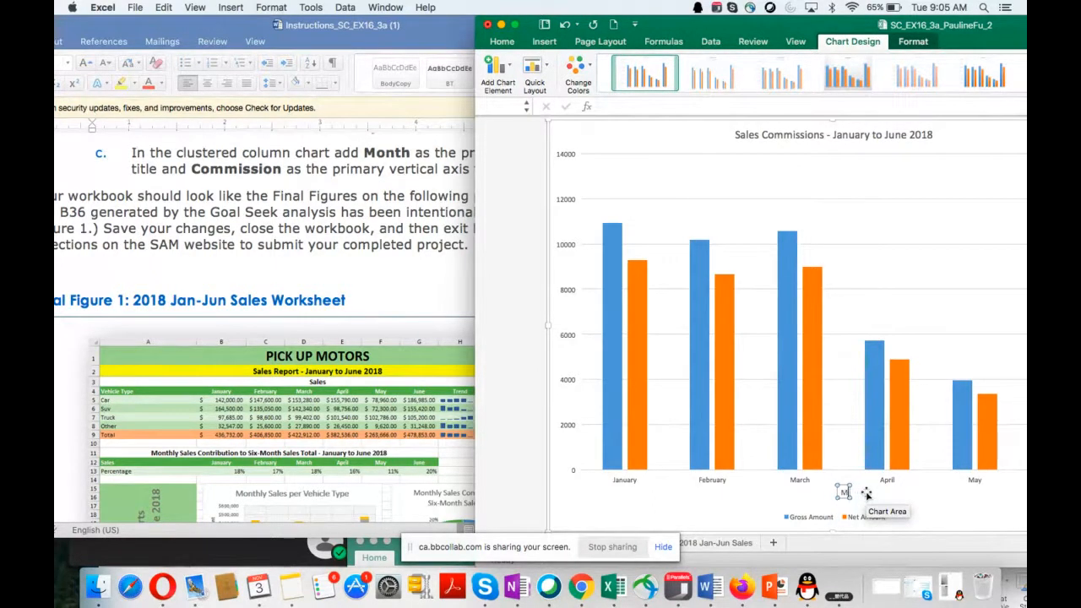
{"action": "type", "text": "h"}
{"action": "key", "text": "Return"}
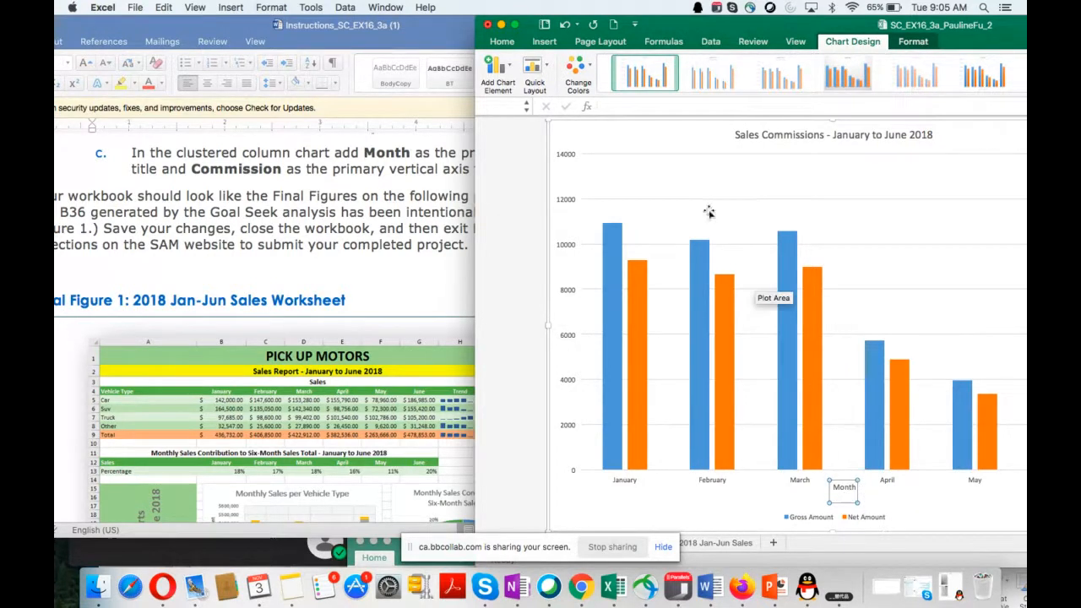
Step: Add a primary vertical axis title to the commissions chart reading Commission
{"action": "left_click", "coordinate": [496, 75]}
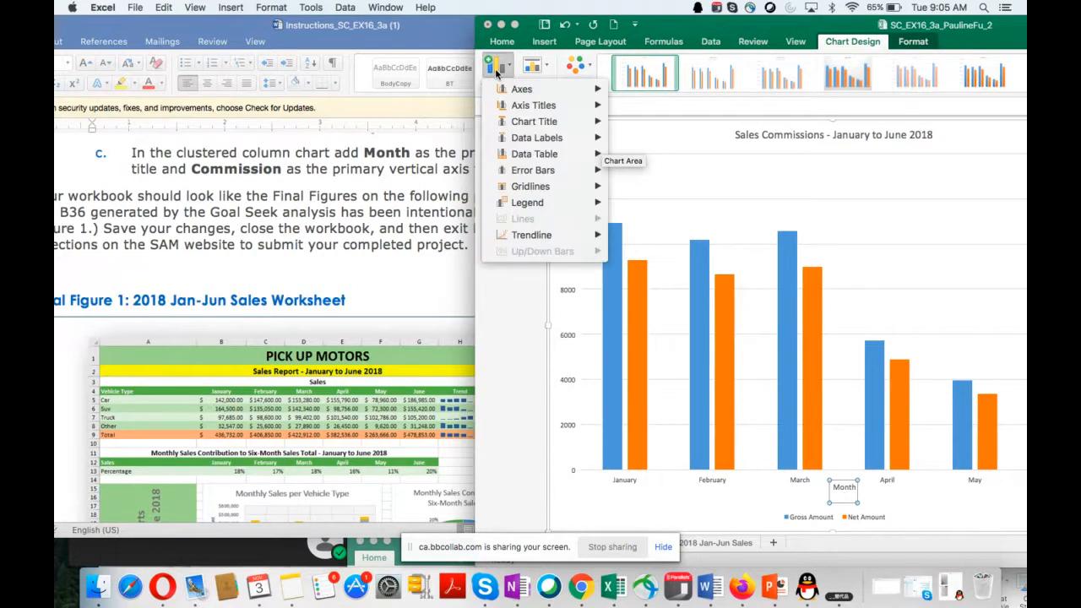
{"action": "mouse_move", "coordinate": [533, 111]}
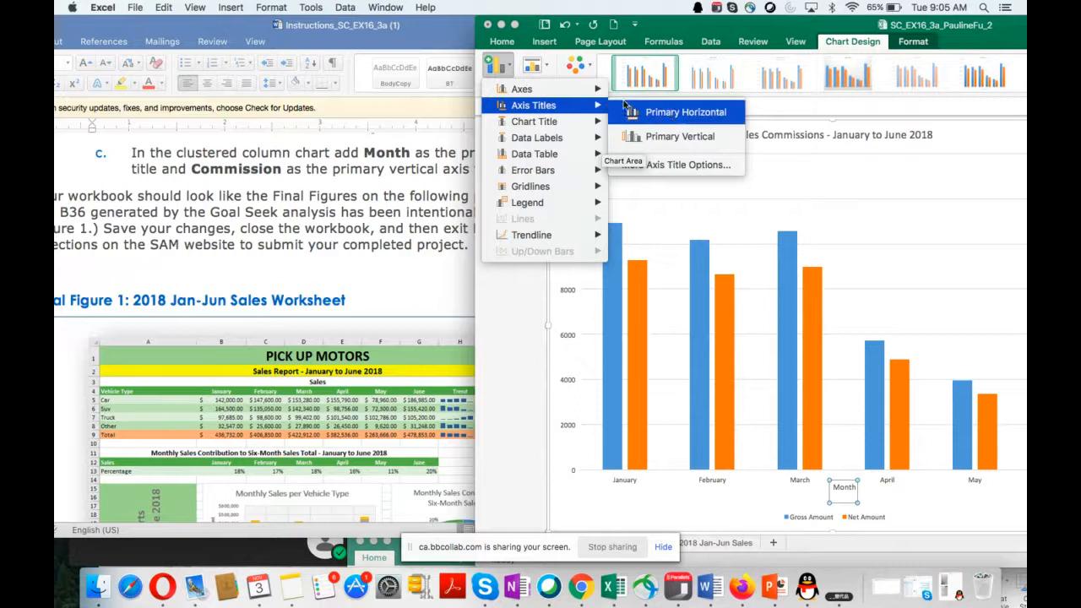
{"action": "left_click", "coordinate": [667, 138]}
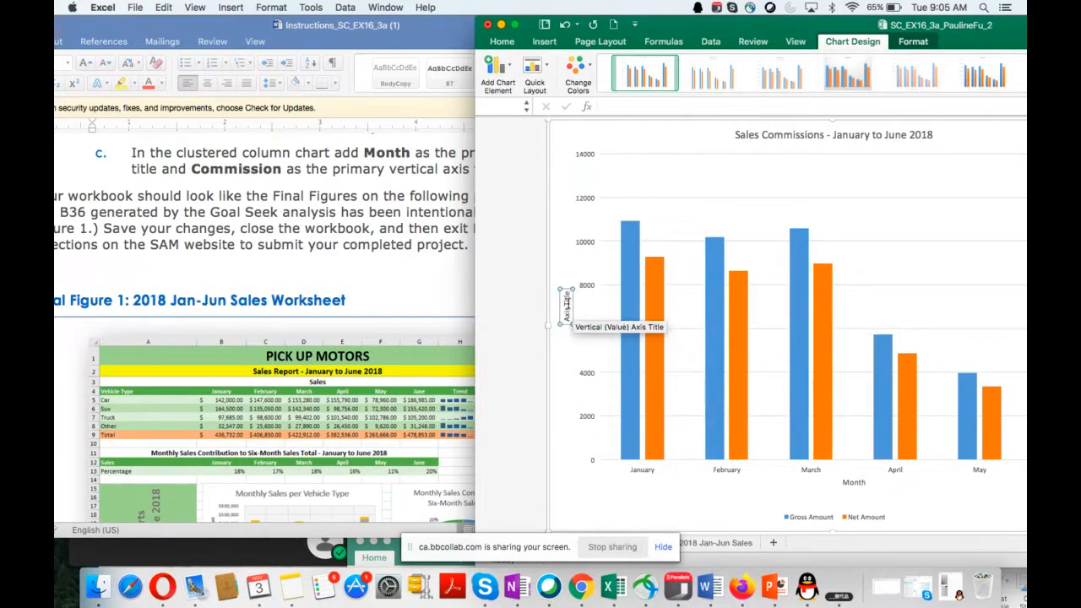
{"action": "left_click_drag", "start_coordinate": [565, 297], "coordinate": [570, 321]}
{"action": "type", "text": "Commission"}
{"action": "key", "text": "Return"}
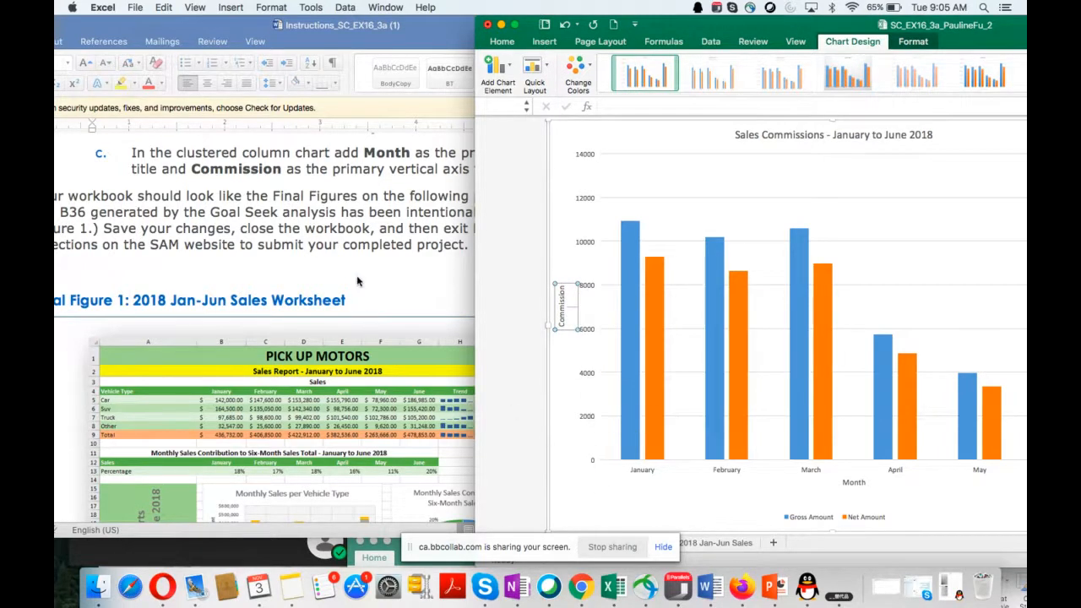
Step: Review the closing instructions and both Final Figures in the Word instructions document
{"action": "scroll", "coordinate": [359, 283], "scroll_direction": "up", "scroll_amount": 1}
{"action": "scroll", "coordinate": [360, 284], "scroll_direction": "up", "scroll_amount": 3}
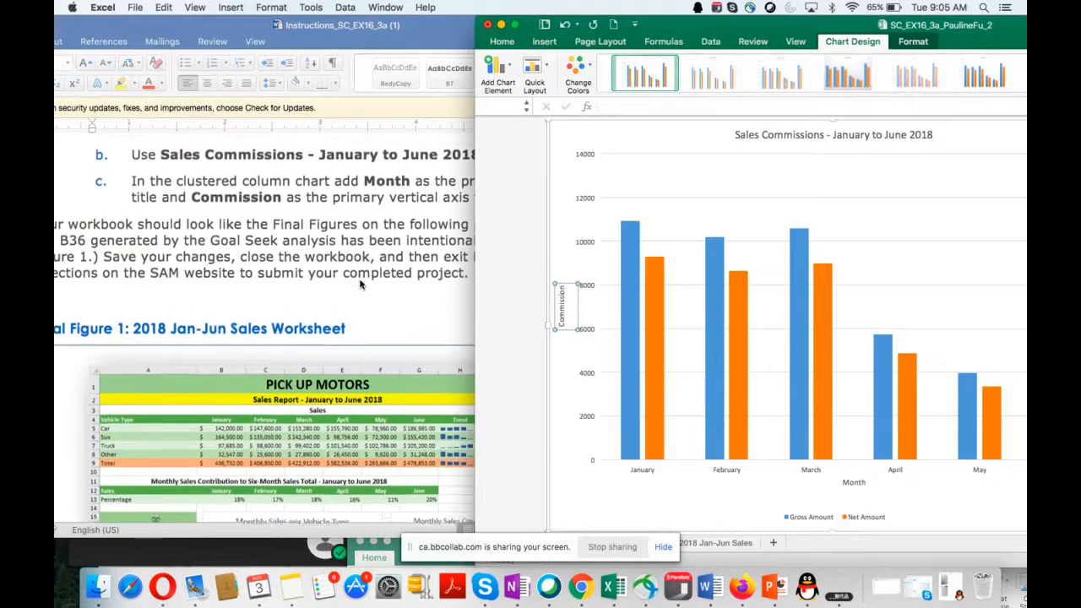
{"action": "double_click", "coordinate": [319, 29]}
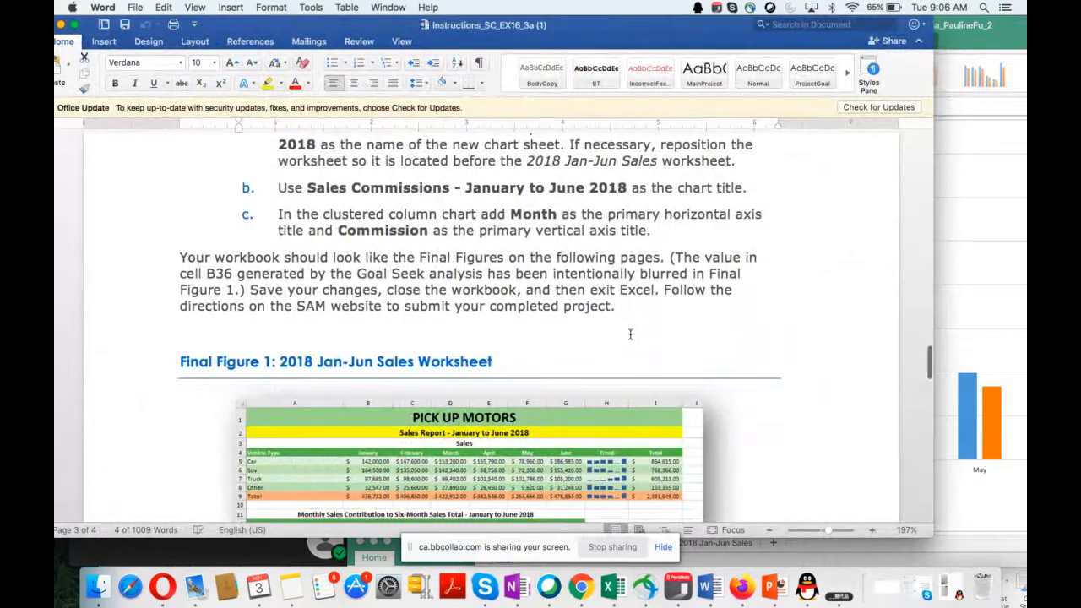
{"action": "scroll", "coordinate": [630, 334], "scroll_direction": "down", "scroll_amount": 1}
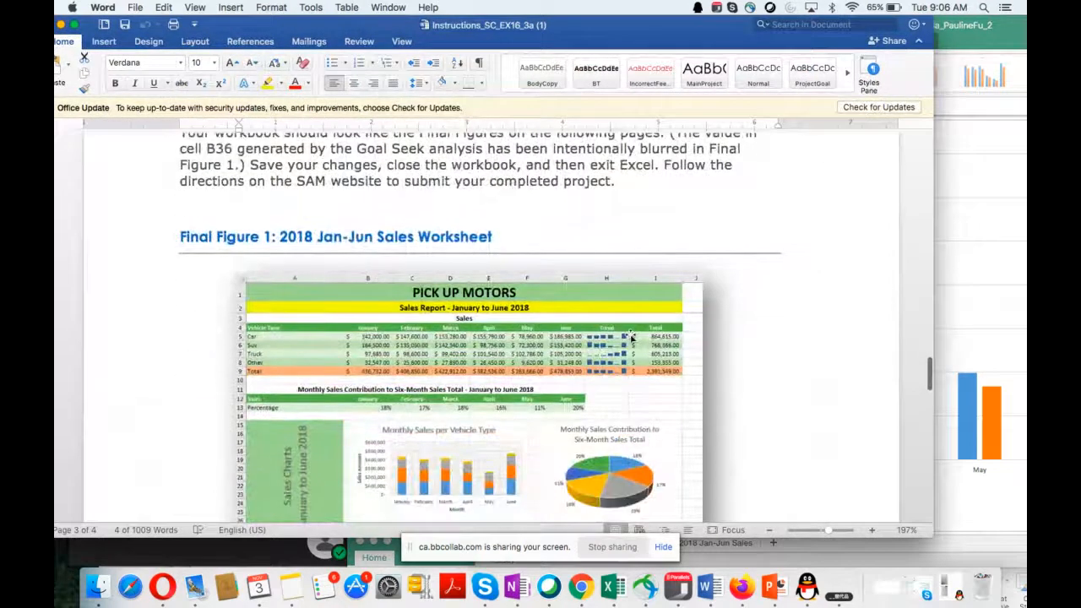
{"action": "scroll", "coordinate": [631, 337], "scroll_direction": "down", "scroll_amount": 10}
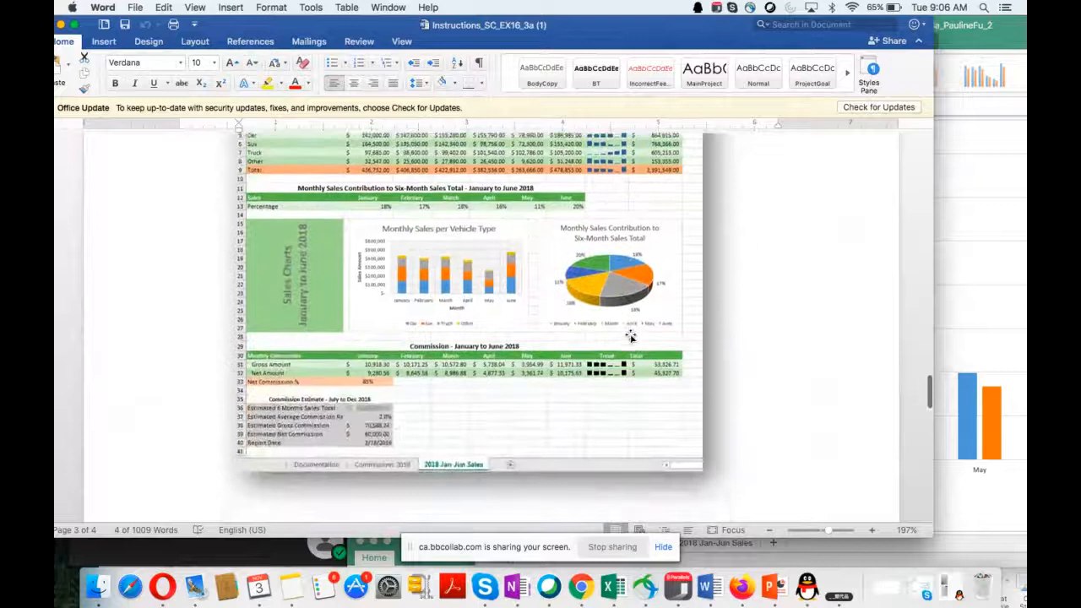
{"action": "scroll", "coordinate": [631, 336], "scroll_direction": "down", "scroll_amount": 10}
{"action": "scroll", "coordinate": [631, 337], "scroll_direction": "up", "scroll_amount": 1}
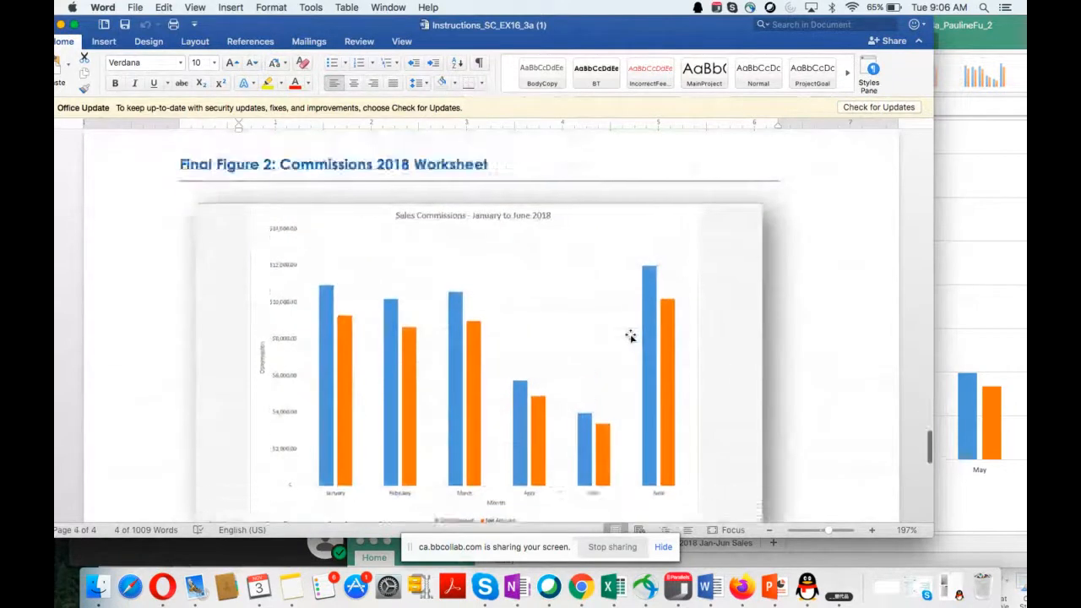
{"action": "scroll", "coordinate": [631, 336], "scroll_direction": "up", "scroll_amount": 10}
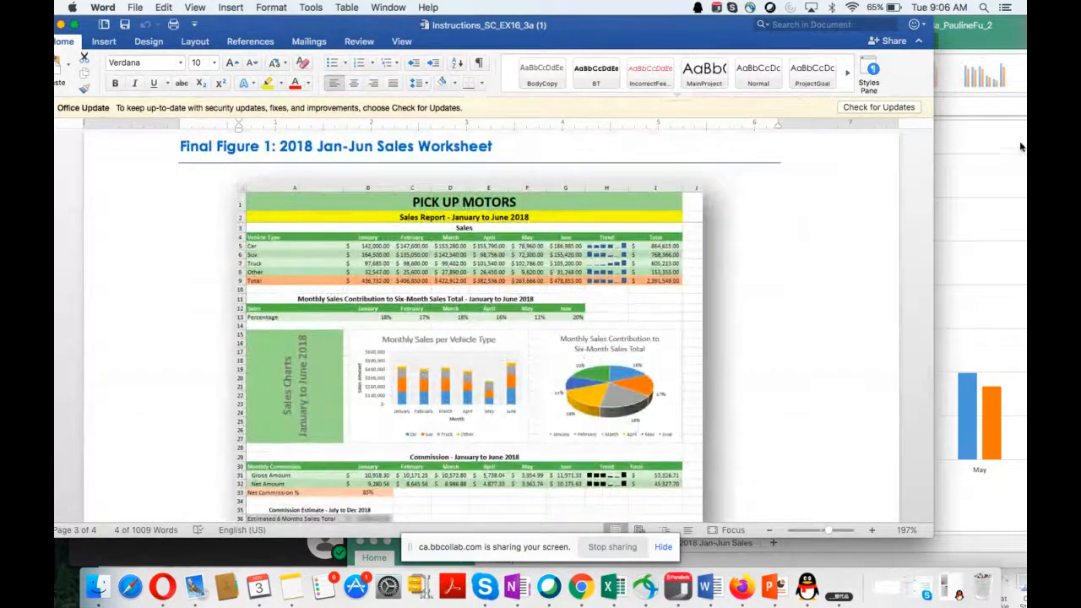
Step: Switch to the Excel workbook and examine the 2018 Jan-Jun Sales worksheet against Final Figure 1
{"action": "left_click", "coordinate": [1020, 147]}
{"action": "left_click_drag", "start_coordinate": [818, 31], "coordinate": [636, 31]}
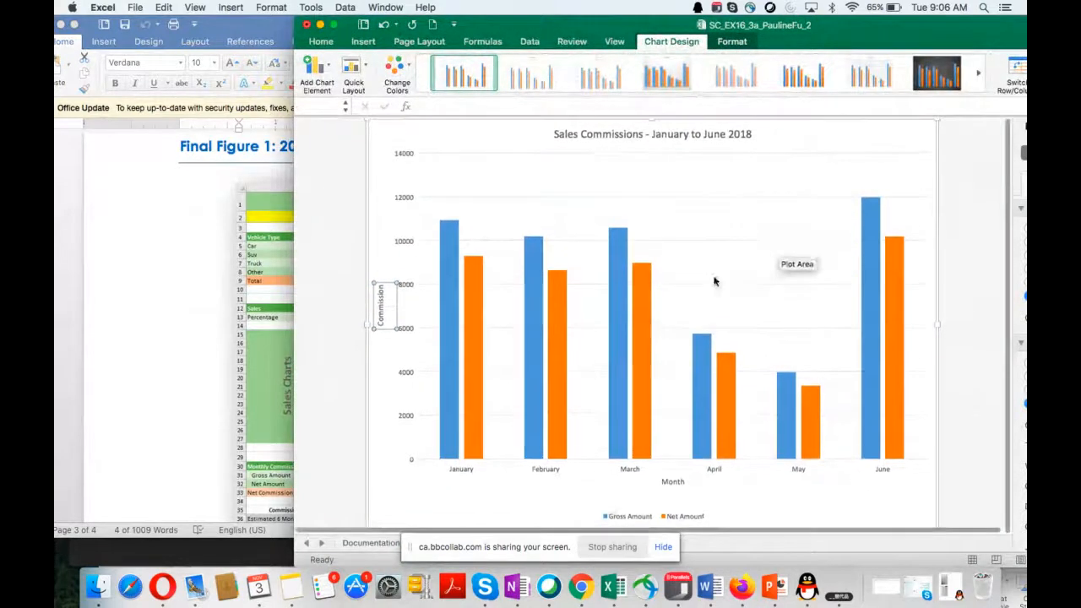
{"action": "double_click", "coordinate": [565, 26]}
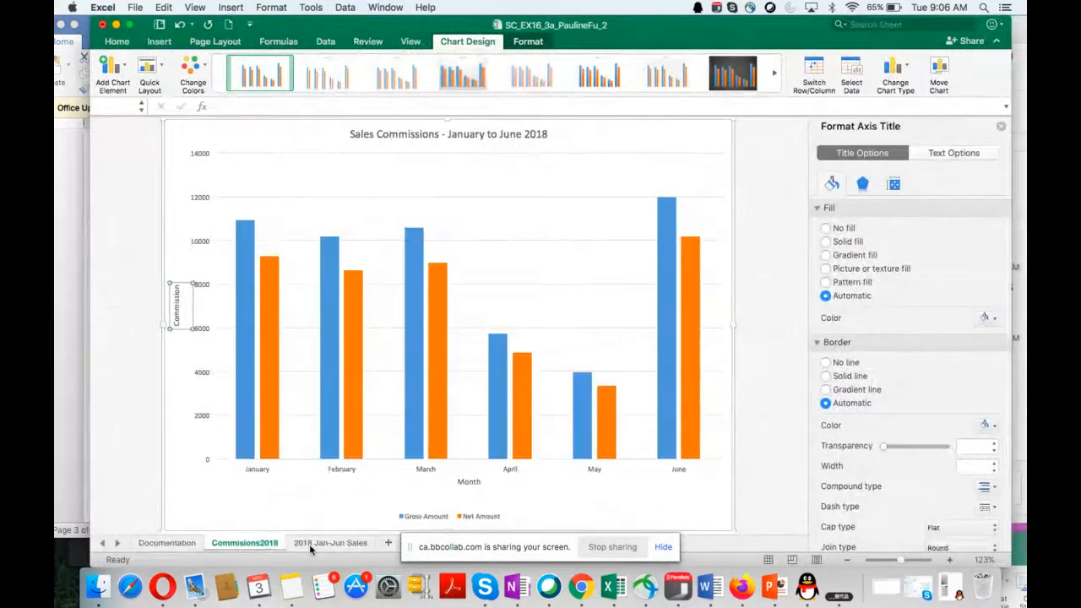
{"action": "left_click", "coordinate": [309, 543]}
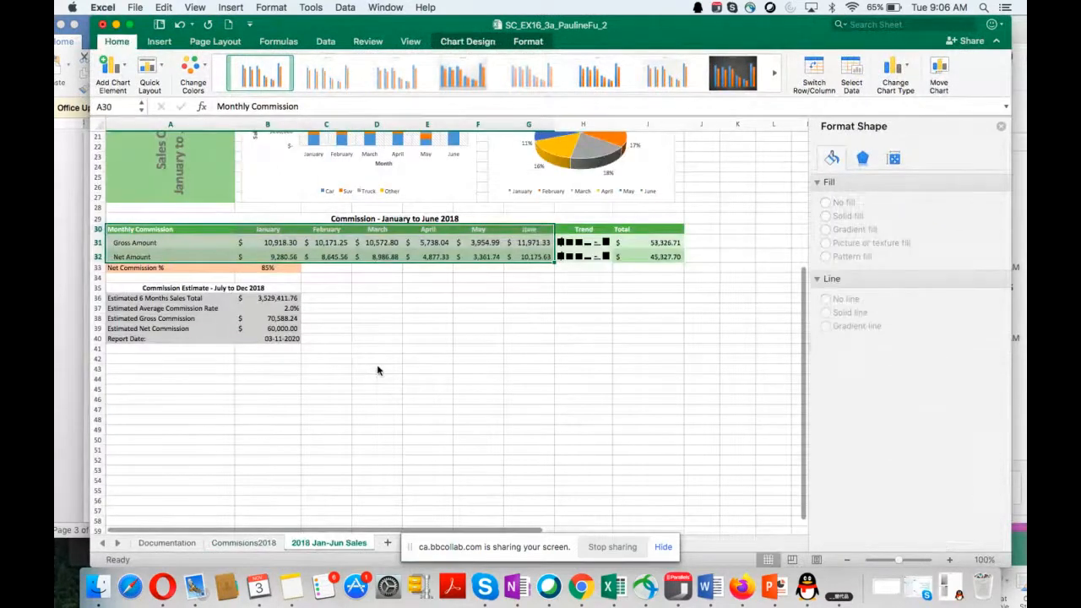
{"action": "scroll", "coordinate": [376, 370], "scroll_direction": "up", "scroll_amount": 10}
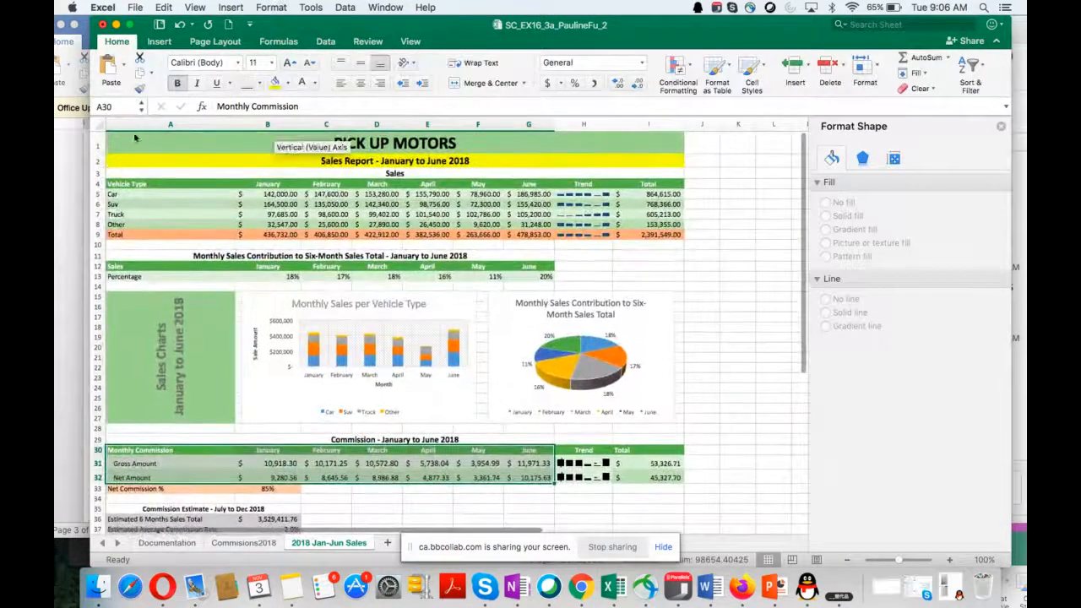
Step: Check Final Figure 2 in the Word instructions and compare it with the Commisions2018 chart sheet in Excel
{"action": "left_click", "coordinate": [70, 227]}
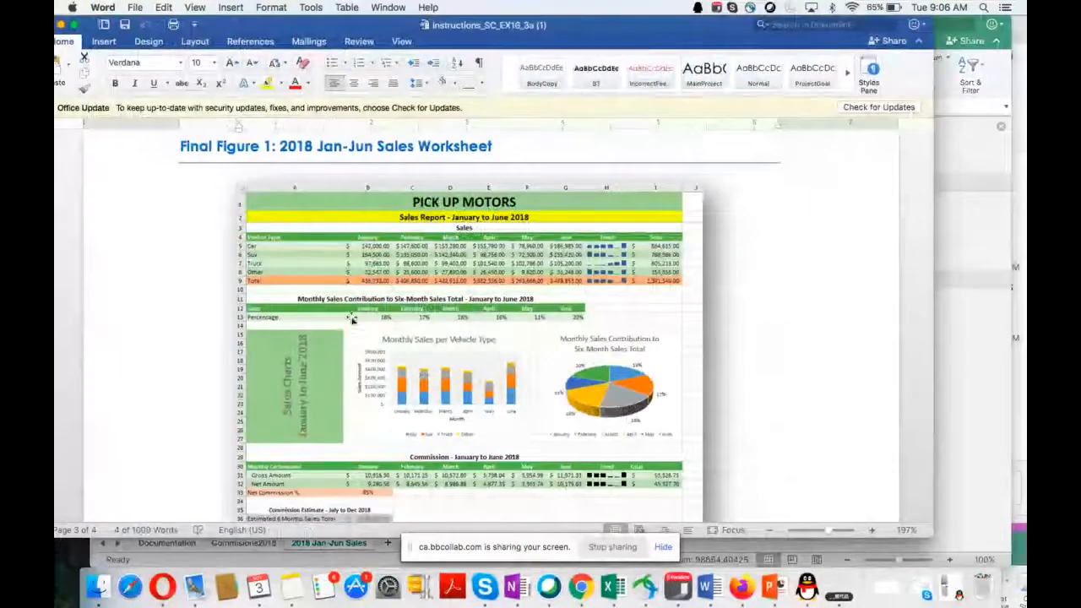
{"action": "scroll", "coordinate": [572, 374], "scroll_direction": "down", "scroll_amount": 15}
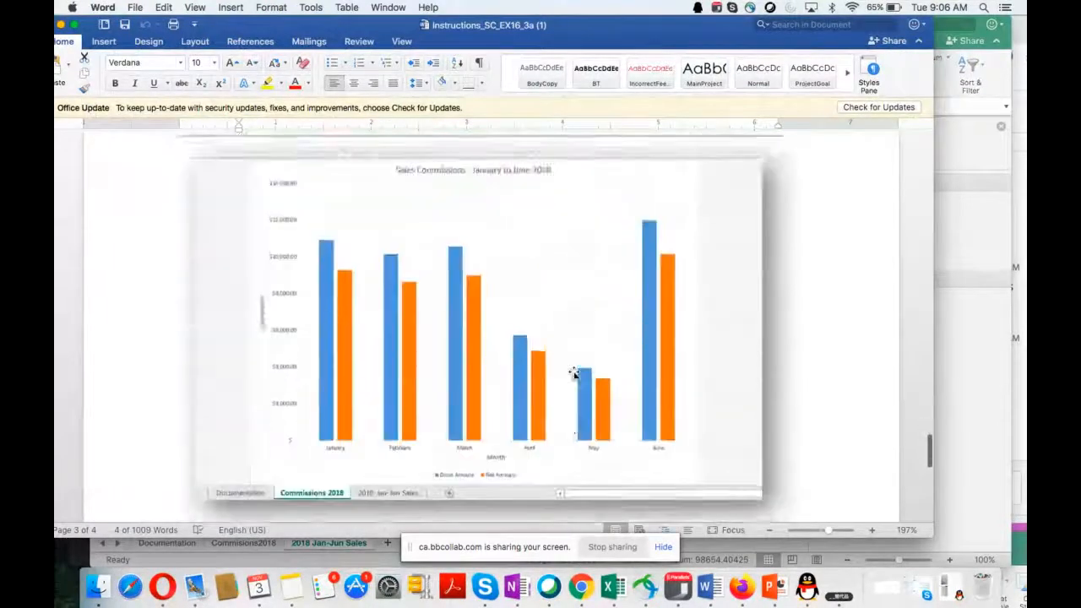
{"action": "left_click", "coordinate": [616, 588]}
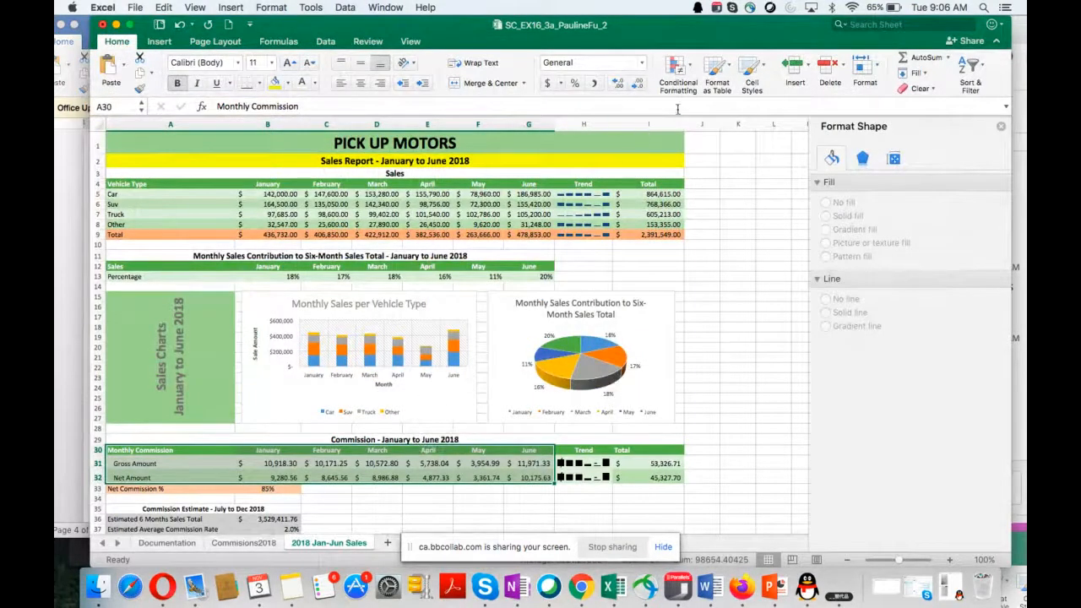
{"action": "left_click_drag", "start_coordinate": [726, 52], "coordinate": [605, 53]}
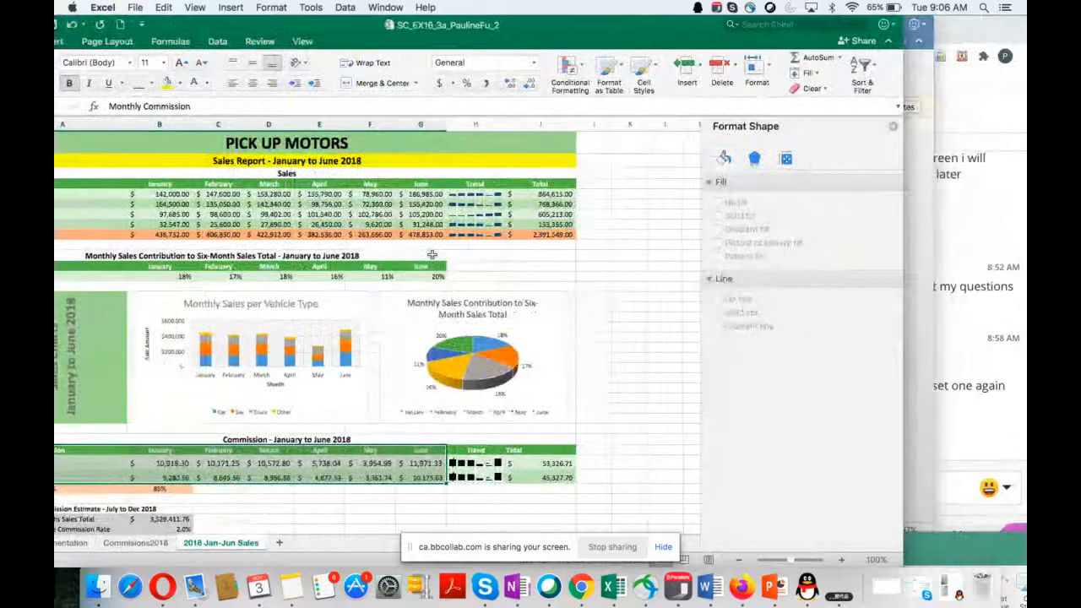
{"action": "left_click", "coordinate": [135, 542]}
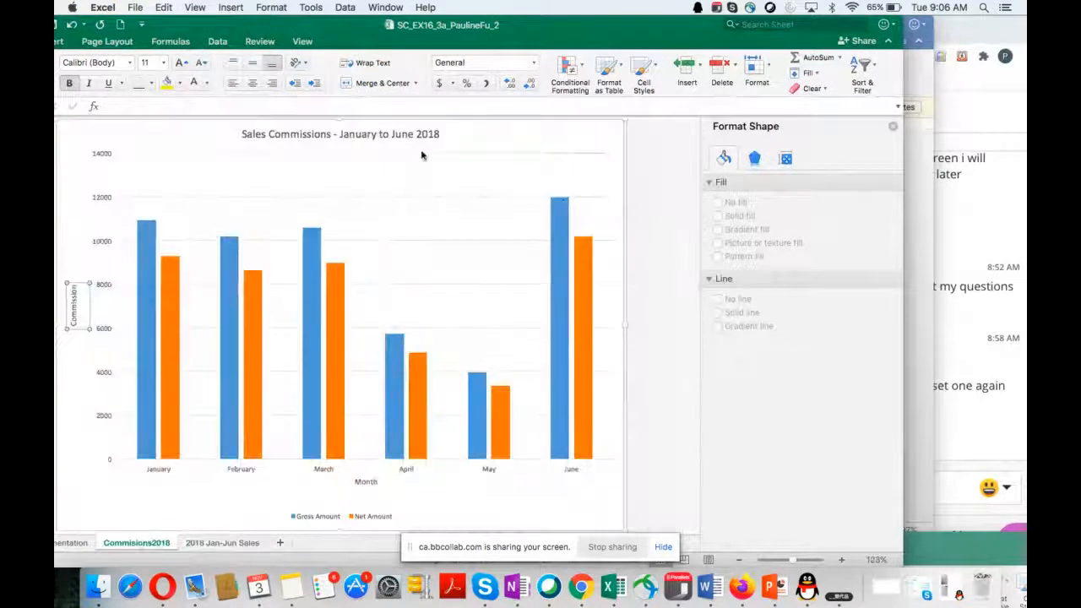
{"action": "left_click_drag", "start_coordinate": [357, 40], "coordinate": [695, 55]}
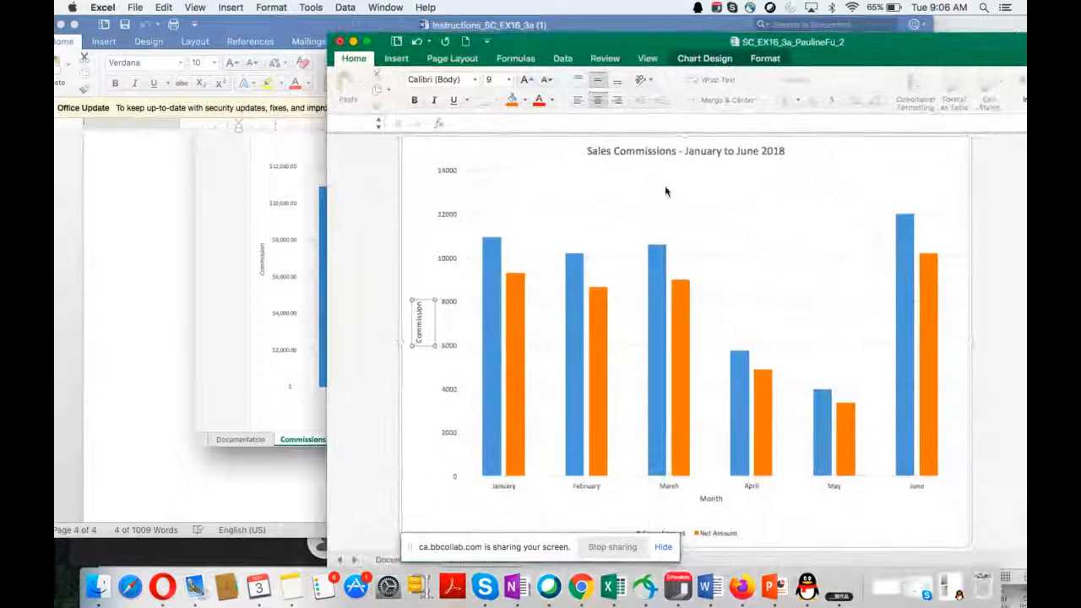
Step: Switch to the Blackboard Collaborate lecture in Chrome and open its session menu
{"action": "left_click", "coordinate": [583, 593]}
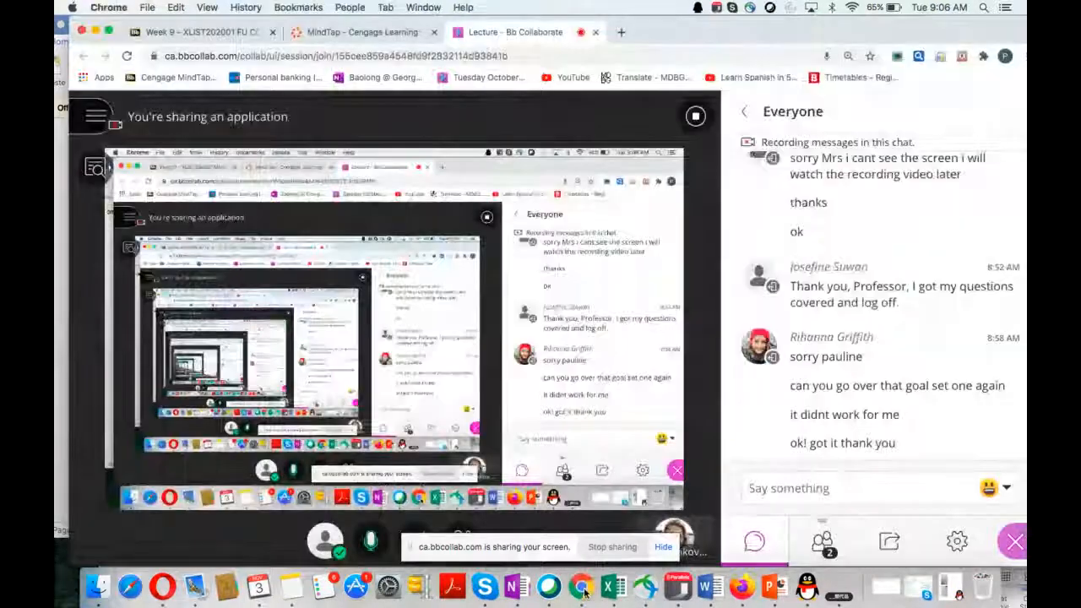
{"action": "left_click", "coordinate": [96, 130]}
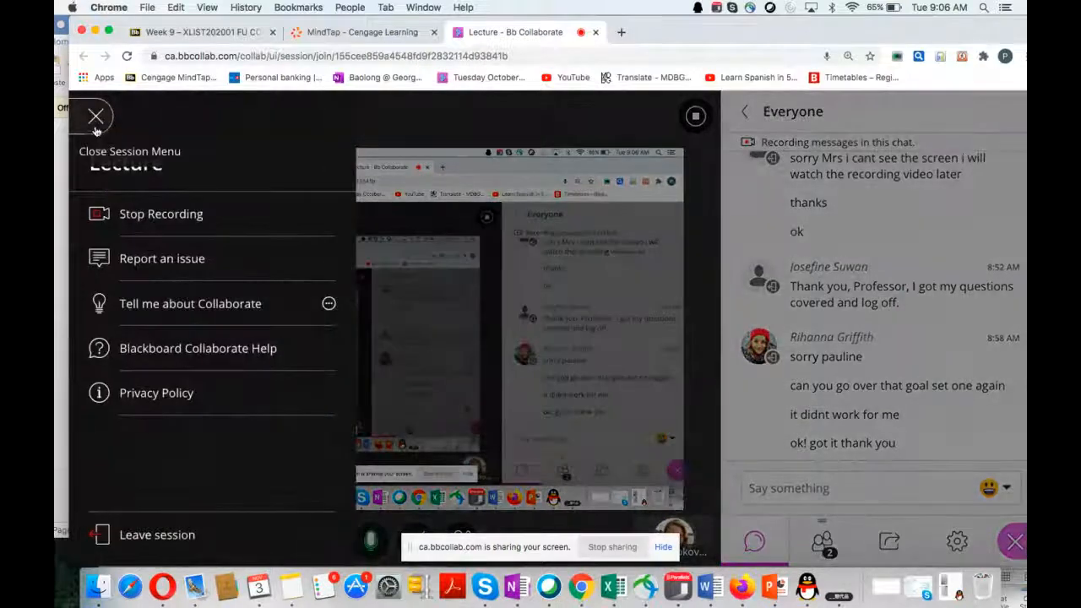